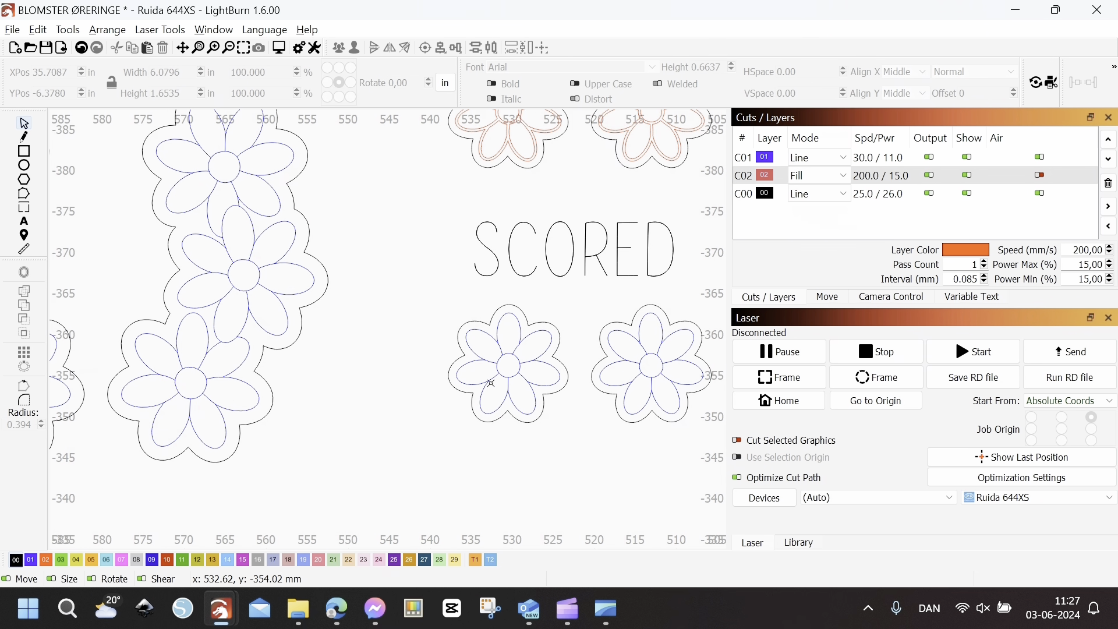
Step: Switch the view style to Filled / Smooth and examine the engraved and scored versions of the flower earrings
scroll(491, 384, "down", 6)
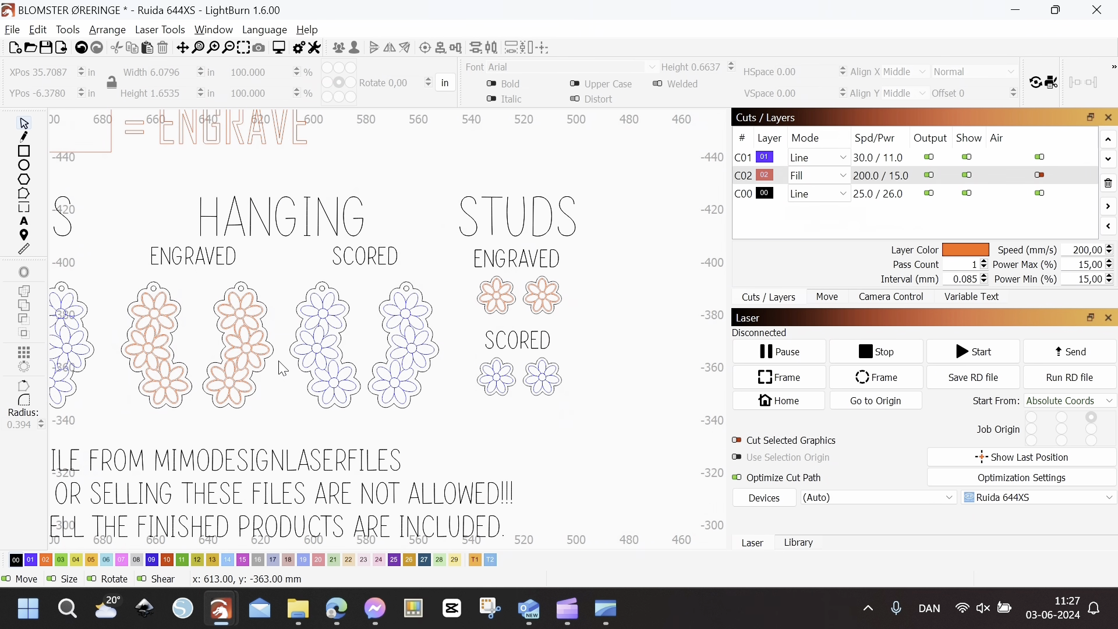
scroll(470, 372, "down", 2)
left_click_drag(435, 279, 405, 329)
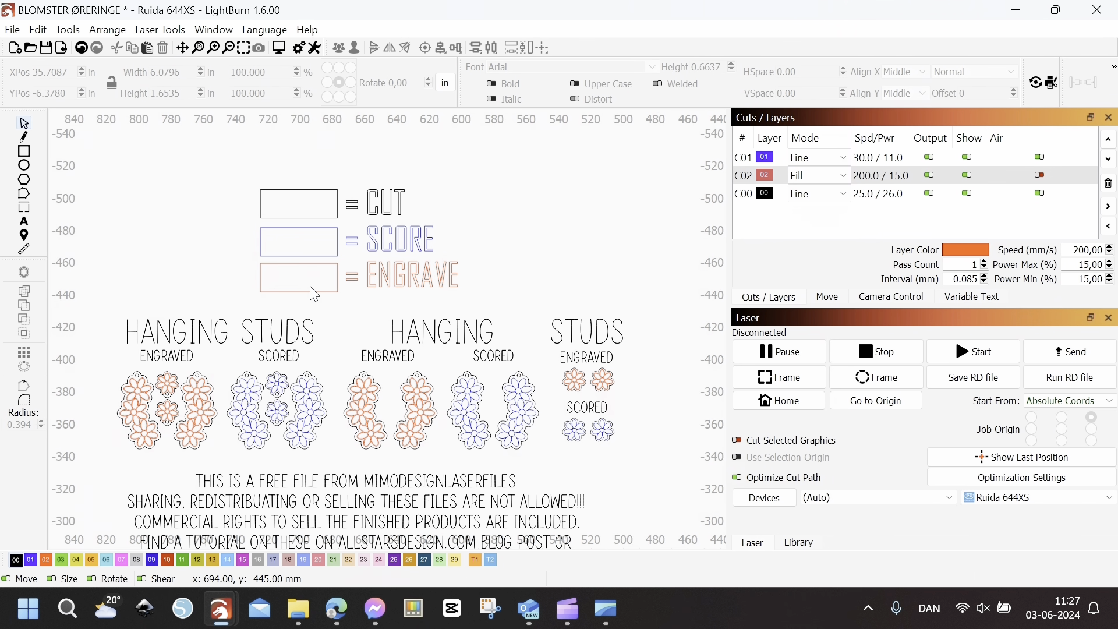
scroll(314, 295, "up", 3)
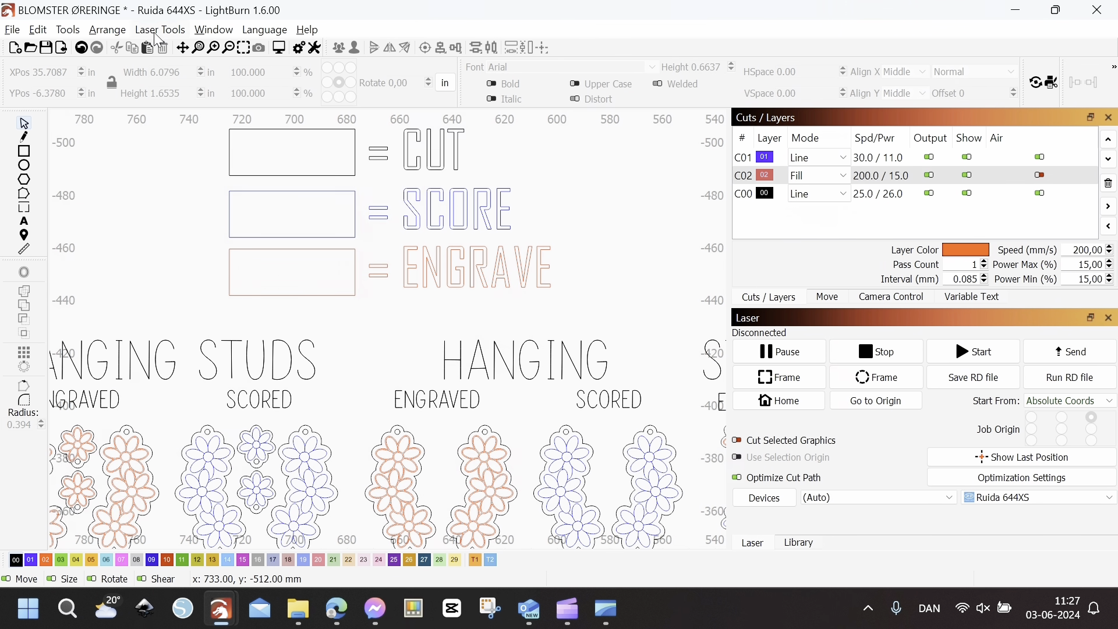
left_click(216, 30)
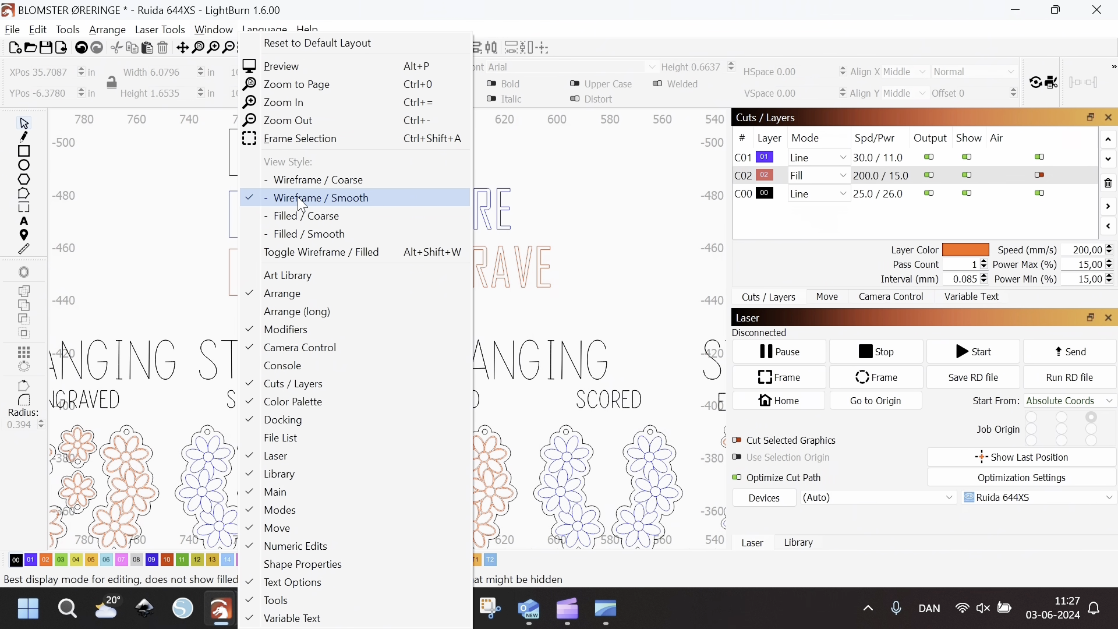
left_click(298, 236)
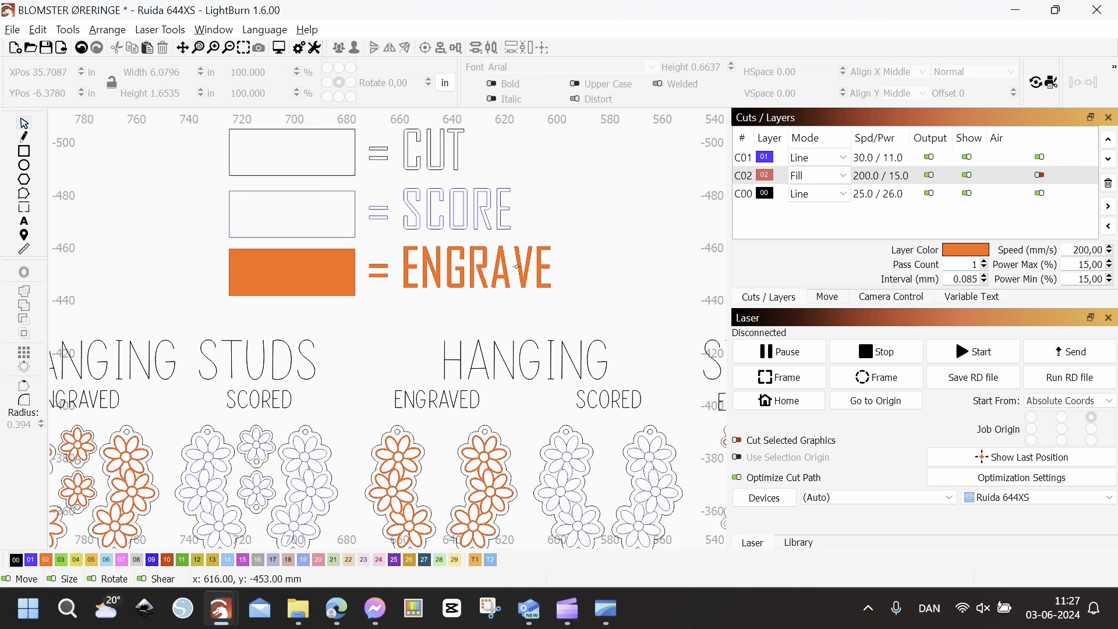
scroll(350, 352, "down", 2)
scroll(158, 448, "up", 8)
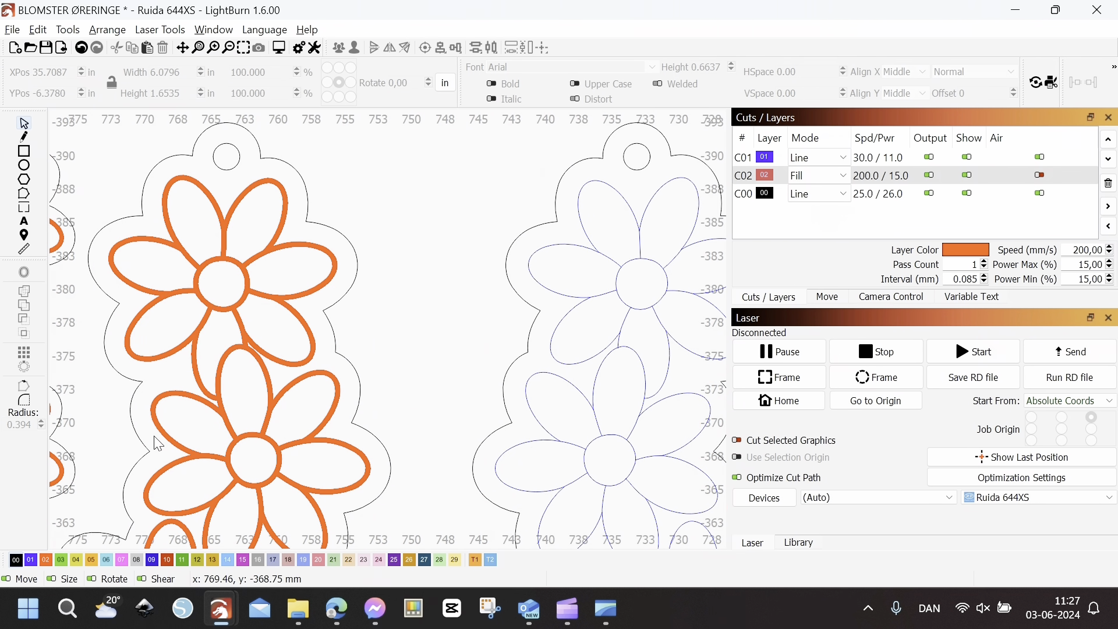
scroll(315, 326, "down", 4)
scroll(315, 326, "down", 4)
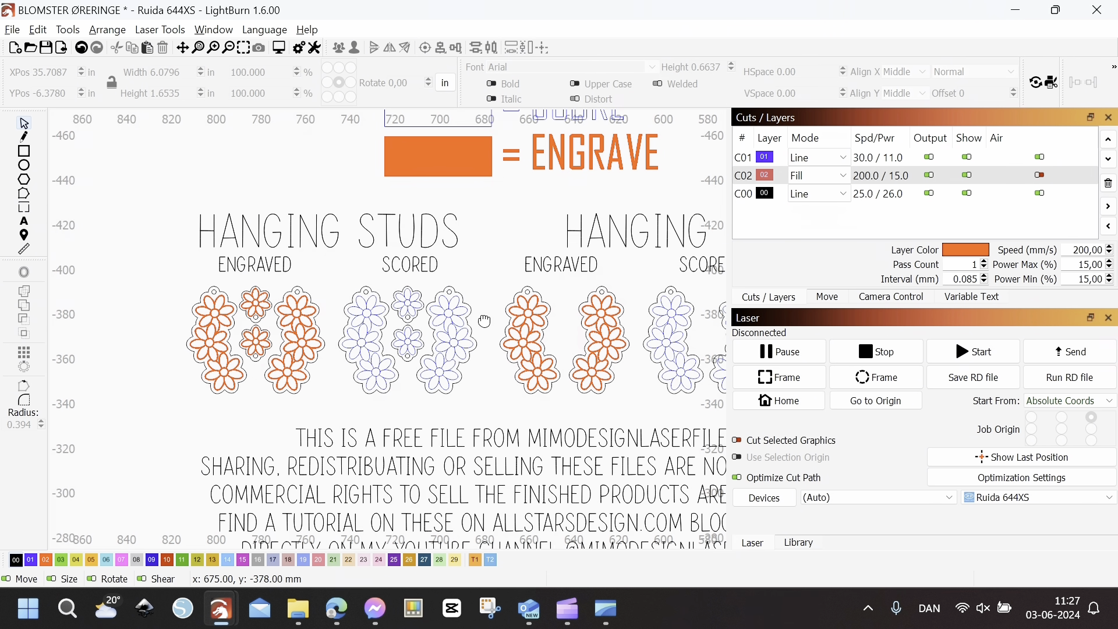
scroll(495, 320, "down", 2)
scroll(379, 147, "up", 3)
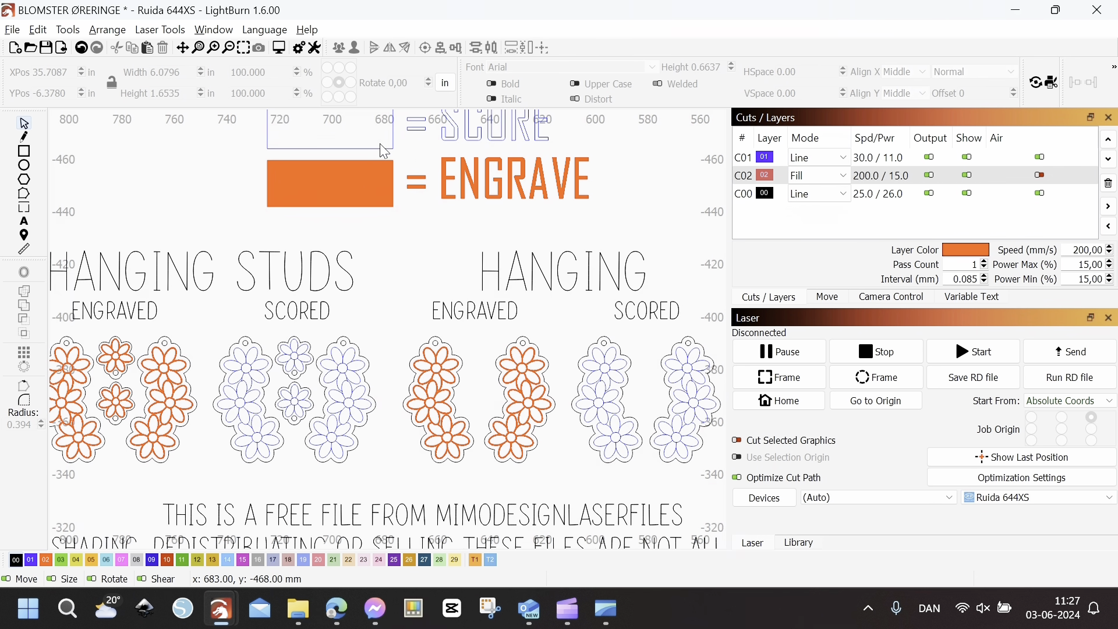
Step: Set the view style back to Wireframe / Smooth
left_click(219, 34)
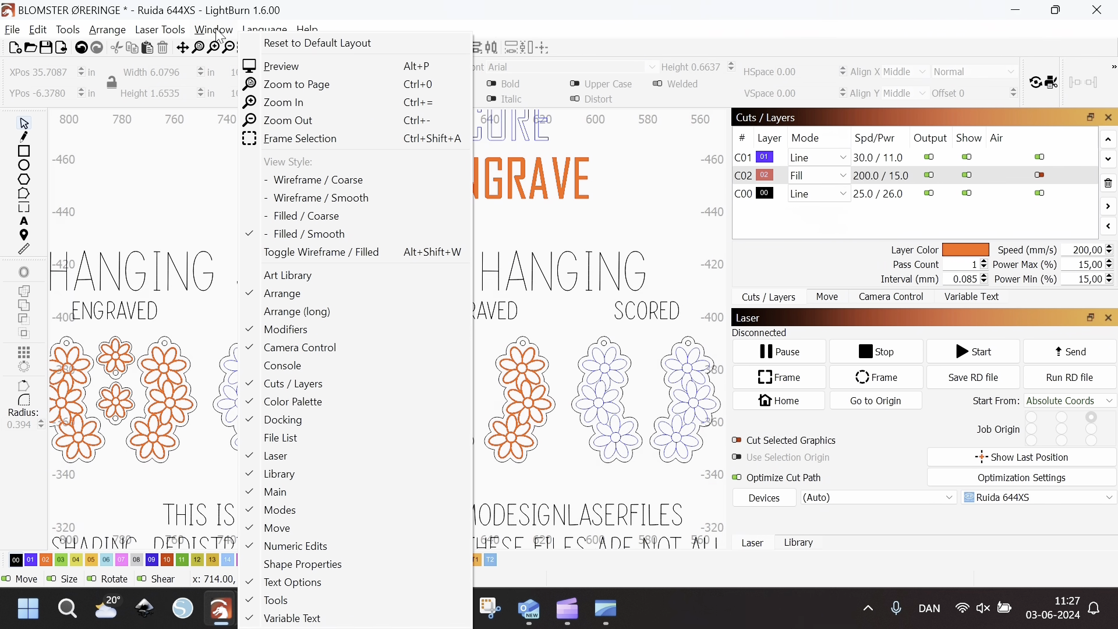
left_click(289, 199)
scroll(417, 215, "down", 3)
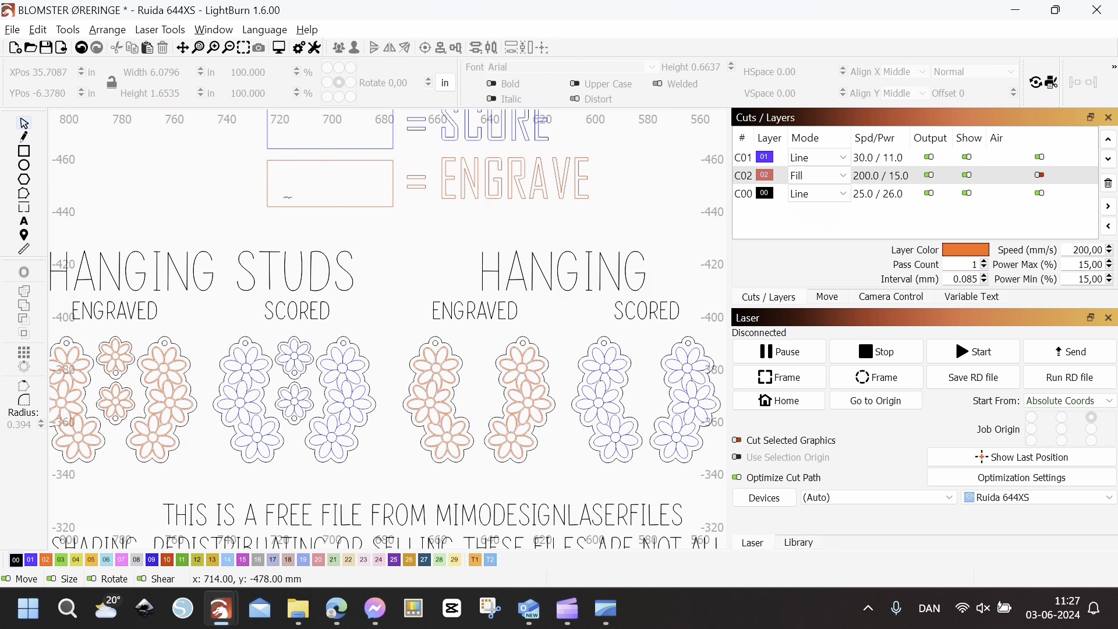
Step: Examine the trial flowers and petal shapes placed outside the laser bed
scroll(422, 202, "down", 9)
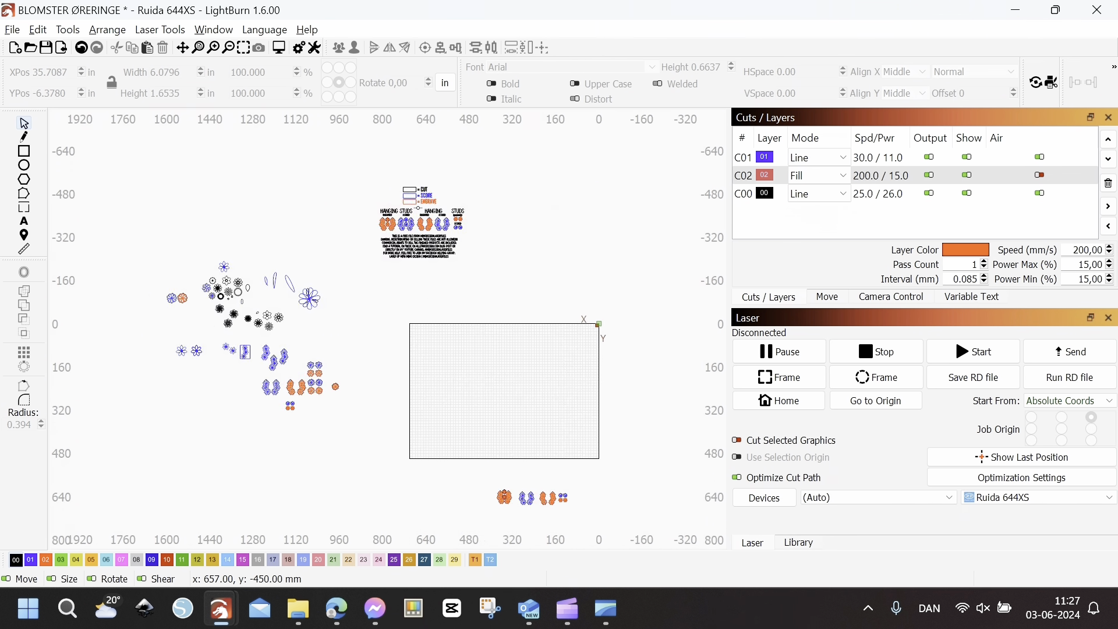
left_click_drag(371, 266, 451, 254)
scroll(278, 304, "up", 6)
left_click_drag(535, 246, 463, 286)
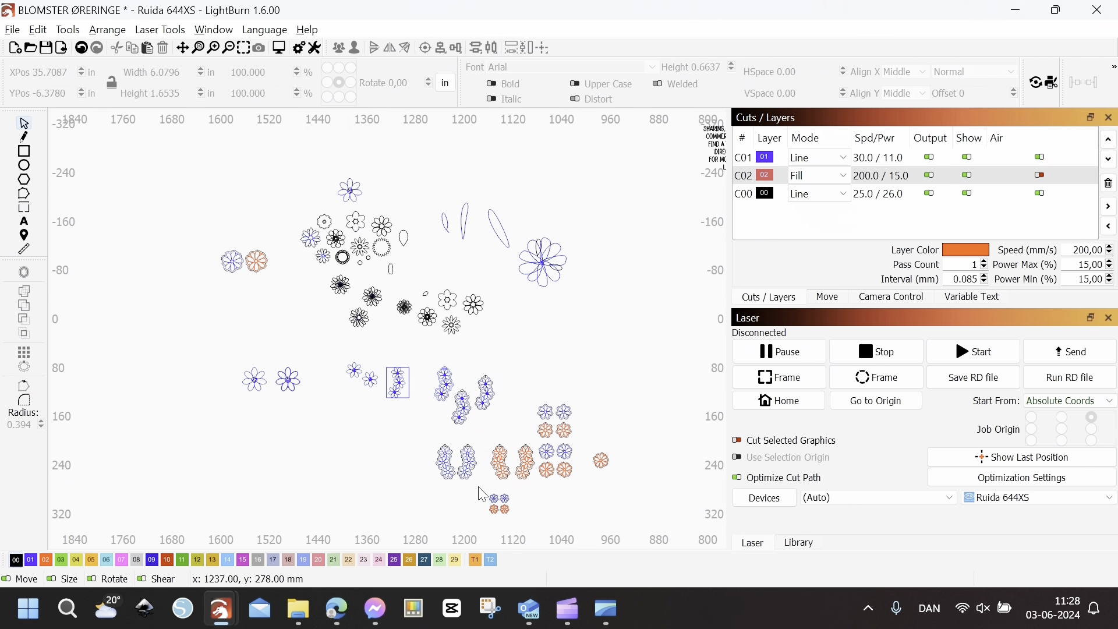
scroll(414, 446, "up", 5)
left_click_drag(255, 238, 242, 341)
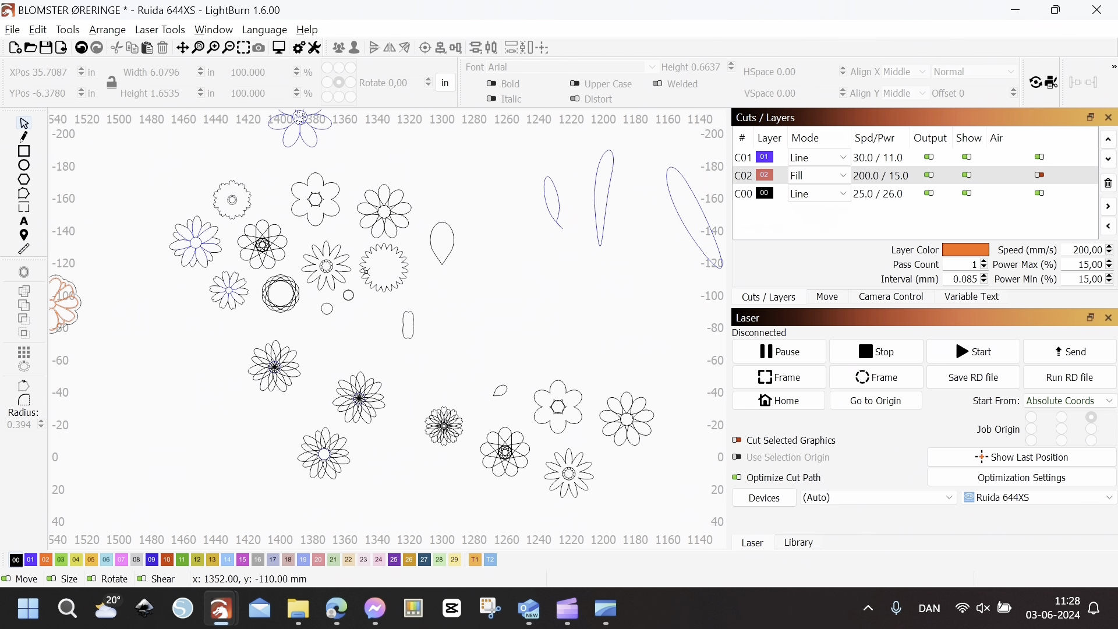
left_click_drag(517, 382, 456, 356)
scroll(396, 334, "down", 5)
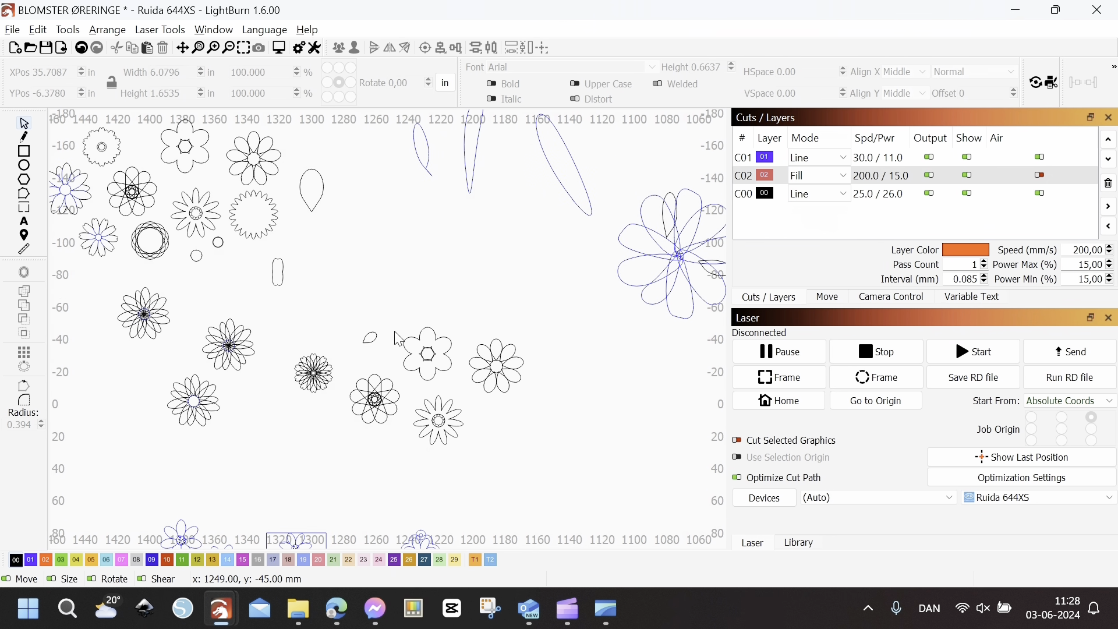
left_click_drag(384, 264, 285, 332)
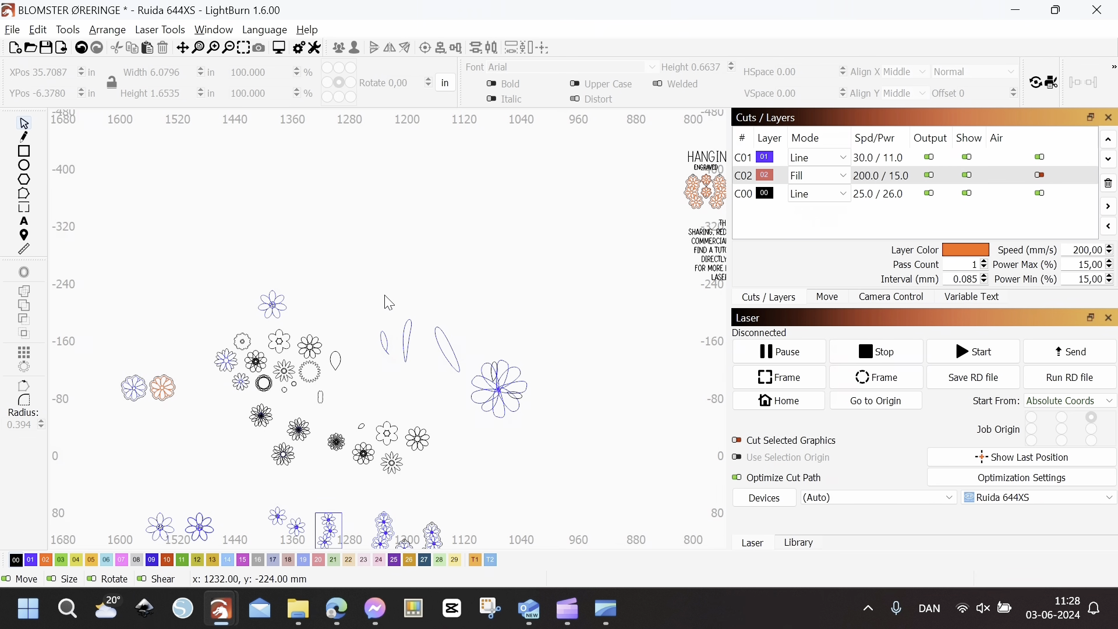
Step: Examine the intermediate earring drafts below the trial flowers
scroll(386, 299, "down", 3)
left_click_drag(413, 402, 397, 363)
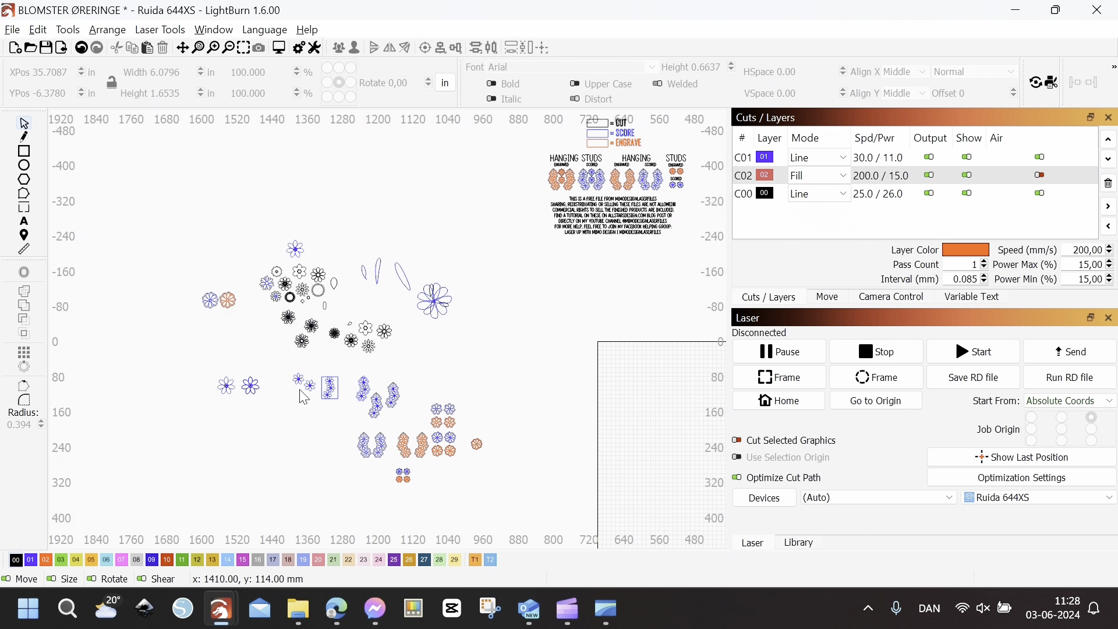
scroll(325, 391, "up", 3)
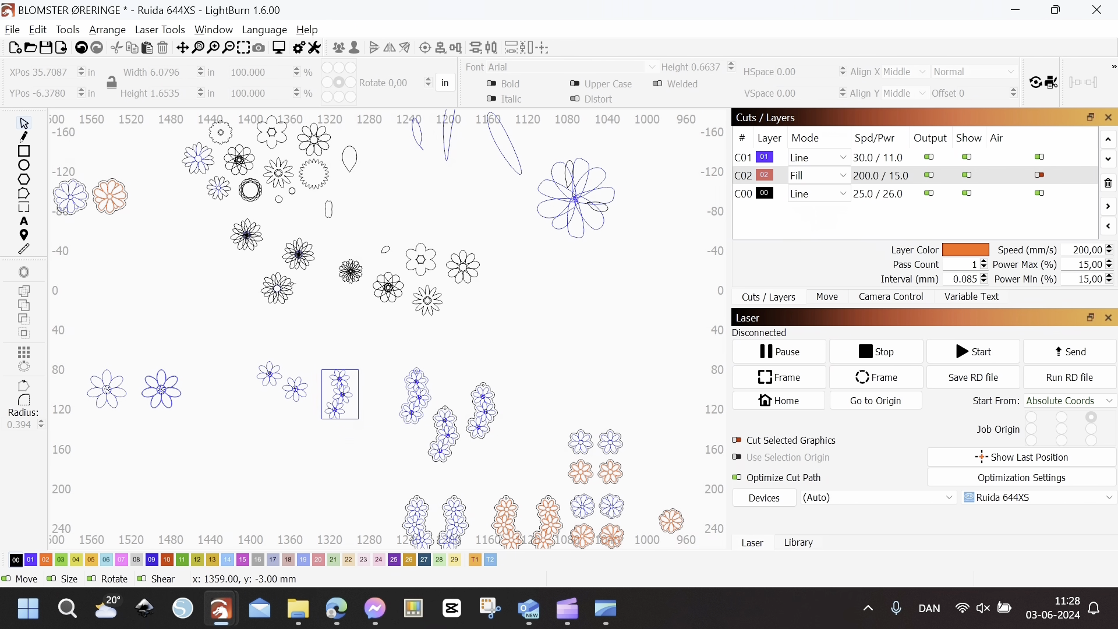
scroll(291, 285, "up", 2)
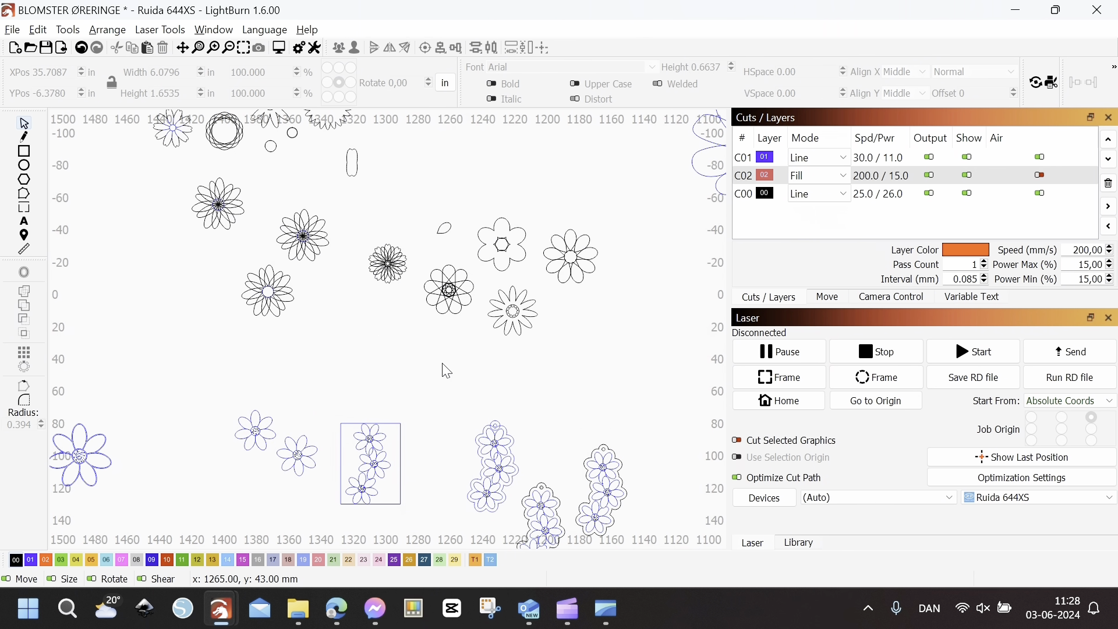
scroll(443, 364, "down", 5)
left_click_drag(437, 238, 358, 397)
scroll(359, 255, "up", 4)
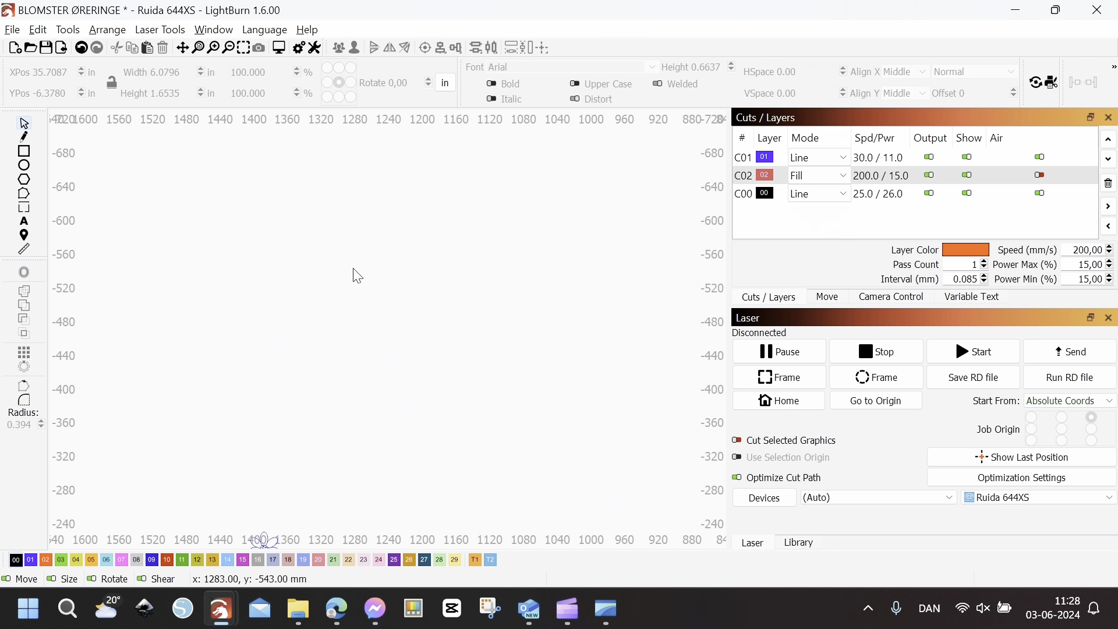
Step: Examine how far the drawing area extends beyond the laser bed
scroll(343, 283, "down", 15)
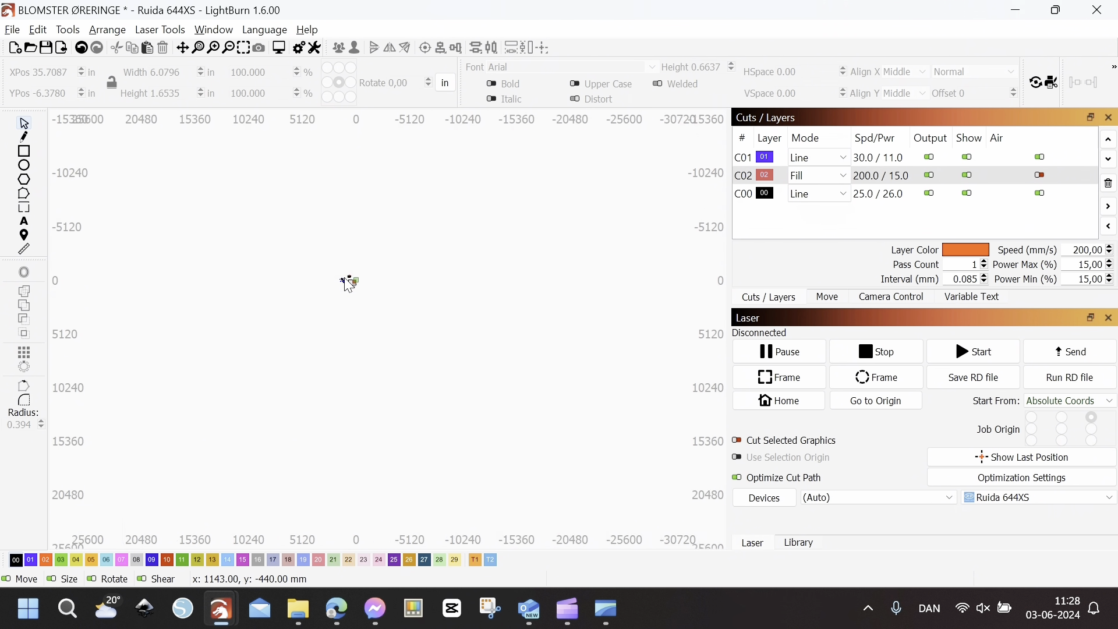
scroll(341, 289, "down", 3)
scroll(287, 301, "down", 2)
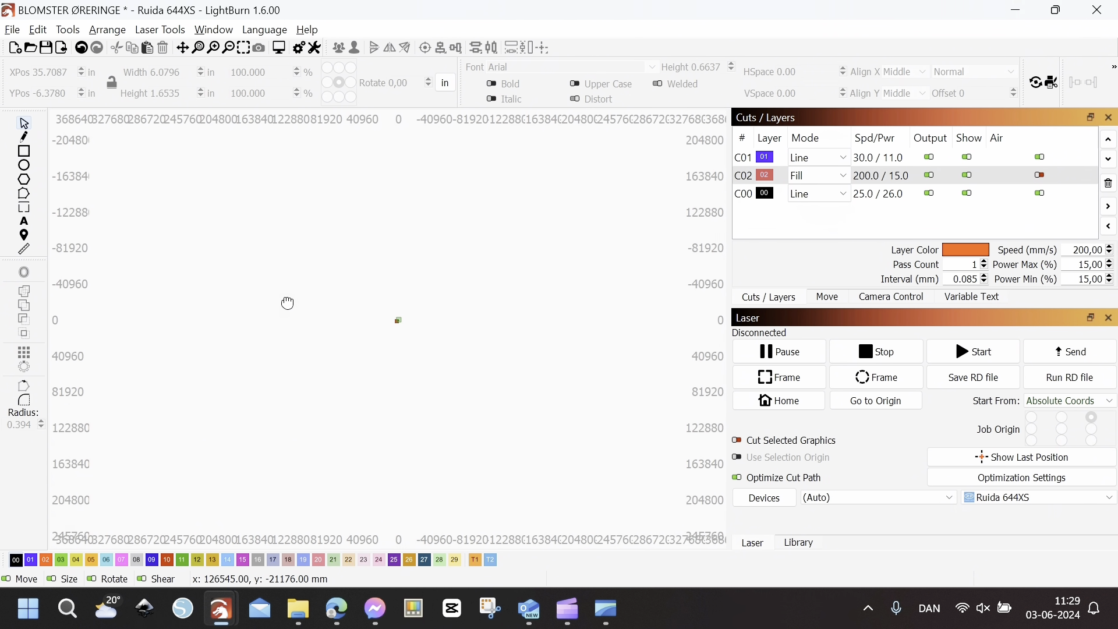
mouse_move(370, 348)
left_mouse_down()
mouse_move(372, 310)
mouse_move(417, 384)
mouse_move(379, 337)
left_mouse_up()
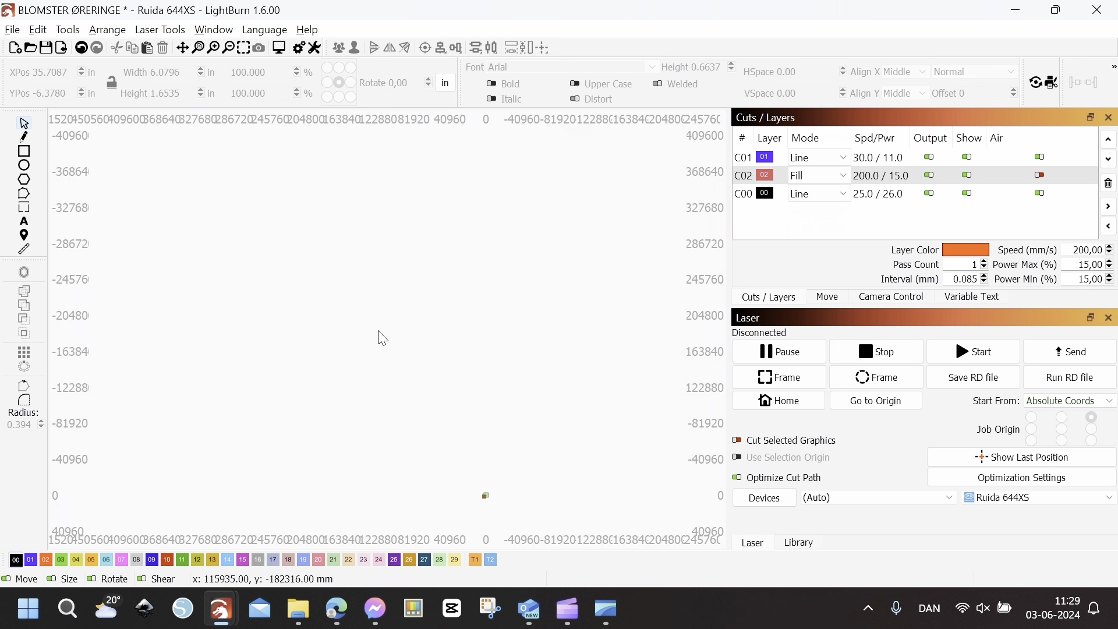
scroll(488, 479, "up", 17)
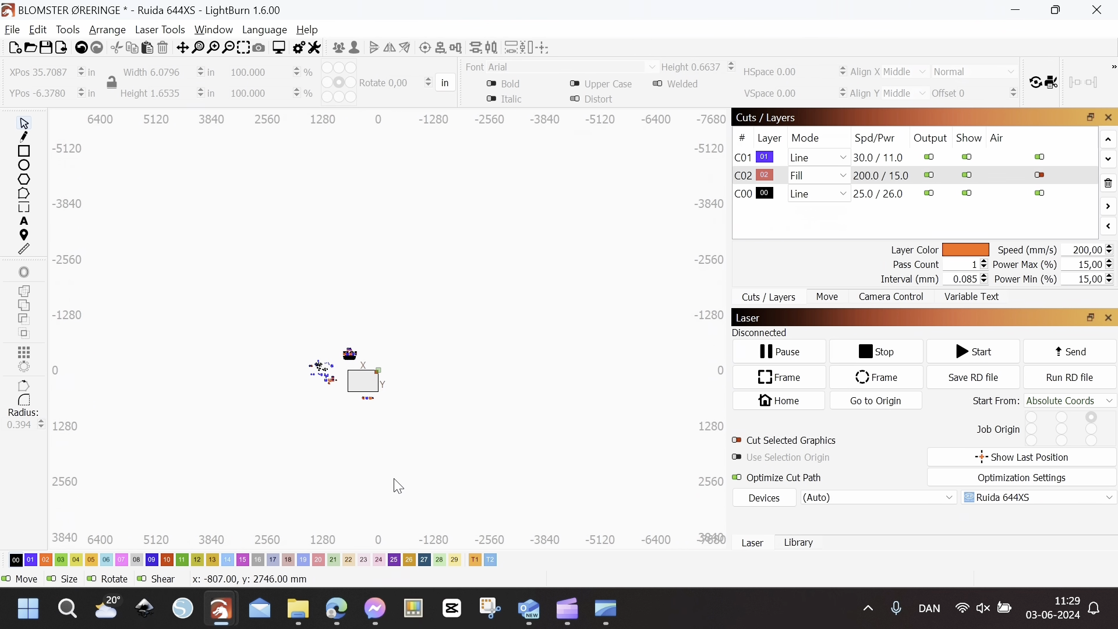
scroll(309, 312, "up", 5)
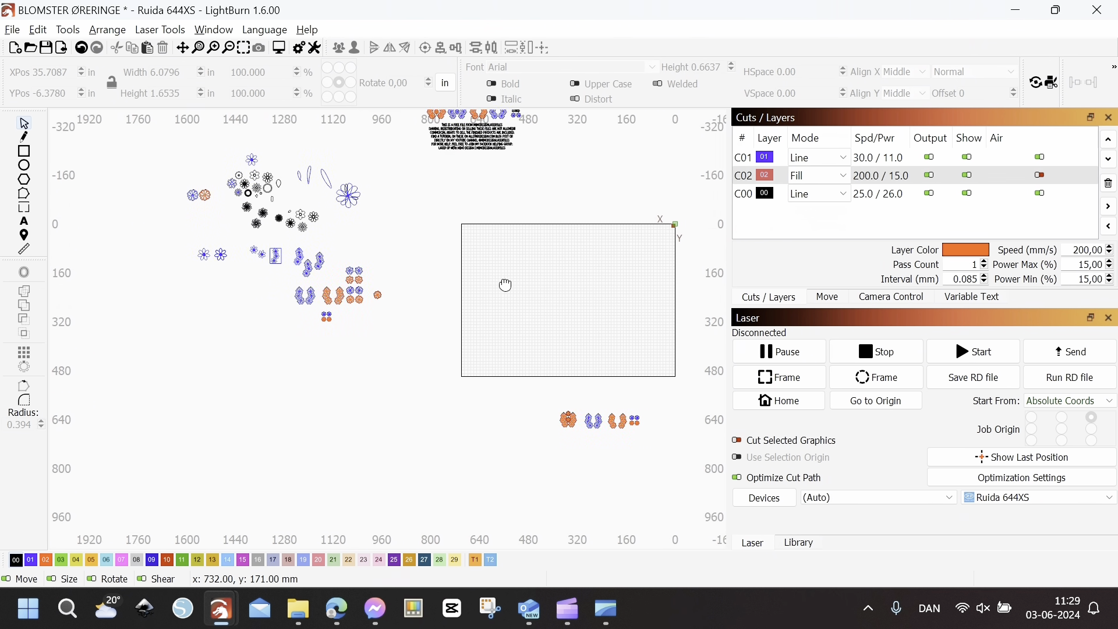
Step: Compare the design drafts kept beside the laser bed with the bed's own work area
scroll(414, 263, "up", 7)
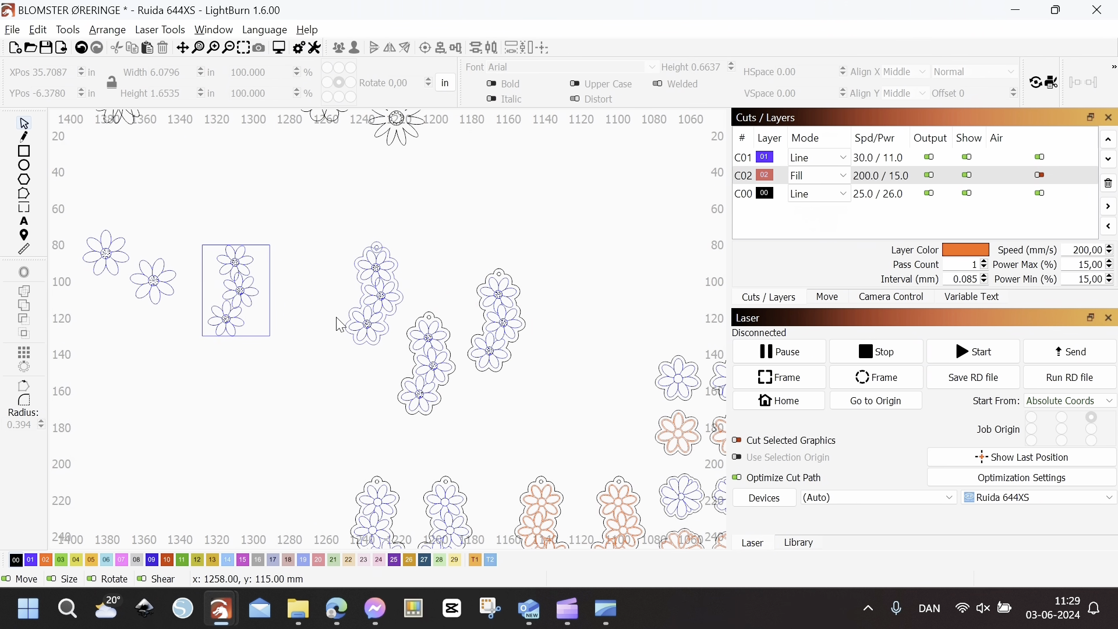
scroll(282, 291, "down", 7)
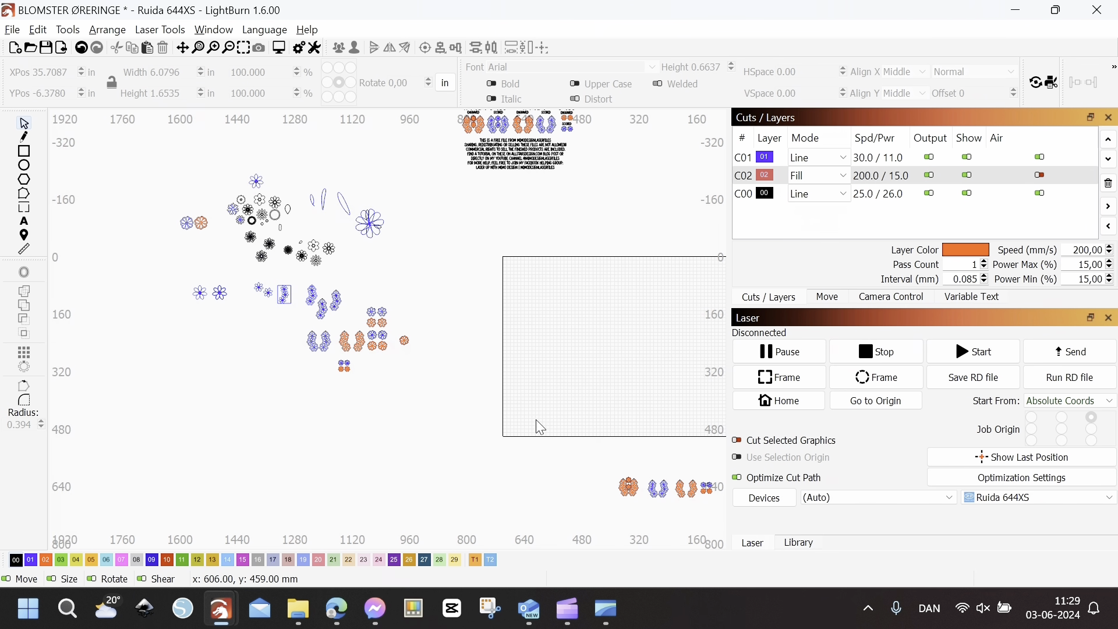
left_click_drag(615, 396, 451, 400)
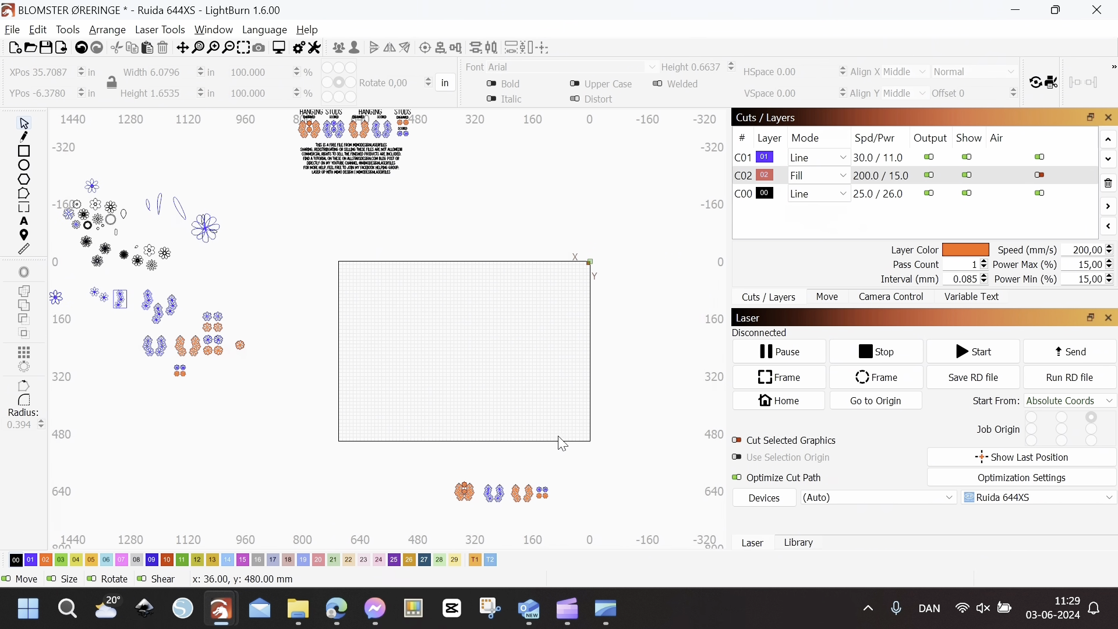
scroll(387, 350, "up", 5)
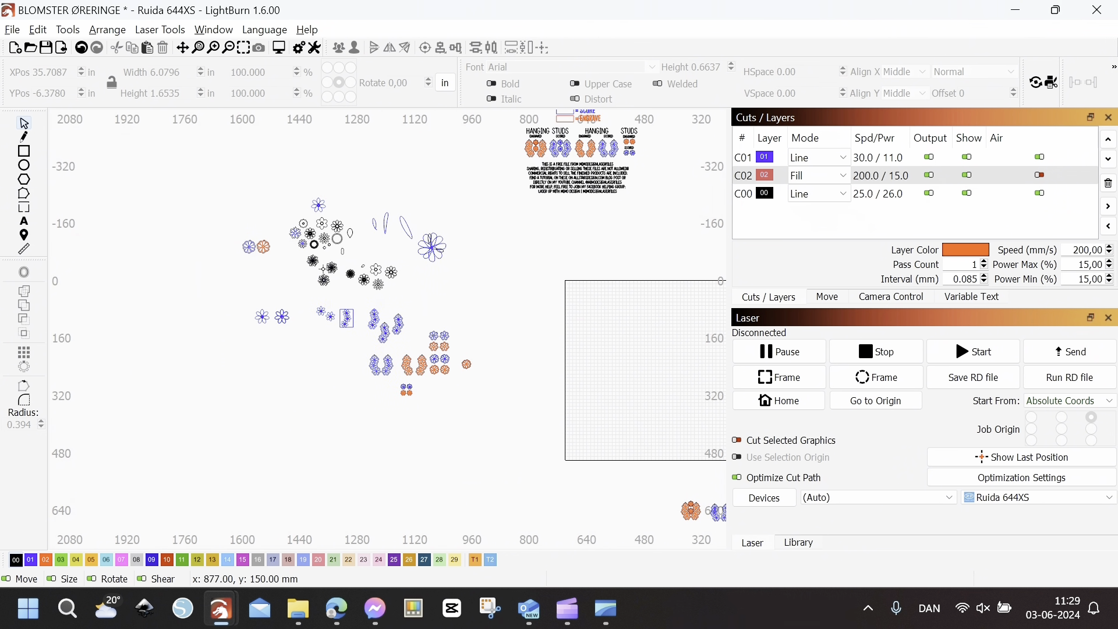
scroll(429, 276, "up", 2)
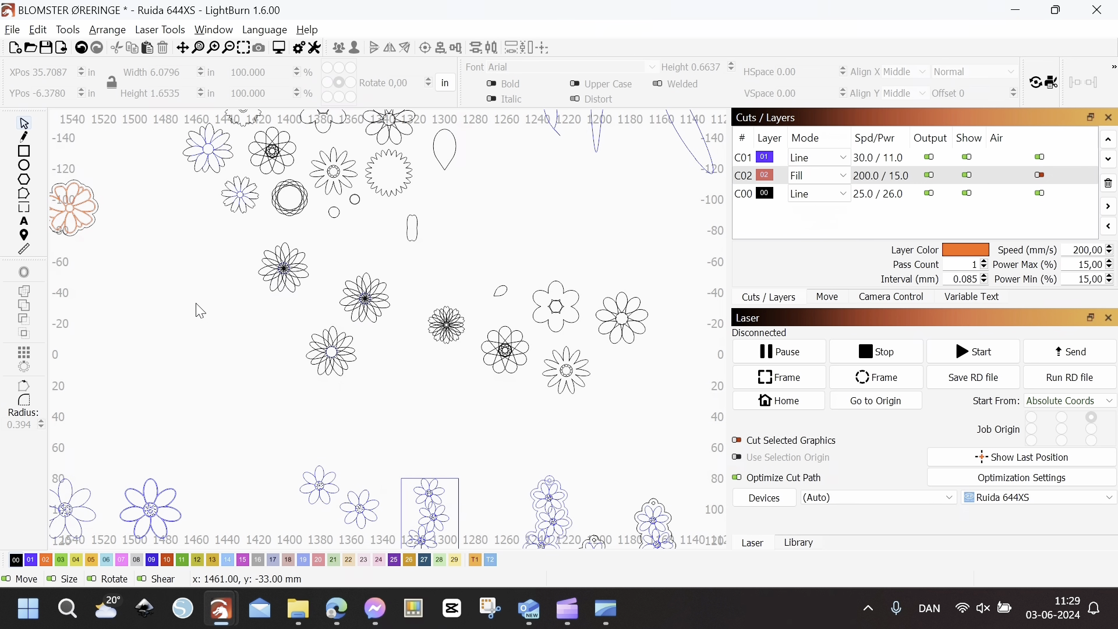
scroll(201, 311, "down", 3)
scroll(574, 361, "down", 3)
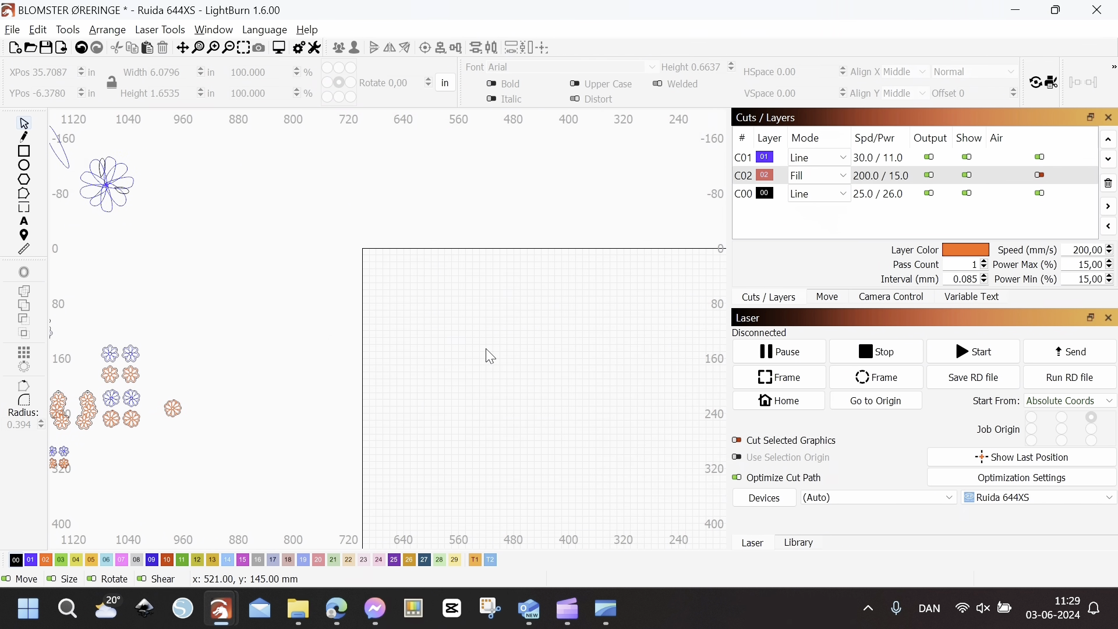
left_click_drag(427, 330, 367, 320)
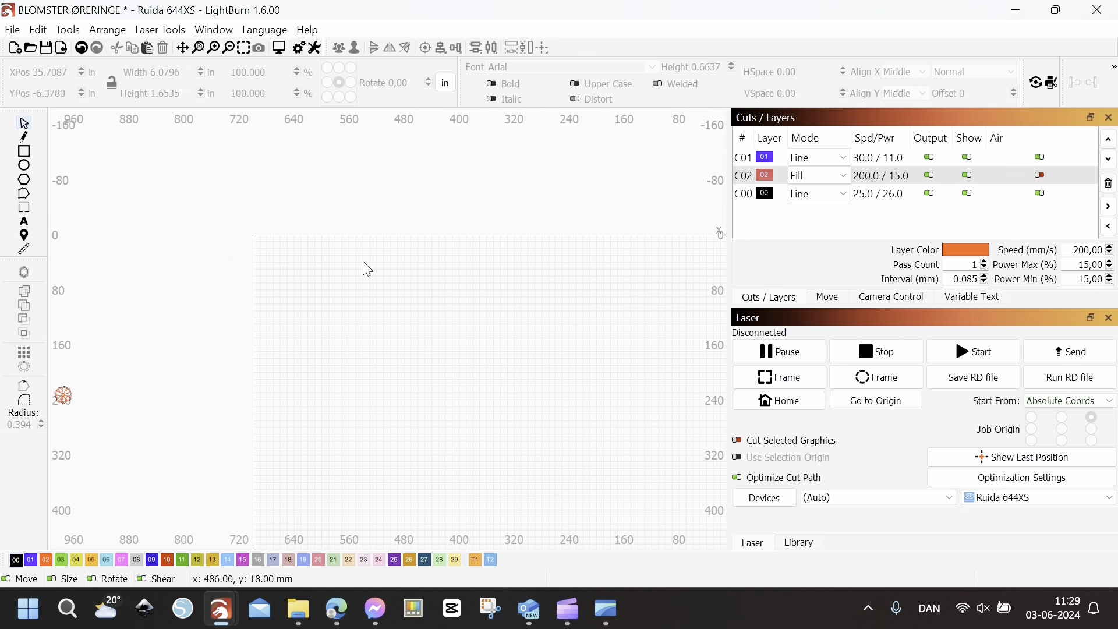
Step: Draw an upright ellipse about 0.71 in wide and 1.50 in high in the empty area above the flower drafts
left_click_drag(157, 250, 482, 402)
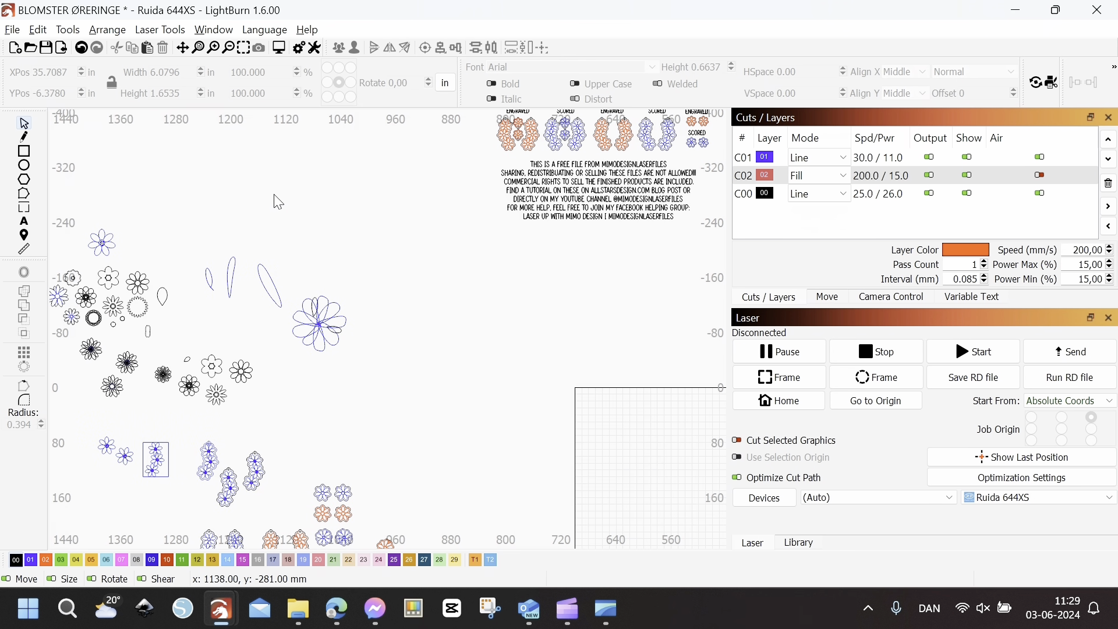
left_click_drag(305, 277, 472, 384)
left_click_drag(525, 322, 360, 404)
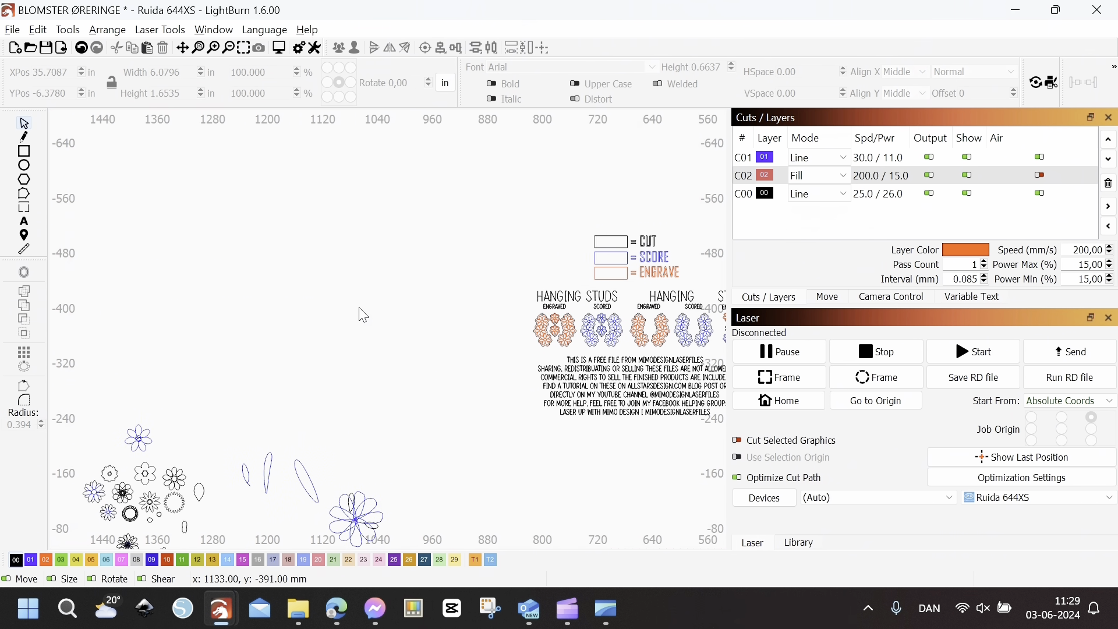
scroll(326, 279, "up", 2)
scroll(221, 258, "up", 2)
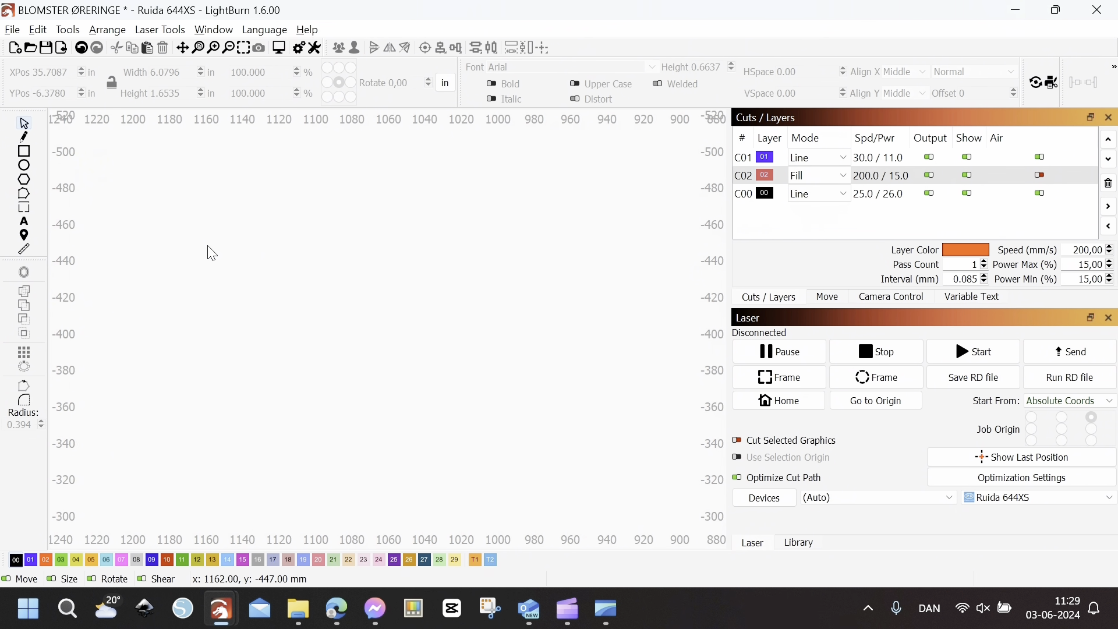
left_click(26, 166)
left_click_drag(371, 298, 334, 368)
key("shift")
key("shift")
key("shift")
key("shift")
key("shift")
left_click(434, 224)
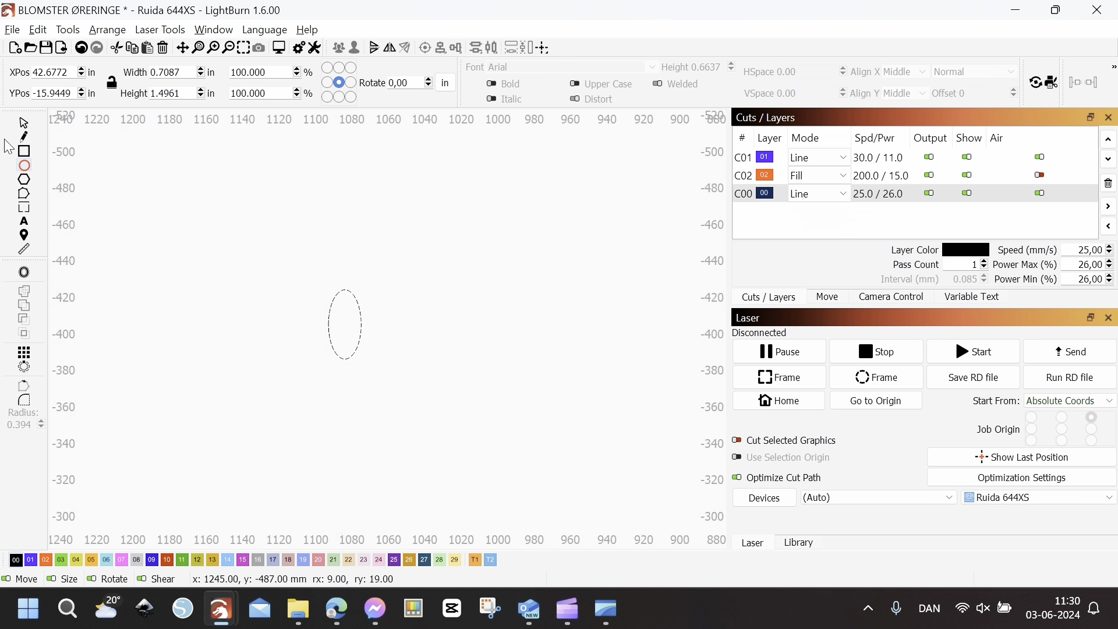
Step: Delete the upright ellipse and draw a circle about 0.98 in in diameter in the empty area
key("Delete")
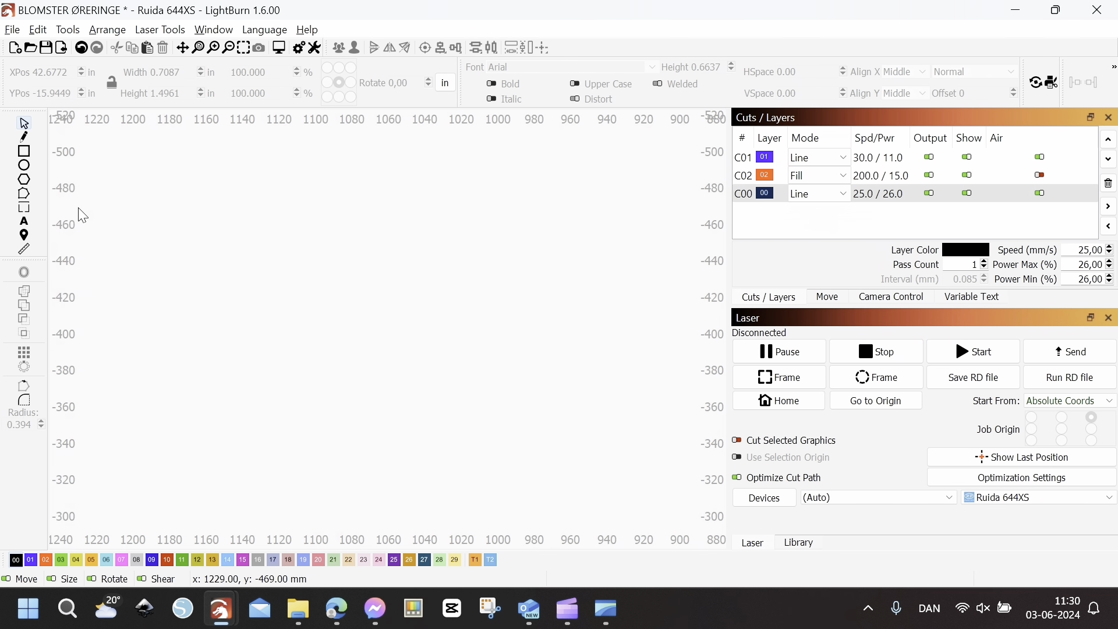
left_click(24, 164)
left_click_drag(299, 276, 355, 317)
key("ctrl")
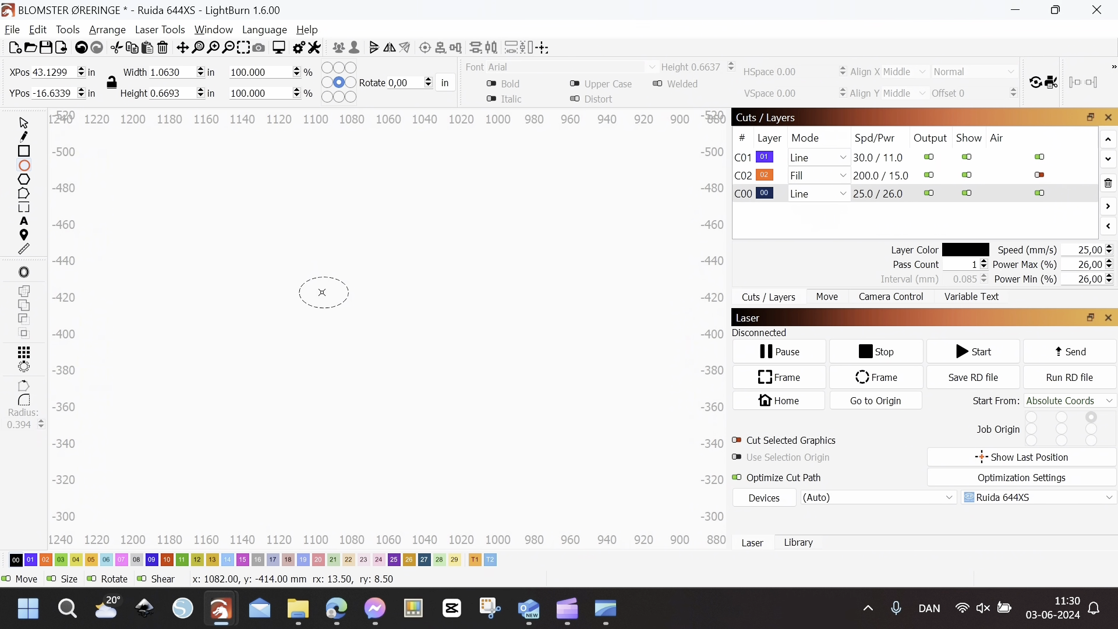
left_click(81, 47)
left_click_drag(241, 227, 288, 281)
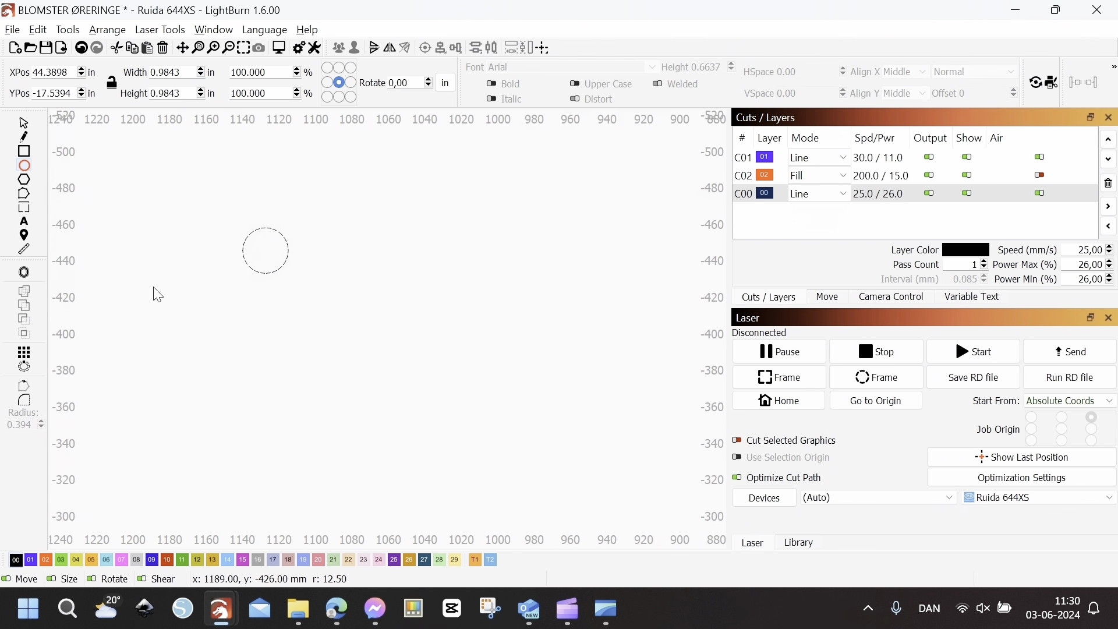
Step: Draw a single slightly sloping line about 37 mm long beside the circle
left_click(24, 138)
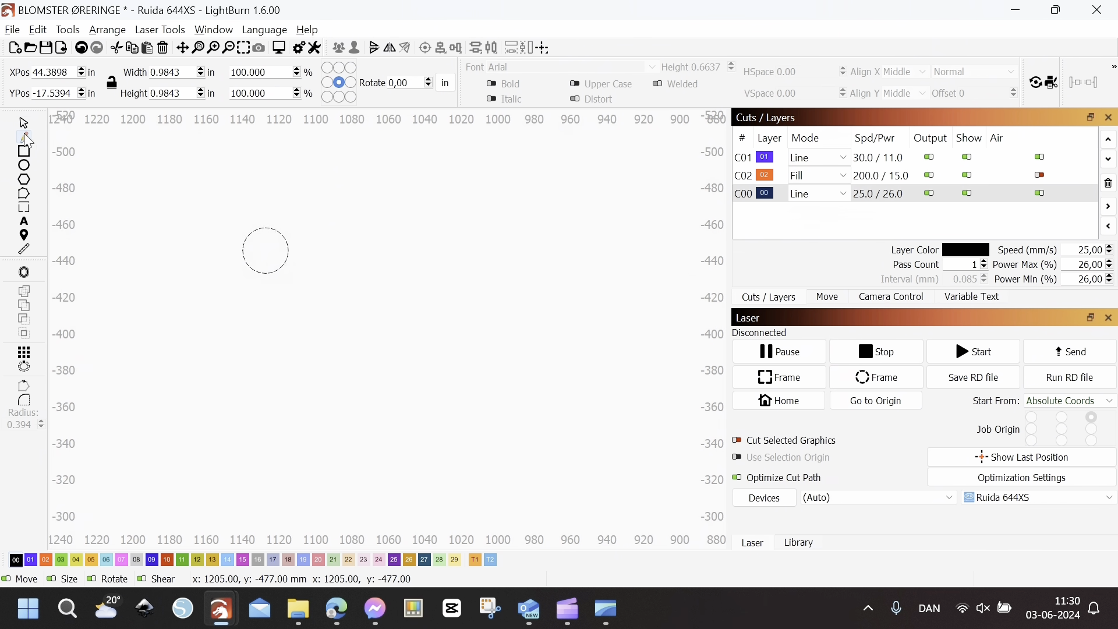
left_click(347, 260)
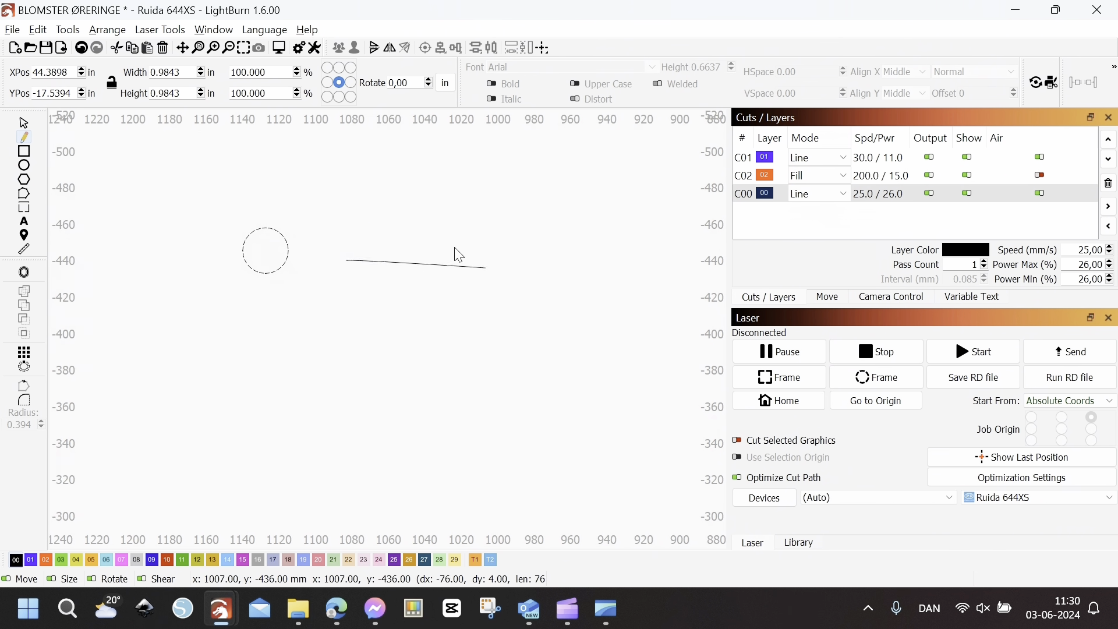
left_click(415, 253)
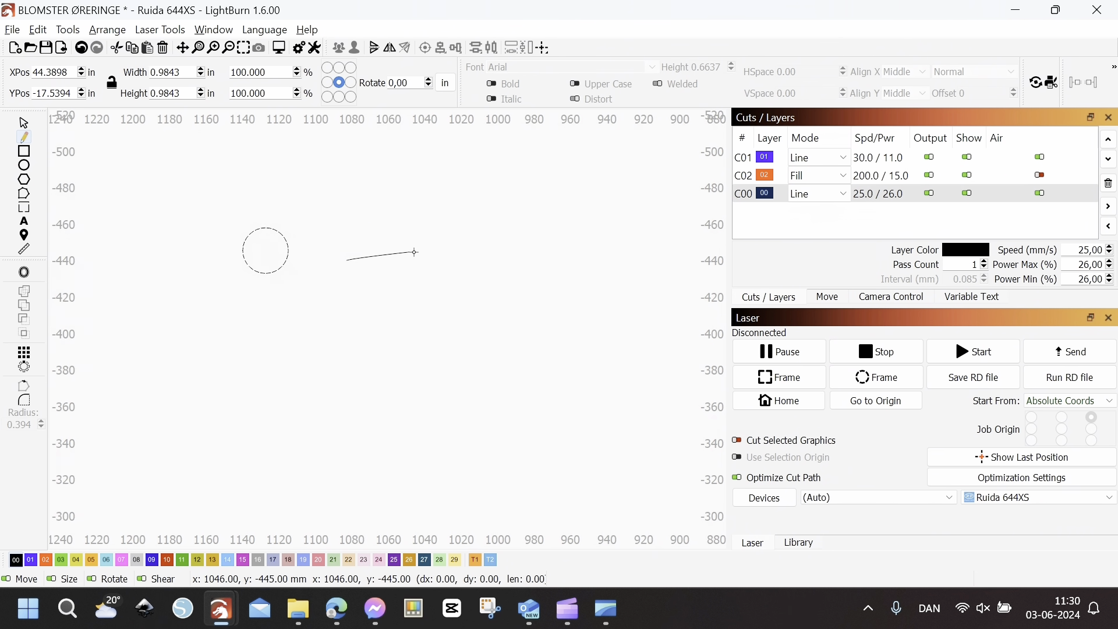
right_click(424, 258)
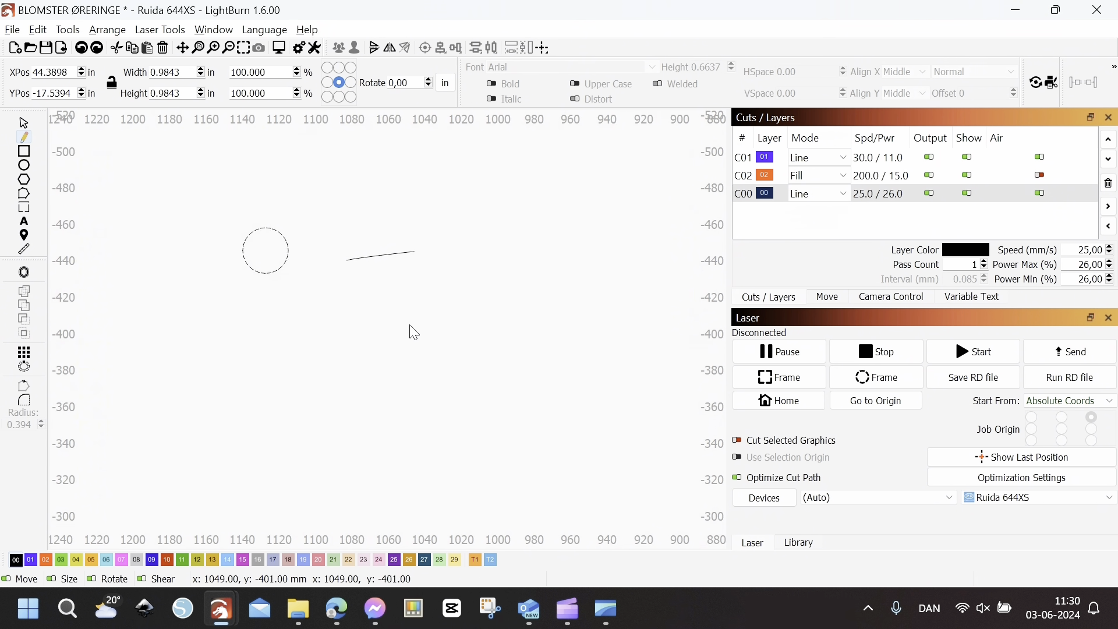
Step: Draw a closed freeform curve below the line and stretch it to about 1.73 in wide and 0.64 in high
left_click(339, 297)
left_click_drag(388, 297, 376, 291)
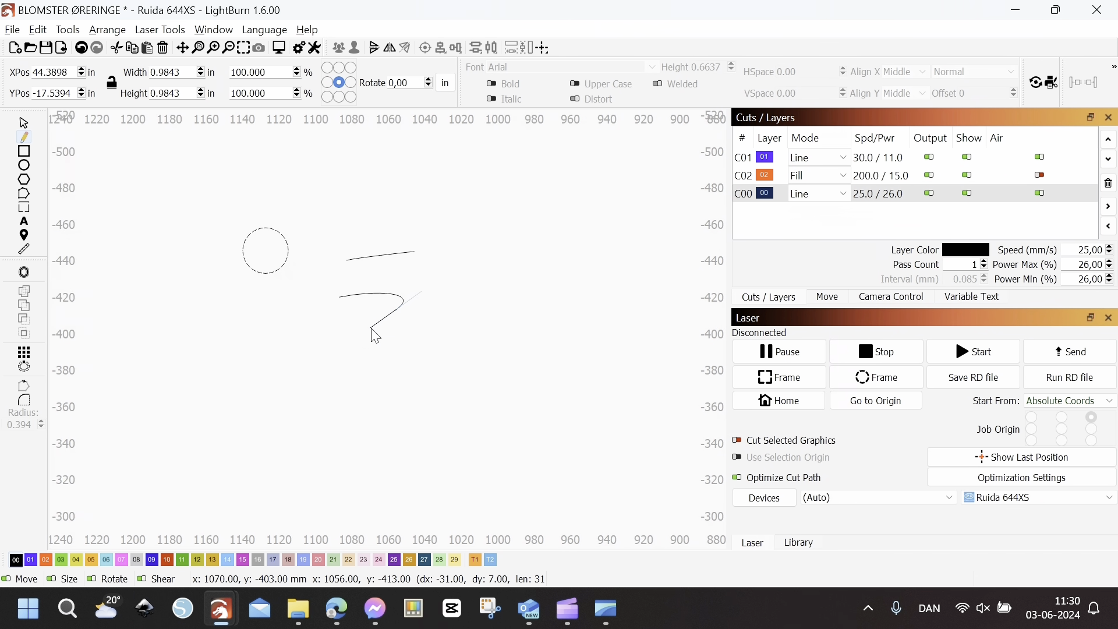
left_click(335, 318)
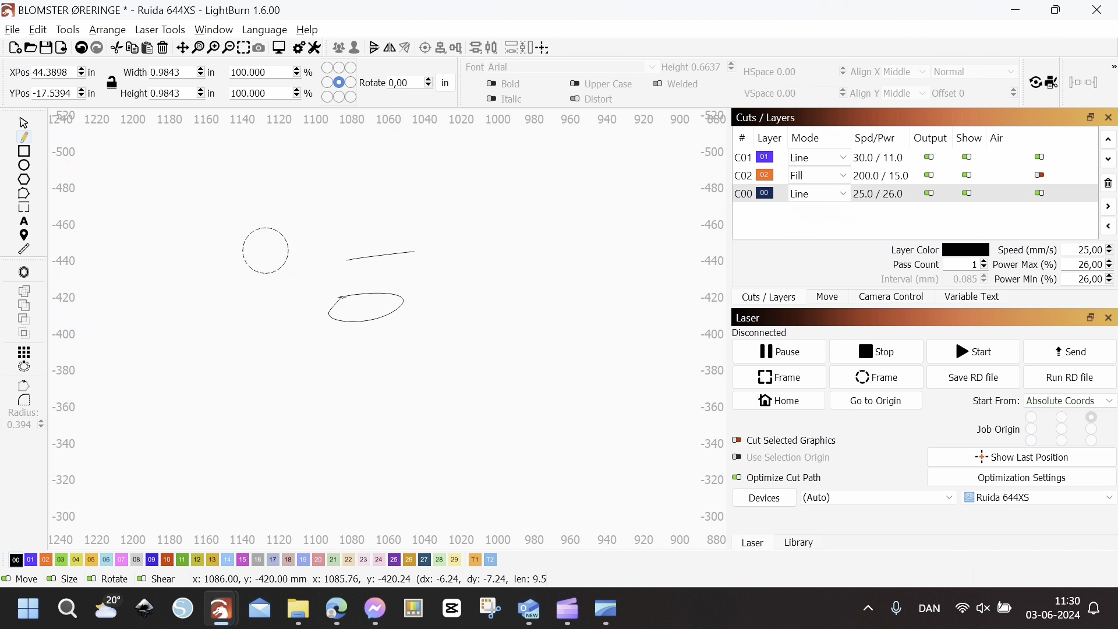
left_click(340, 298)
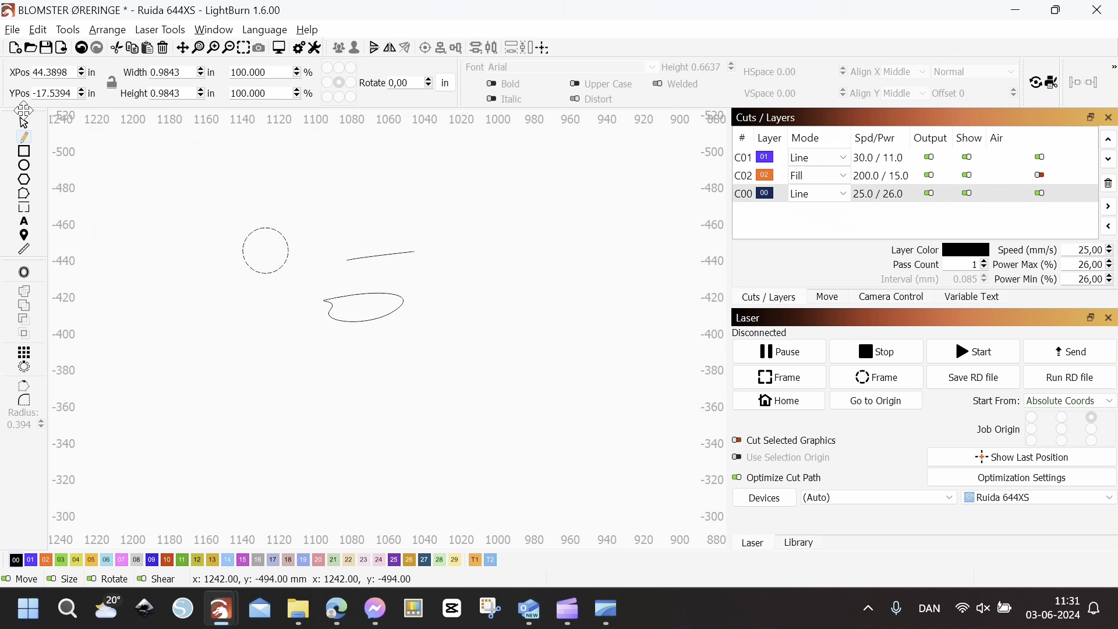
left_click(26, 122)
left_click(361, 301)
left_click_drag(364, 329, 364, 331)
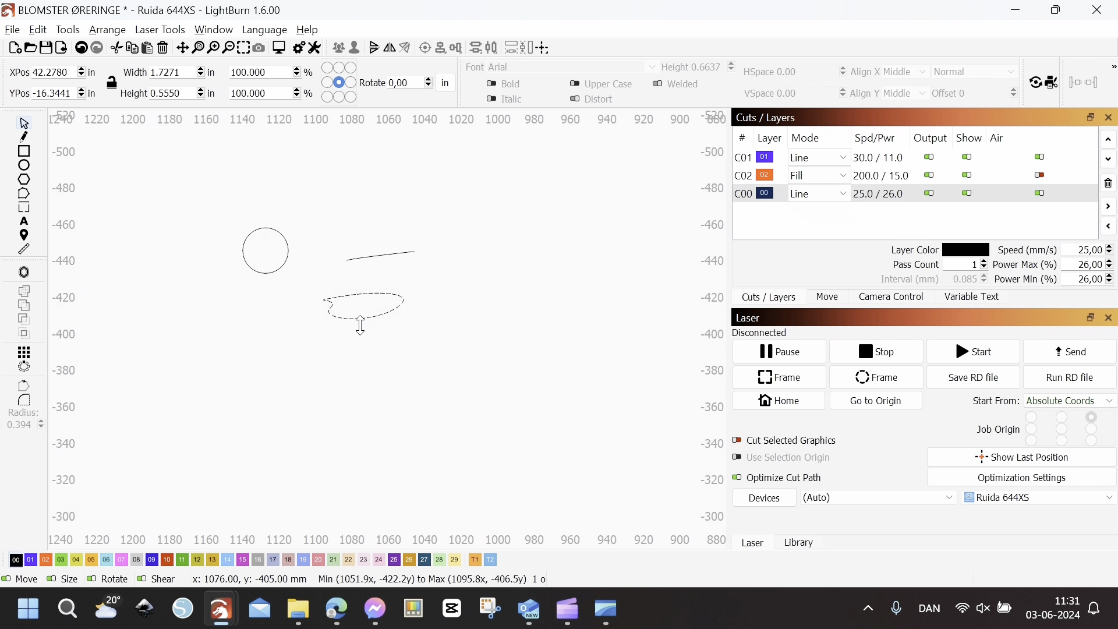
Step: Reshape the closed curve with its node handles into a flatter form about 1.89 in wide and 0.43 in high, with a dip along its lower edge
left_click(26, 196)
scroll(390, 314, "up", 4)
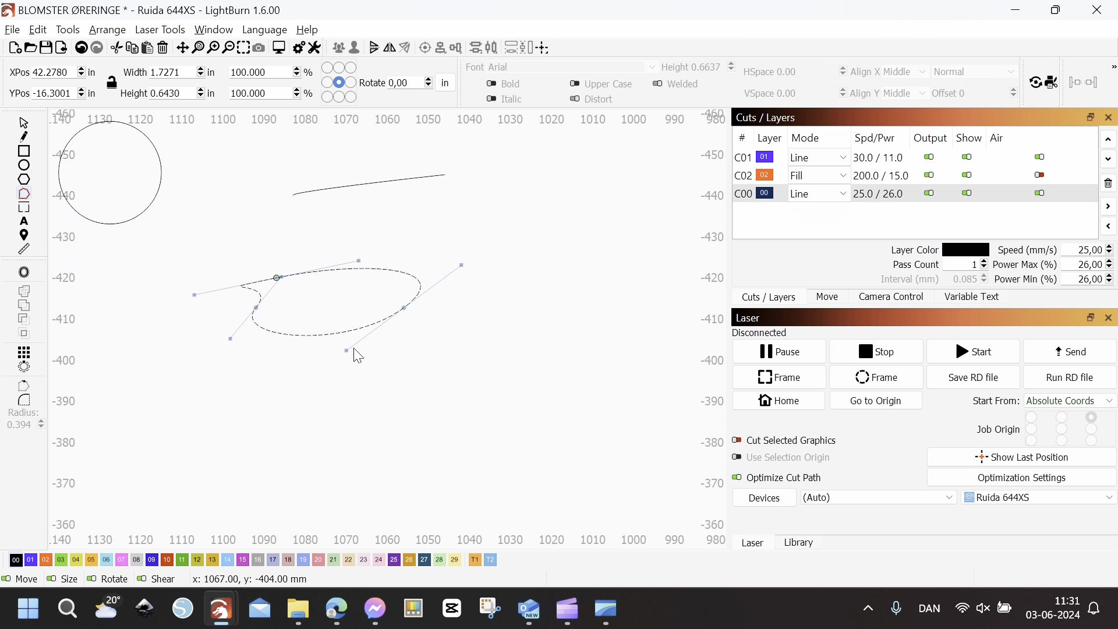
left_click_drag(348, 352, 333, 335)
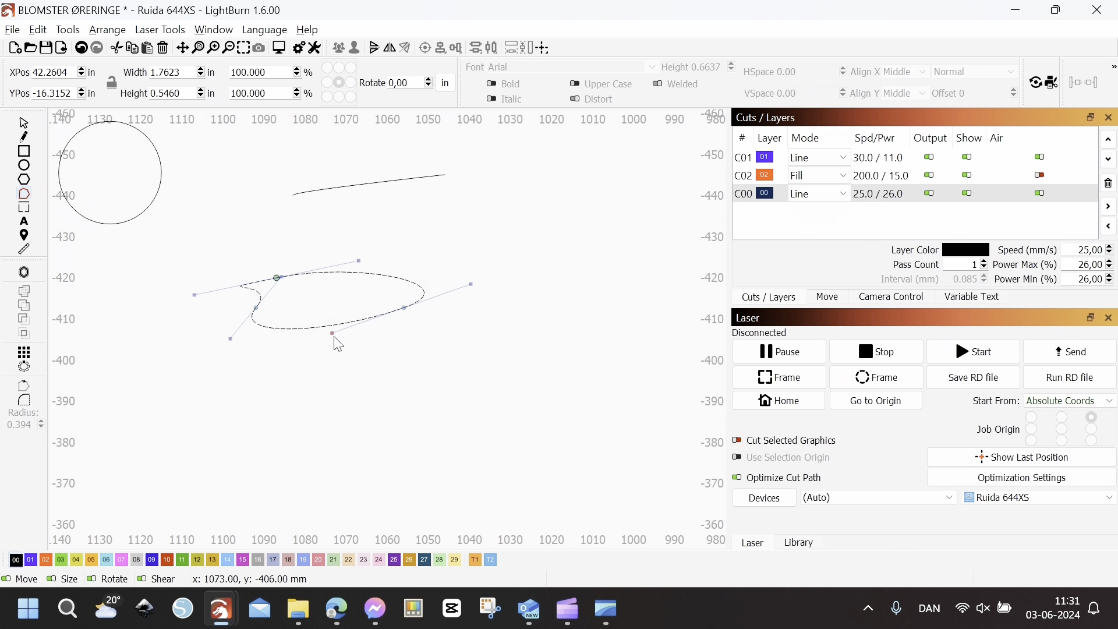
left_click_drag(249, 300, 245, 308)
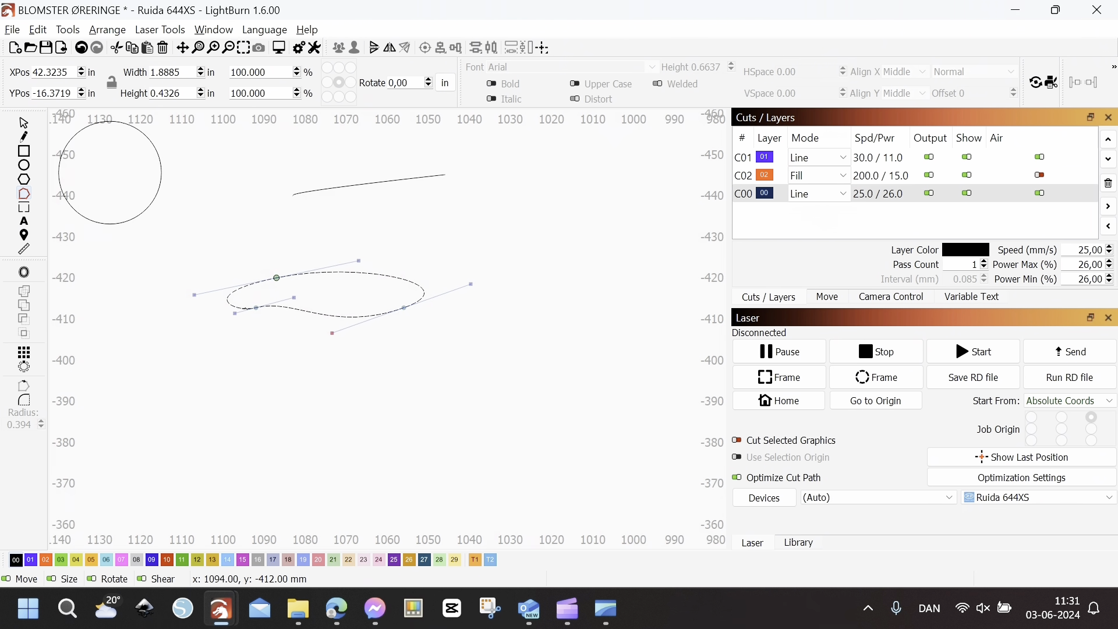
scroll(406, 307, "down", 3)
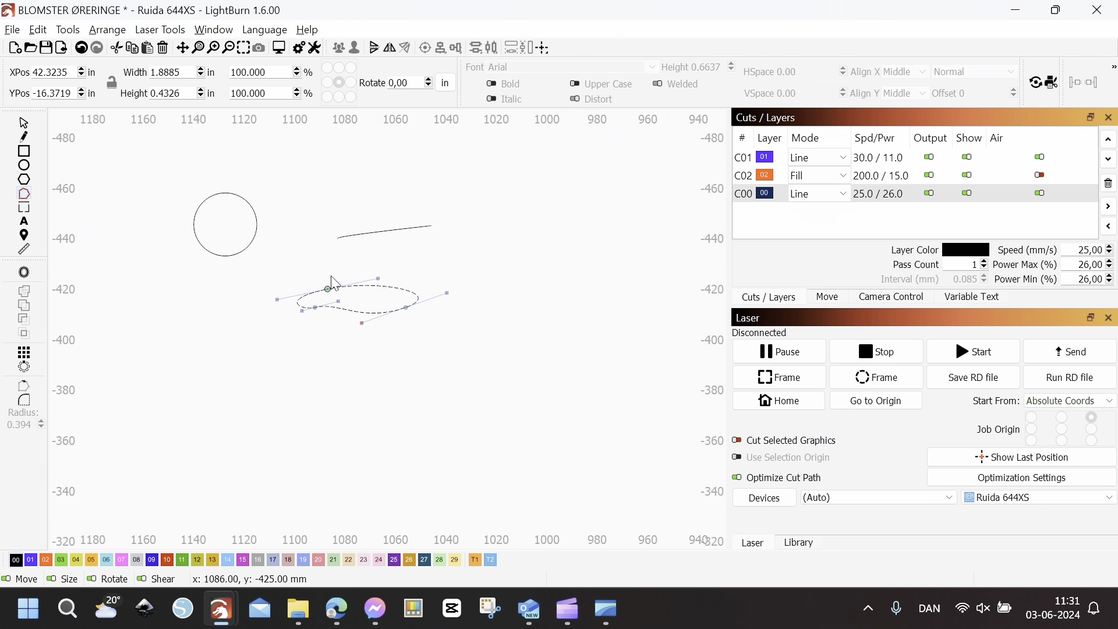
left_click_drag(328, 307, 328, 307)
Step: Draw a flat ellipse about 1.42 by 0.35 in and, beneath it, a regular hexagon about 1.18 in wide and 1.02 in high
left_click(25, 166)
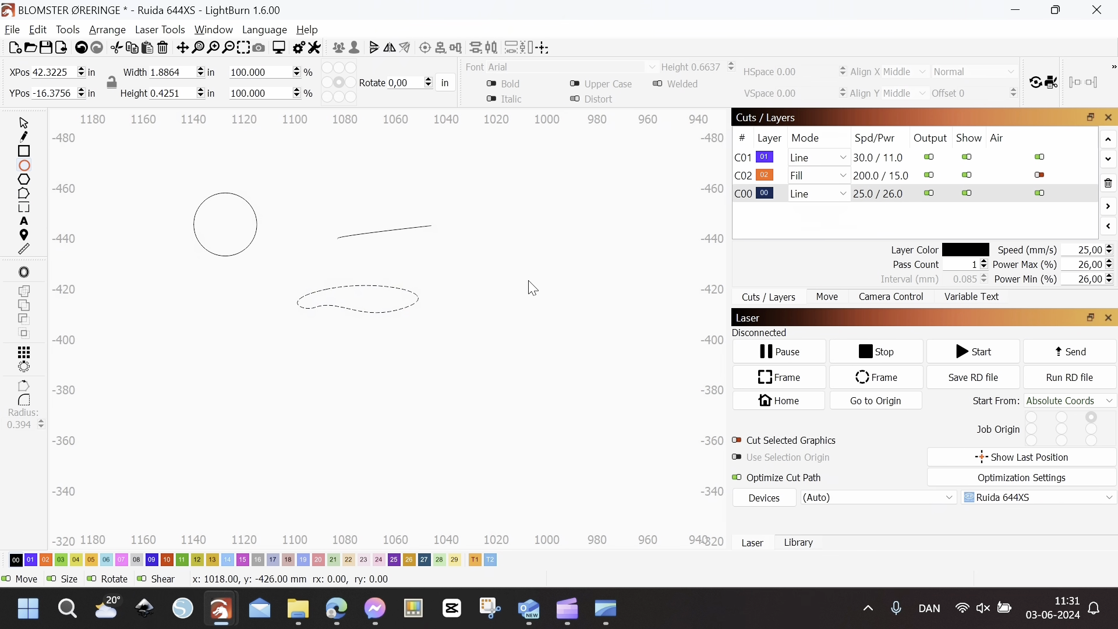
left_click_drag(470, 251, 562, 277)
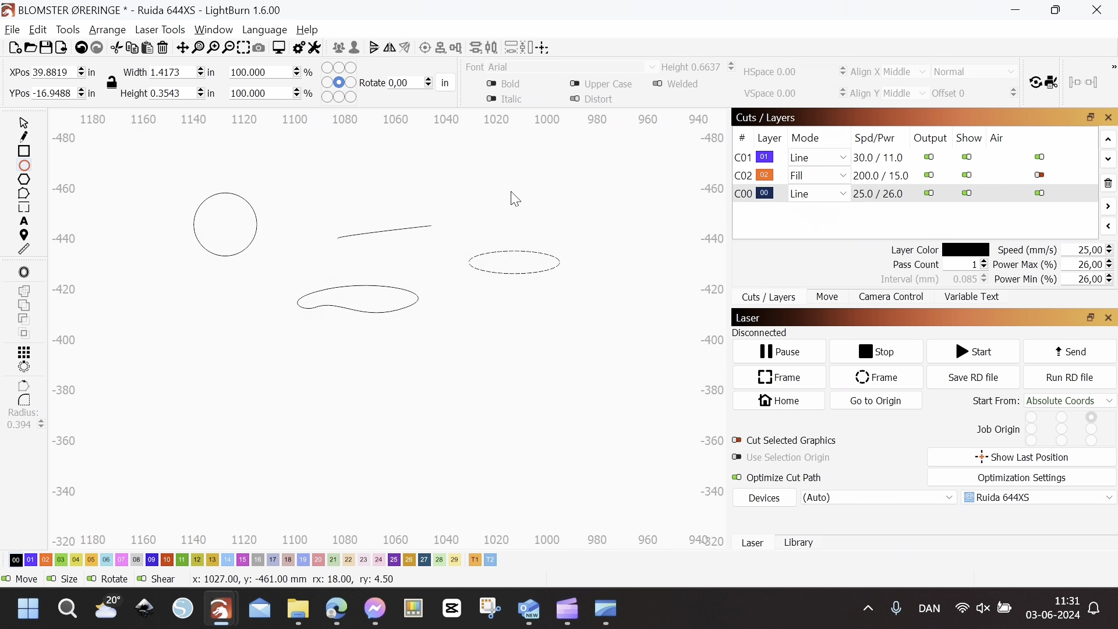
left_click(26, 181)
left_click_drag(467, 315, 546, 382)
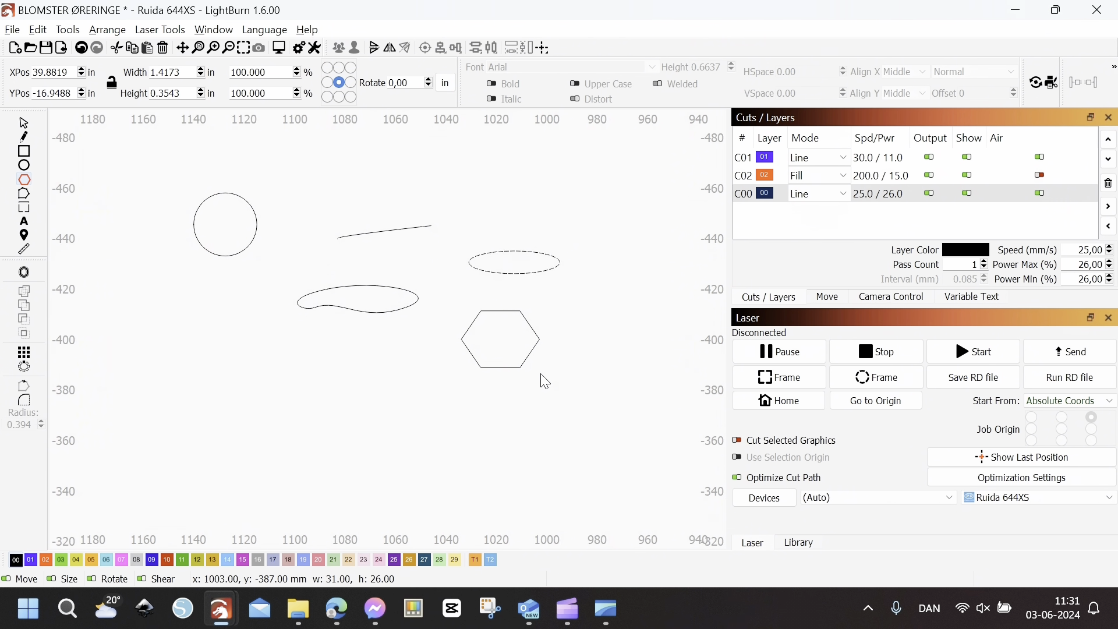
mouse_move(545, 382)
left_mouse_down()
mouse_move(519, 372)
mouse_move(540, 379)
left_mouse_up()
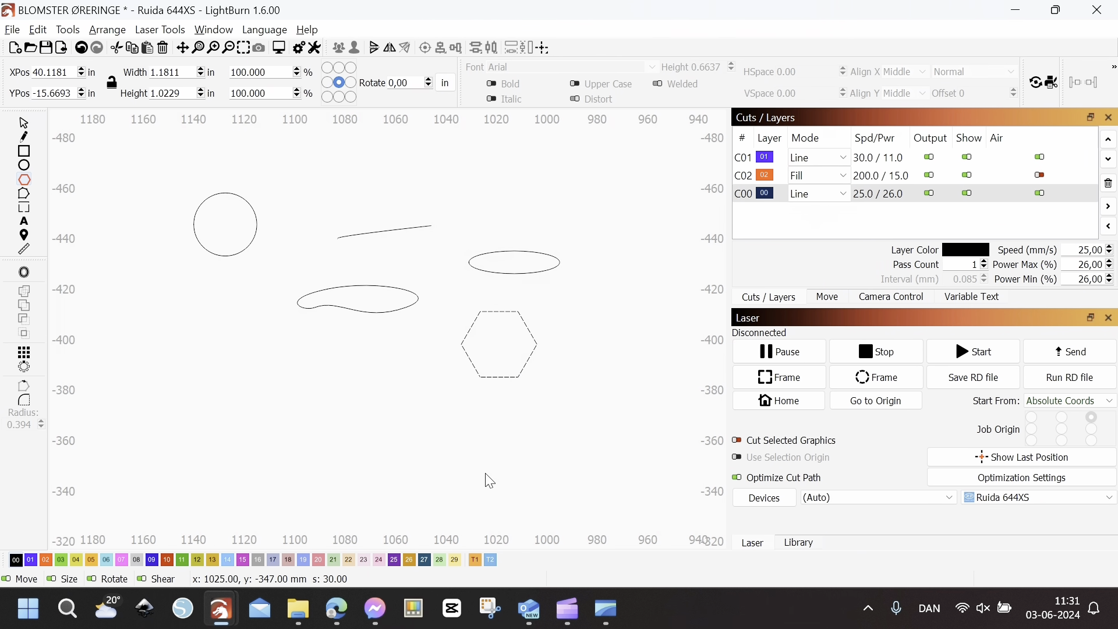
Step: Vary the hexagon's number of sides on the canvas, ending with a triangle, and stretch the triangle to about 1.10 in high
scroll(505, 383, "up", 3)
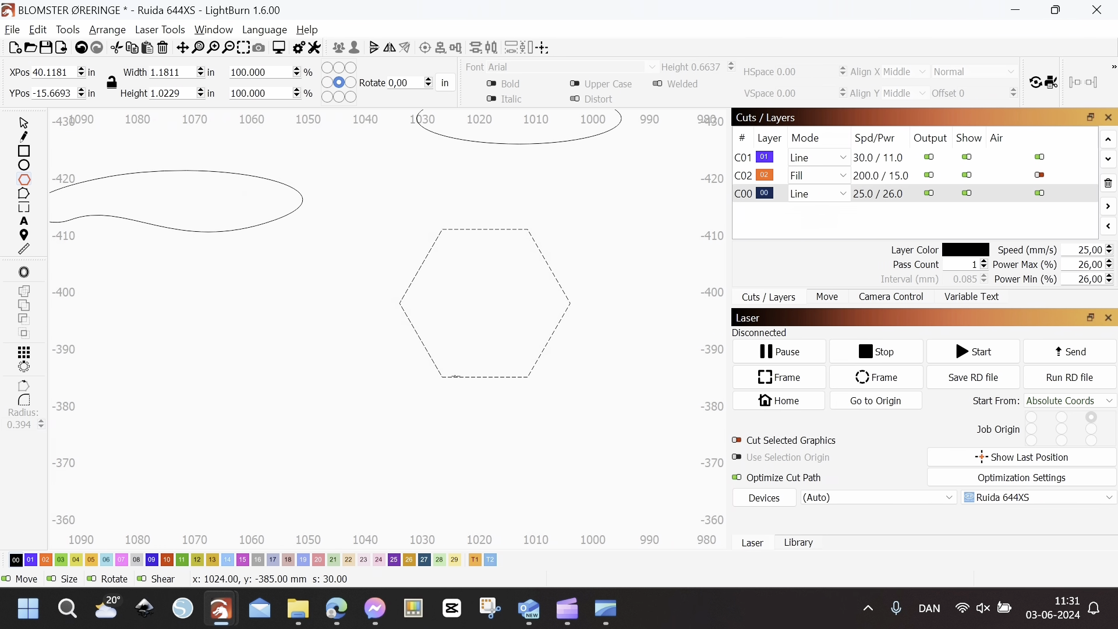
left_click(26, 129)
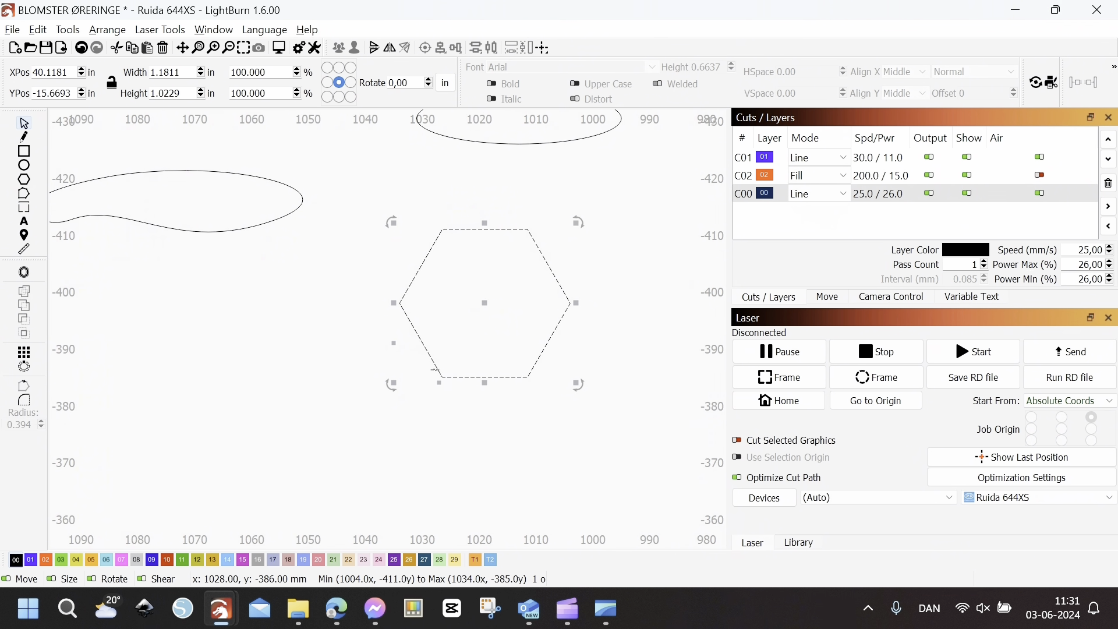
key("ctrl")
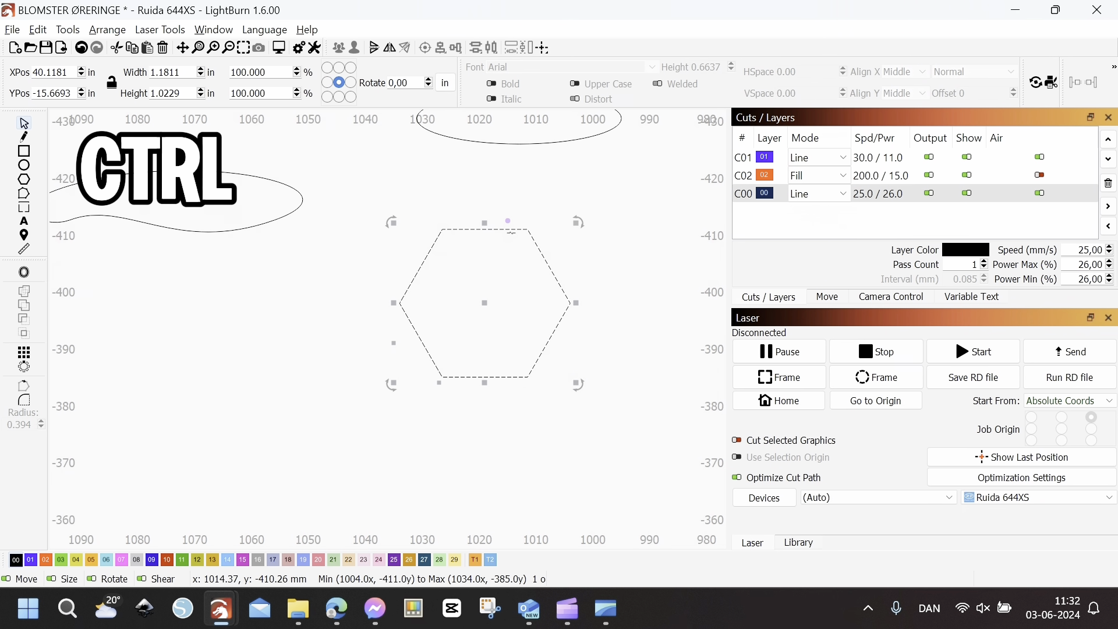
scroll(502, 227, "down", 2)
scroll(512, 220, "up", 4)
scroll(491, 267, "down", 5)
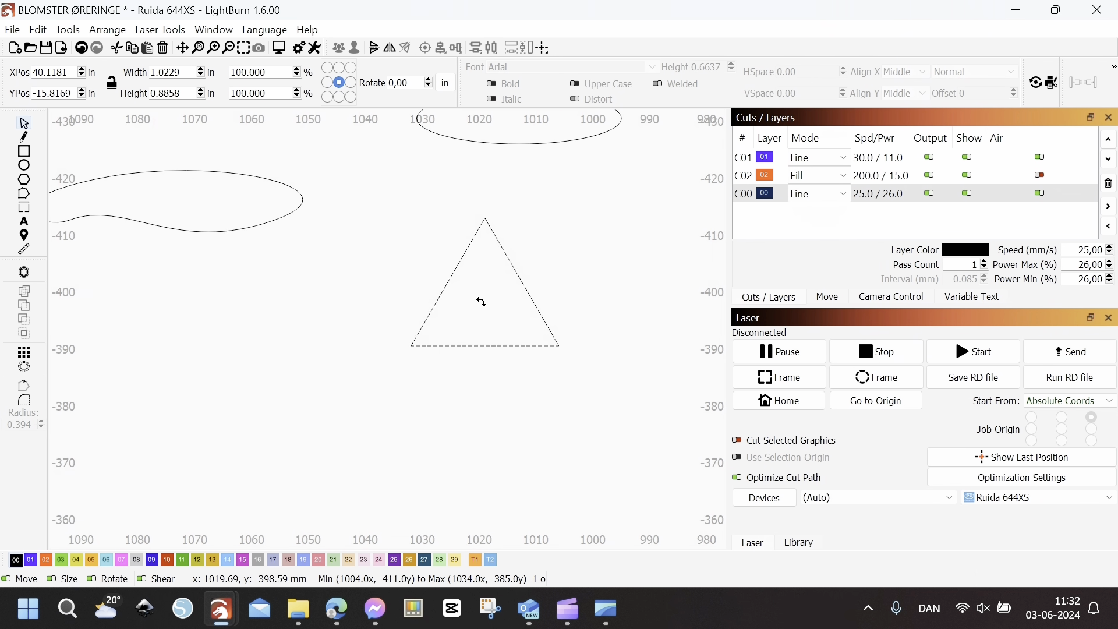
scroll(501, 279, "up", 5)
scroll(495, 291, "up", 2)
scroll(471, 340, "down", 7)
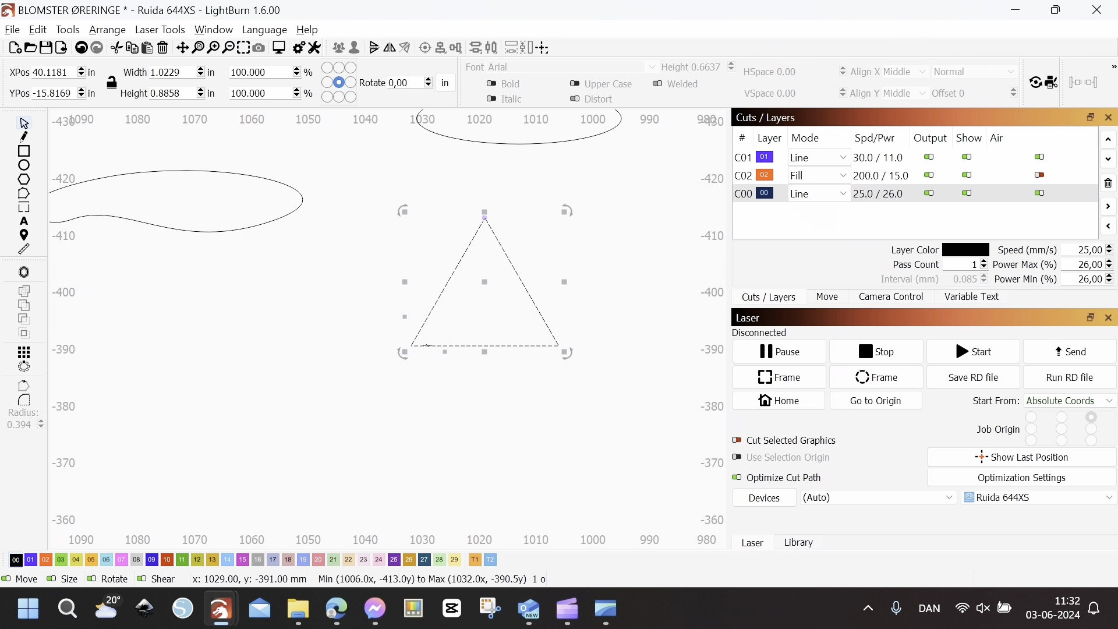
left_click_drag(484, 214, 488, 197)
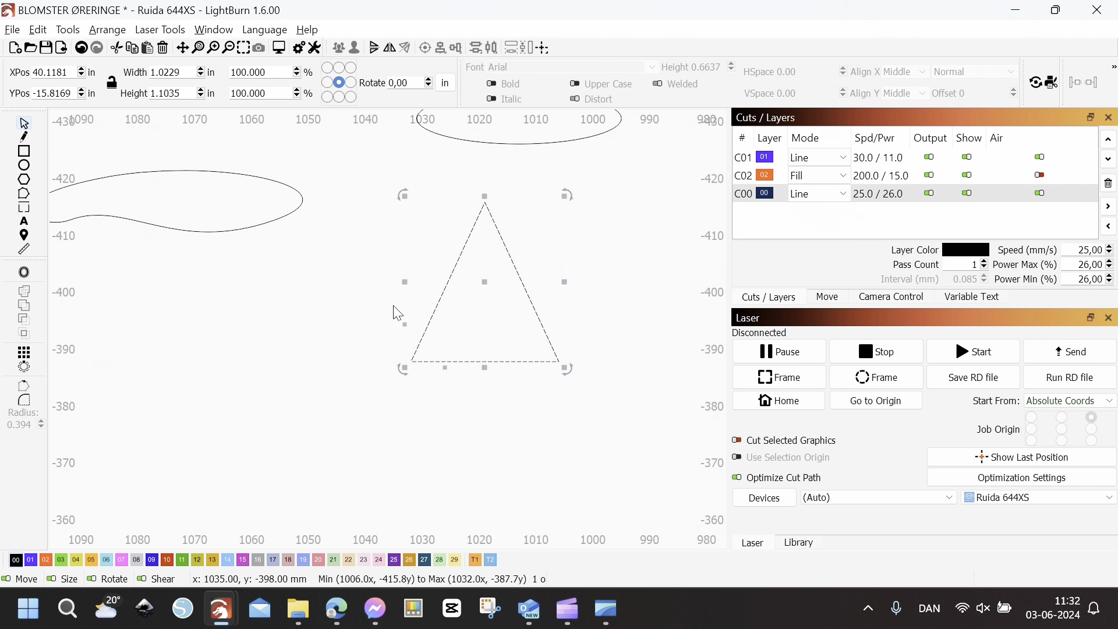
Step: Enable the Shape Properties window and show the triangle's properties in it
left_click(24, 205)
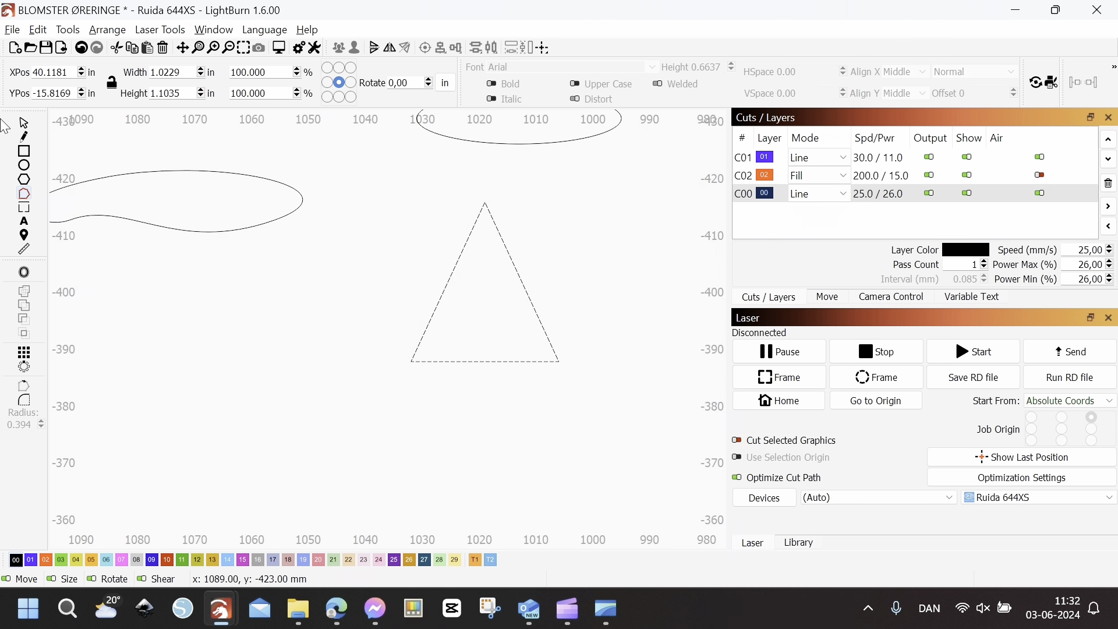
left_click(25, 123)
left_click(24, 194)
left_click(181, 31)
mouse_move(200, 36)
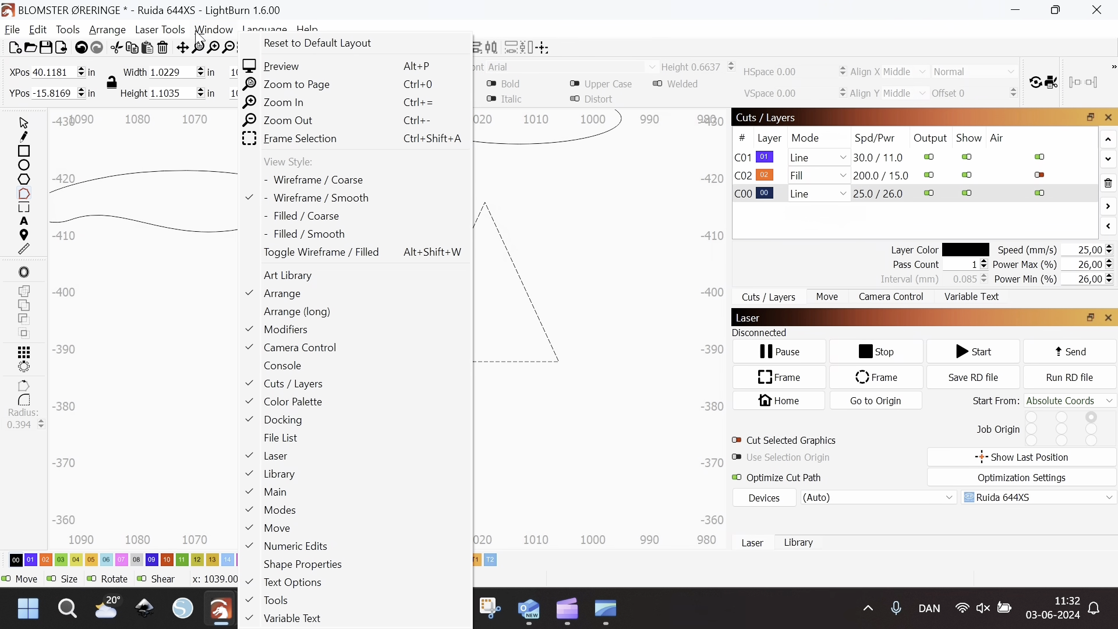
left_click(316, 566)
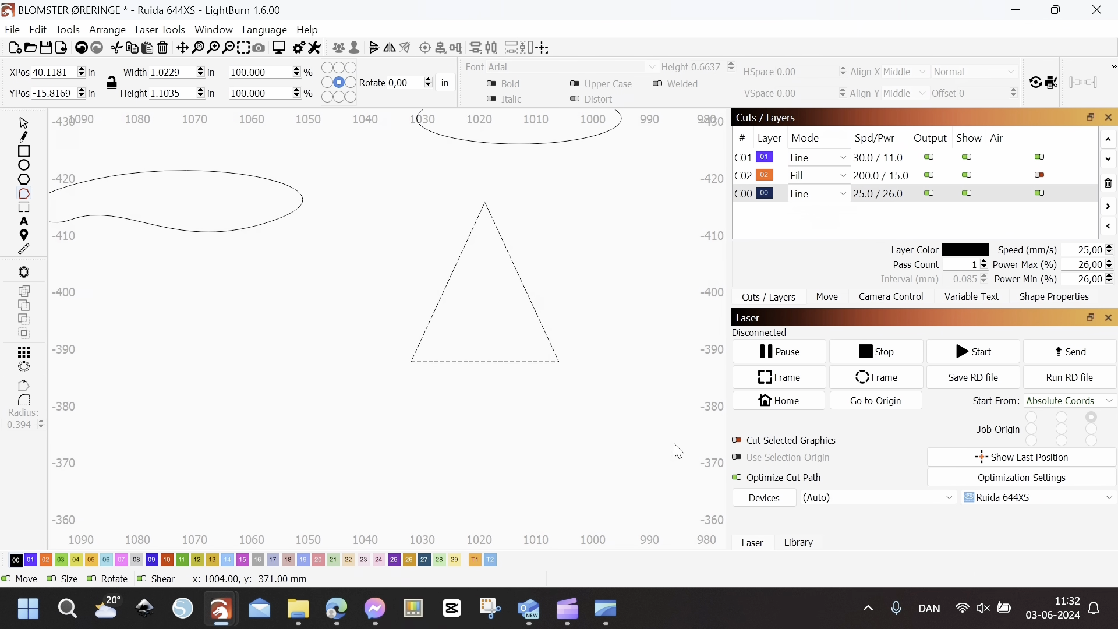
left_click(1032, 297)
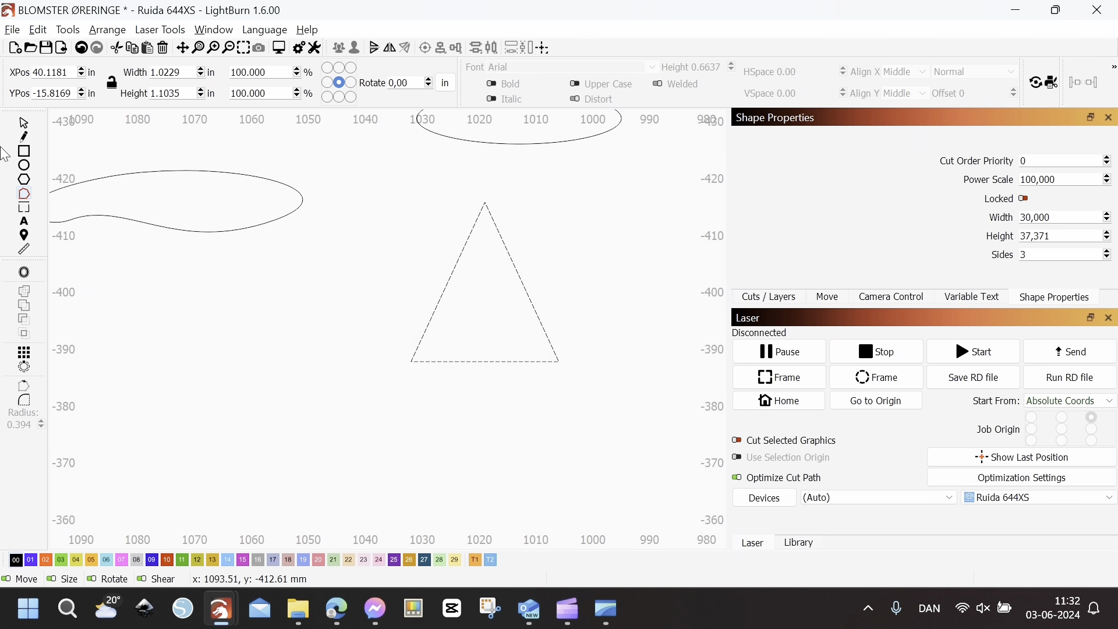
Step: Delete the triangle and bring back the Cuts / Layers settings
left_click(23, 124)
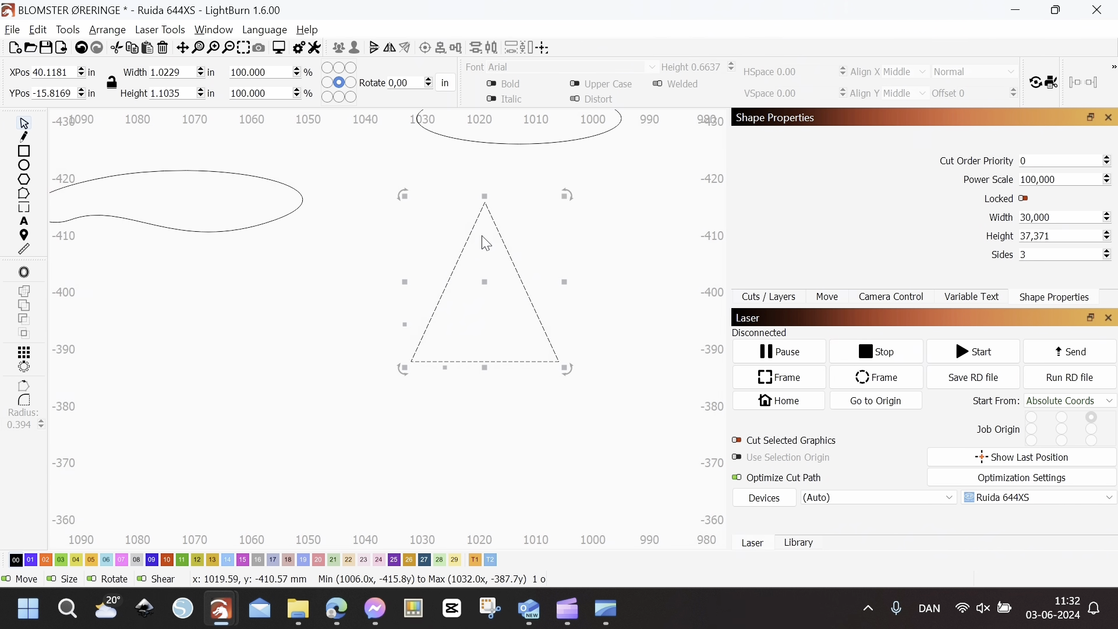
left_click(496, 291)
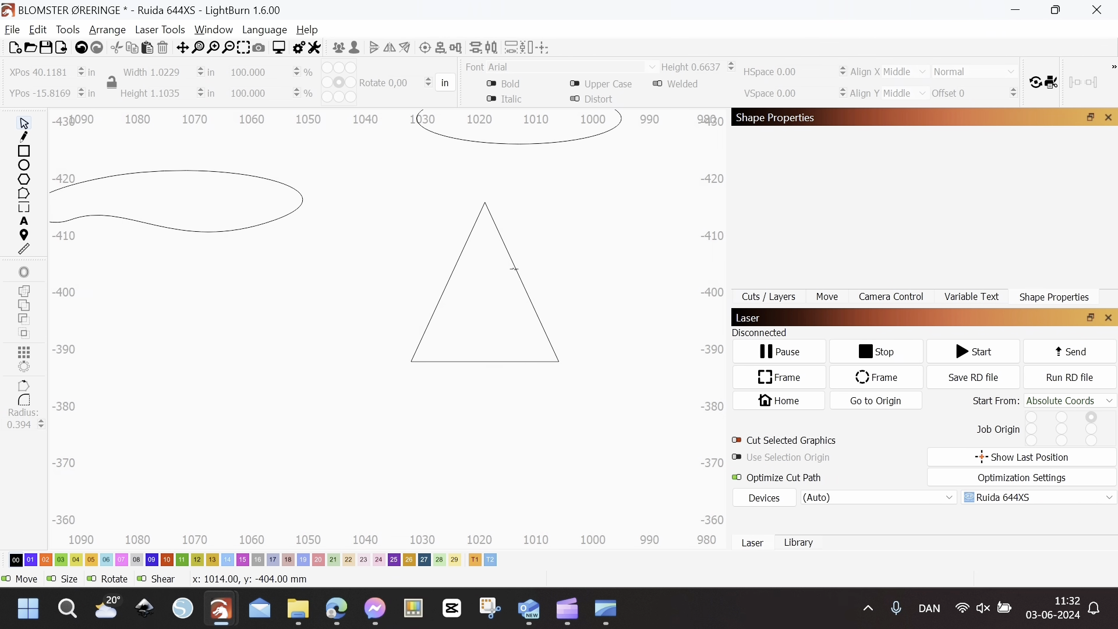
left_click(762, 299)
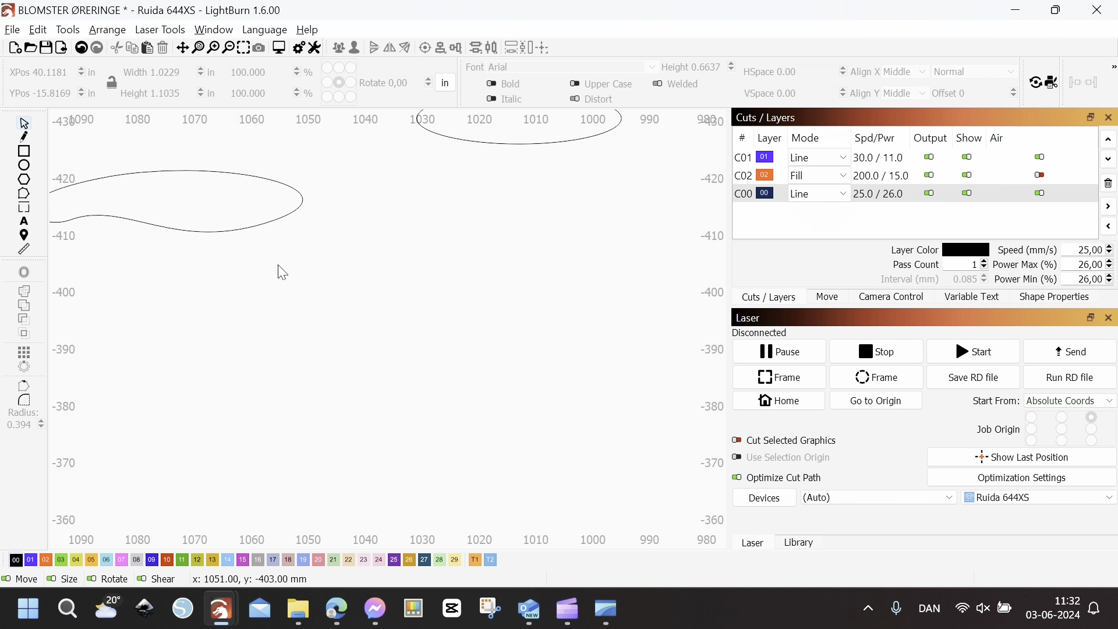
Step: Draw an upright rectangle about 0.51 in wide and 1.02 in high where the triangle was, ready for direct adjustment
left_click(24, 151)
mouse_move(422, 258)
left_mouse_down()
mouse_move(455, 291)
mouse_move(481, 391)
mouse_move(503, 402)
mouse_move(500, 413)
left_mouse_up()
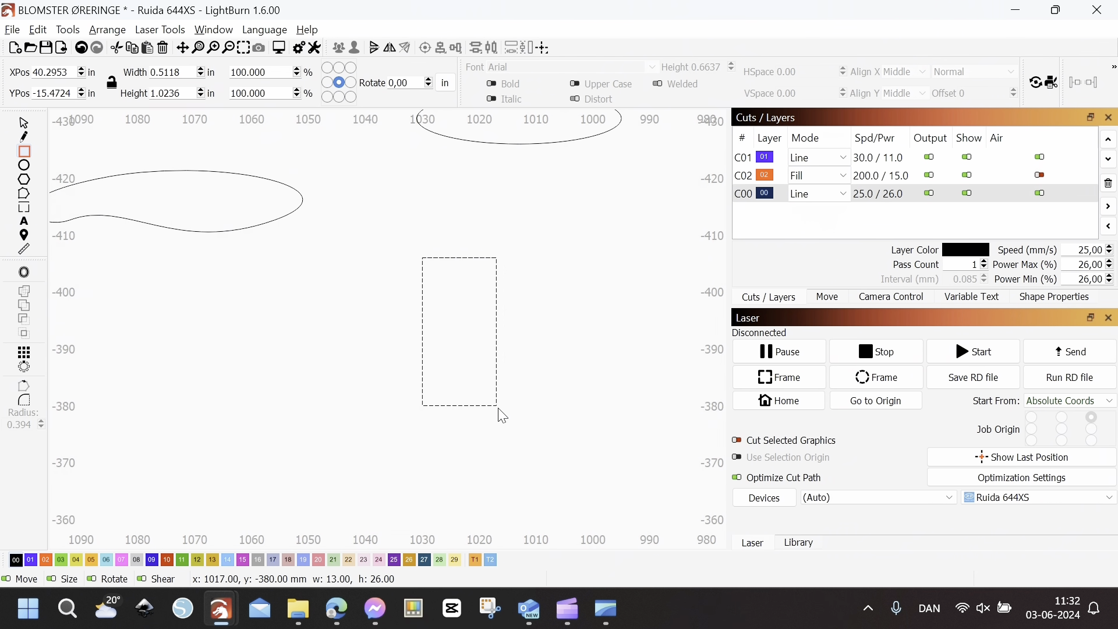
left_click(24, 123)
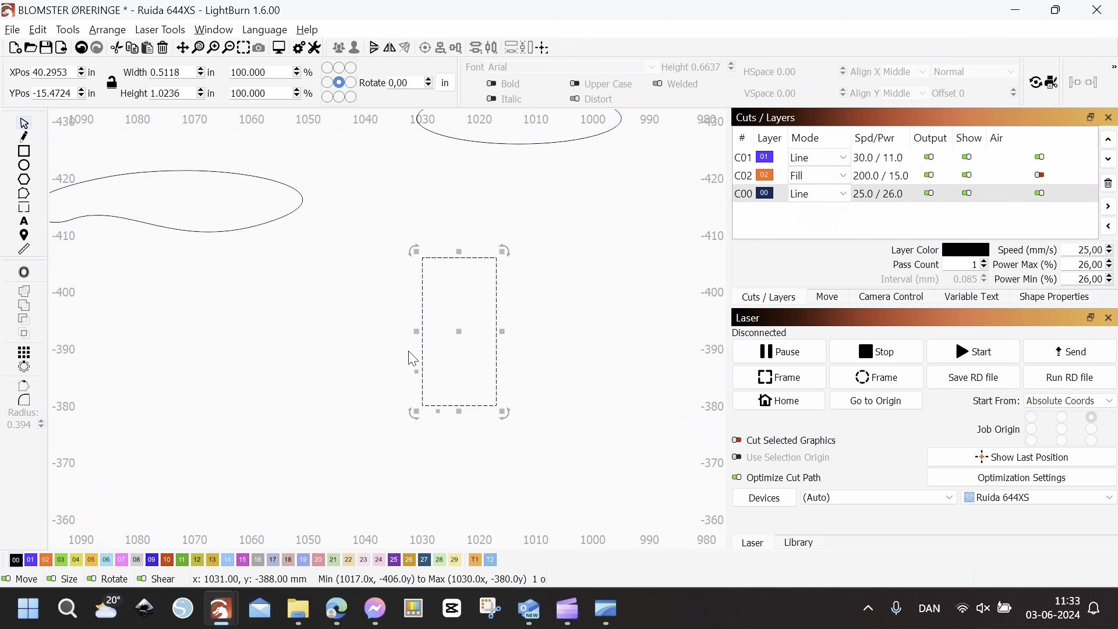
key("ctrl")
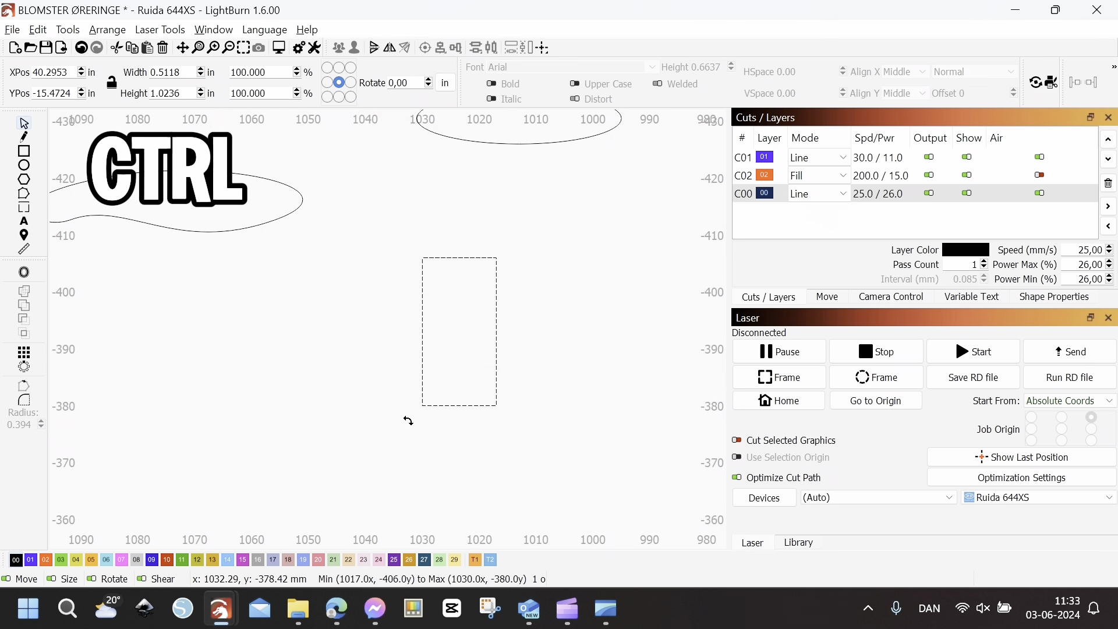
Step: Round the upright rectangle's corners until its ends are fully curved and stretch it to about 1.23 in high
left_click_drag(399, 449, 453, 418)
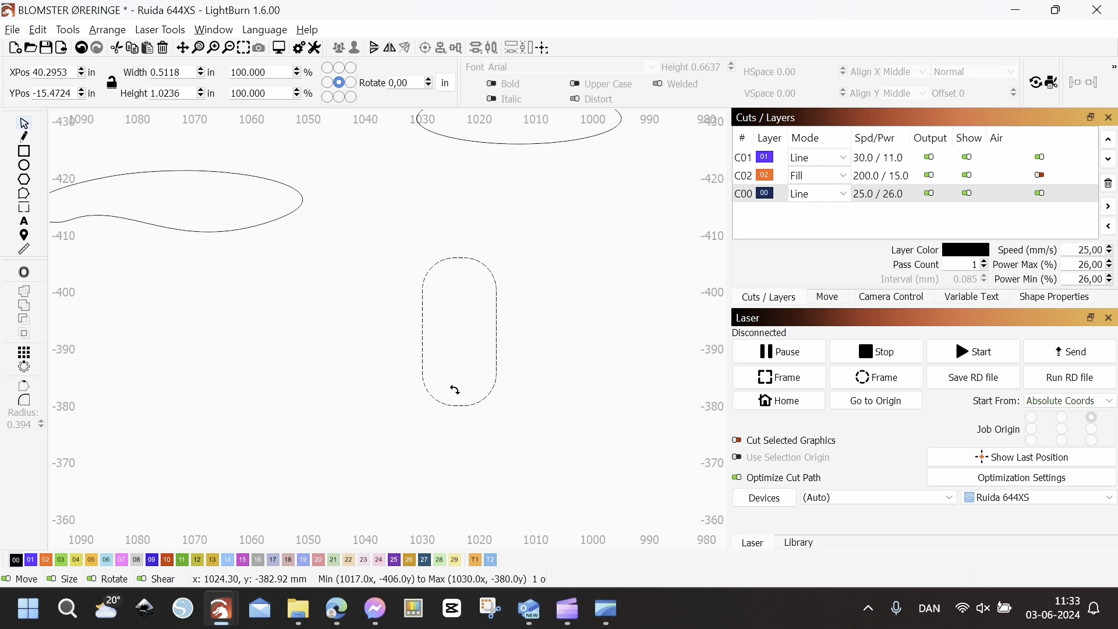
left_click_drag(462, 365, 459, 443)
scroll(452, 394, "down", 1)
scroll(452, 394, "down", 3)
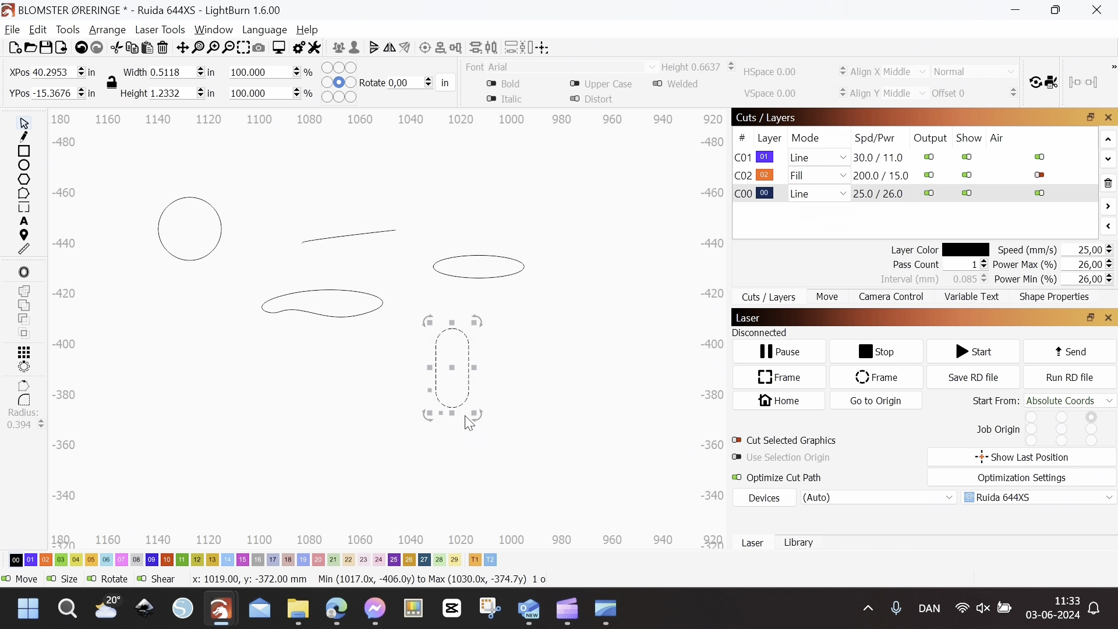
scroll(471, 402, "up", 4)
scroll(471, 402, "up", 2)
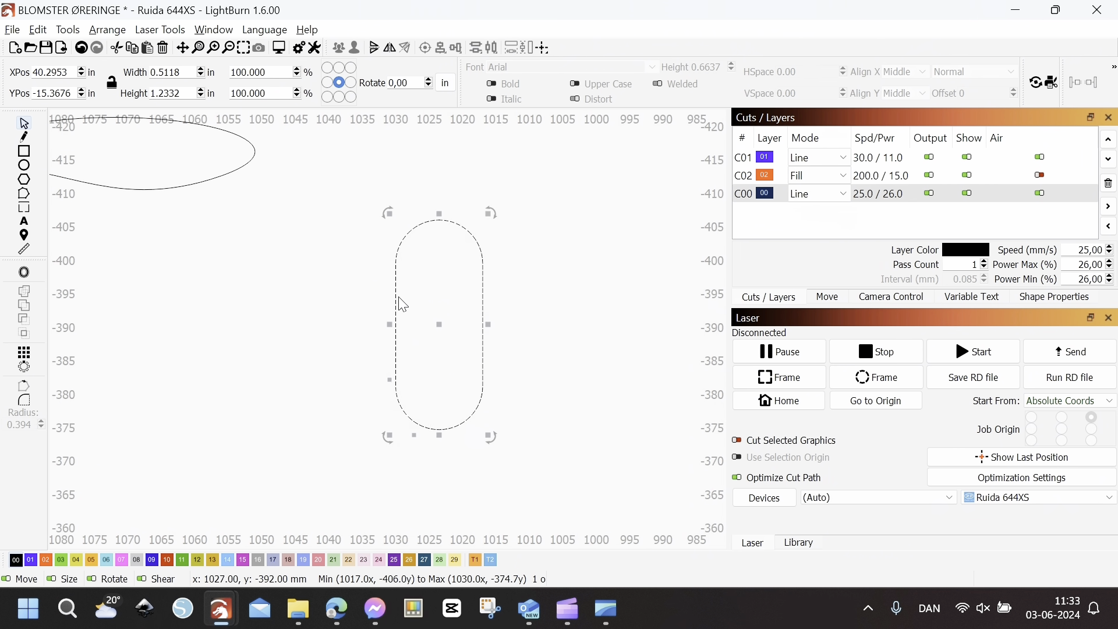
Step: Duplicate the rounded rectangle and move the copy 20 mm to the left of the original
left_click(27, 196)
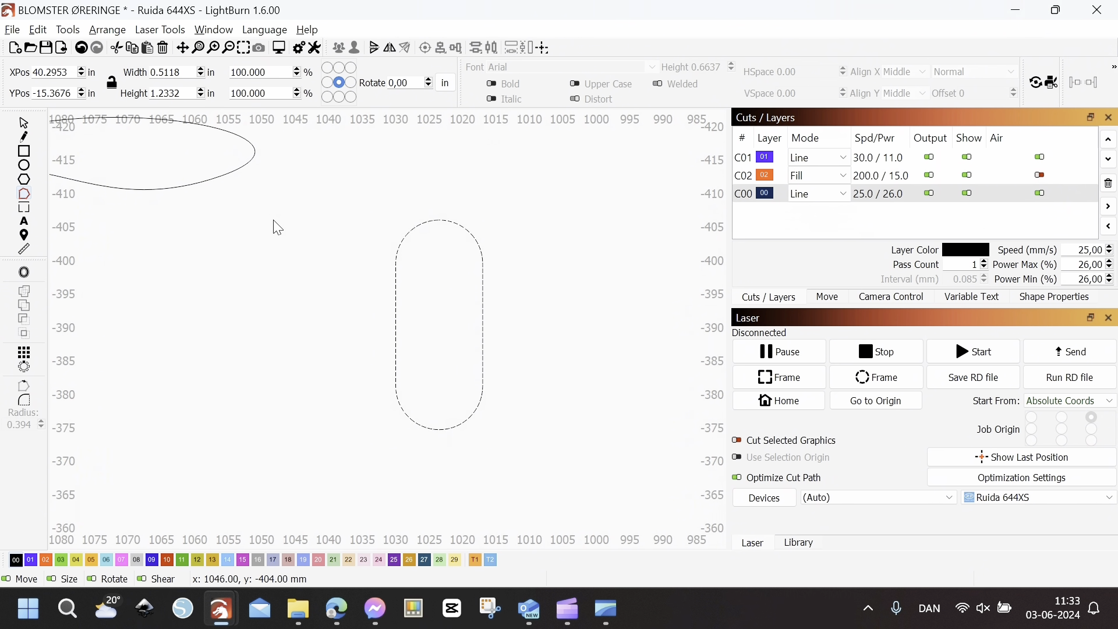
left_click(24, 124)
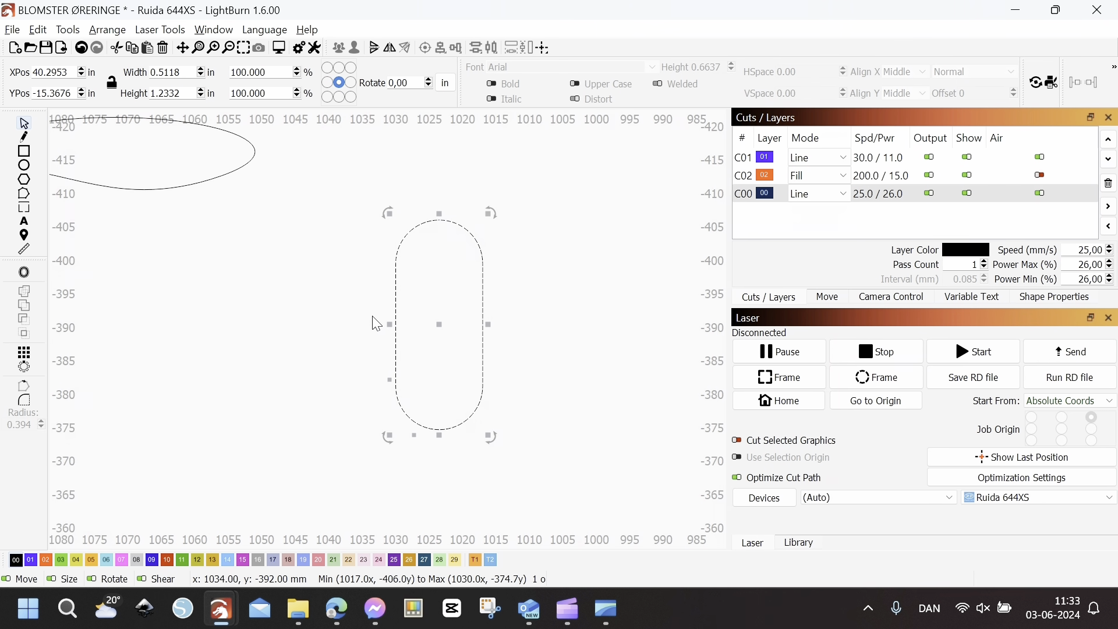
scroll(389, 333, "down", 1)
right_click(417, 303)
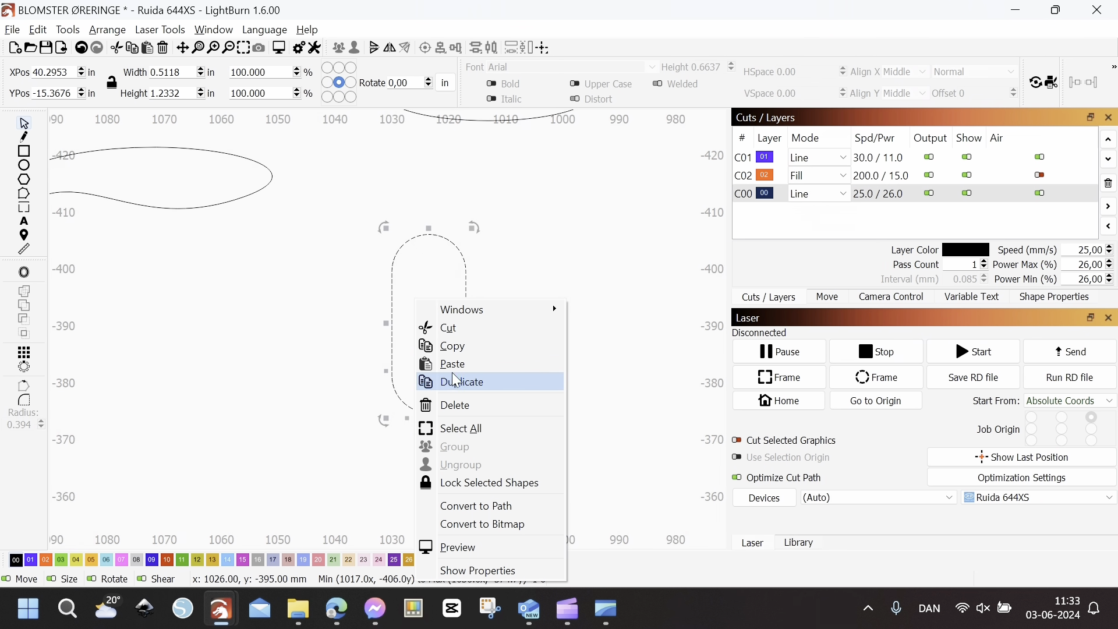
left_click(466, 385)
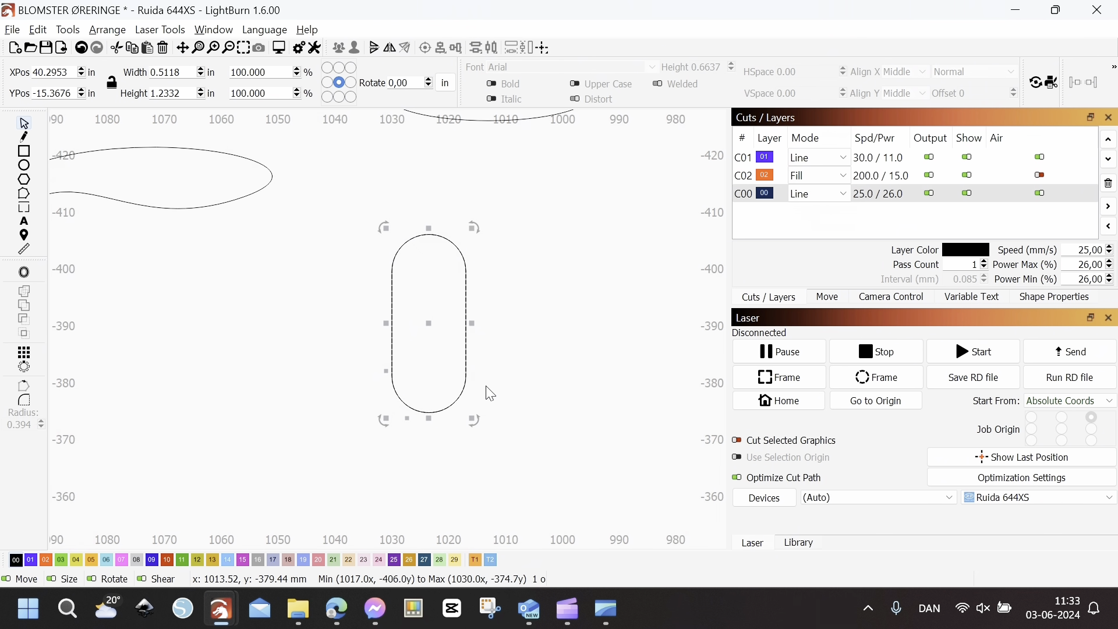
key("Left")
key("Left")
key("Left")
key("Left")
key("Left")
key("Left")
key("Left")
key("Left")
key("Left")
key("Left")
key("Left")
key("Left")
key("Left")
key("Left")
key("Left")
key("Left")
key("Left")
key("Left")
key("Left")
key("Left")
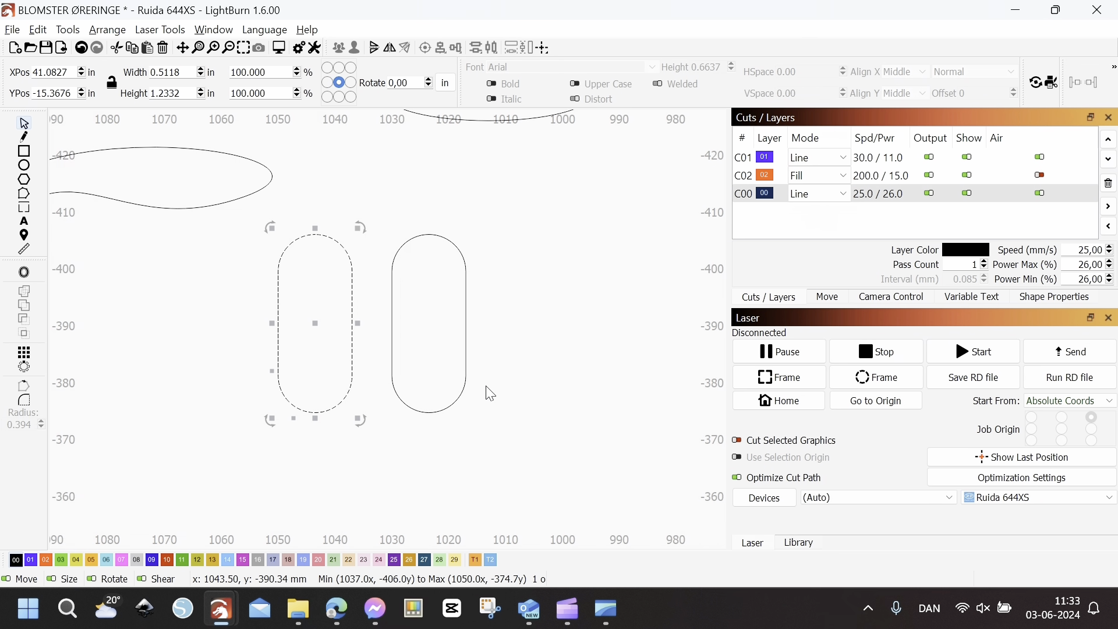
Step: Break the left rounded rectangle apart into separate segments
left_click(26, 192)
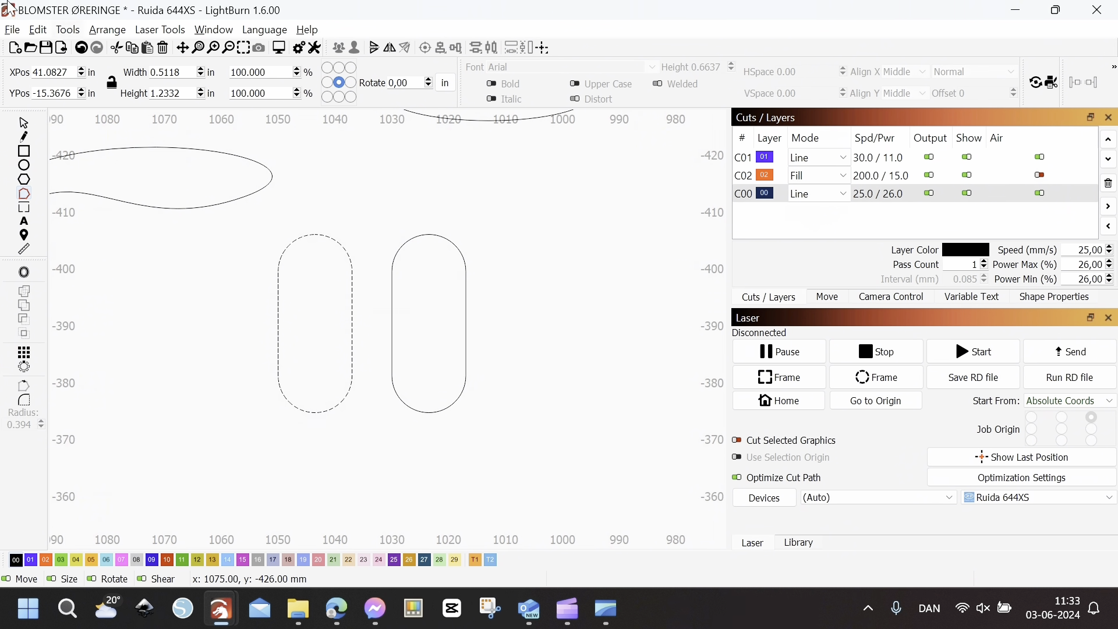
left_click(68, 30)
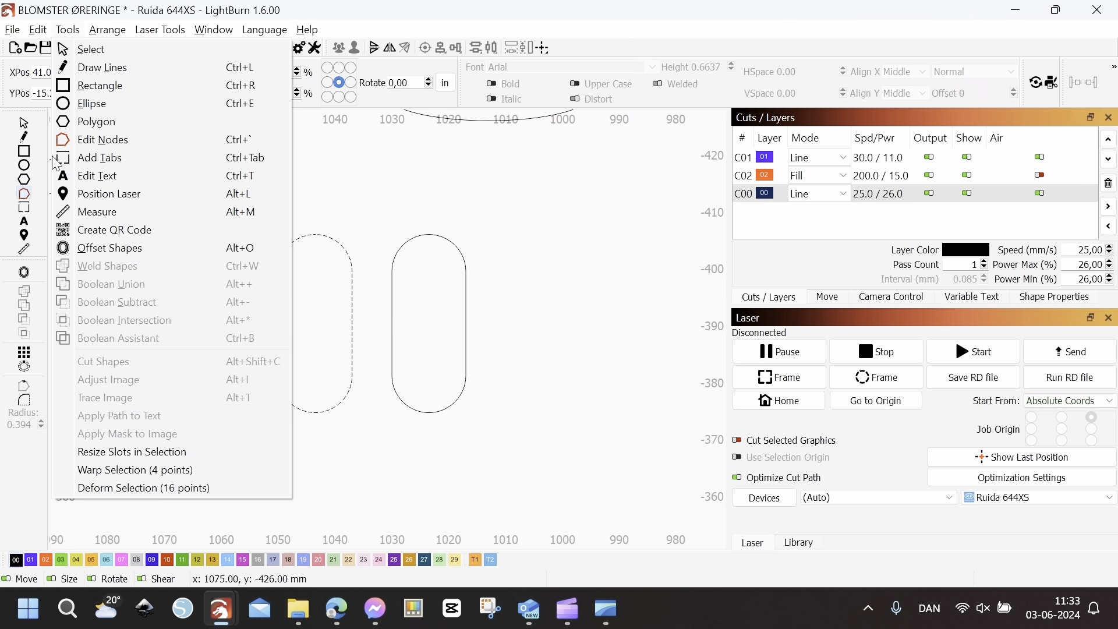
mouse_move(101, 36)
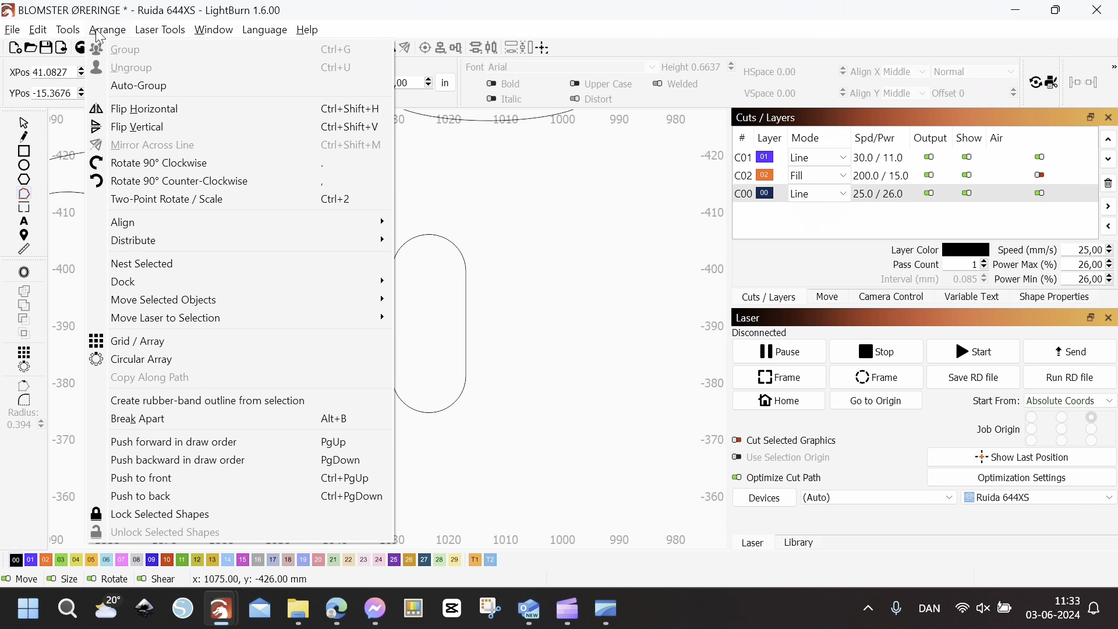
left_click(150, 422)
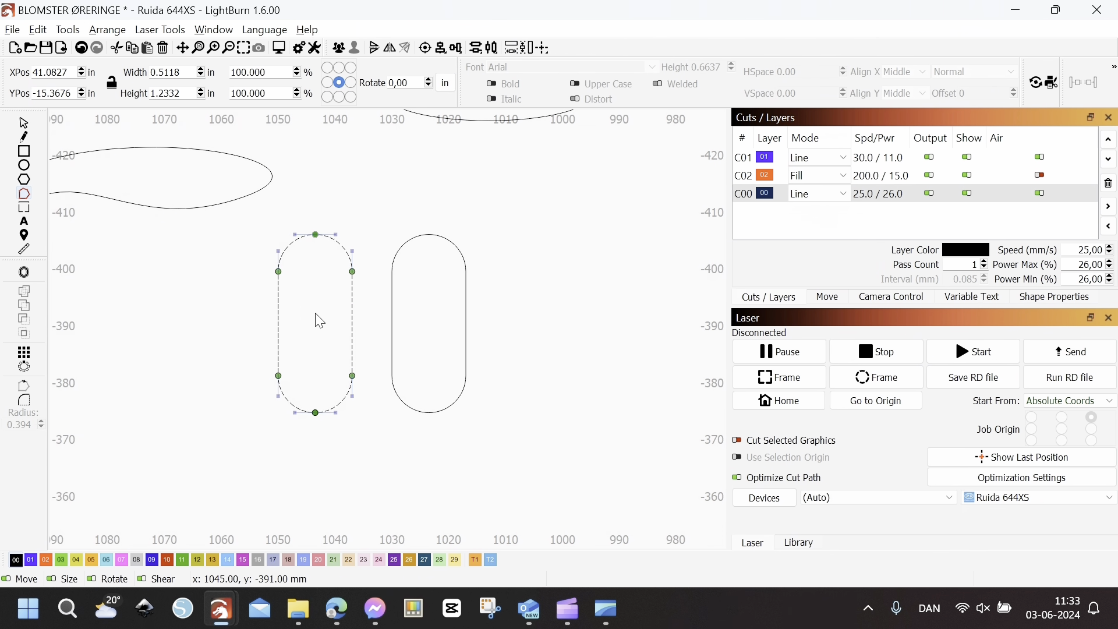
Step: Edit the left shape's nodes to curve both long sides inward and pull its lower end into a point
left_click(25, 125)
left_click(24, 194)
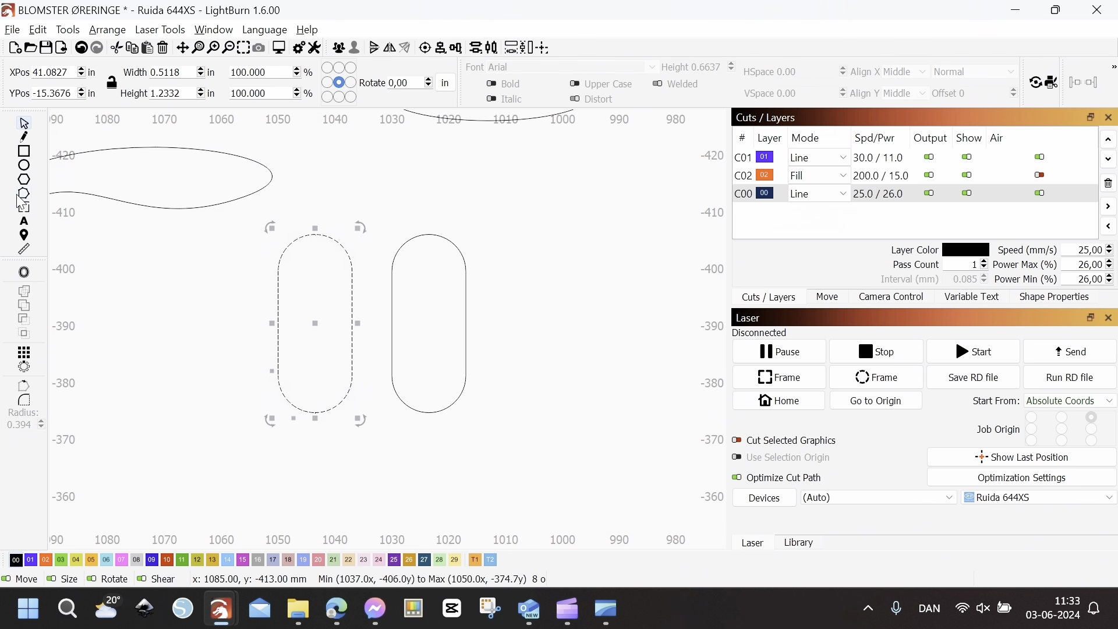
left_click_drag(352, 318, 346, 319)
left_click_drag(277, 336, 287, 324)
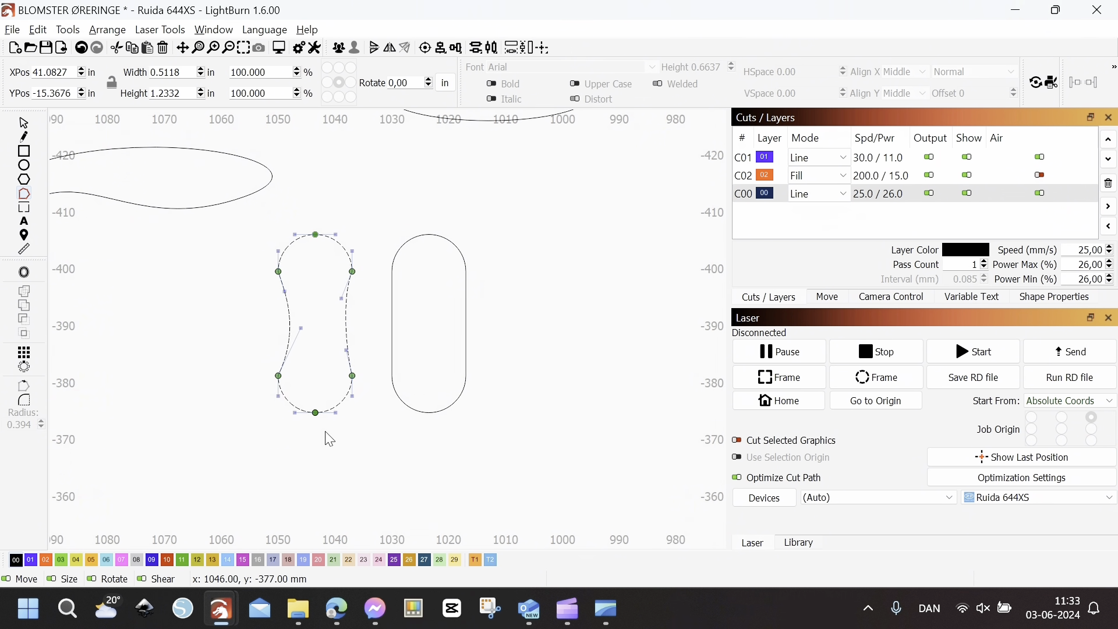
left_click_drag(335, 414, 305, 391)
Step: Move the left shape's upper side nodes inward and rejoin them with the top arcs, giving it a narrower neck
left_click_drag(278, 272, 293, 266)
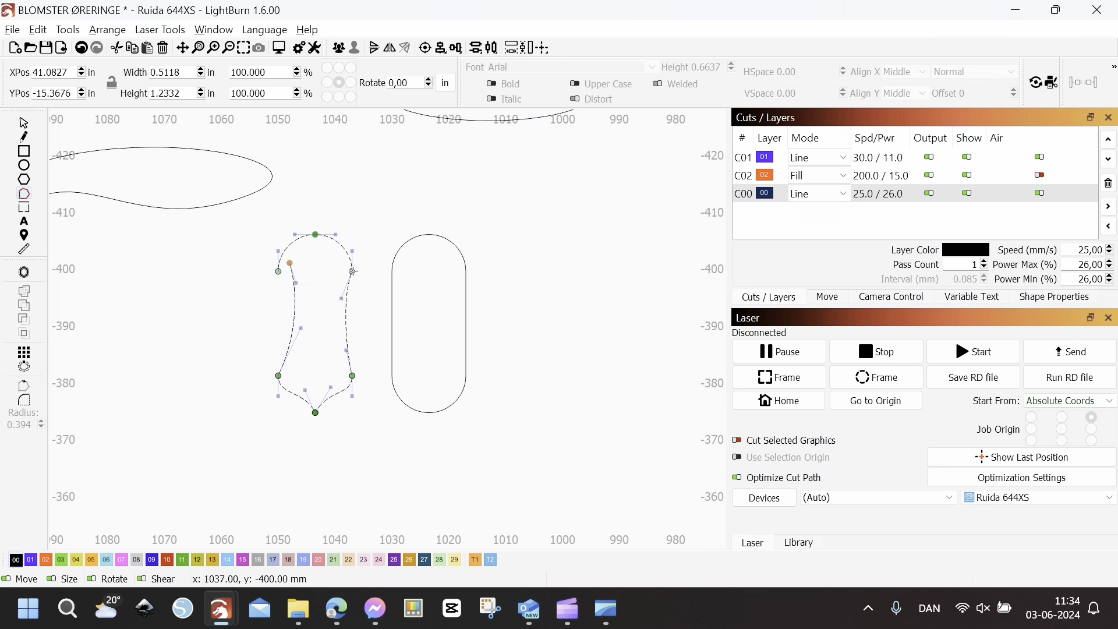
left_click_drag(352, 273, 330, 268)
left_click_drag(340, 271, 329, 263)
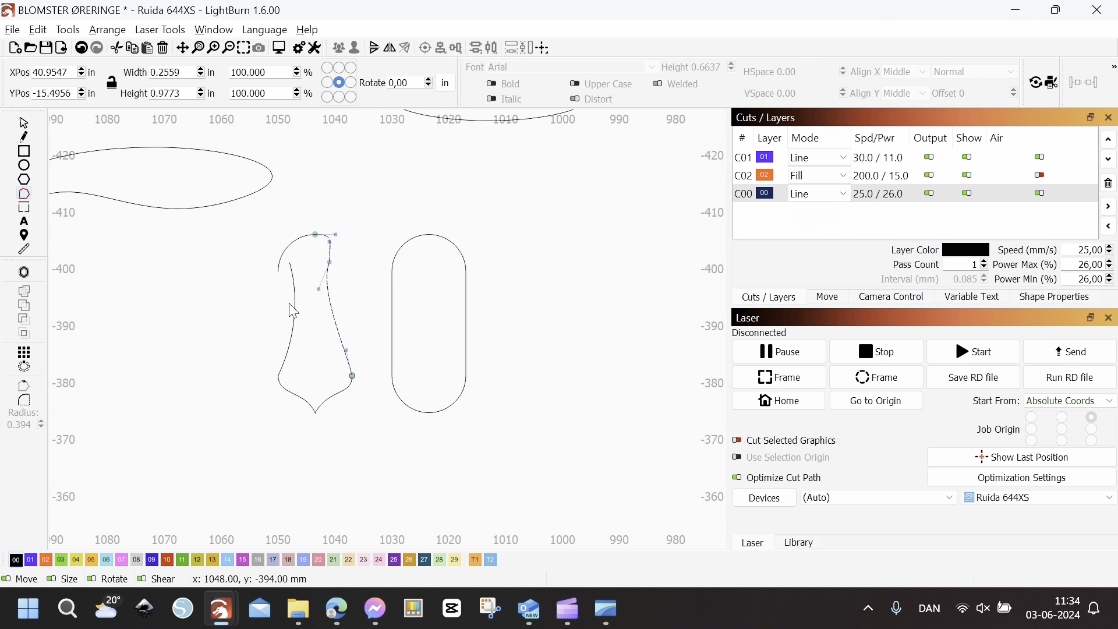
scroll(296, 266, "up", 3)
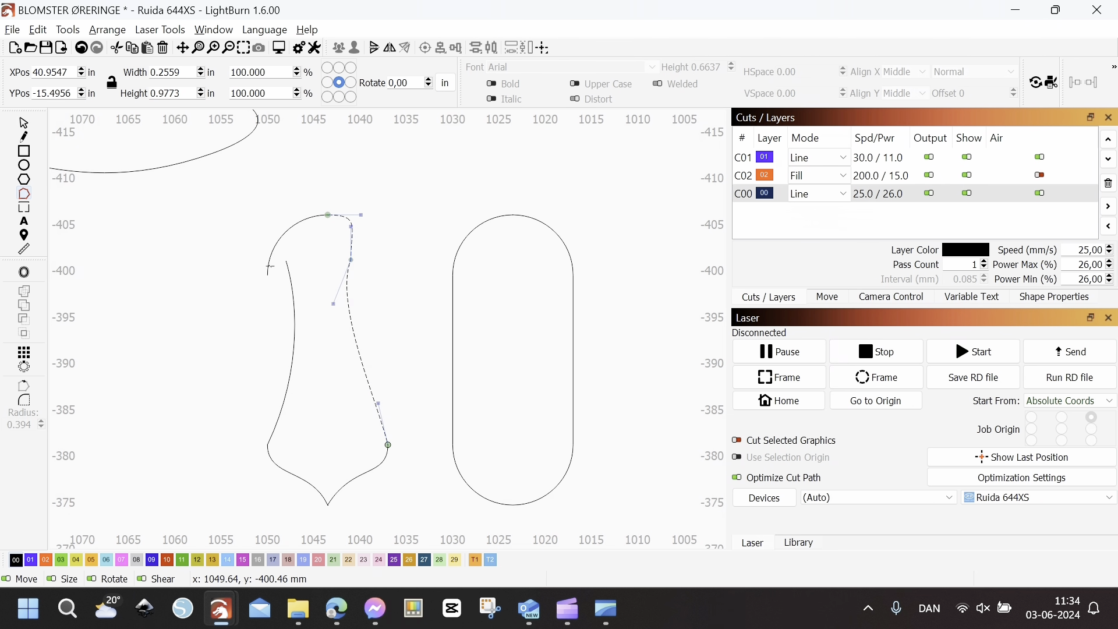
left_click(269, 269)
left_click_drag(268, 275, 288, 261)
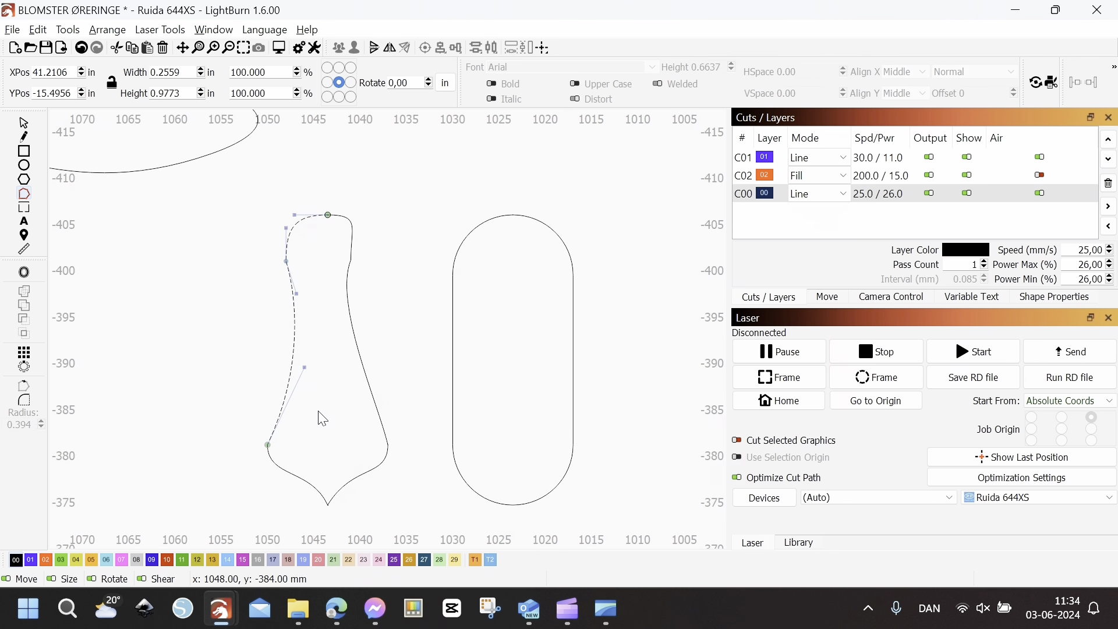
left_click(24, 124)
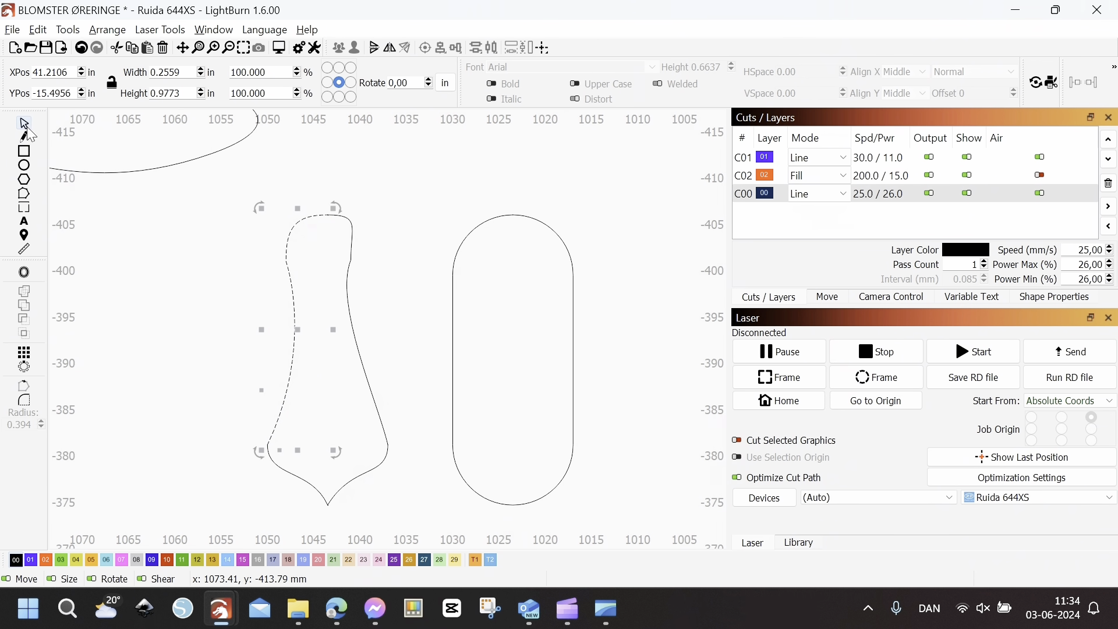
Step: Offset all segments of the reshaped outline outward by 2 mm with round corners, deleting the original objects
scroll(307, 385, "down", 3)
left_click(284, 336)
left_click_drag(286, 278, 307, 396)
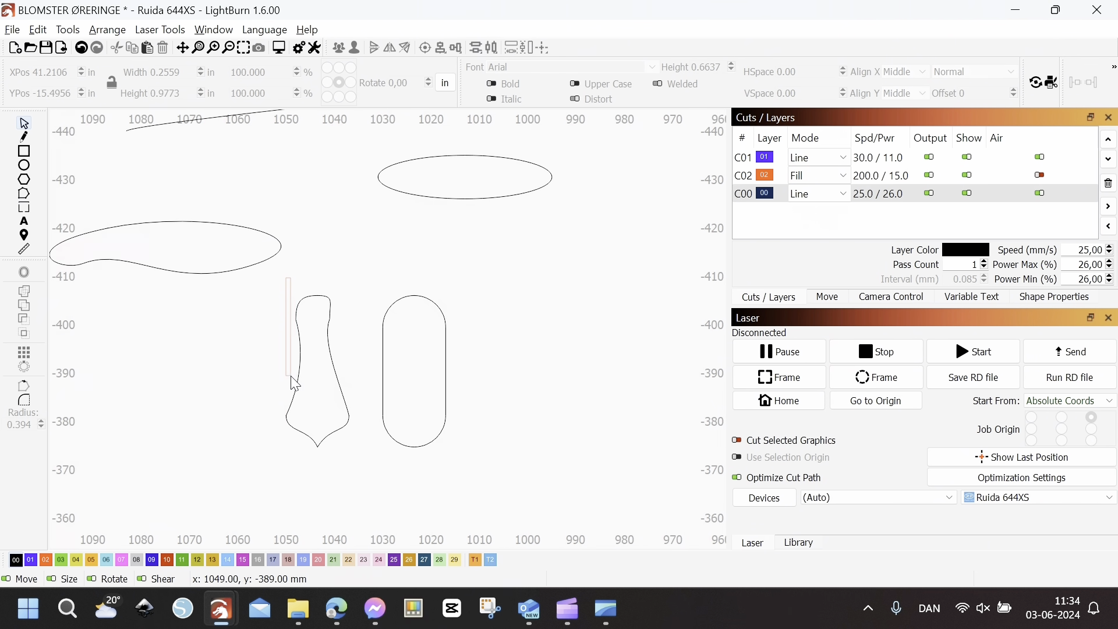
left_click_drag(364, 465, 358, 464)
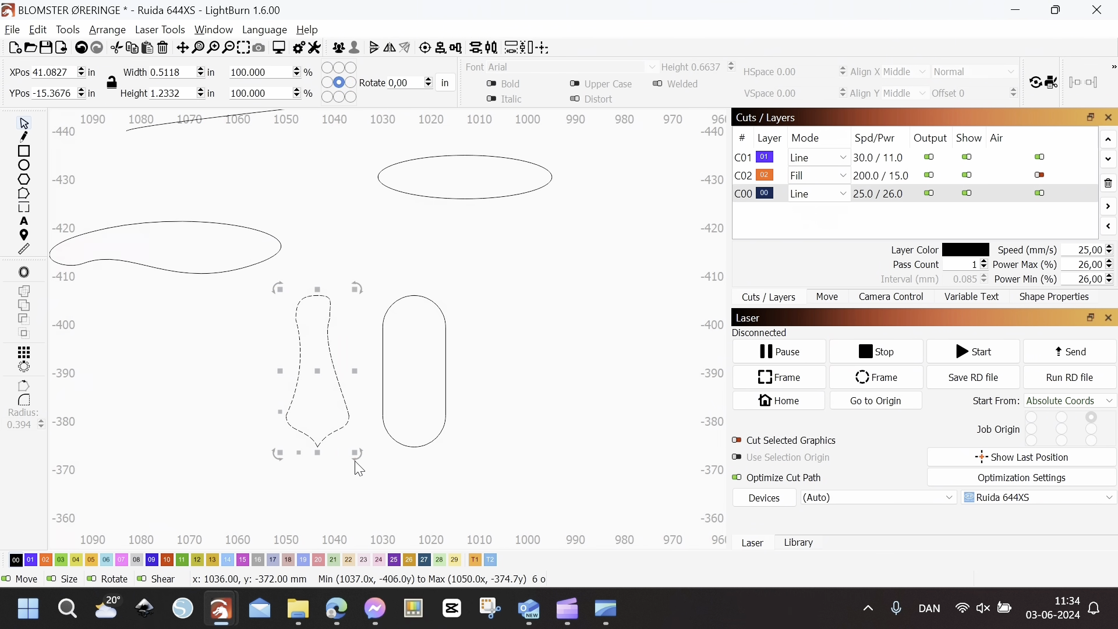
left_click(25, 272)
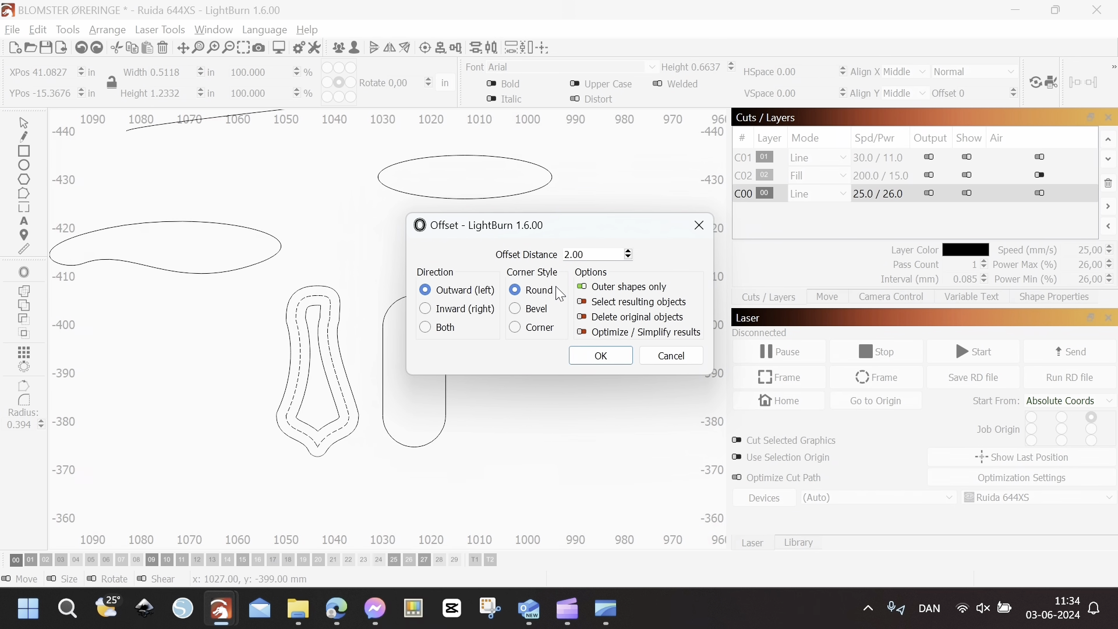
left_click(428, 310)
left_click(432, 328)
left_click(431, 293)
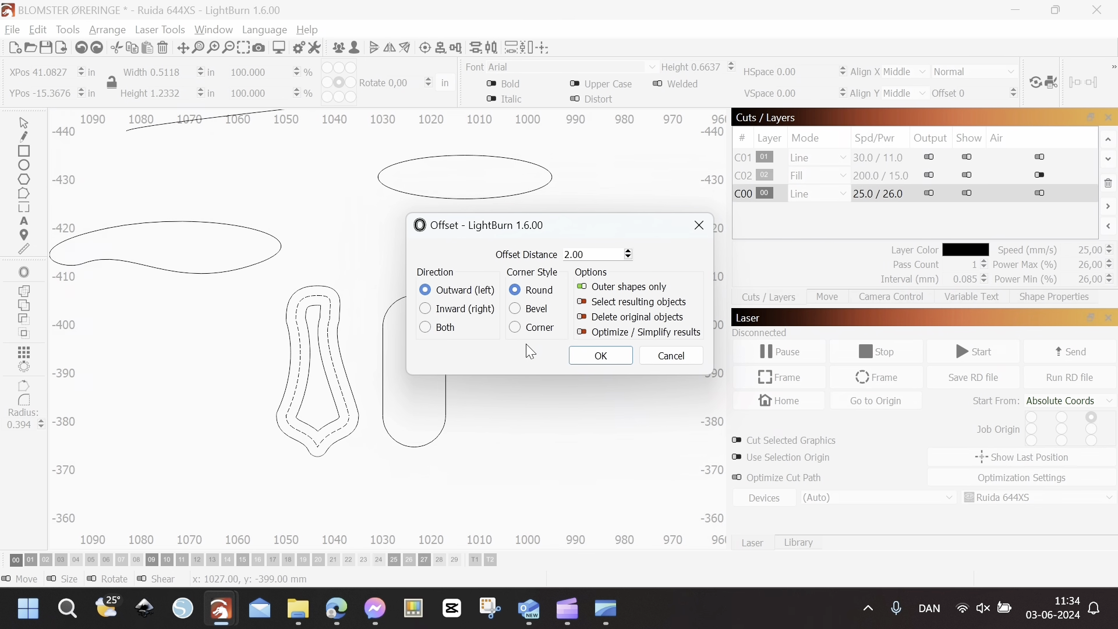
left_click(516, 289)
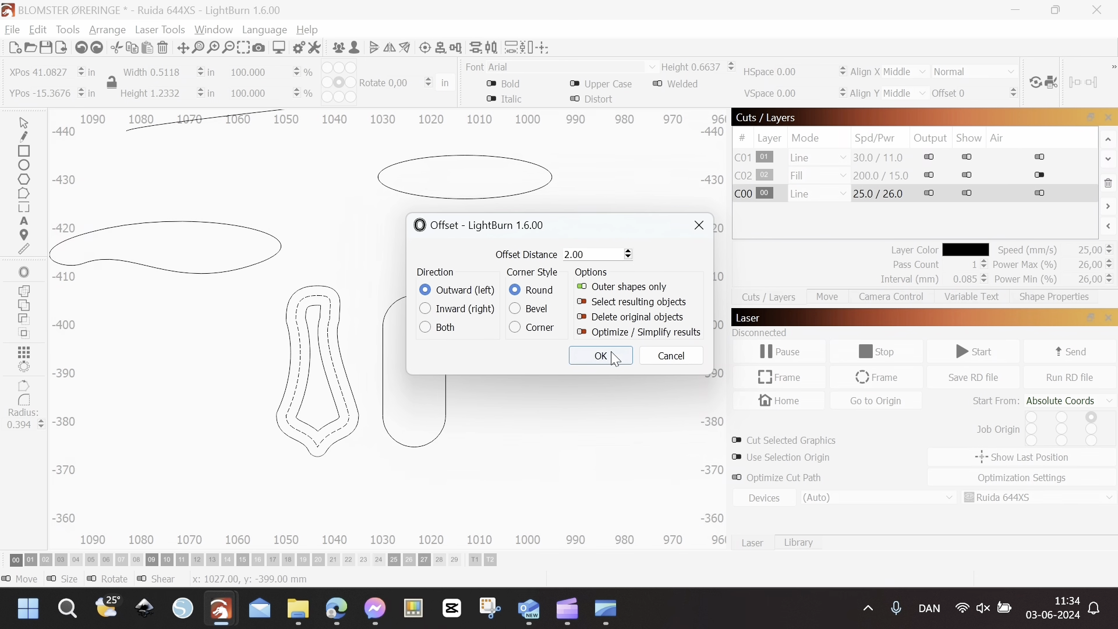
left_click(580, 318)
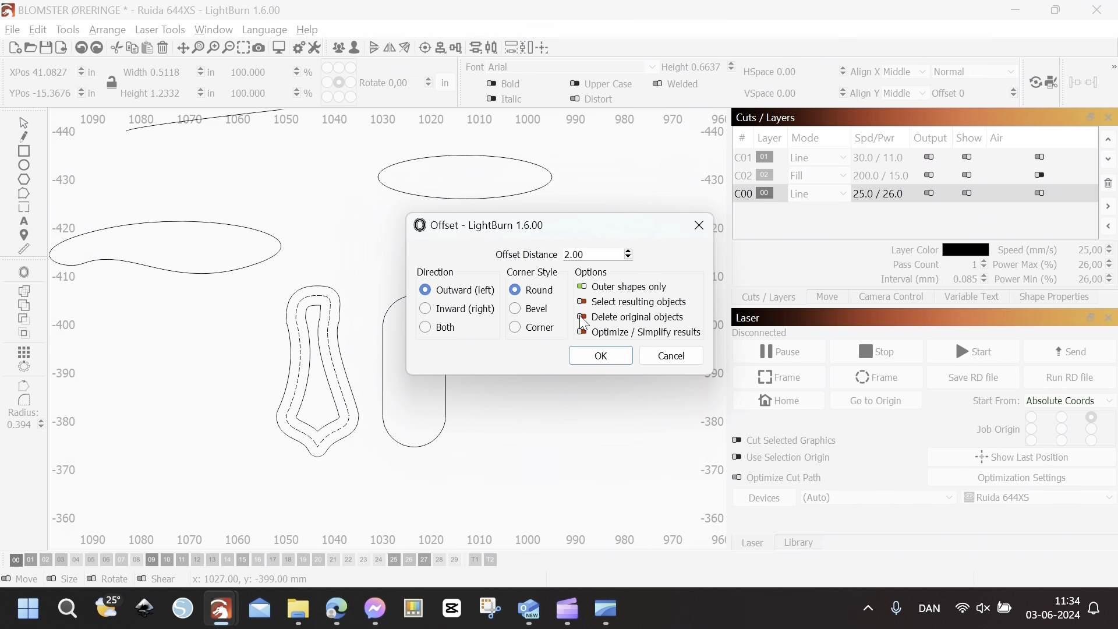
left_click(598, 360)
Step: Ungroup the offset result and delete its inner outline
scroll(340, 421, "up", 3)
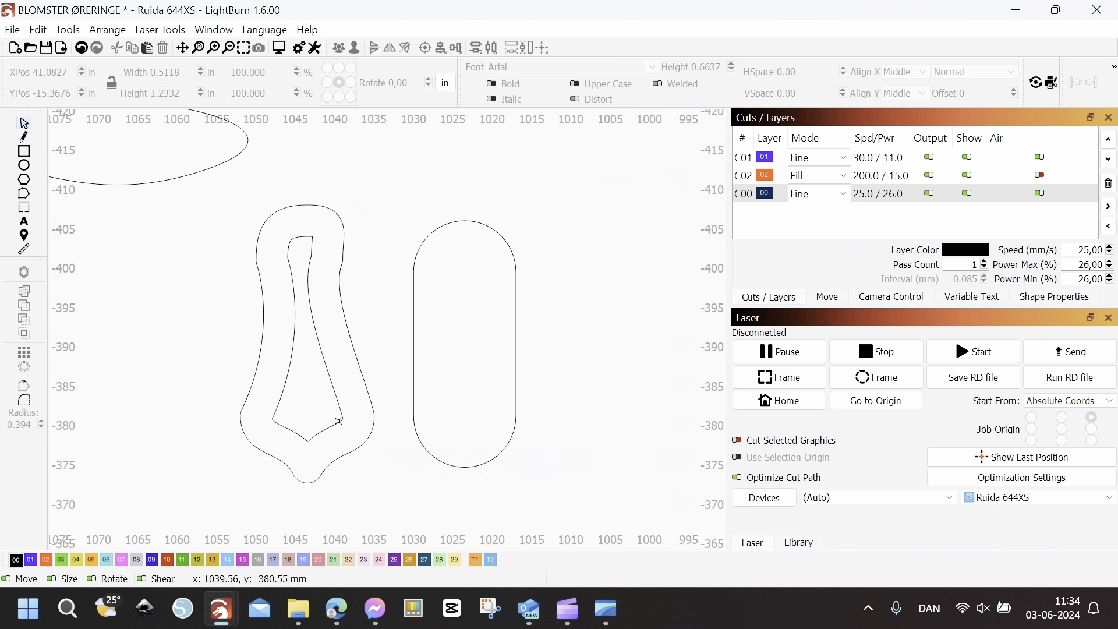
left_click(339, 421)
right_click(340, 421)
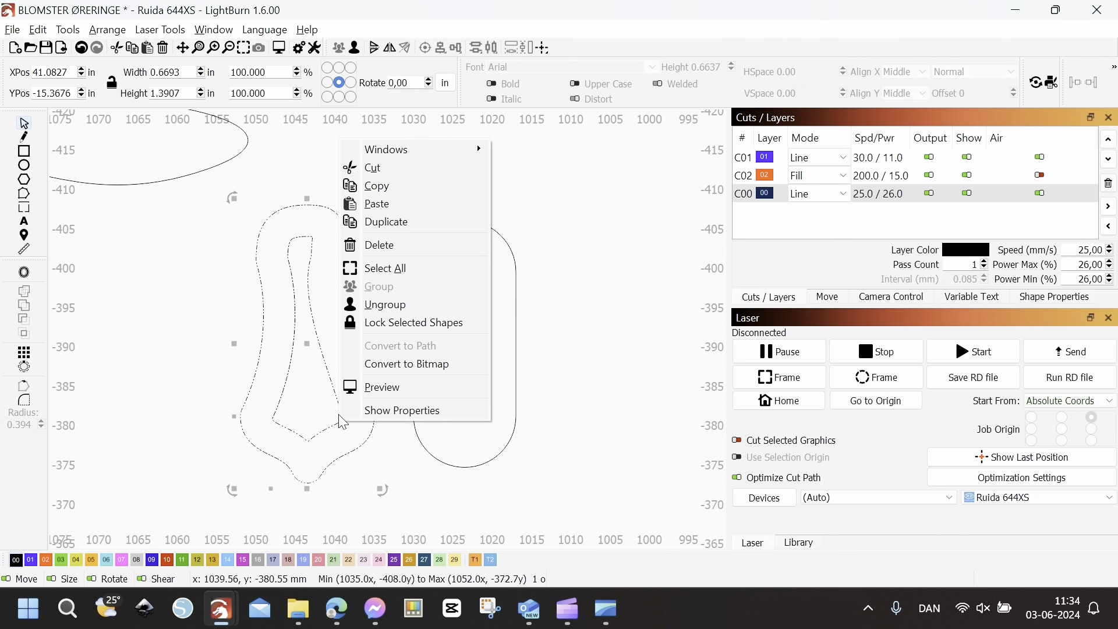
left_click(369, 311)
left_click(335, 355)
left_click(320, 349)
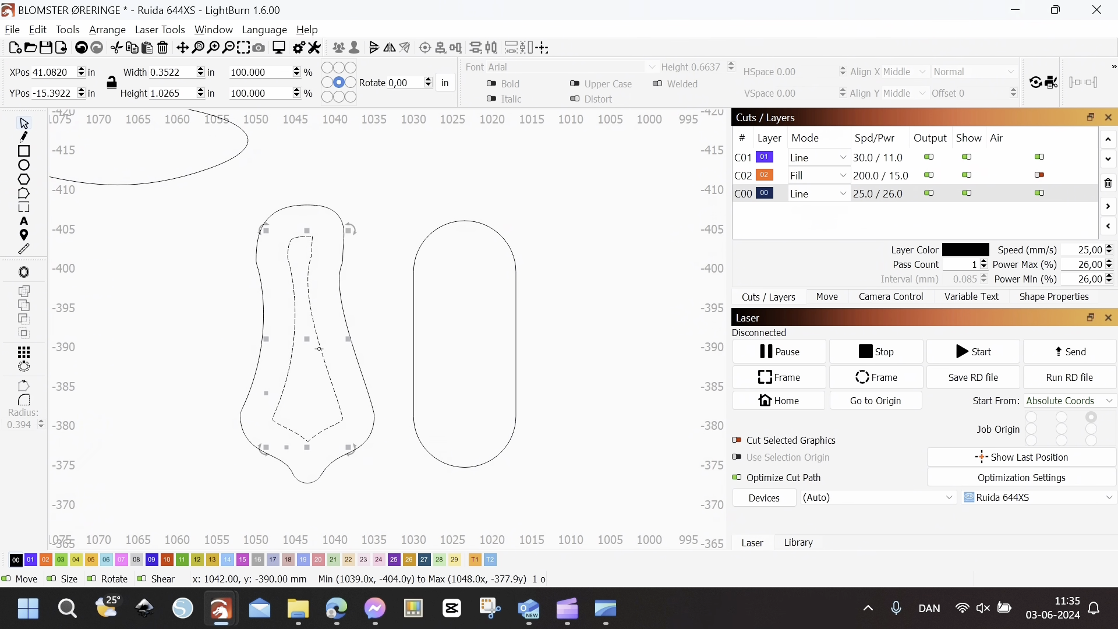
key("Delete")
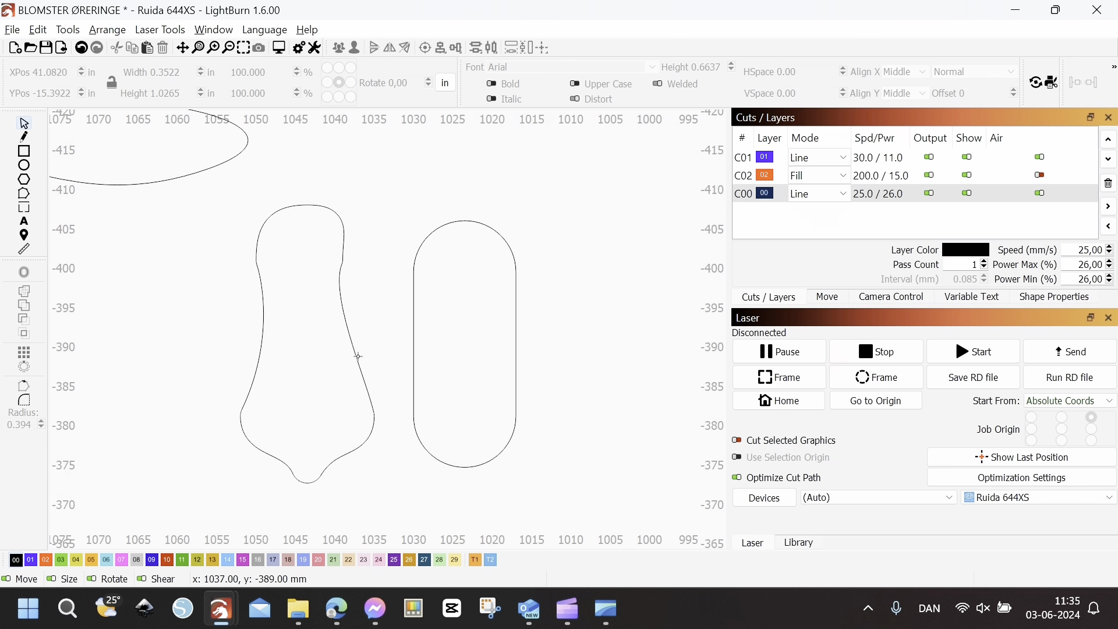
Step: Narrow the remaining outline to about 0.47 in wide and move it so its upper end overlaps the circle's lower part
left_click(359, 357)
left_click_drag(239, 344, 277, 338)
scroll(348, 397, "down", 4)
scroll(356, 376, "down", 4)
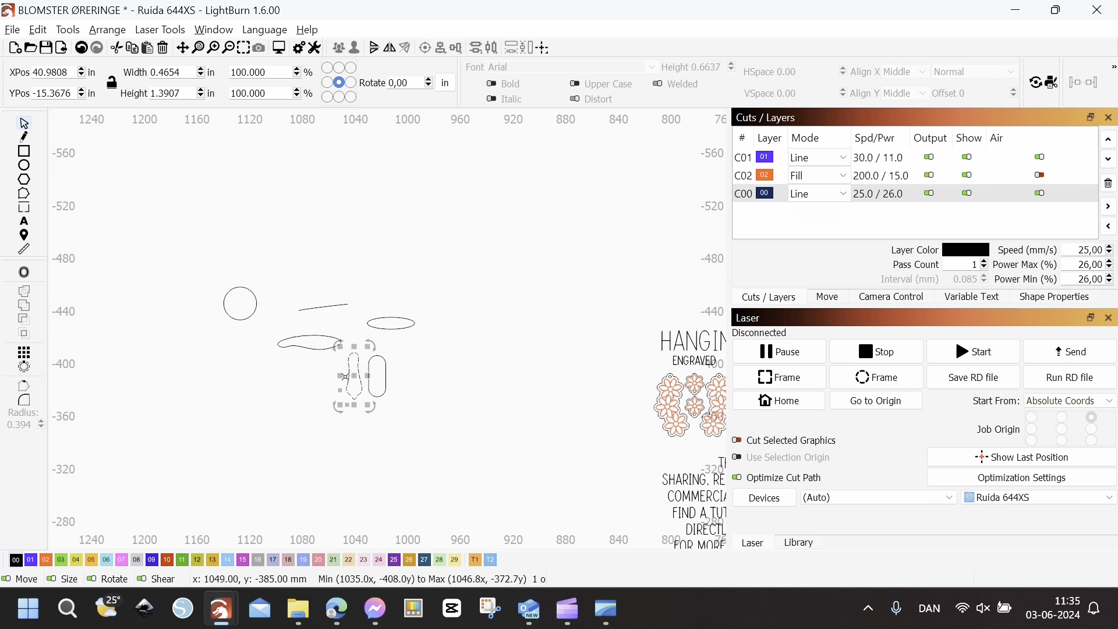
left_click_drag(354, 376, 243, 341)
scroll(221, 352, "up", 10)
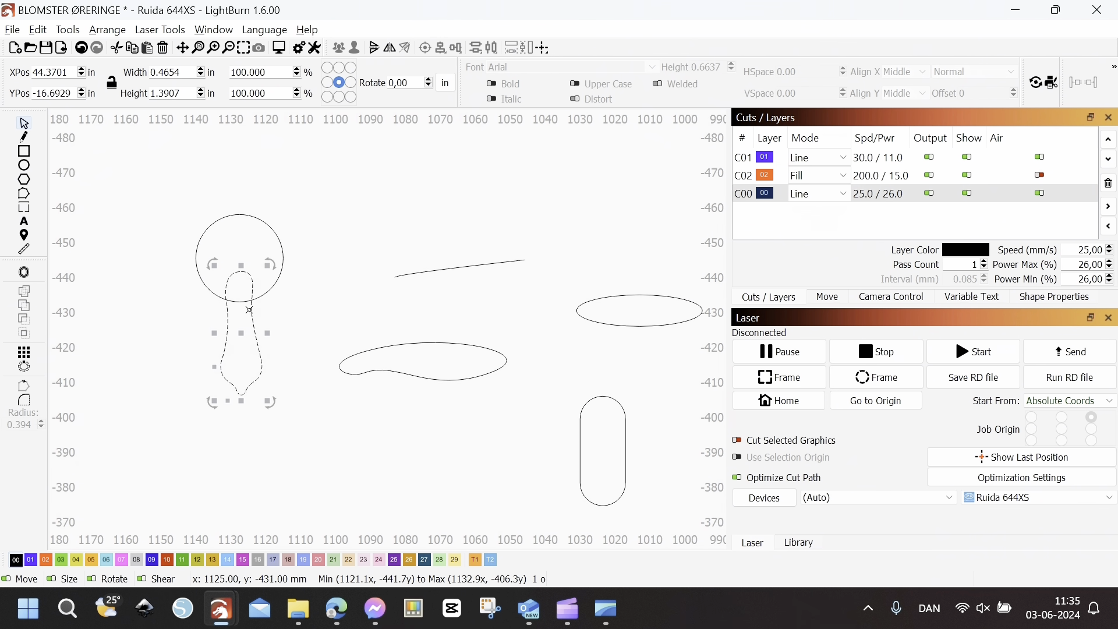
Step: Add the circle to the selection and align both shapes on a common vertical centre line
left_click_drag(322, 308, 415, 377)
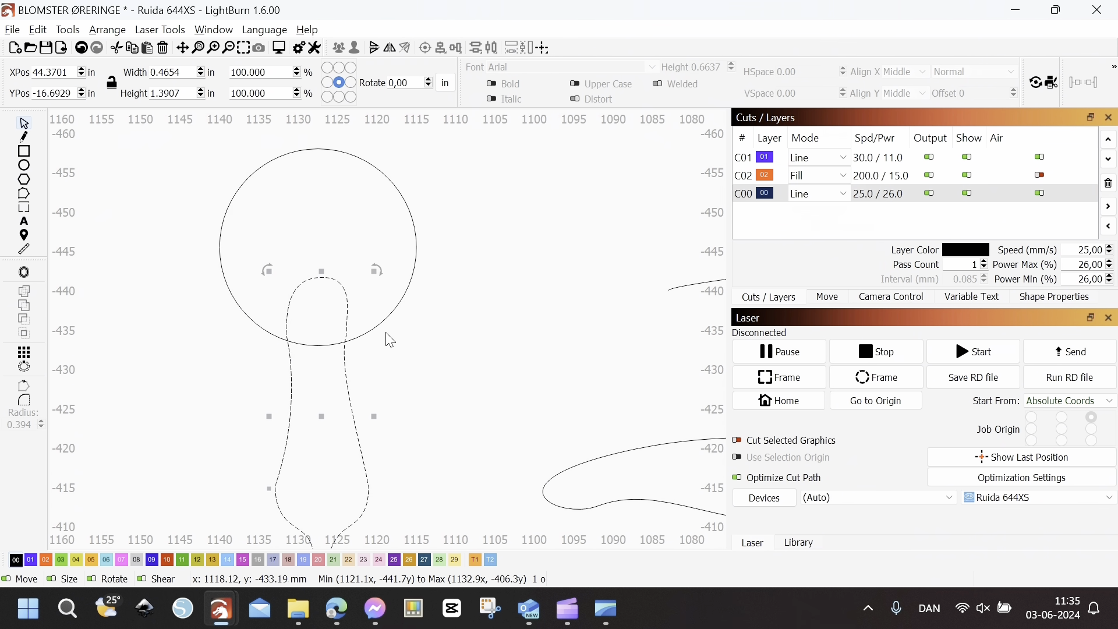
left_click(378, 326, "shift")
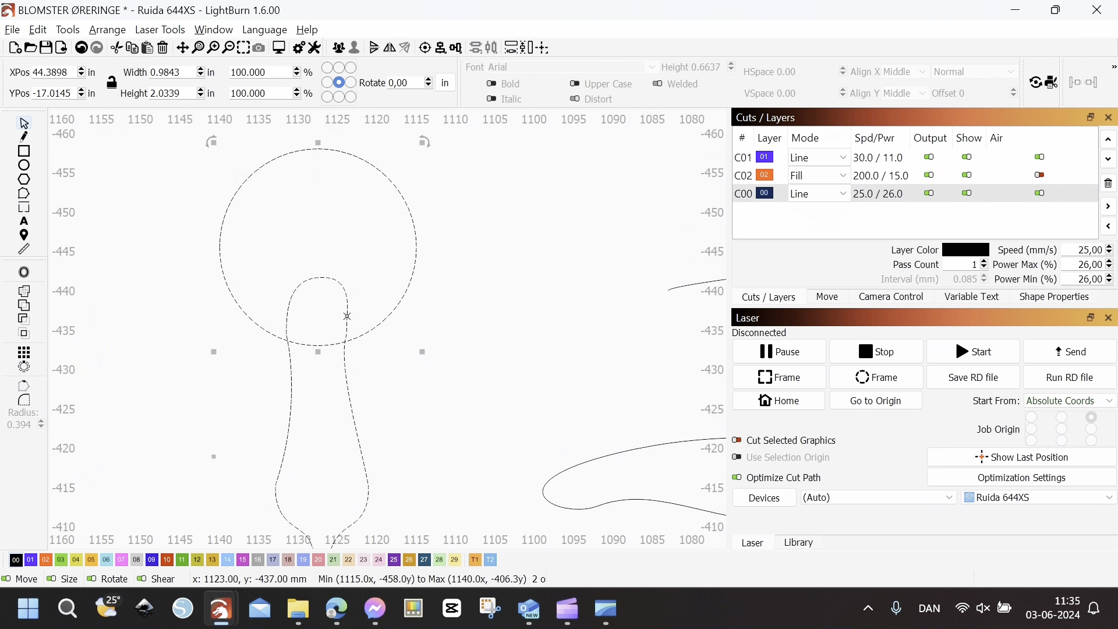
mouse_move(453, 51)
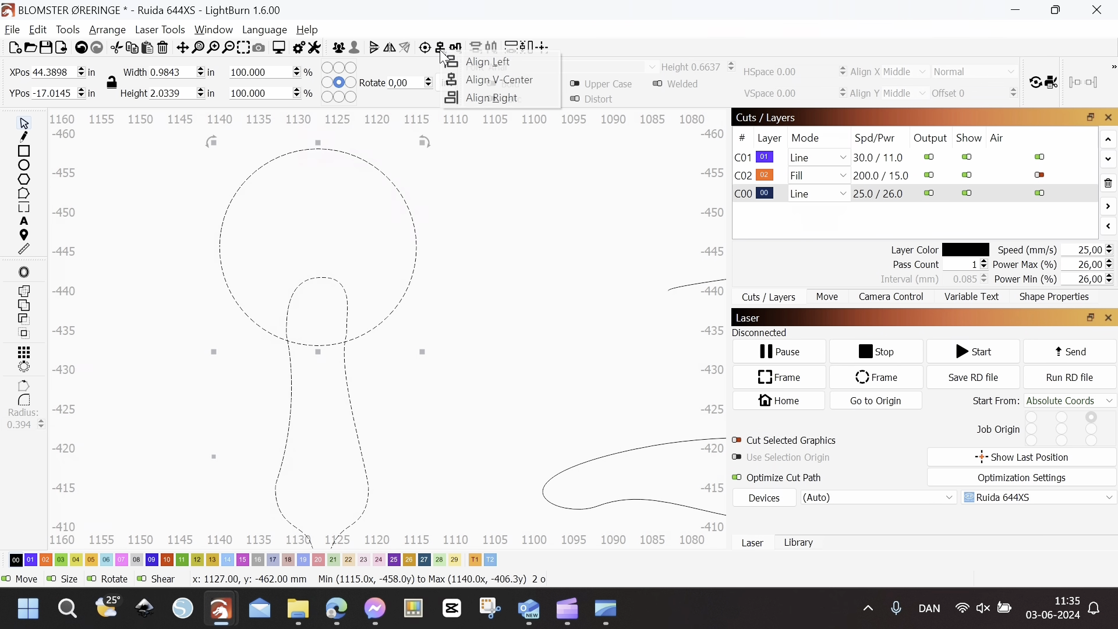
left_click(476, 82)
scroll(283, 357, "down", 3)
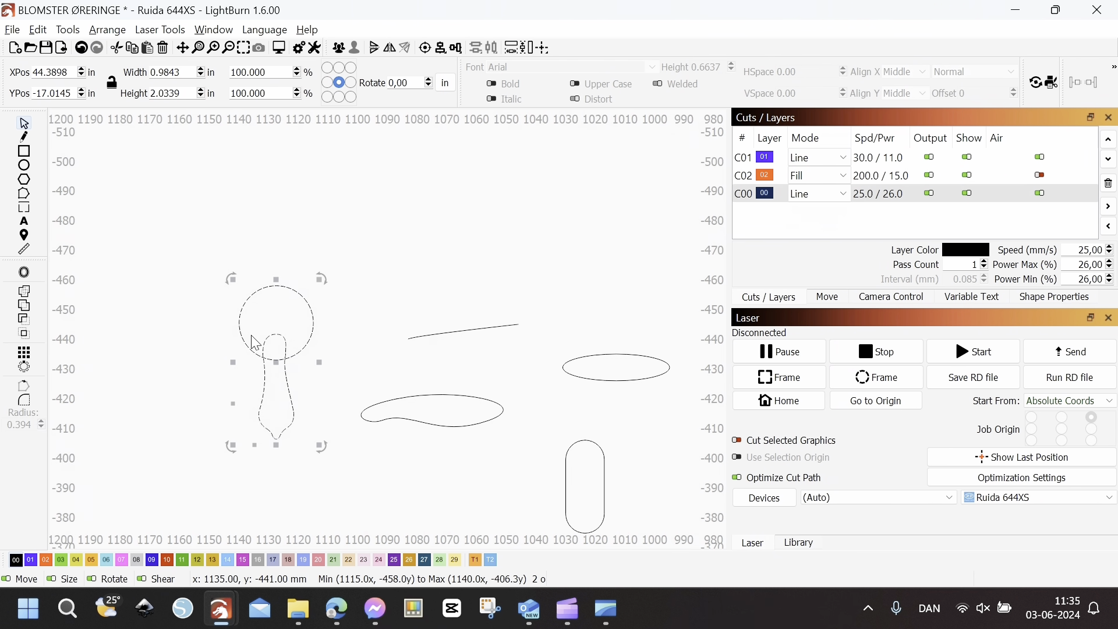
Step: Create a circular array of 17 rotated petals around the circle's centre, using the circle as the array centre
left_click(28, 377)
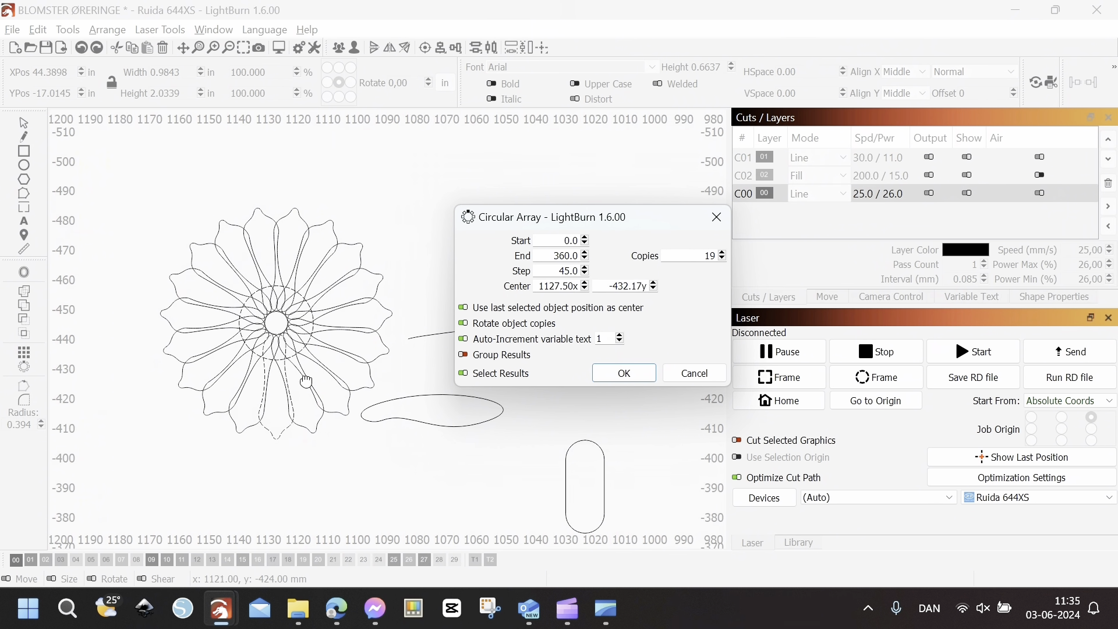
left_click(722, 259)
left_click(721, 259)
left_click(721, 259)
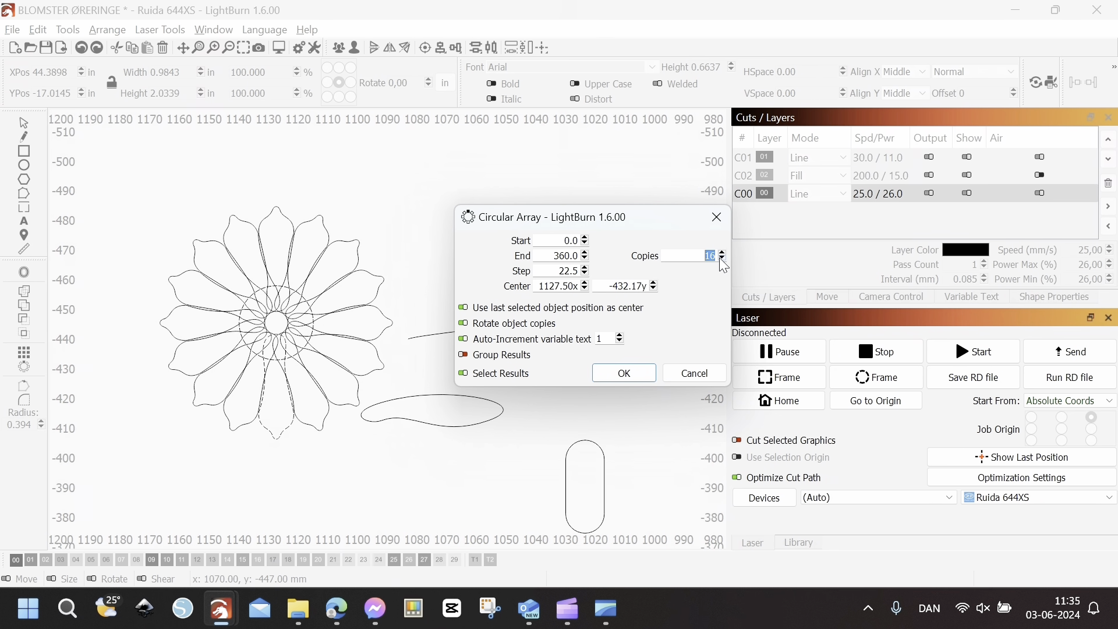
left_click(722, 260)
left_click(722, 260)
left_click(722, 260)
left_click(722, 260)
left_click(722, 259)
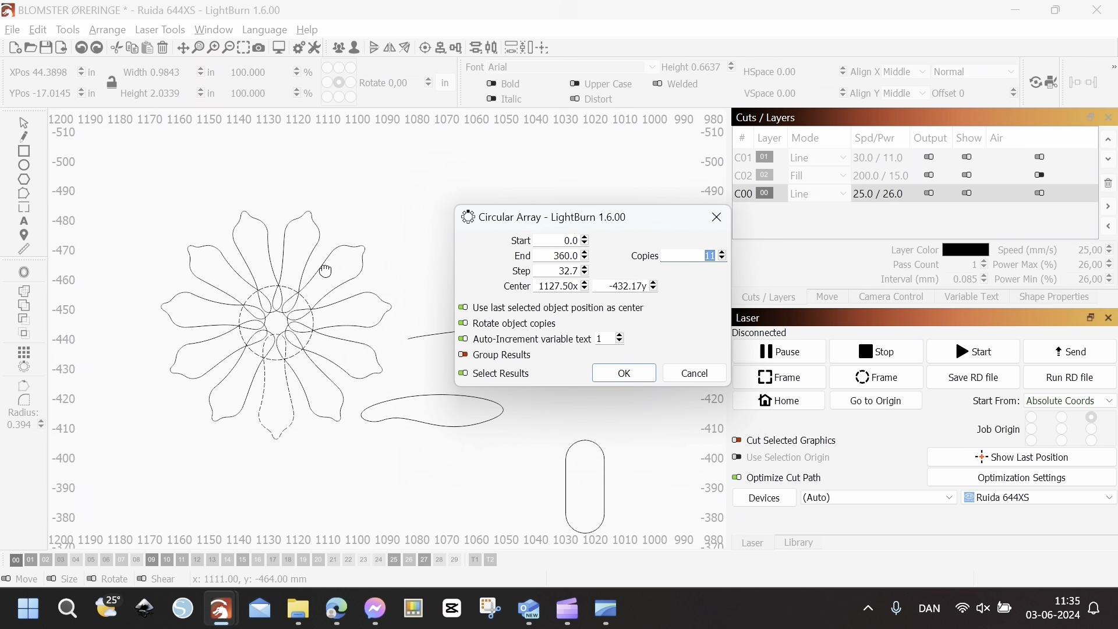
scroll(725, 261, "up", 4)
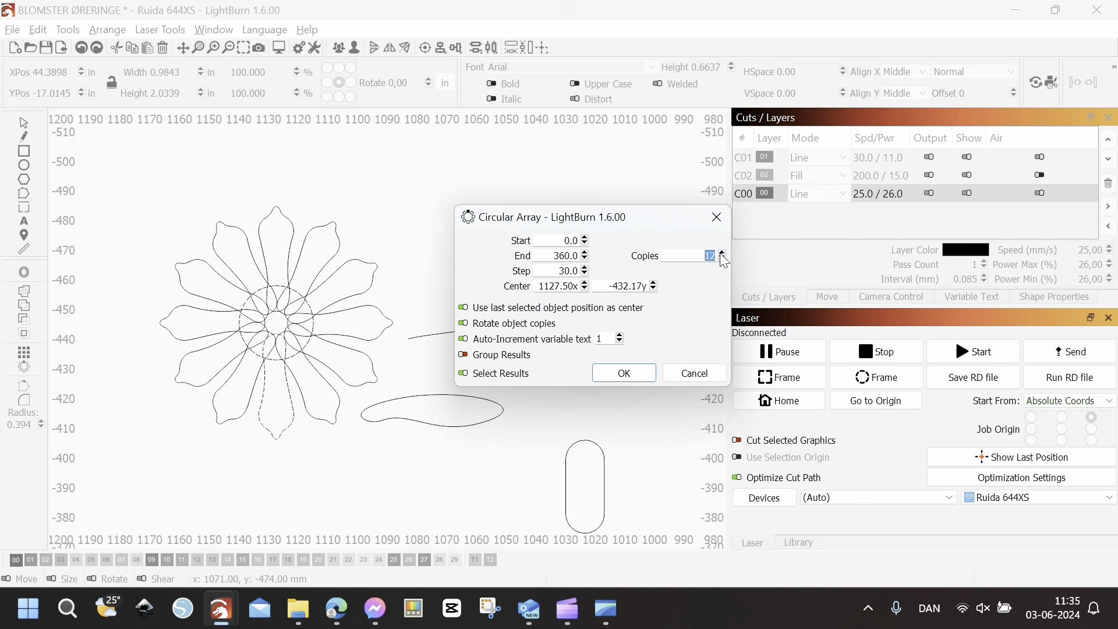
scroll(725, 261, "up", 2)
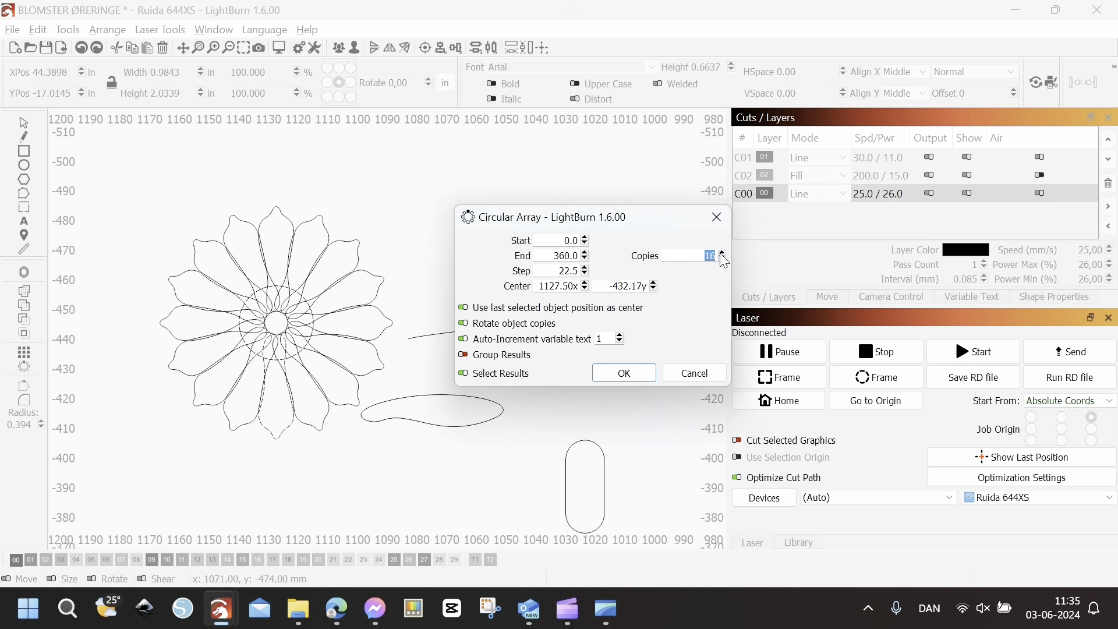
left_click(630, 374)
Step: Draw a circle about 23 mm across and an ellipse about 42 by 22 mm beside it in the empty area before the earrings
scroll(227, 318, "down", 2)
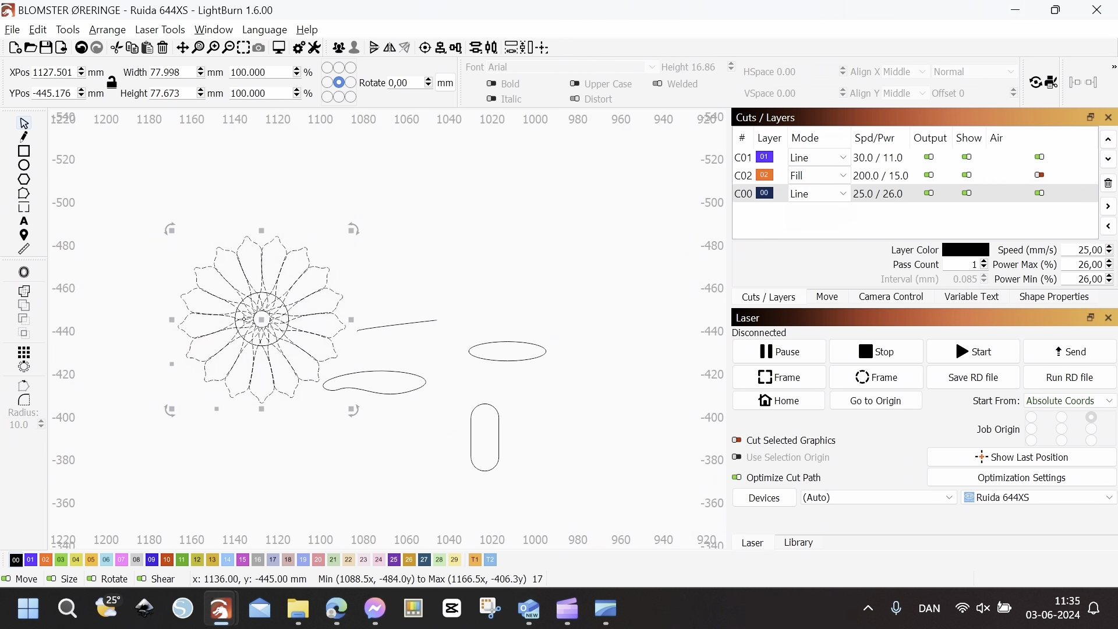
scroll(244, 319, "up", 2)
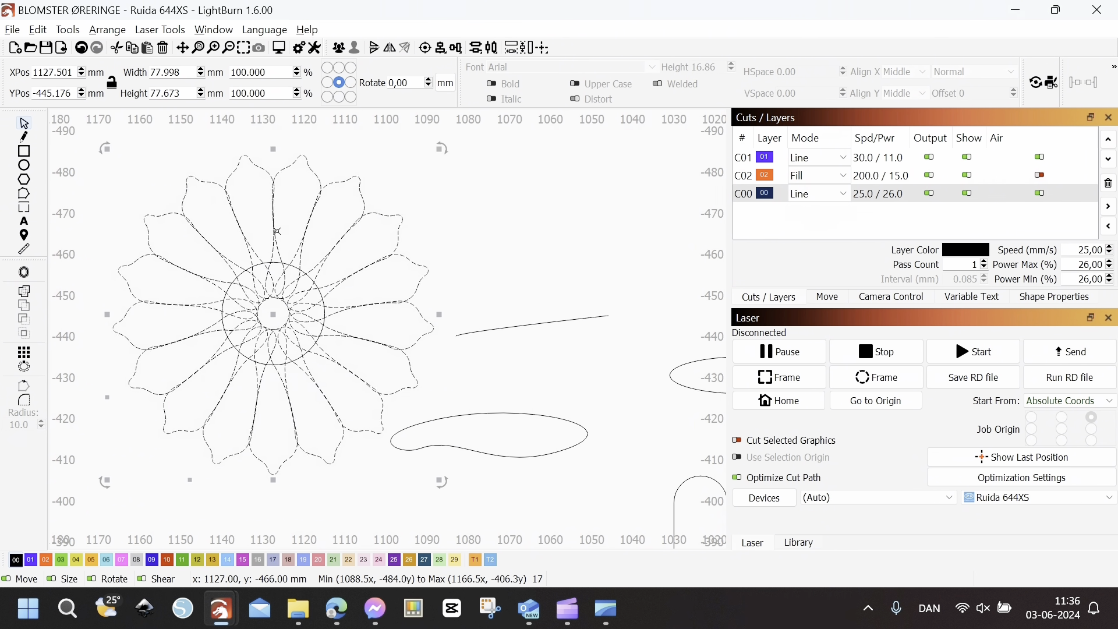
scroll(267, 287, "down", 2)
left_click_drag(306, 297, 239, 315)
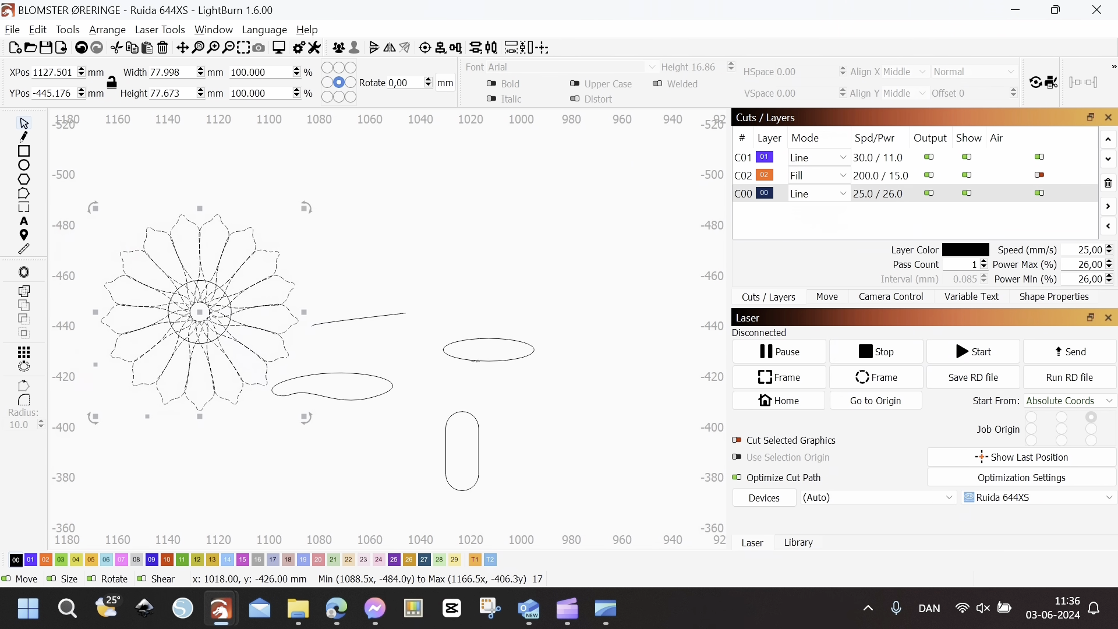
left_click(25, 165)
scroll(427, 316, "down", 4)
left_click_drag(535, 302, 334, 235)
scroll(579, 317, "up", 4)
scroll(506, 329, "up", 1)
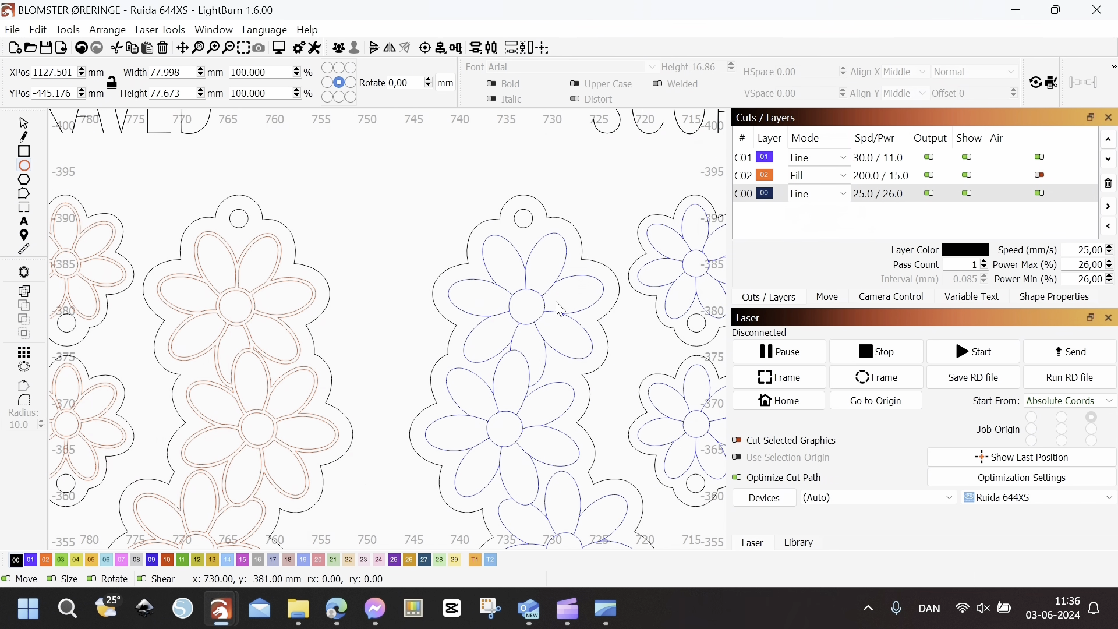
scroll(577, 337, "down", 3)
scroll(576, 338, "down", 3)
left_click_drag(284, 266, 620, 379)
left_click_drag(512, 241, 428, 254)
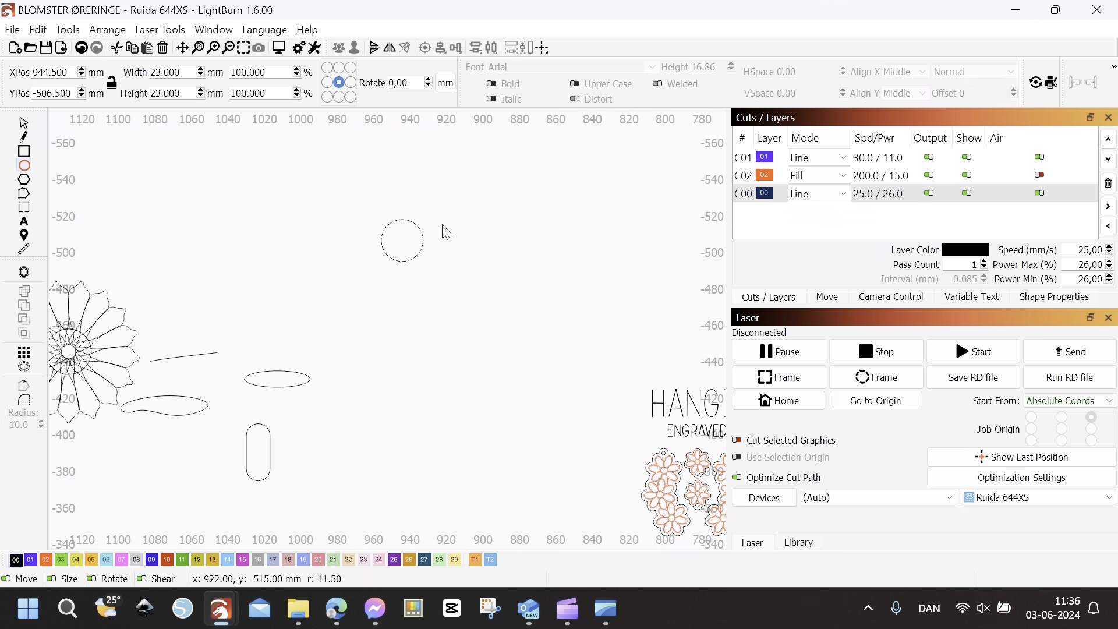
left_click_drag(437, 215, 514, 259)
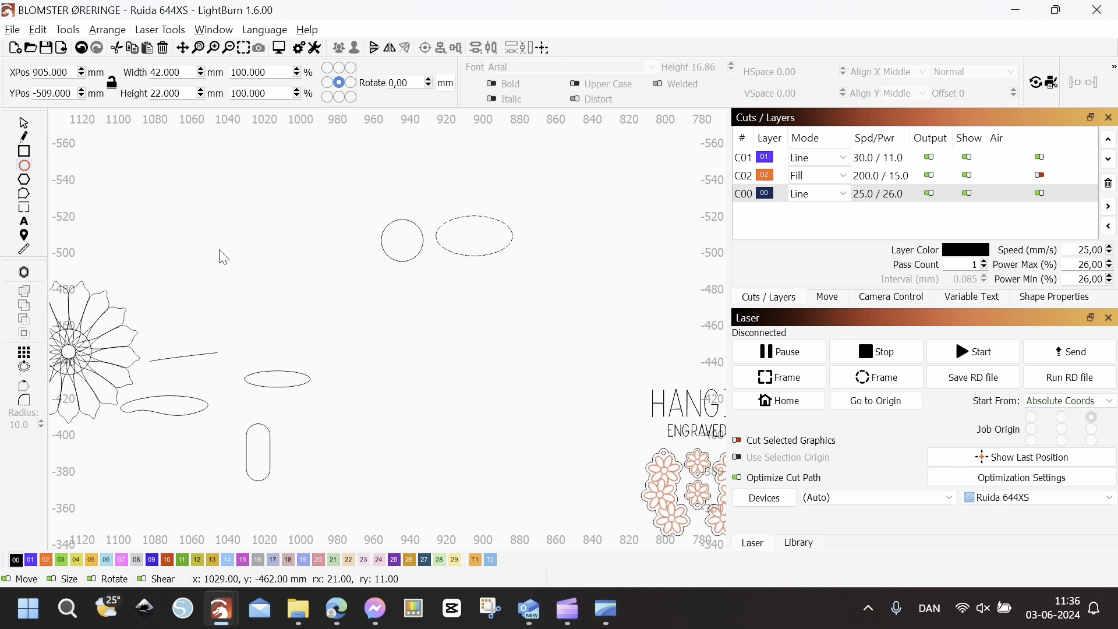
Step: Duplicate the new circle and place the copy about 75 mm below the original
left_click(28, 124)
left_click(412, 260)
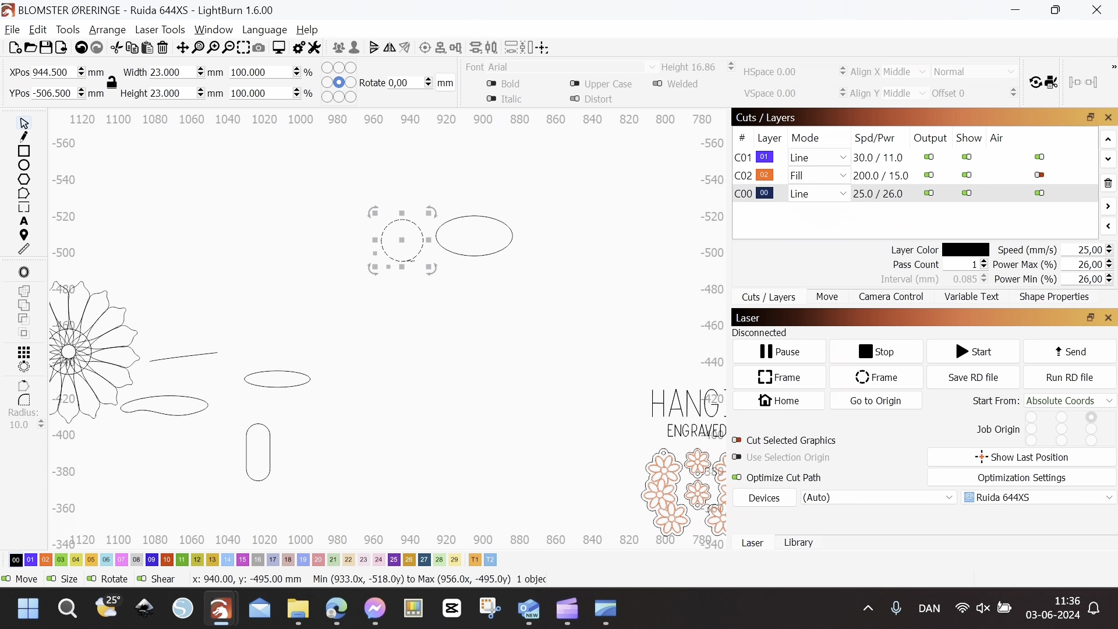
right_click(411, 266)
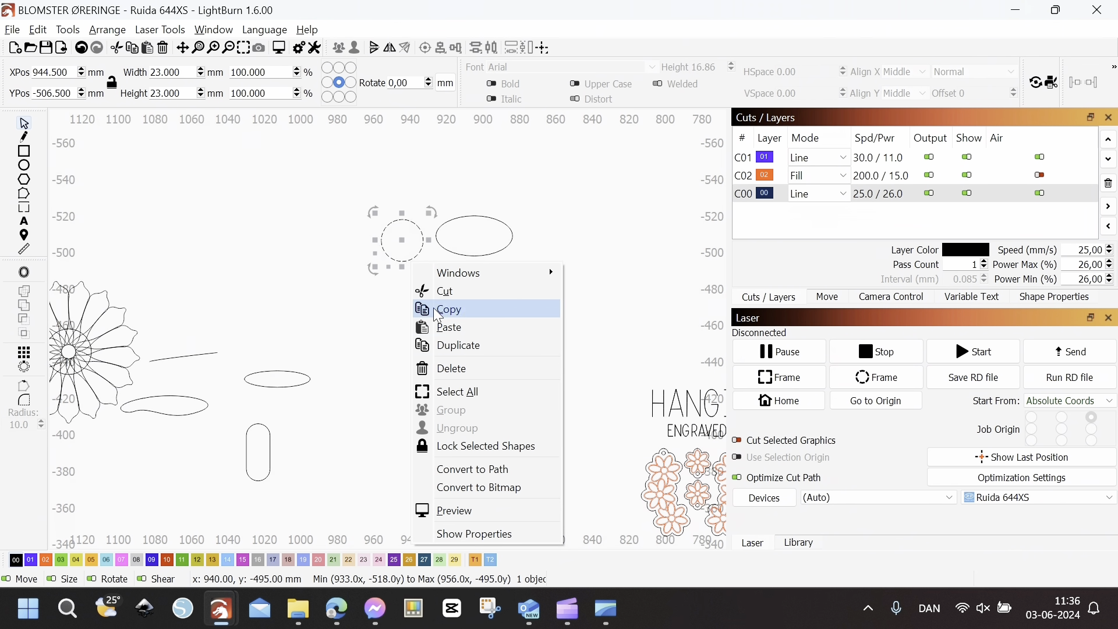
left_click(452, 345)
left_click_drag(402, 239, 413, 377)
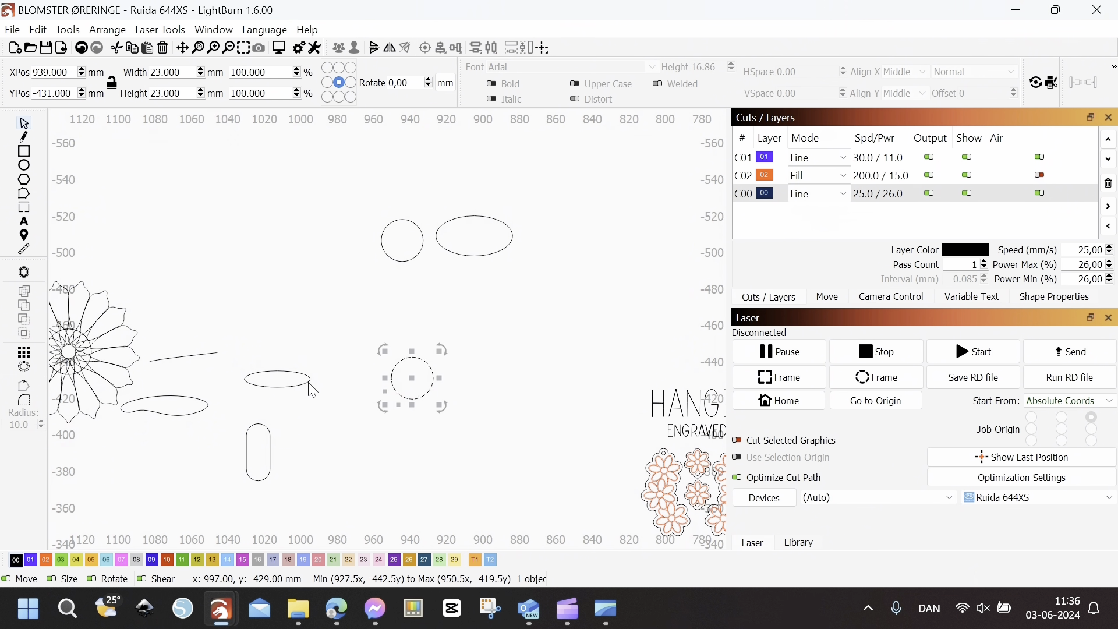
Step: Move the existing narrow ellipse so its end overlaps the lower circle's edge, and align both on a common horizontal centre line
left_click(284, 385)
left_click_drag(285, 385, 460, 377)
left_click(414, 398)
left_click(414, 402, "shift")
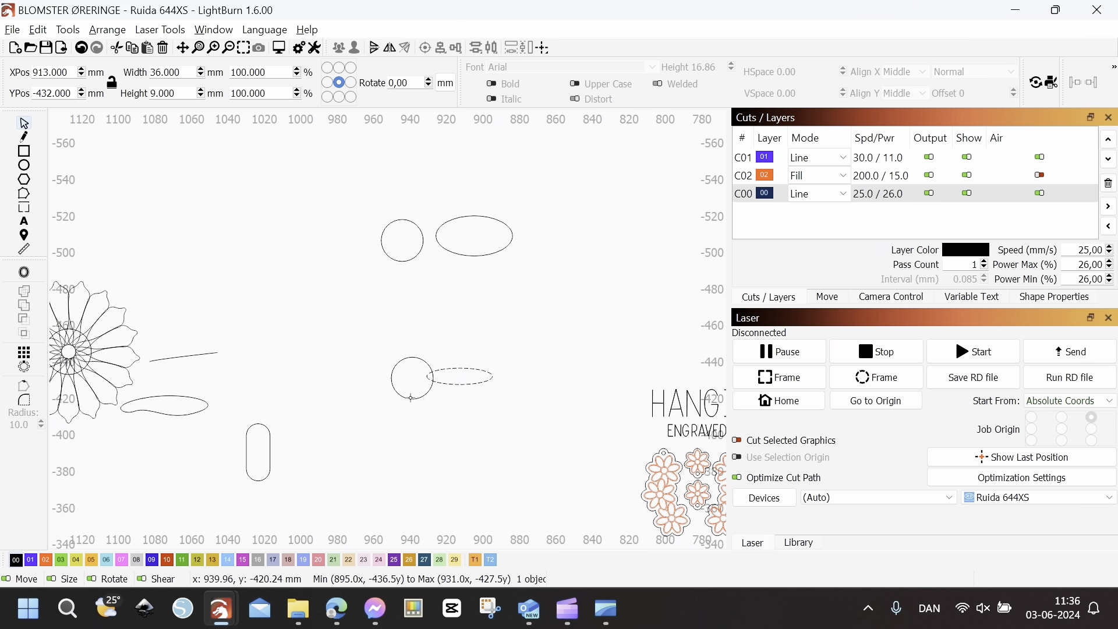
left_click(458, 58)
left_click(467, 76)
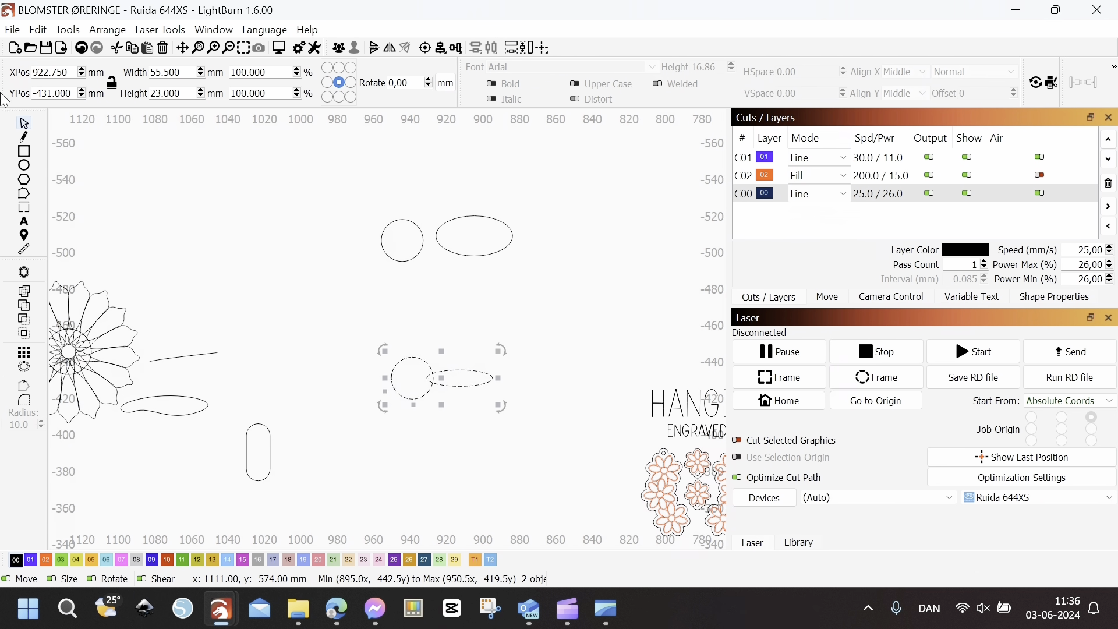
Step: Create a circular array of 16 rotated narrow ellipses around the lower circle's centre
left_click(23, 371)
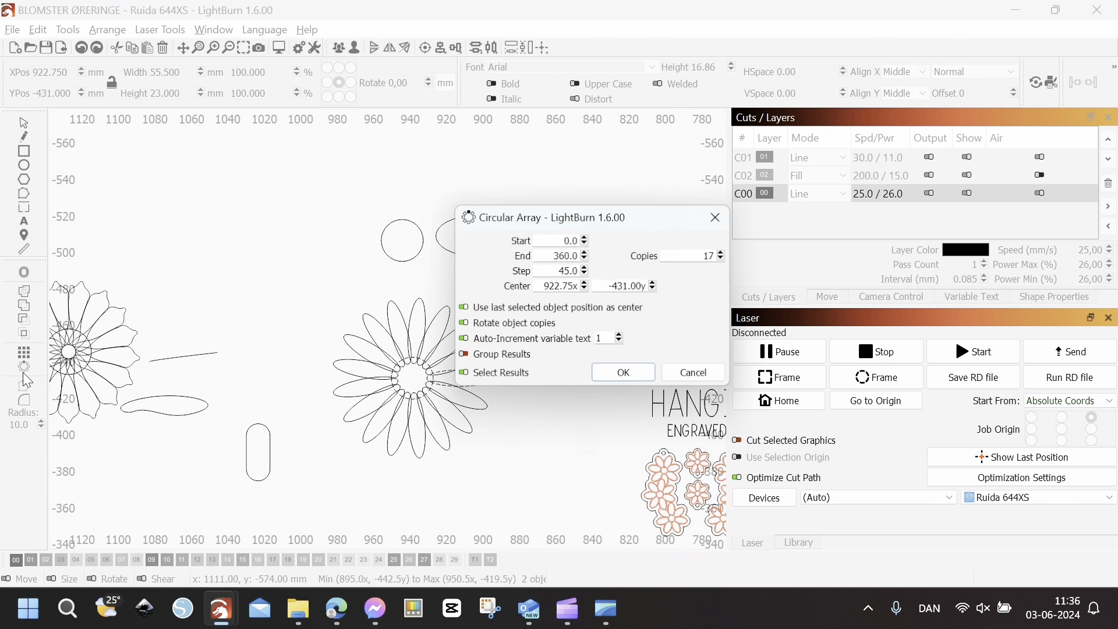
left_click_drag(655, 226, 810, 239)
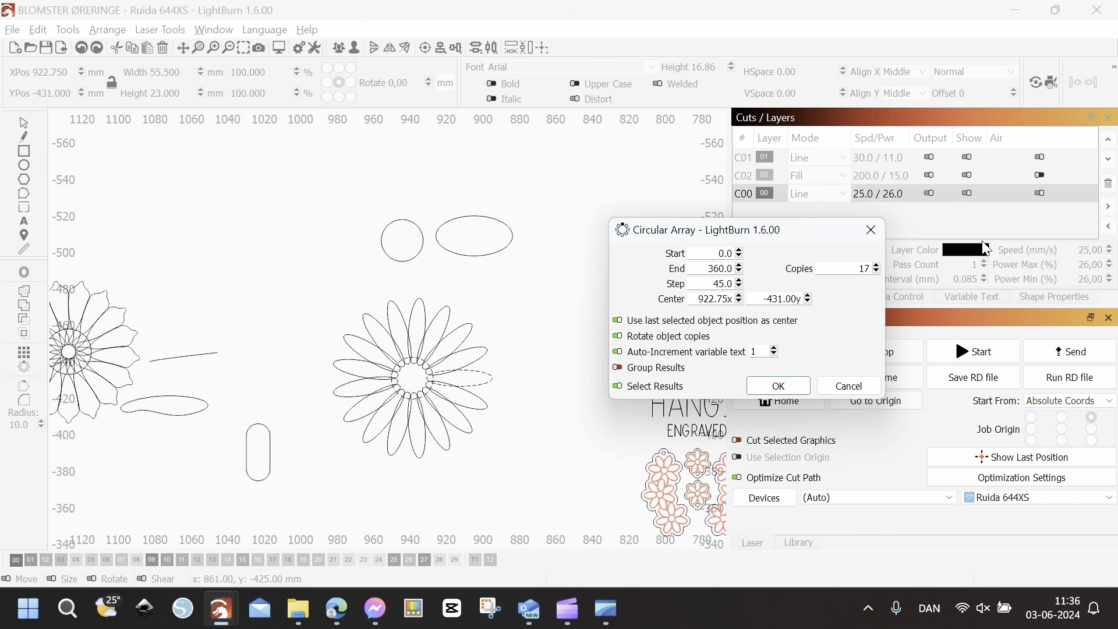
left_click(878, 266)
left_click(878, 267)
left_click(878, 266)
left_click(878, 267)
left_click(878, 267)
left_click(879, 266)
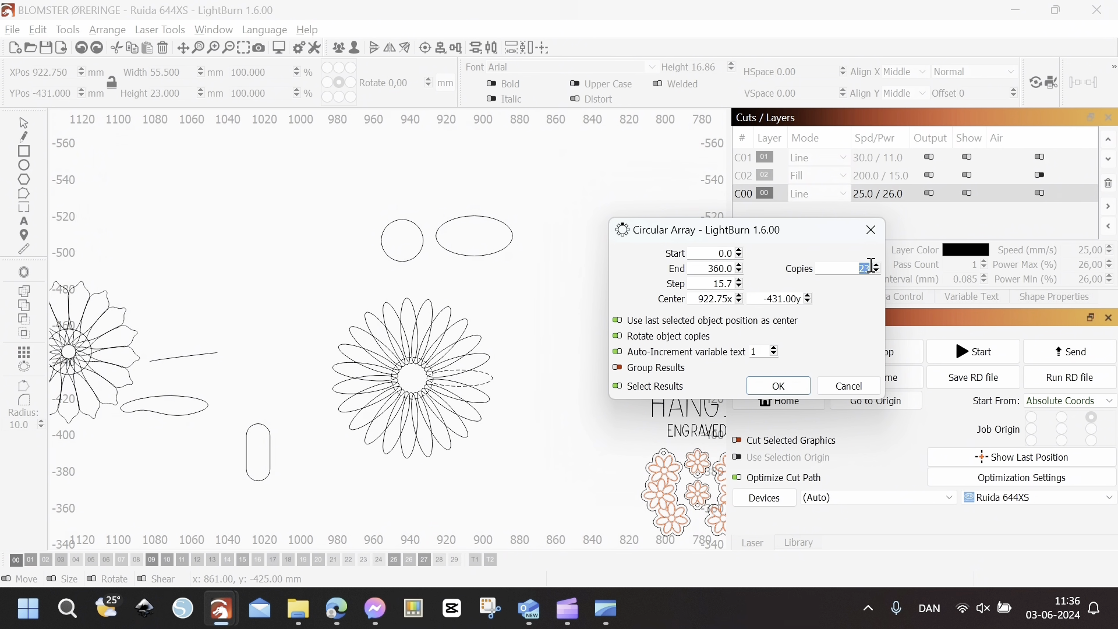
left_click(878, 266)
left_click(878, 267)
left_click(878, 267)
left_click(877, 268)
left_click(877, 268)
left_click(877, 268)
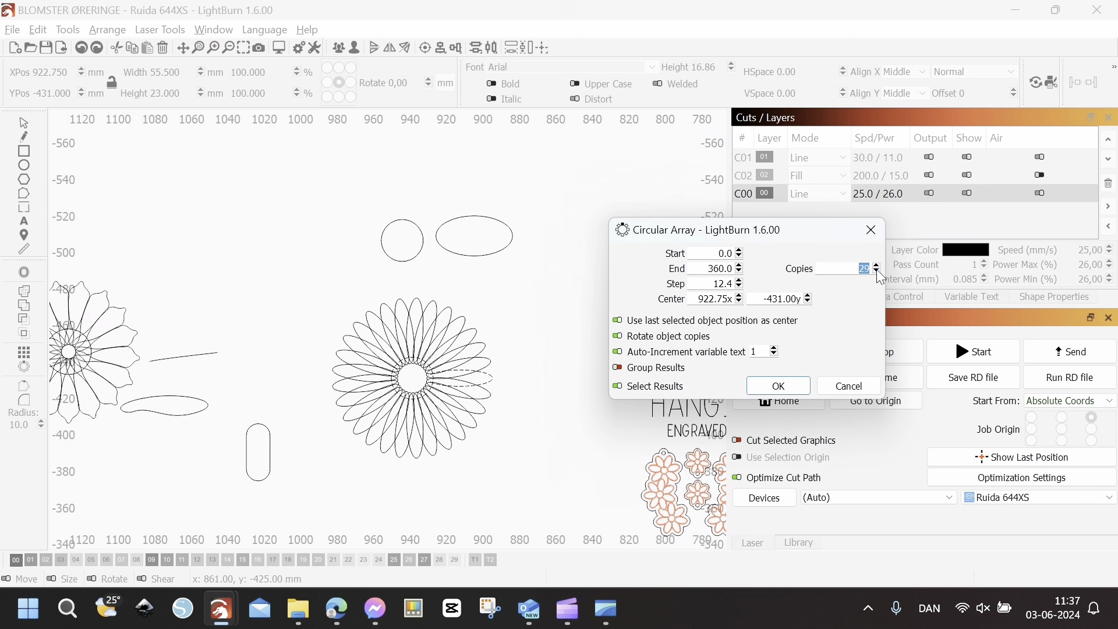
scroll(882, 278, "down", 10)
scroll(881, 279, "down", 3)
left_click(779, 386)
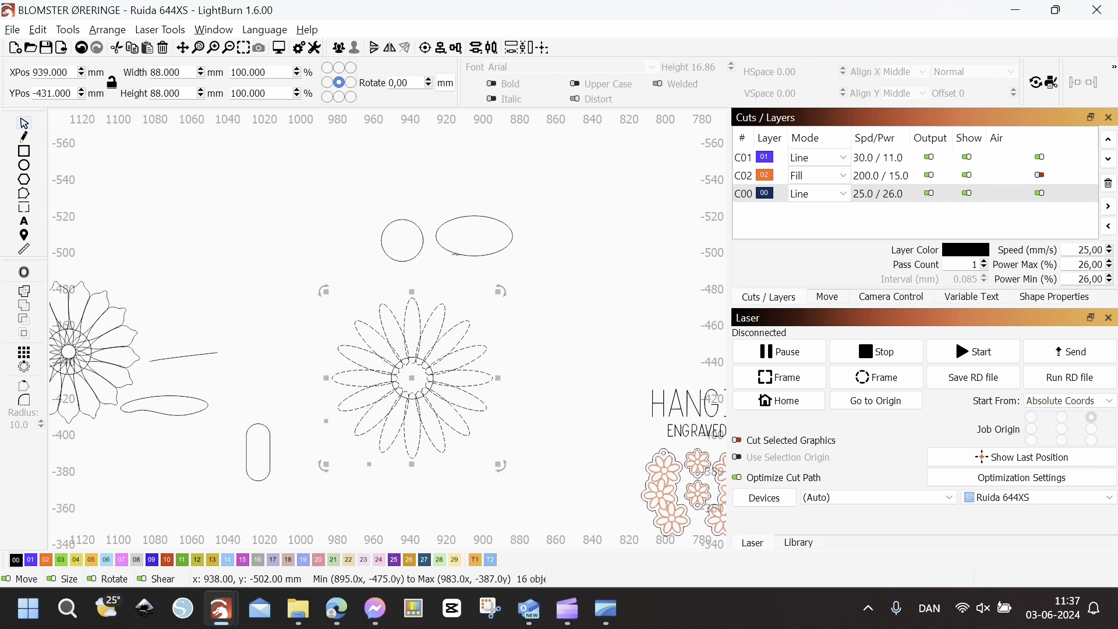
Step: Move the large ellipse so it overlaps the upper circle's edge, and align both on a common horizontal centre line
left_click(478, 245)
left_click_drag(478, 245, 462, 252)
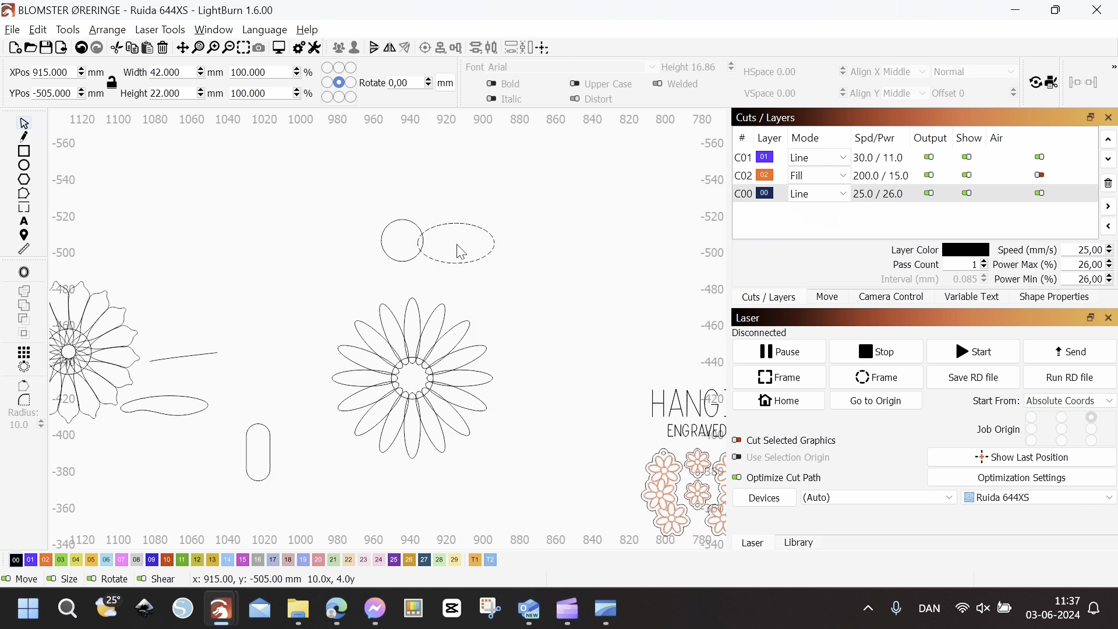
left_click(413, 256, "shift")
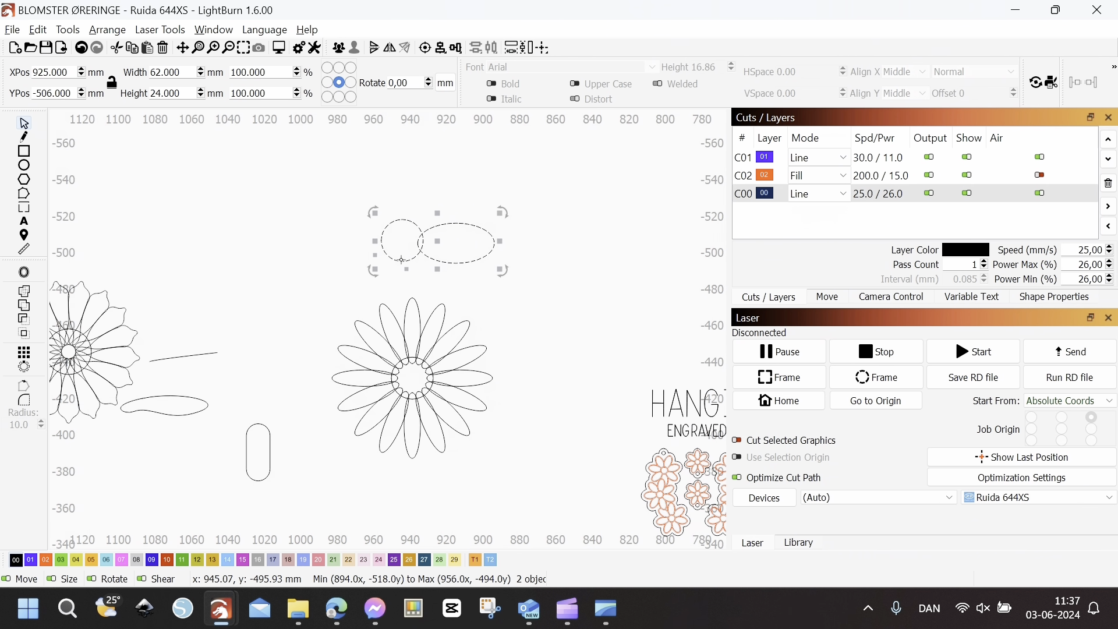
left_click(459, 50)
left_click(476, 71)
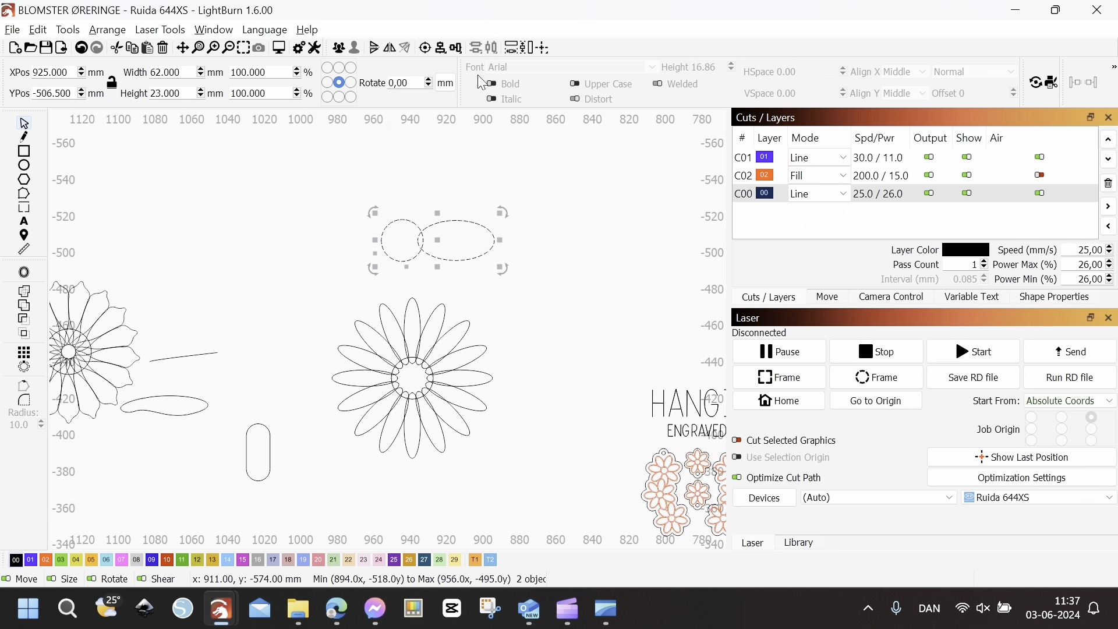
left_click(25, 295)
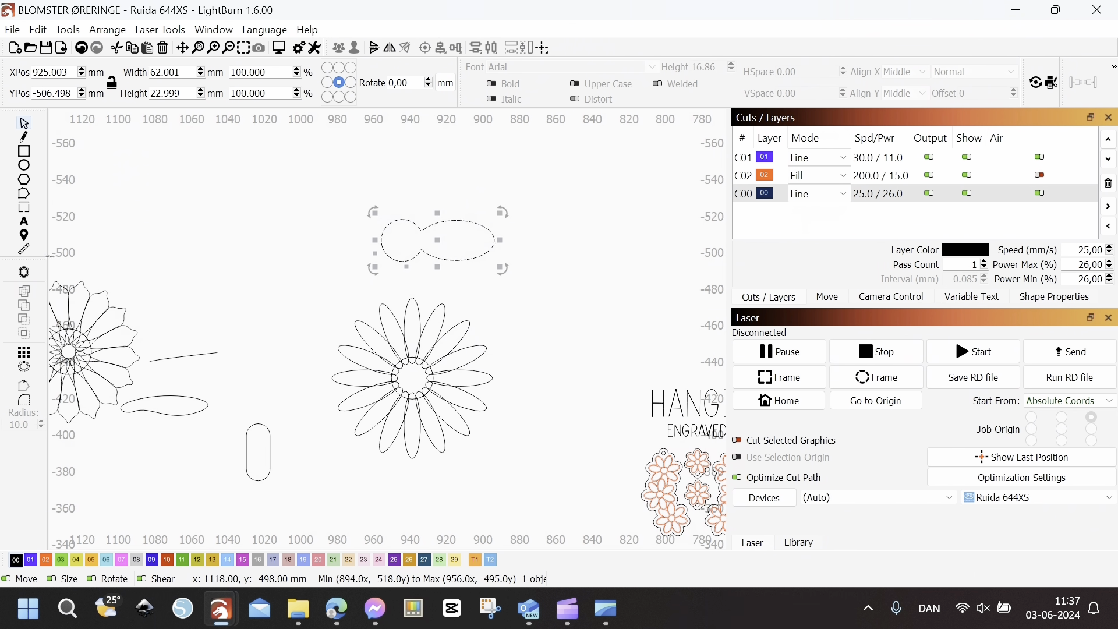
key("ctrl+z")
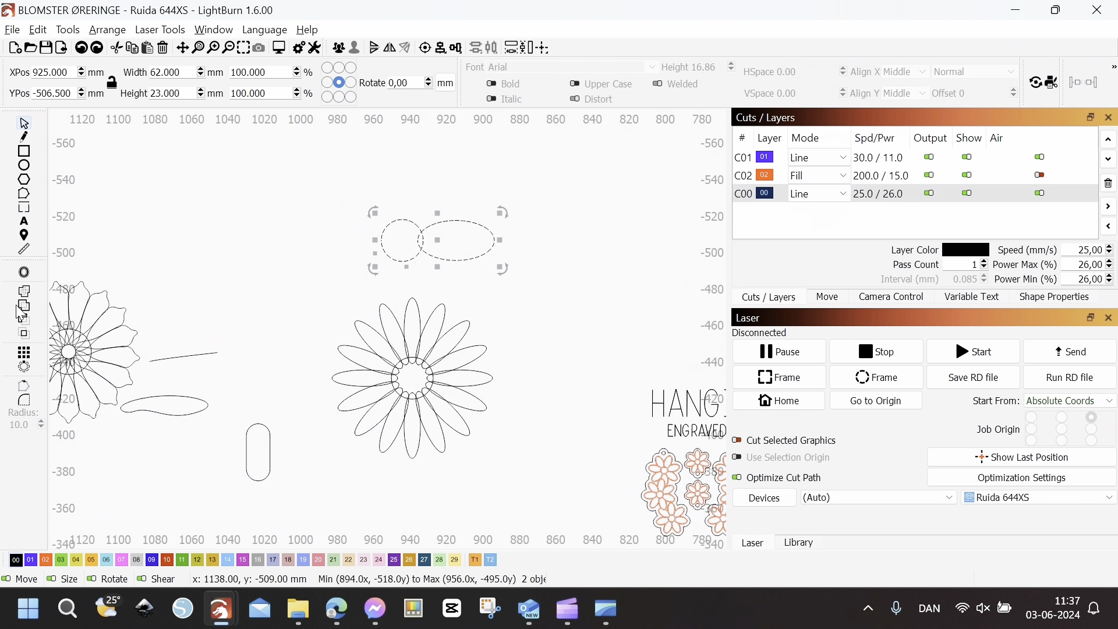
left_click(25, 366)
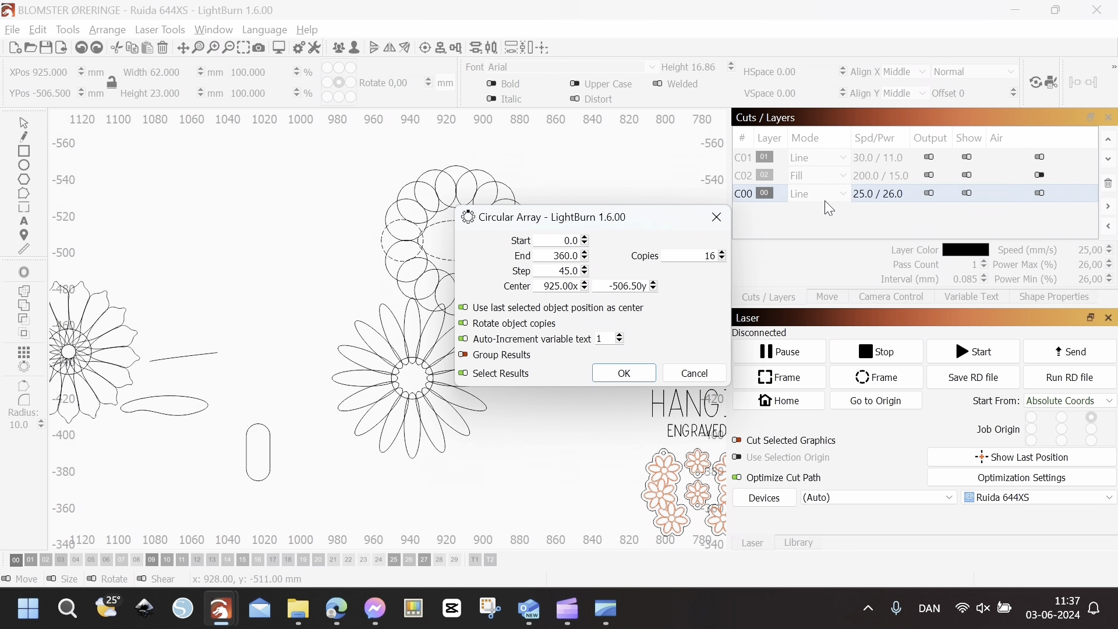
left_click_drag(635, 225, 795, 239)
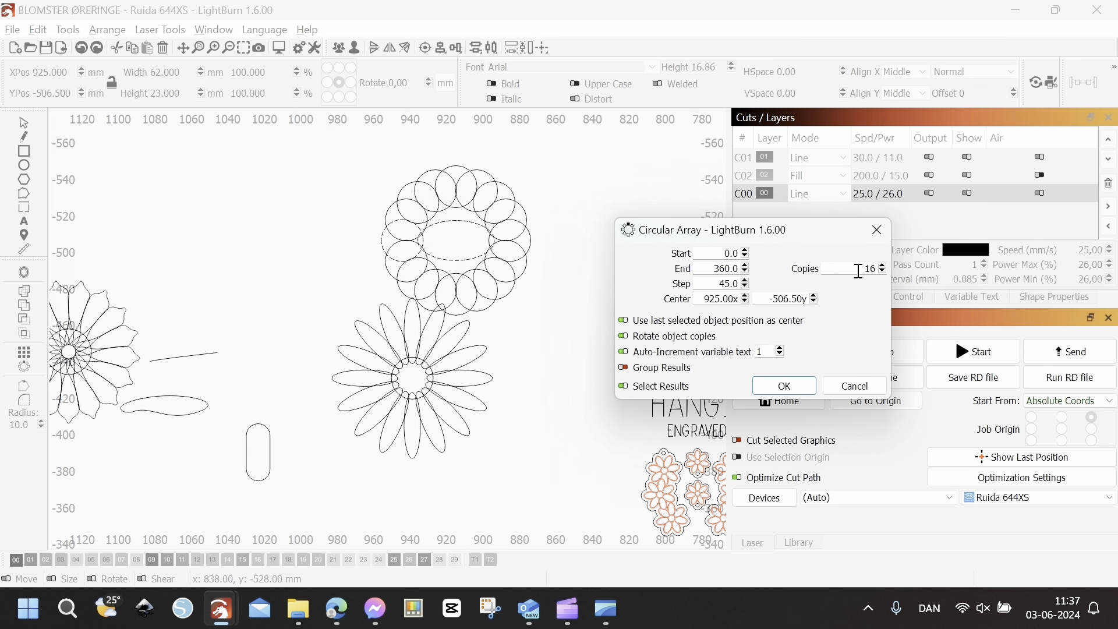
scroll(883, 274, "down", 8)
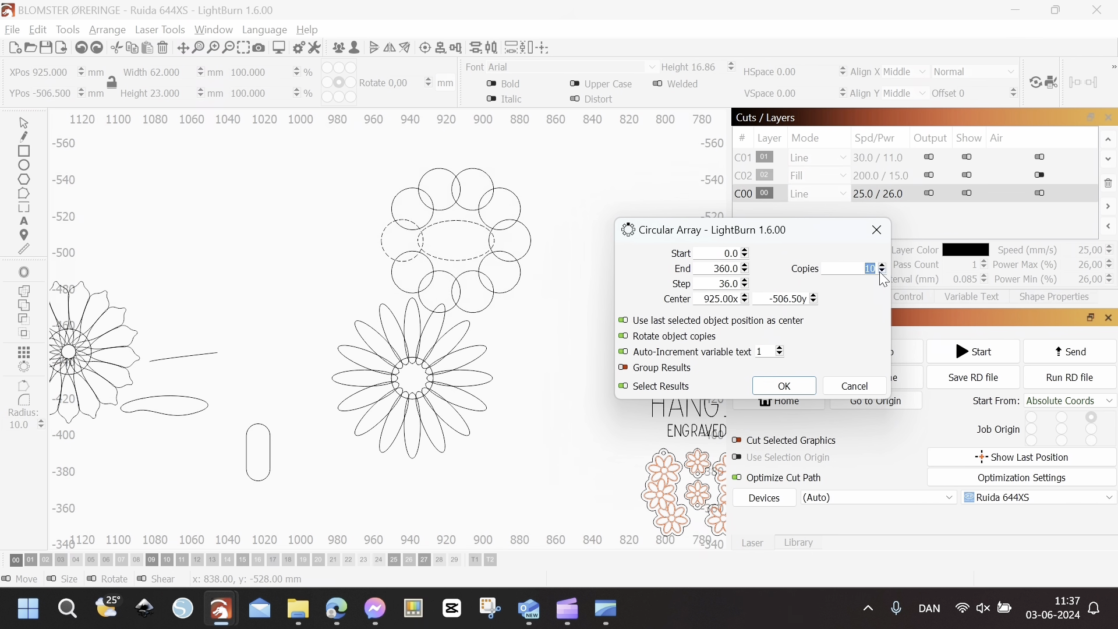
scroll(882, 277, "down", 4)
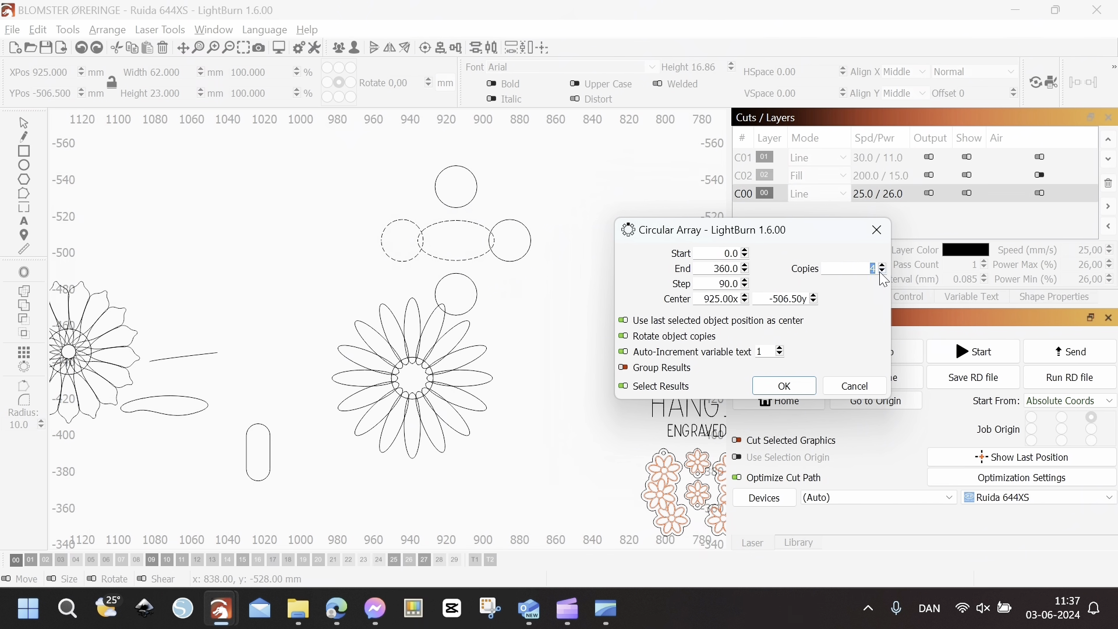
scroll(884, 277, "down", 2)
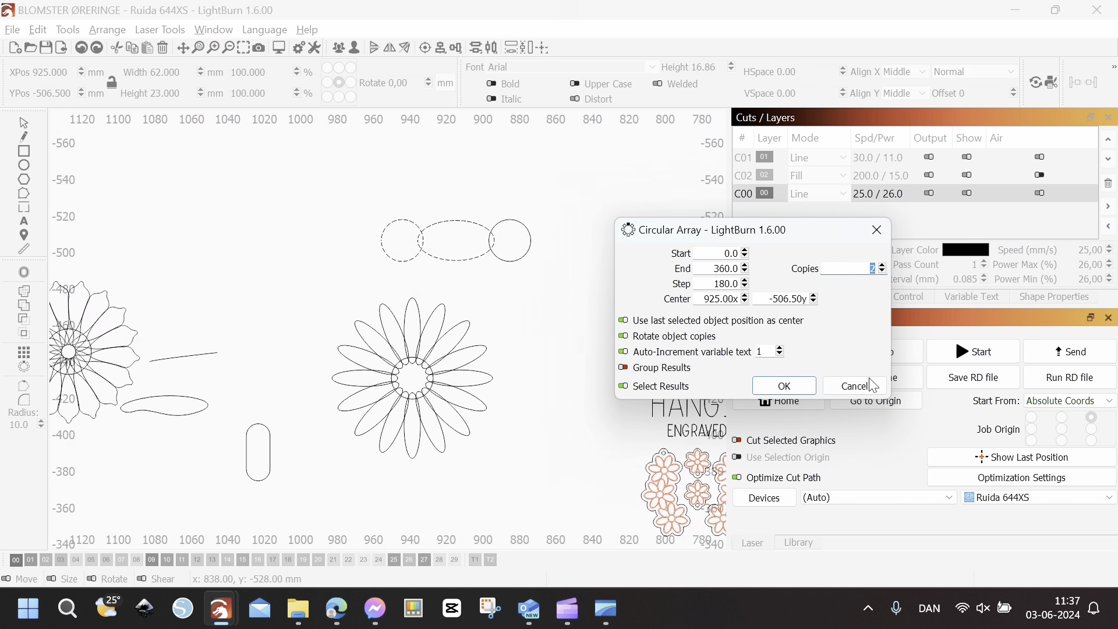
left_click(856, 386)
Step: Create a circular array of 7 rotated copies of the large ellipse around the upper circle's centre
scroll(455, 274, "up", 4)
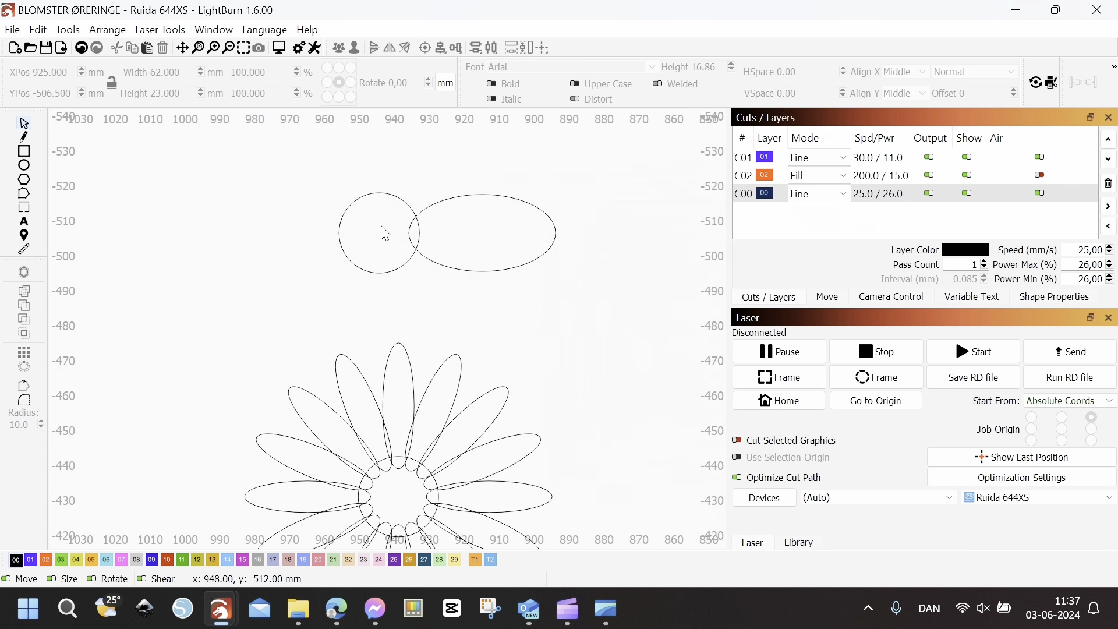
left_click(420, 255)
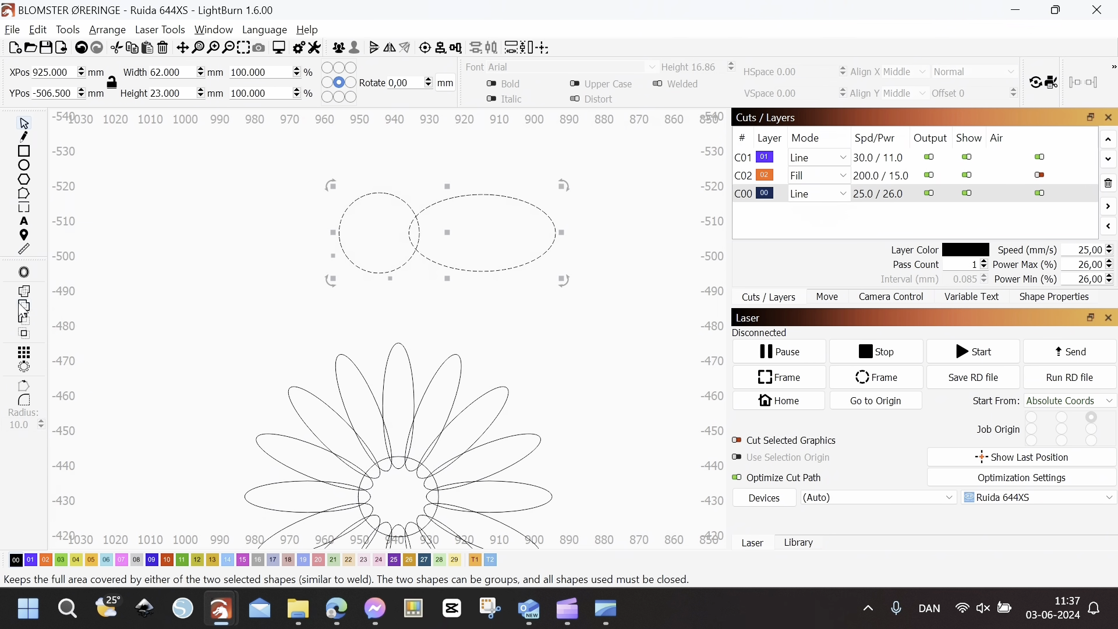
left_click(24, 366)
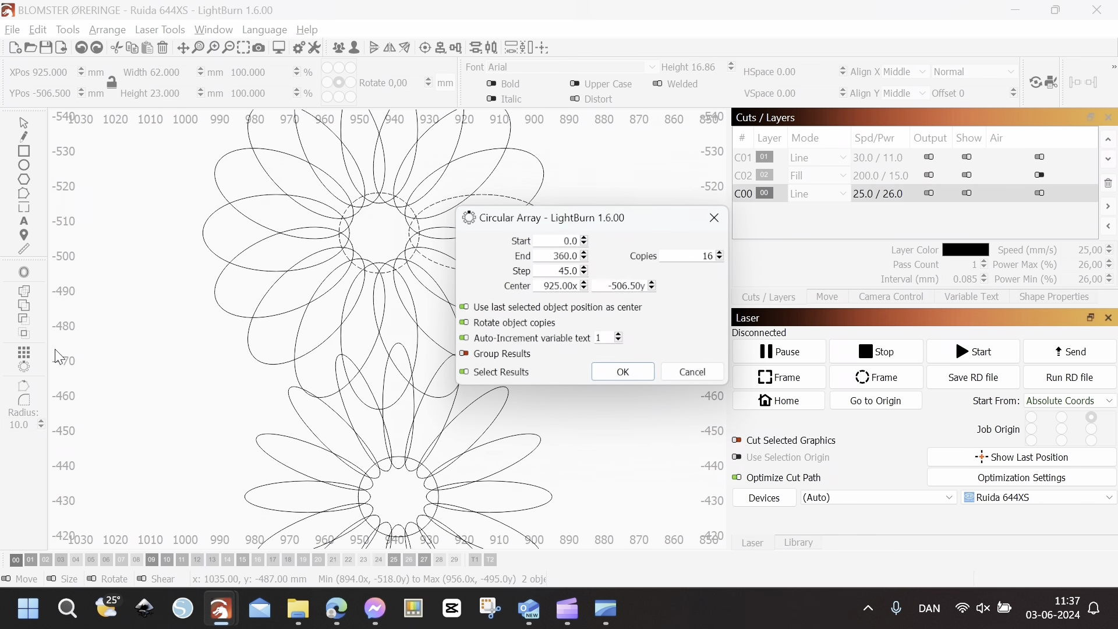
scroll(391, 218, "down", 2)
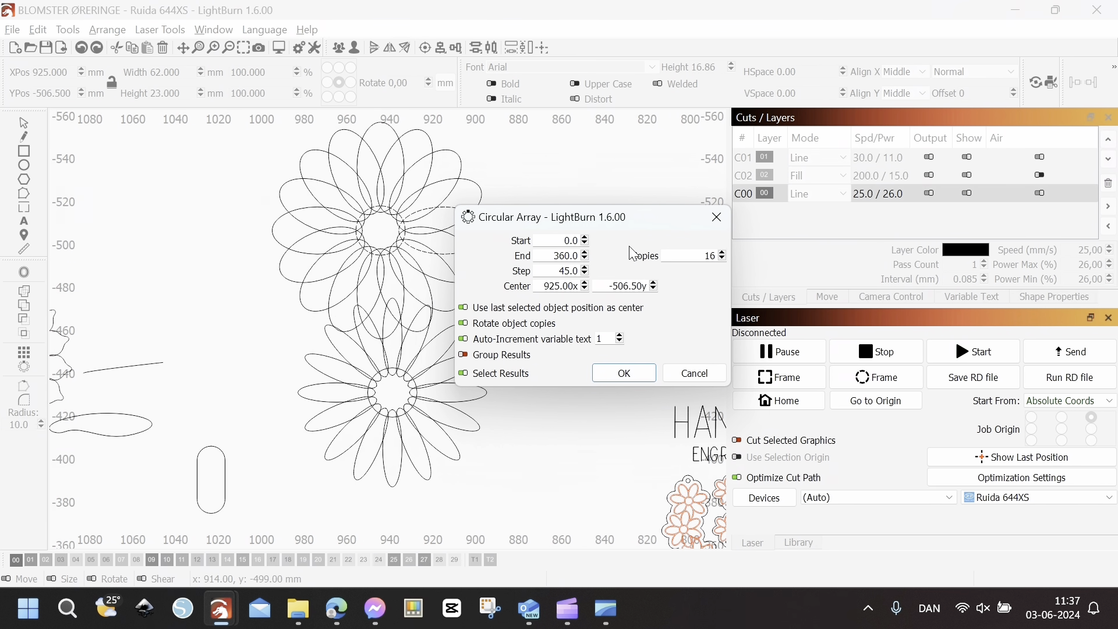
scroll(726, 266, "down", 10)
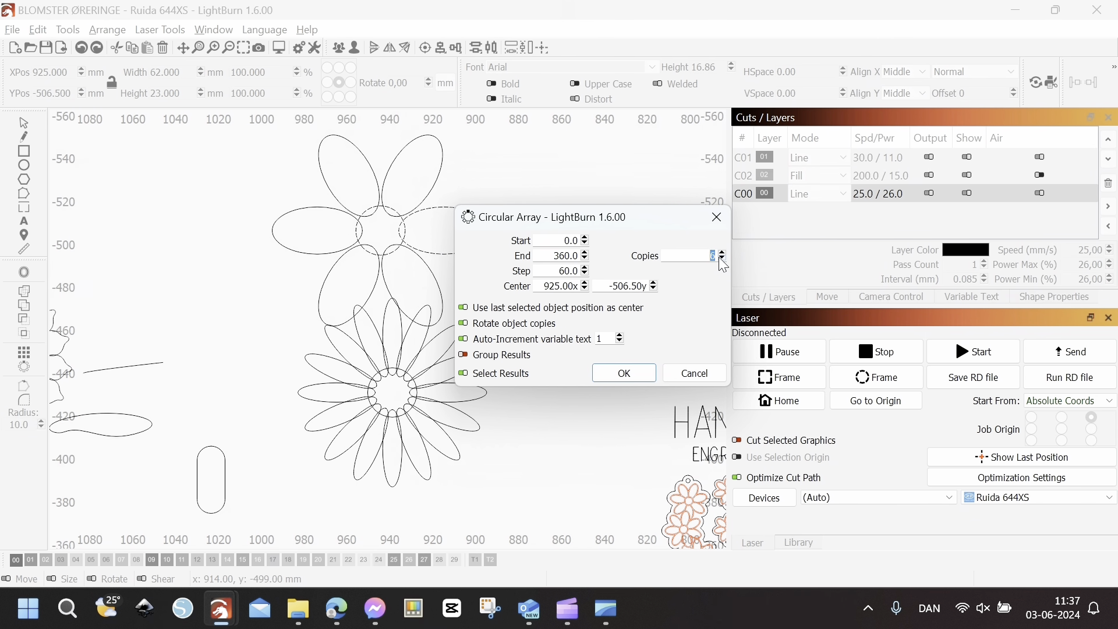
scroll(719, 258, "down", 1)
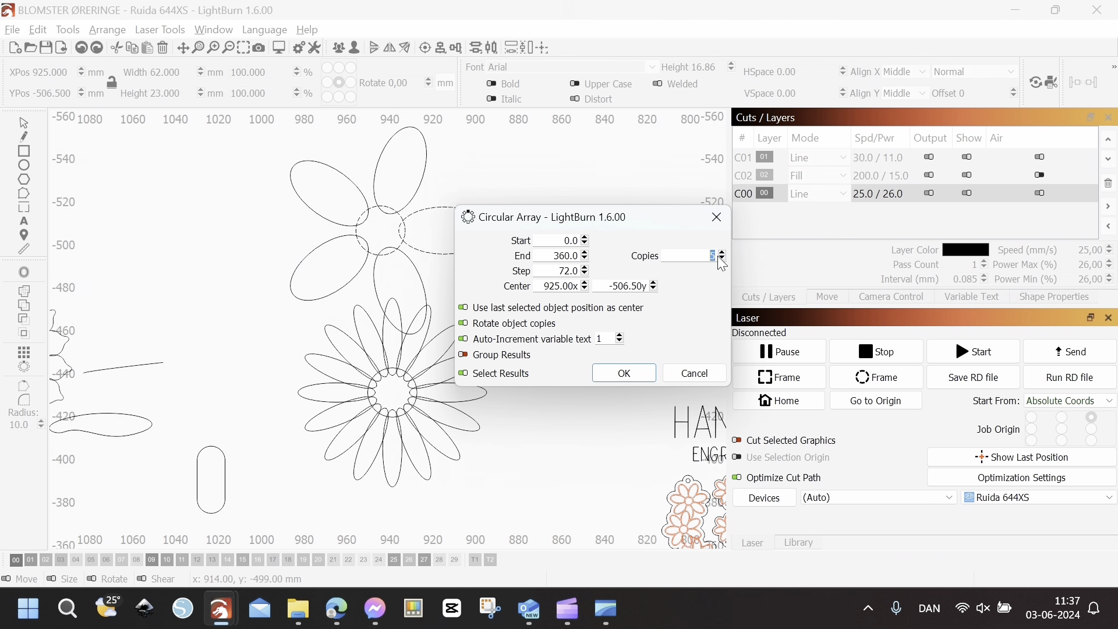
scroll(725, 248, "up", 2)
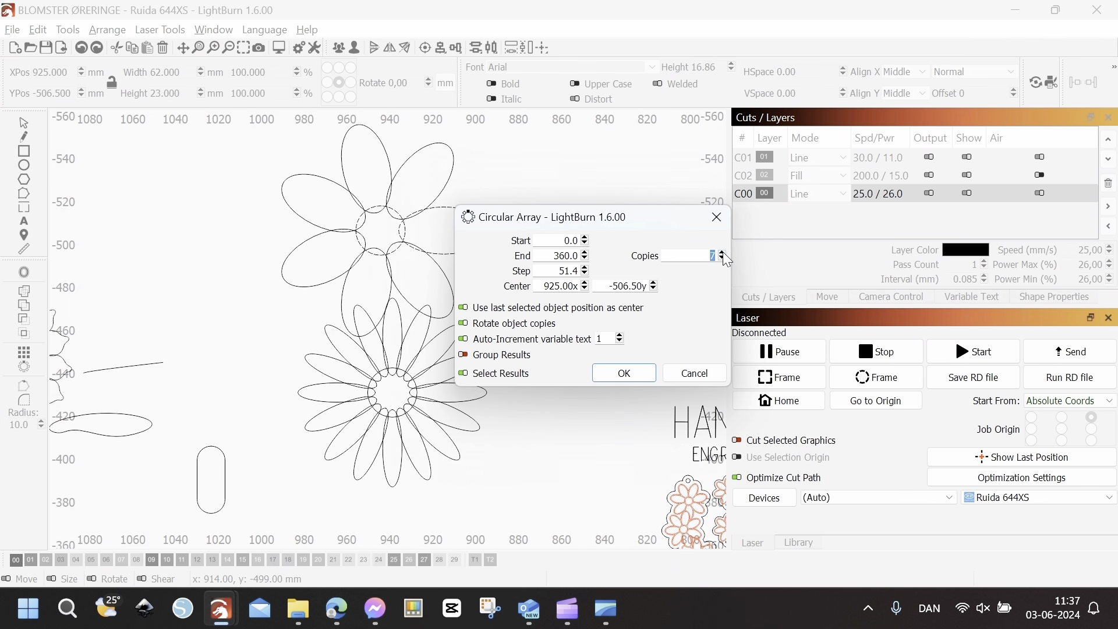
left_click(624, 373)
Step: Move the seven-petal flower with its centre circle about 78 mm right and 22 mm up, clear of the 16-petal flower
scroll(360, 198, "down", 3)
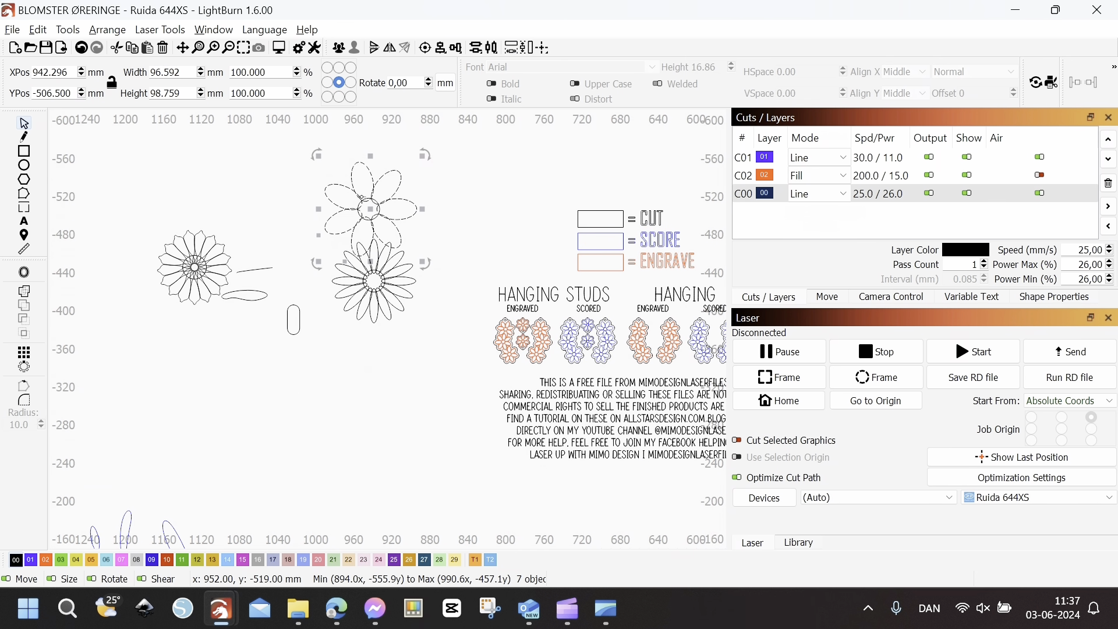
scroll(514, 332, "up", 5)
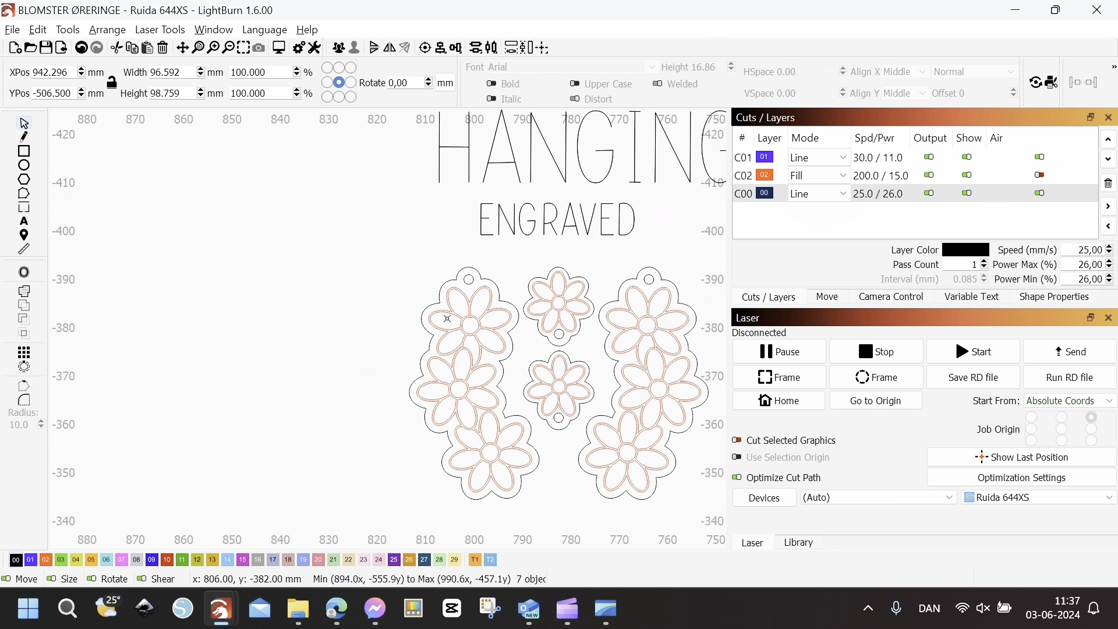
scroll(477, 352, "down", 5)
scroll(319, 326, "up", 4)
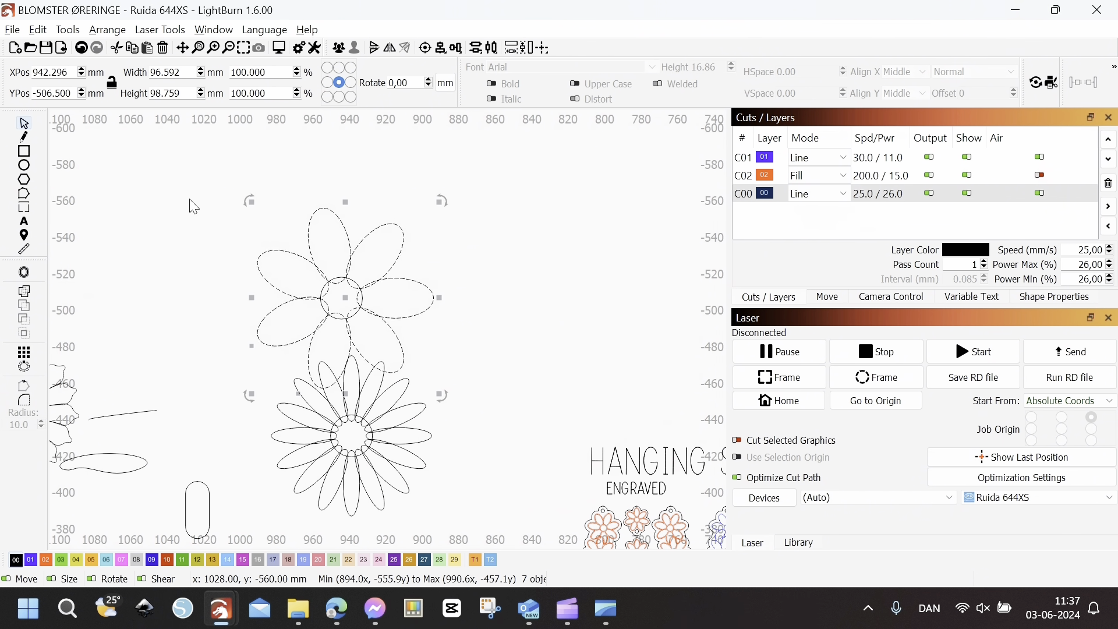
left_click_drag(202, 192, 461, 390)
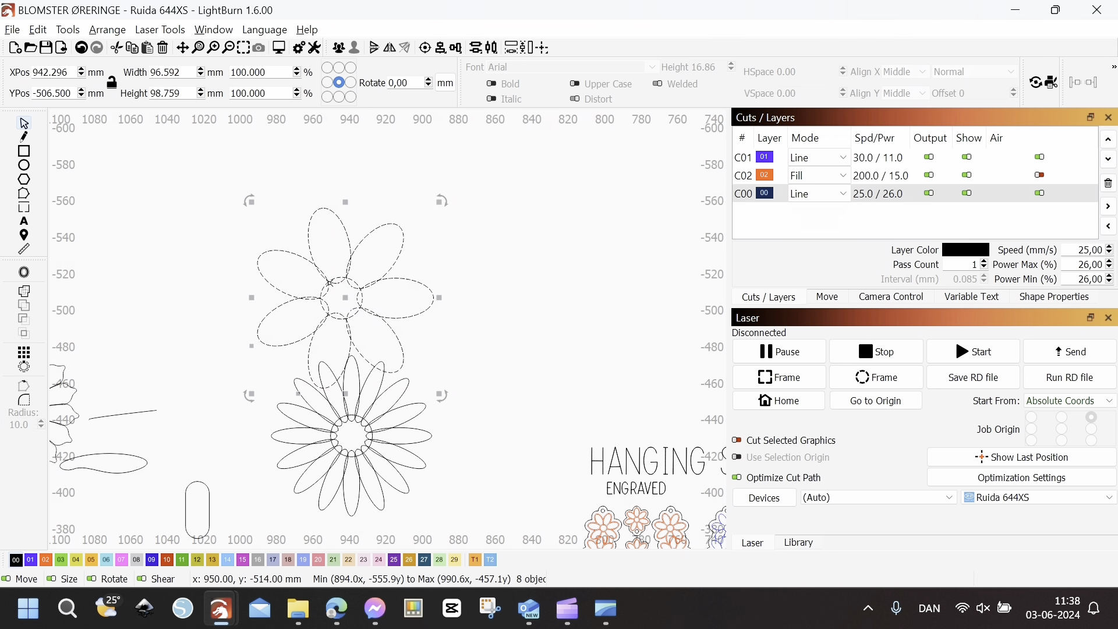
left_click_drag(350, 313, 492, 273)
left_click(252, 250)
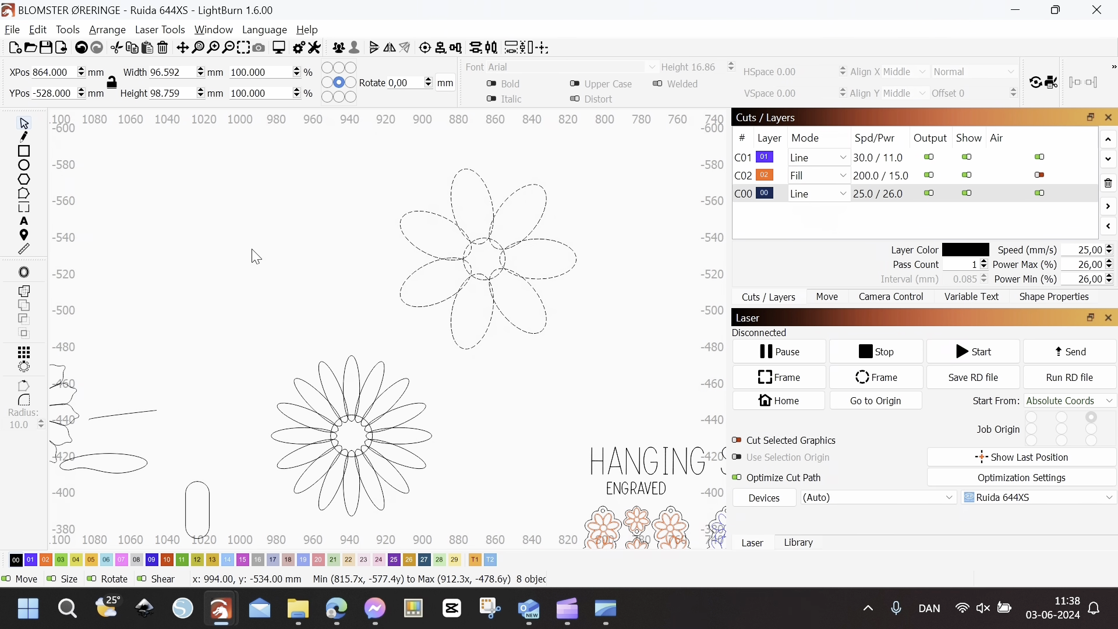
Step: Copy the seven-petal flower's centre circle and its right-hand petal, and paste the pair about 156 mm left and 20 mm up
left_click(509, 270)
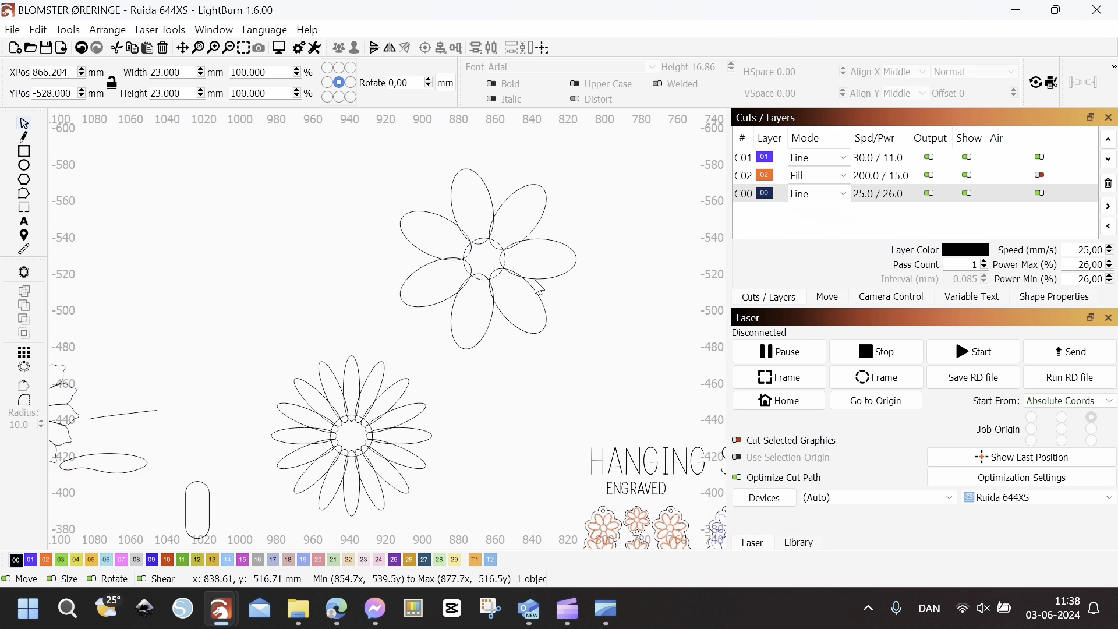
key("ctrl+c")
key("ctrl+v")
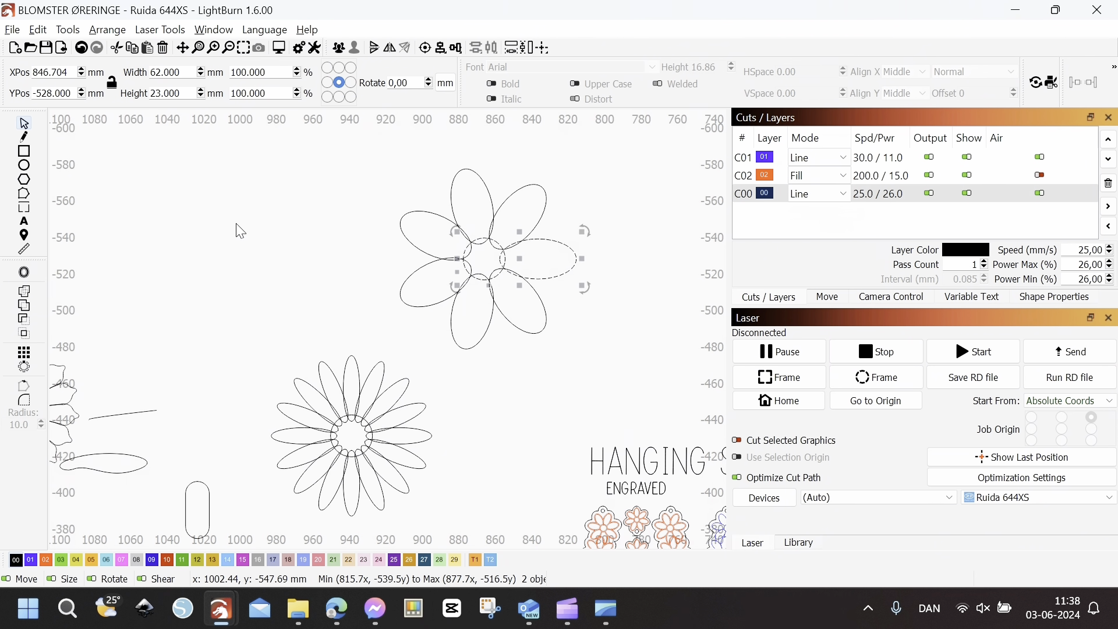
Step: Try to weld the pasted circle and petal into a single outline
left_click(25, 293)
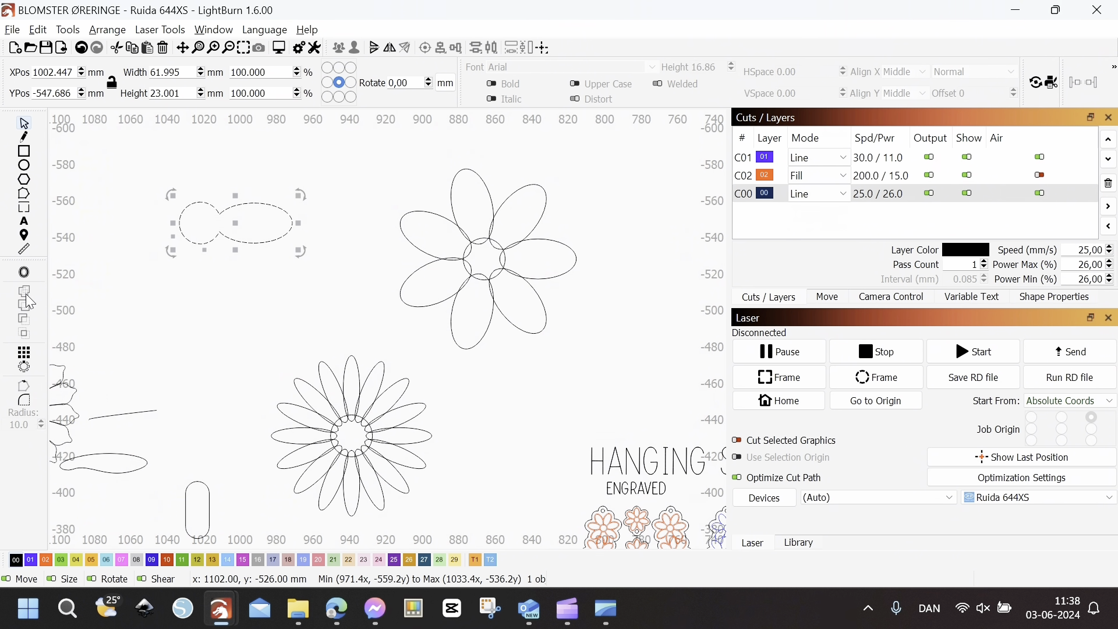
left_click(83, 50)
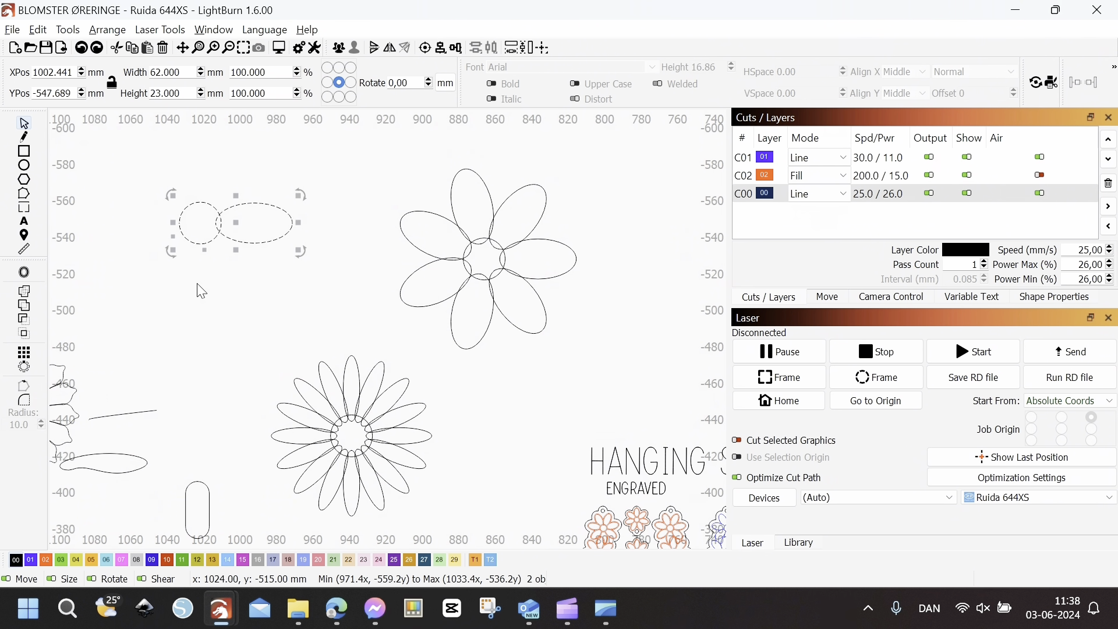
Step: Create a circular array of 7 rotated copies of the pasted petal around the pasted circle's centre
left_click(197, 285)
left_click(198, 233)
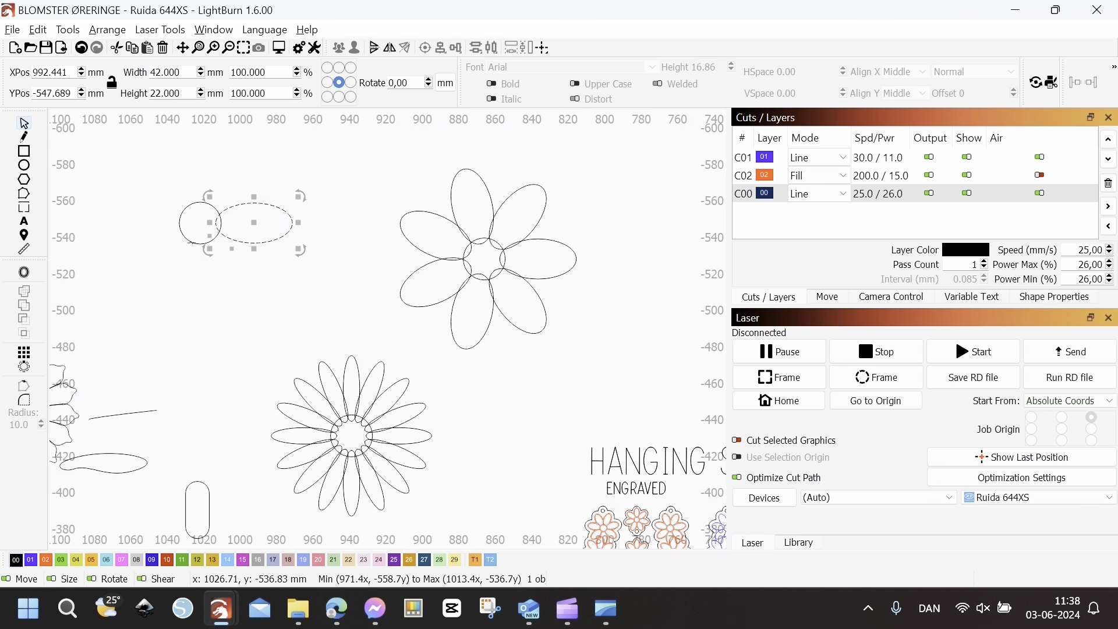
left_click(191, 244, "shift")
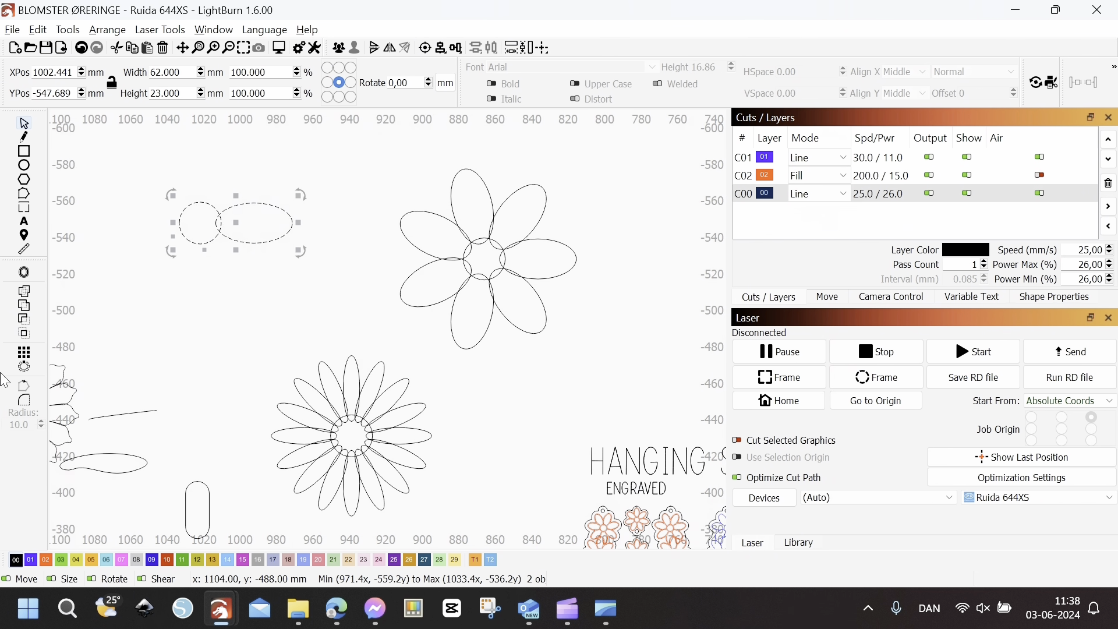
left_click(27, 366)
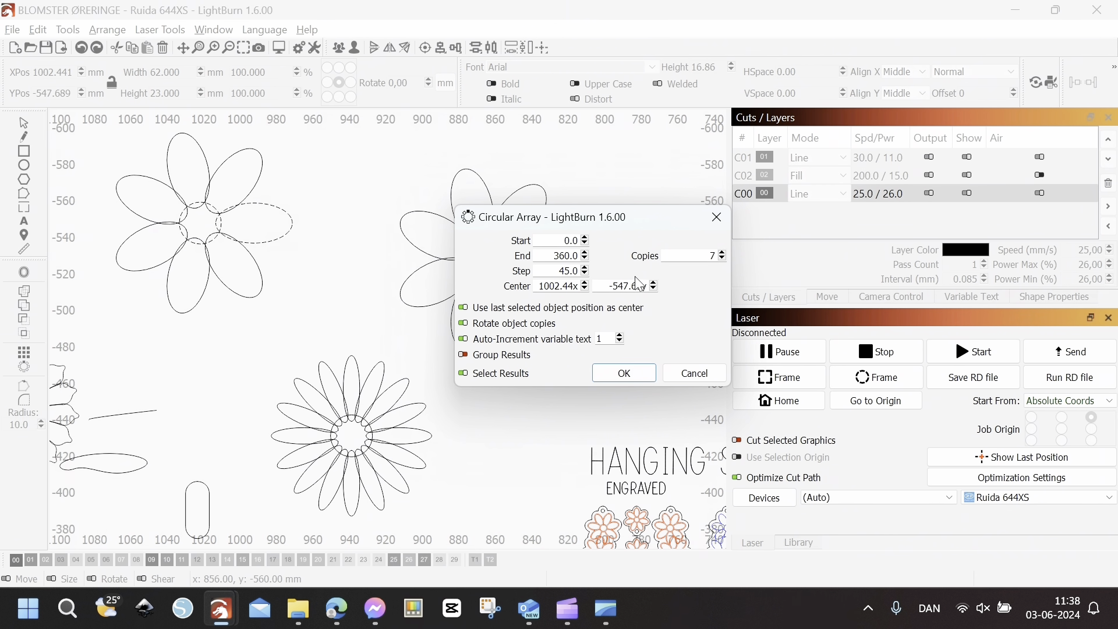
left_click(622, 374)
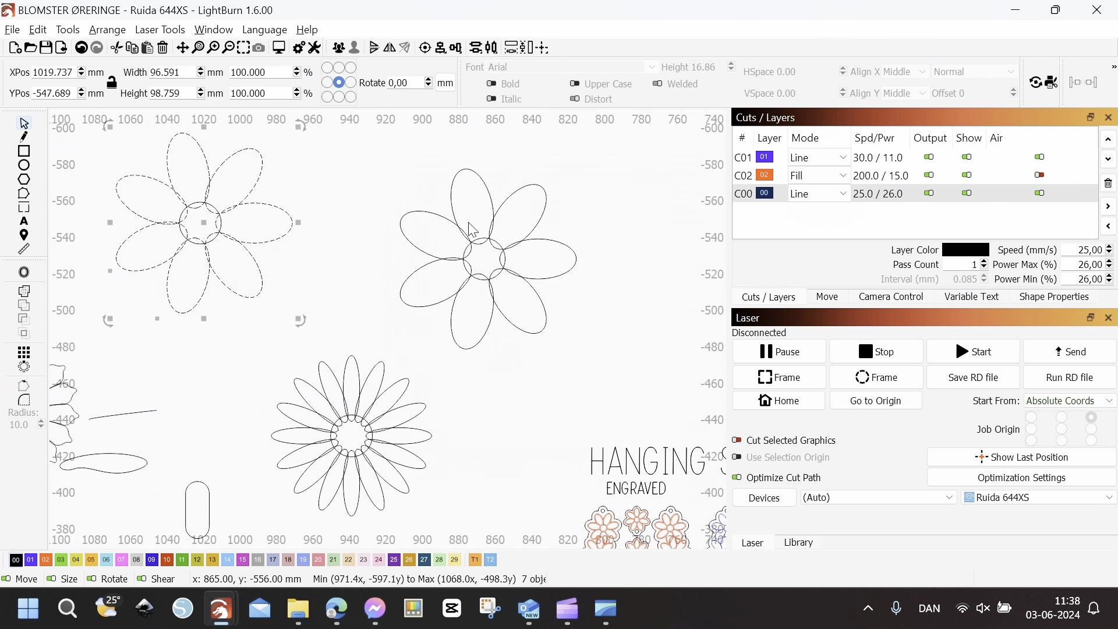
Step: Weld the seven petals of the new flower into one shape and ungroup the welded result
scroll(443, 244, "down", 3)
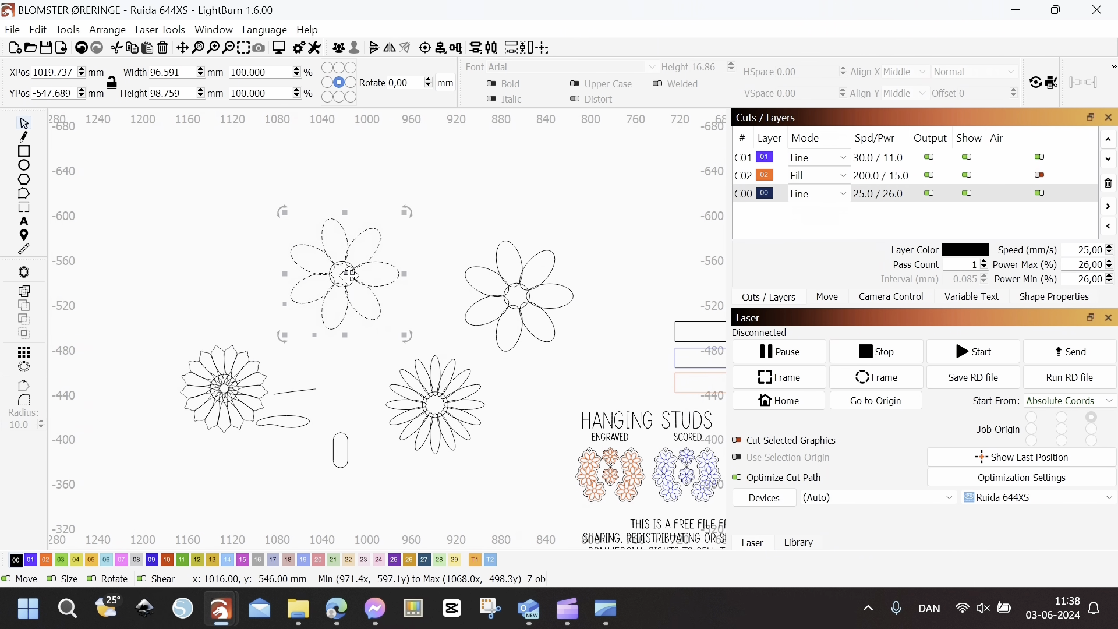
left_click(26, 302)
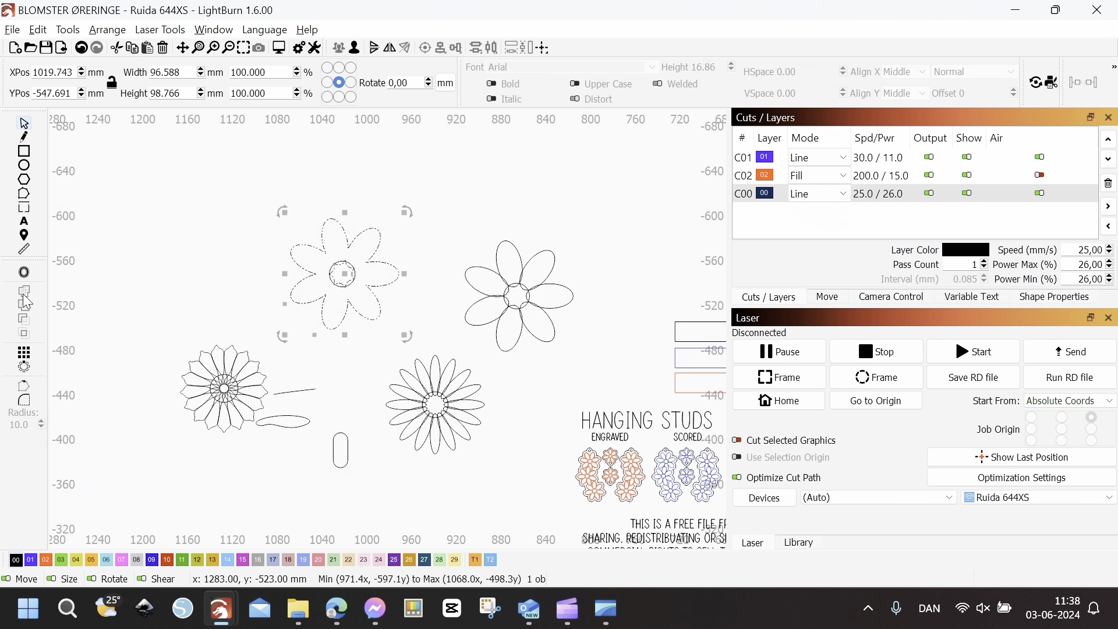
scroll(348, 250, "up", 6)
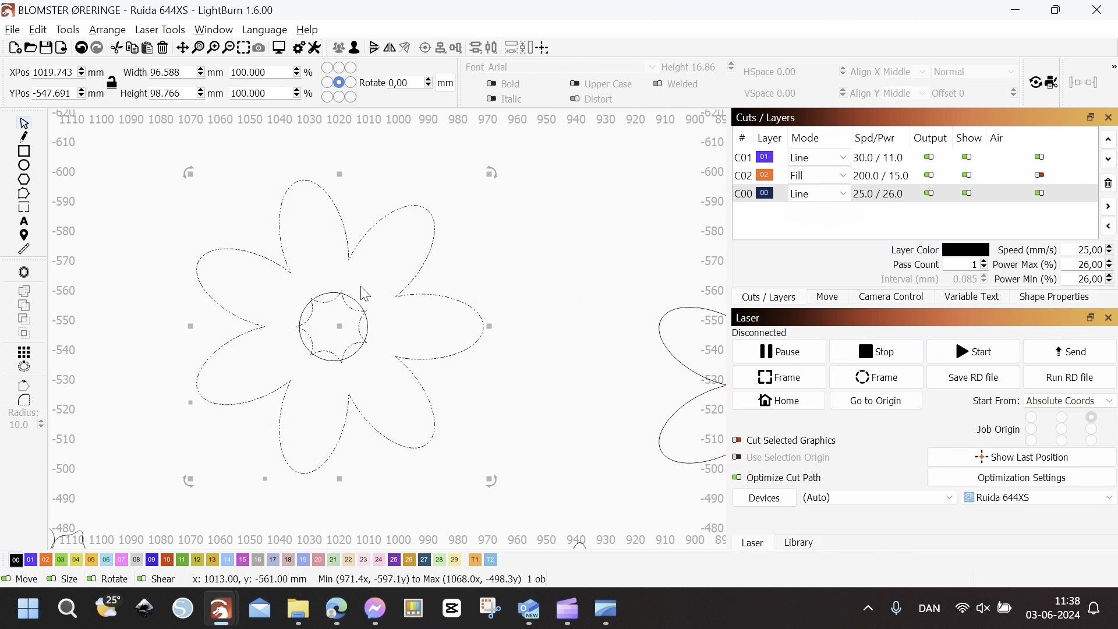
right_click(413, 318)
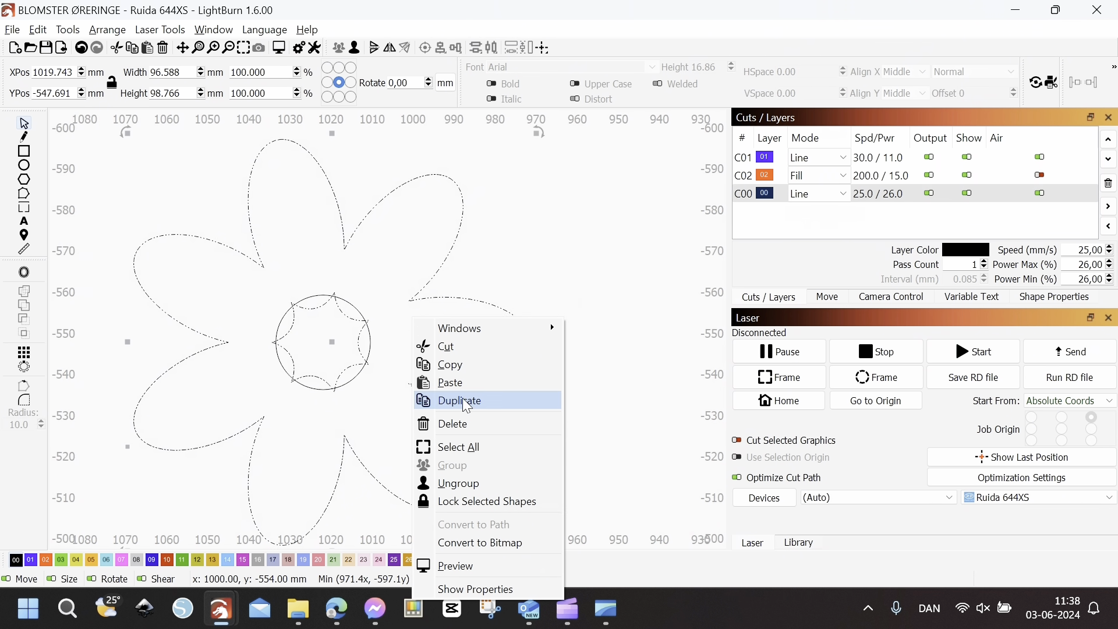
left_click(464, 483)
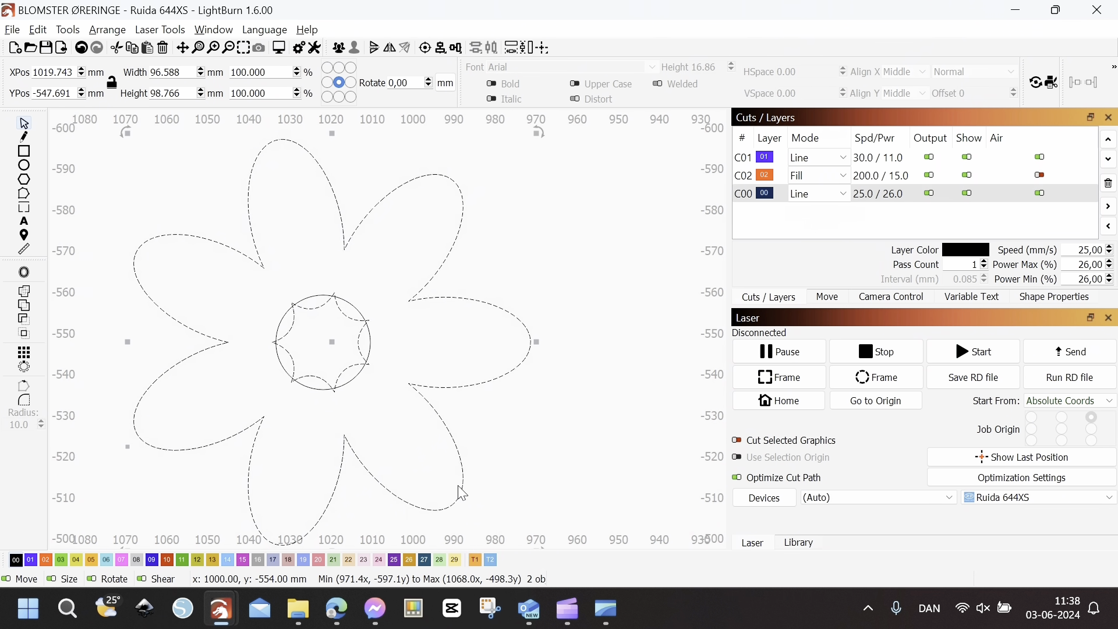
Step: Delete the scalloped inner outline inside the welded flower, keeping the centre circle and the outer petal outline
left_click(417, 370)
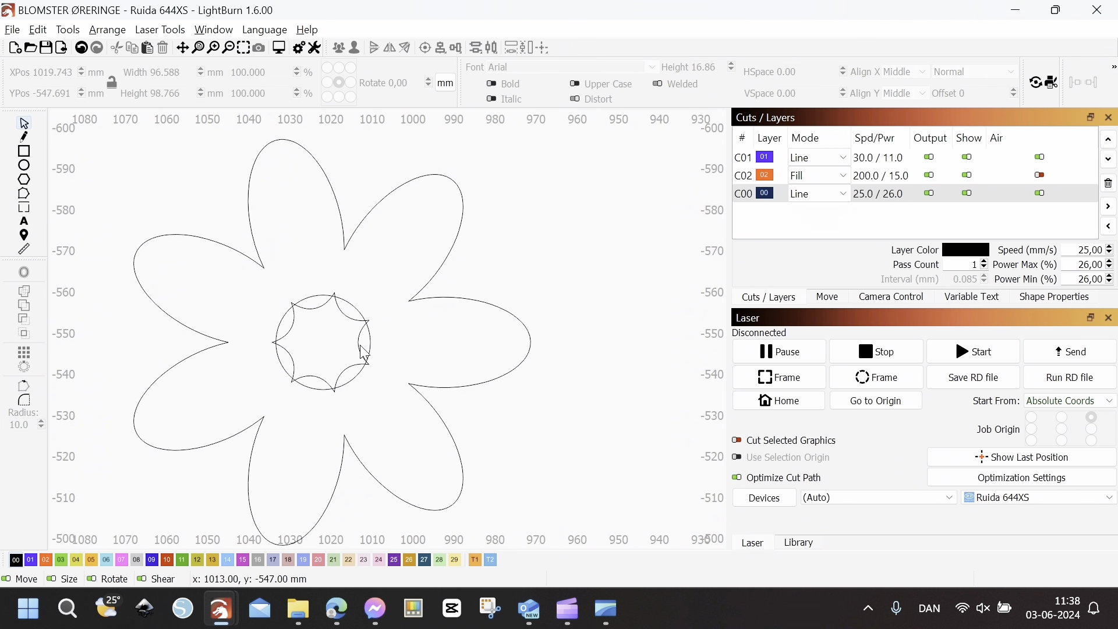
left_click(365, 353)
left_click(388, 348)
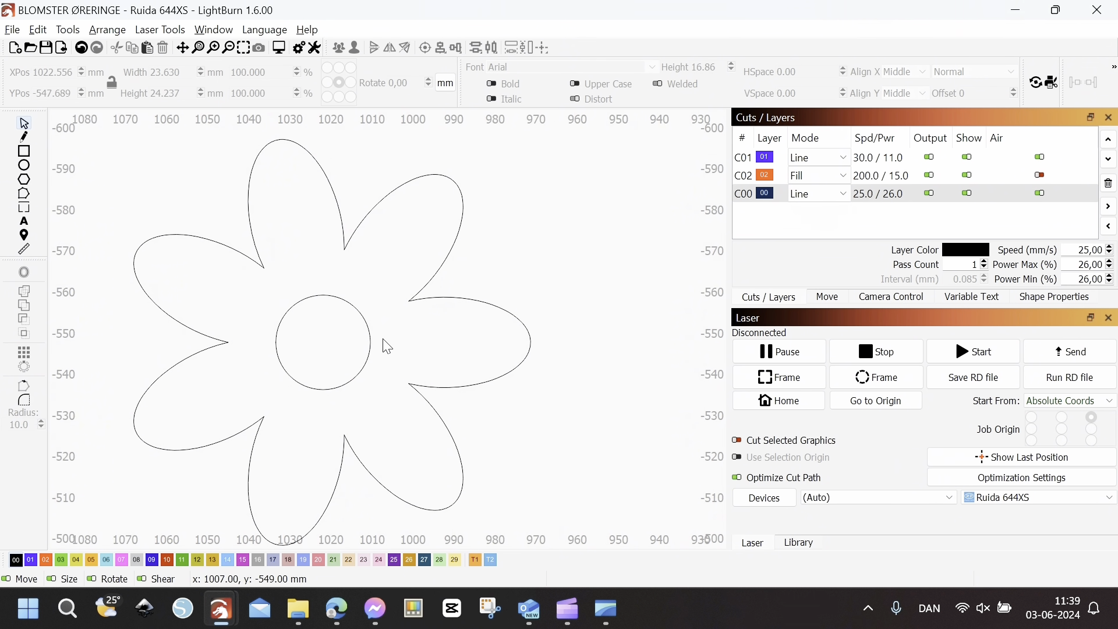
Step: Draw a straight line about 12 mm long from the welded flower's lower-left petal notch to the centre circle's edge
scroll(215, 225, "down", 4)
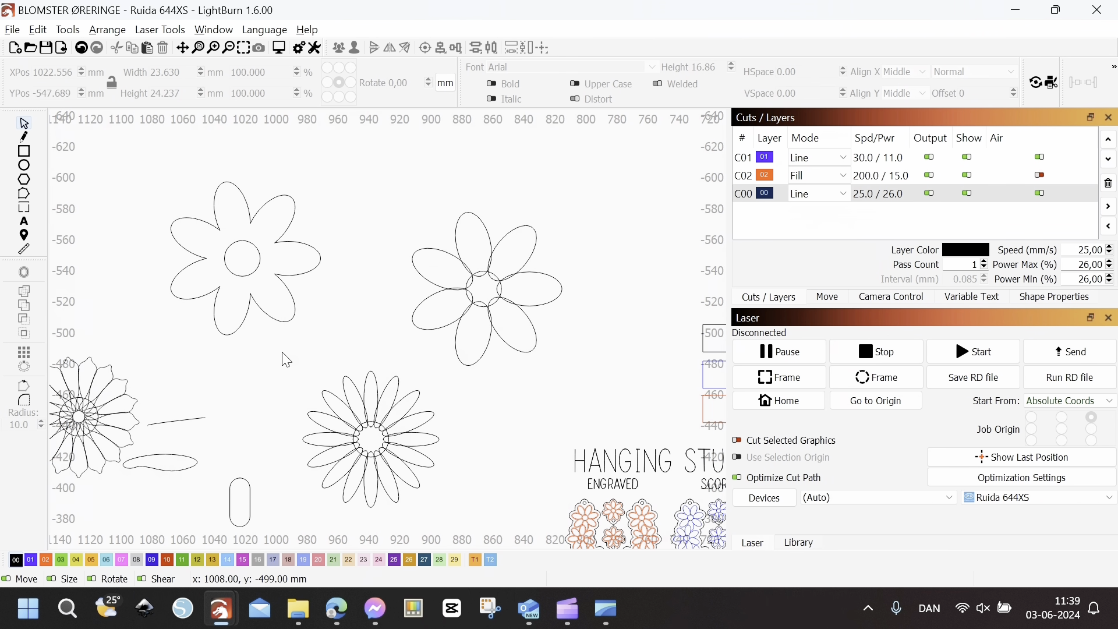
left_click_drag(476, 408, 331, 305)
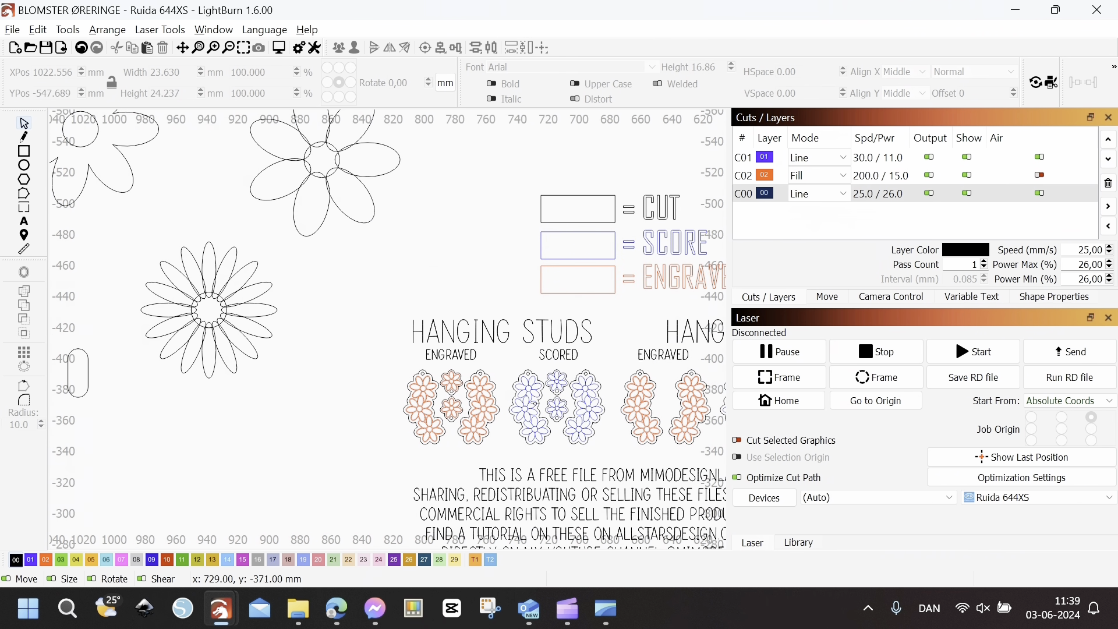
scroll(533, 403, "up", 5)
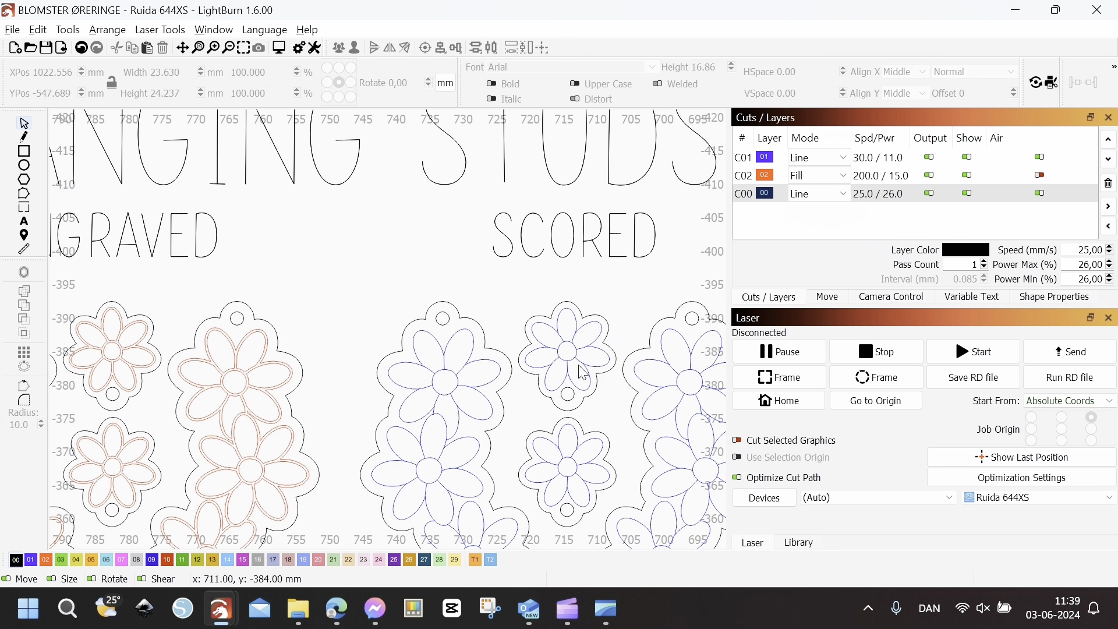
scroll(574, 342, "down", 7)
left_click_drag(211, 197, 544, 418)
scroll(533, 356, "up", 3)
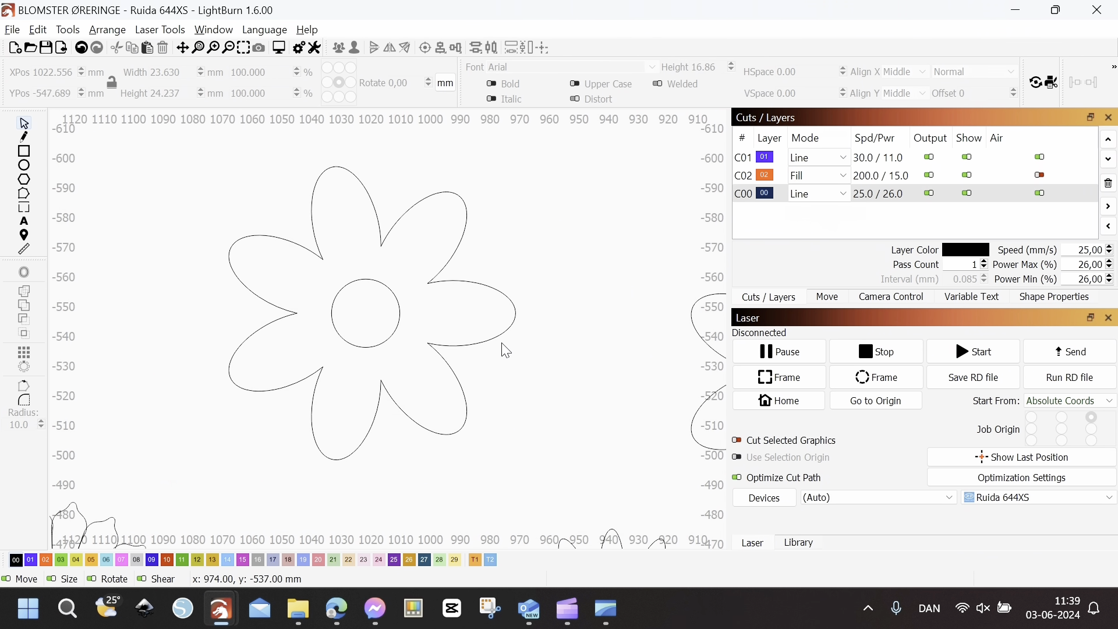
left_click(24, 136)
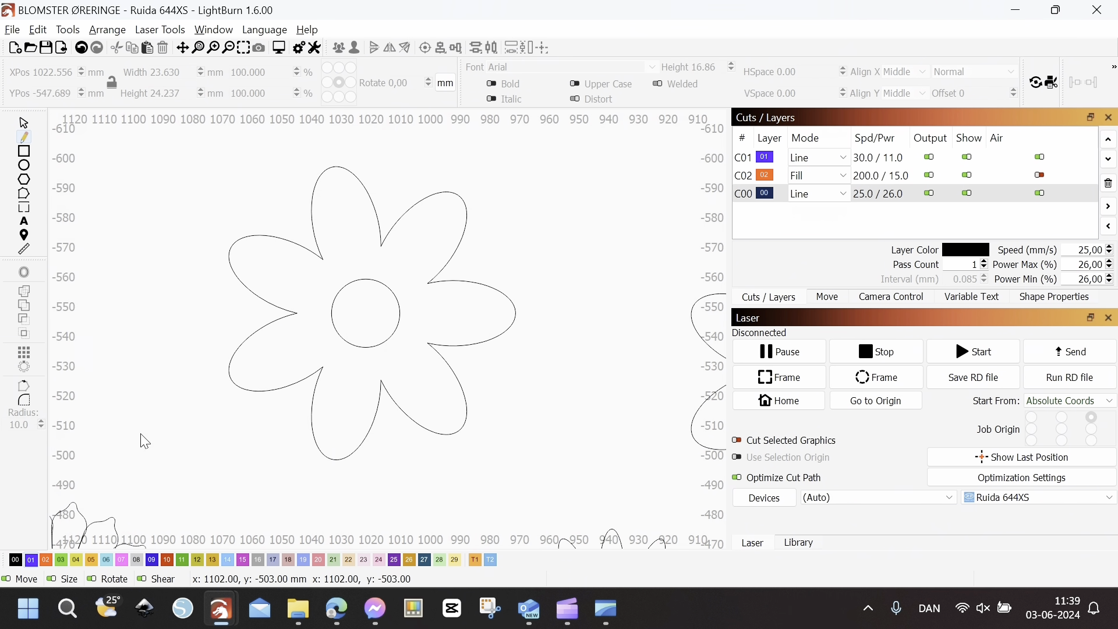
scroll(344, 365, "up", 3)
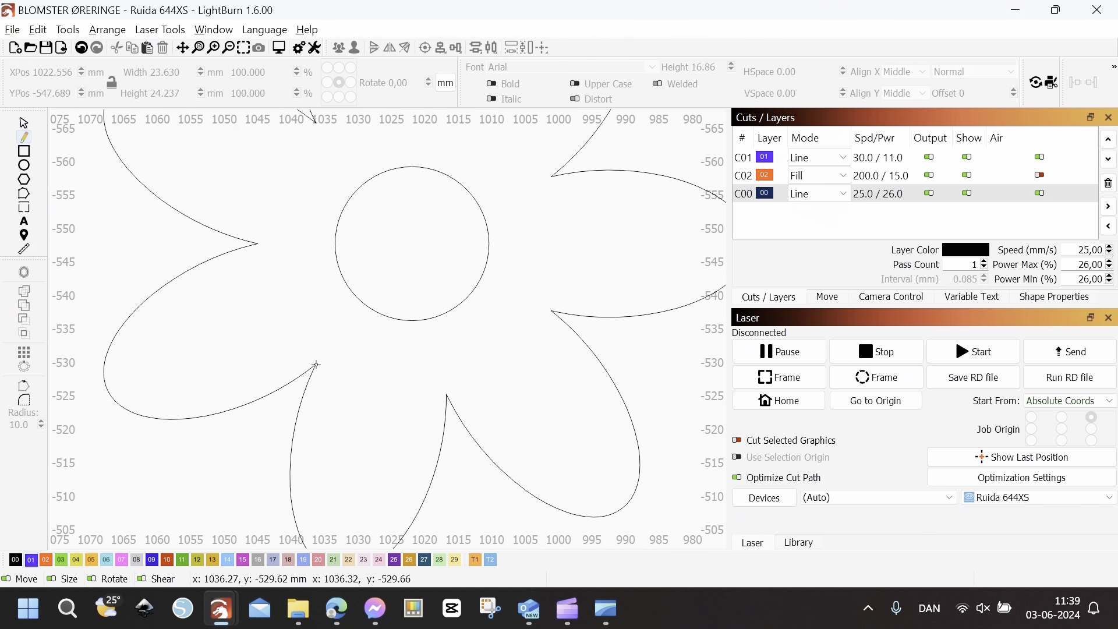
left_click(317, 365)
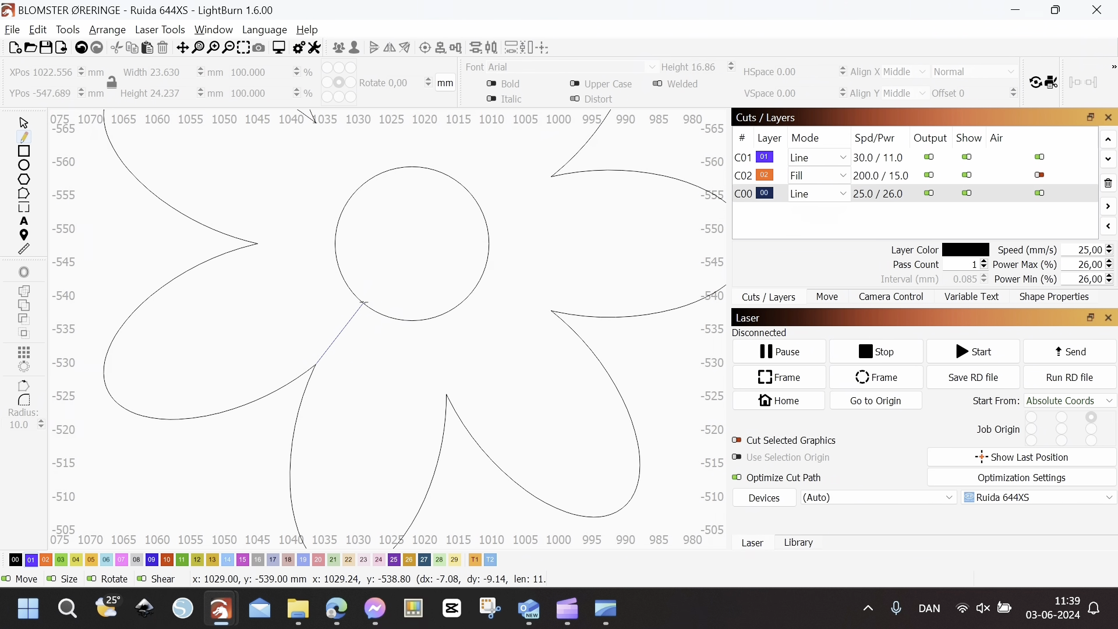
left_click(365, 303)
key("Escape")
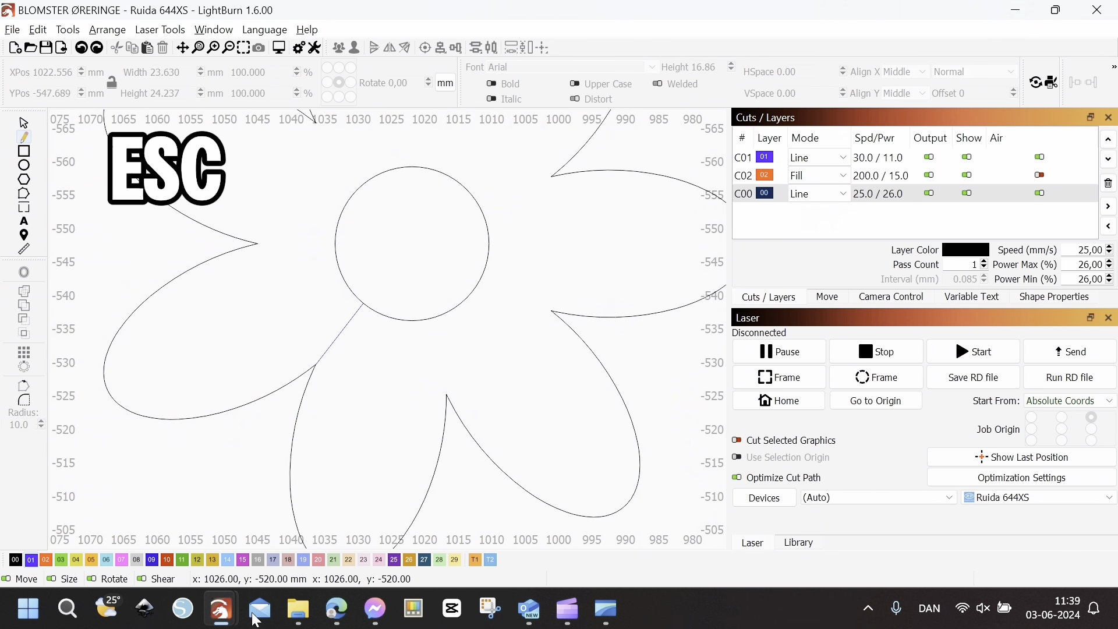
Step: Draw straight lines about 11.6 mm long from the flower's left and upper-left petal notches to the centre circle's edge
left_click(261, 243)
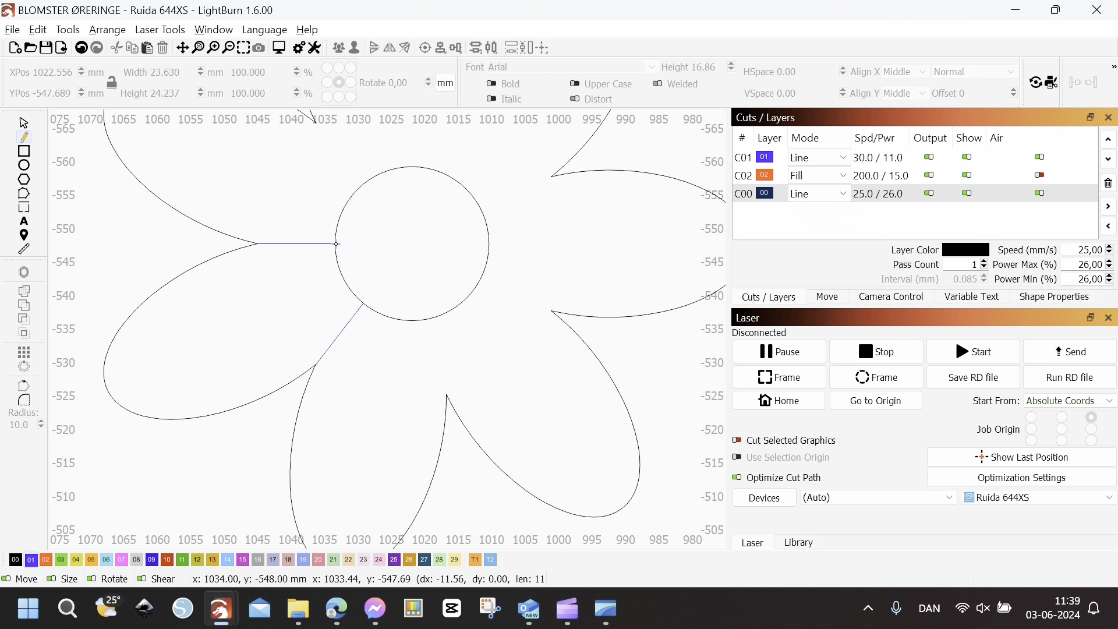
left_click(336, 244)
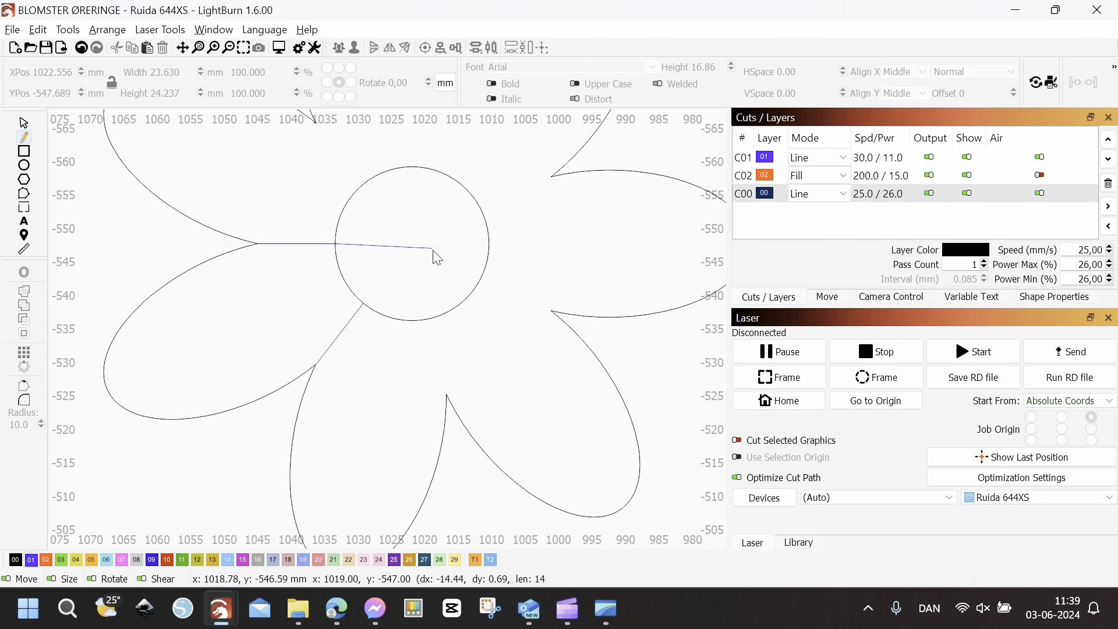
key("Escape")
left_click_drag(427, 237, 450, 431)
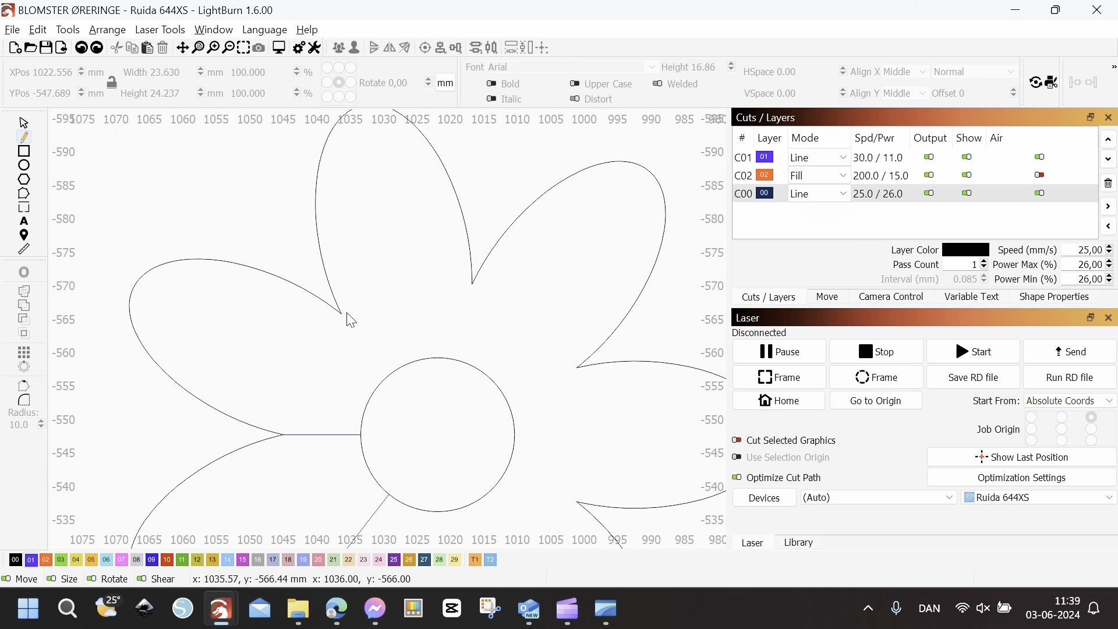
left_click(343, 314)
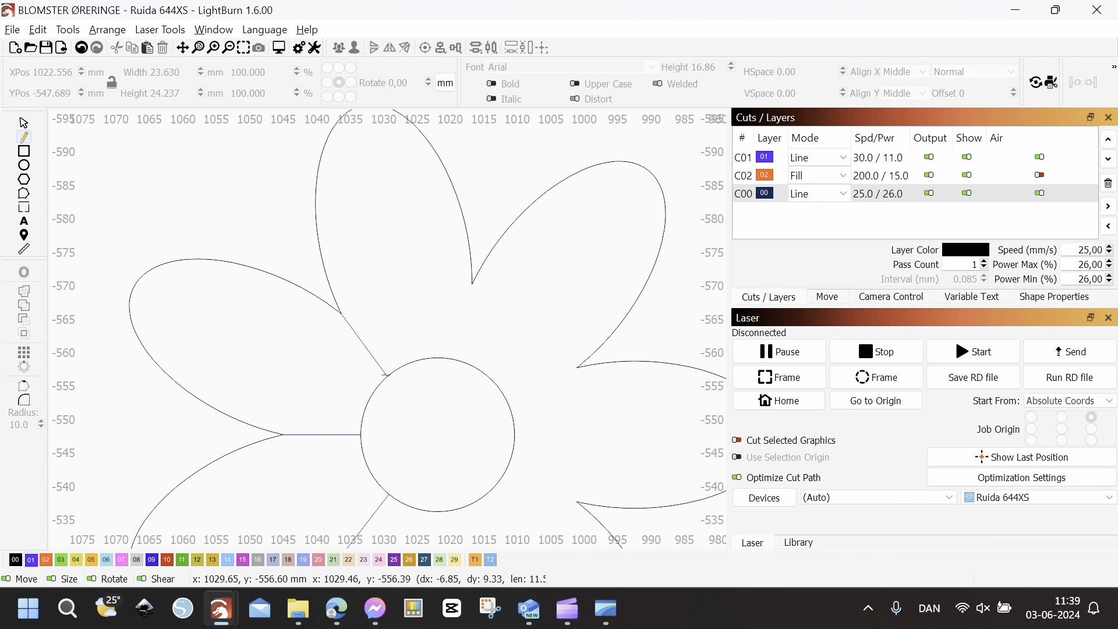
left_click(386, 375)
key("Escape")
Step: Draw straight lines from the flower's top and upper-right petal notches to the centre circle's edge
left_click(472, 284)
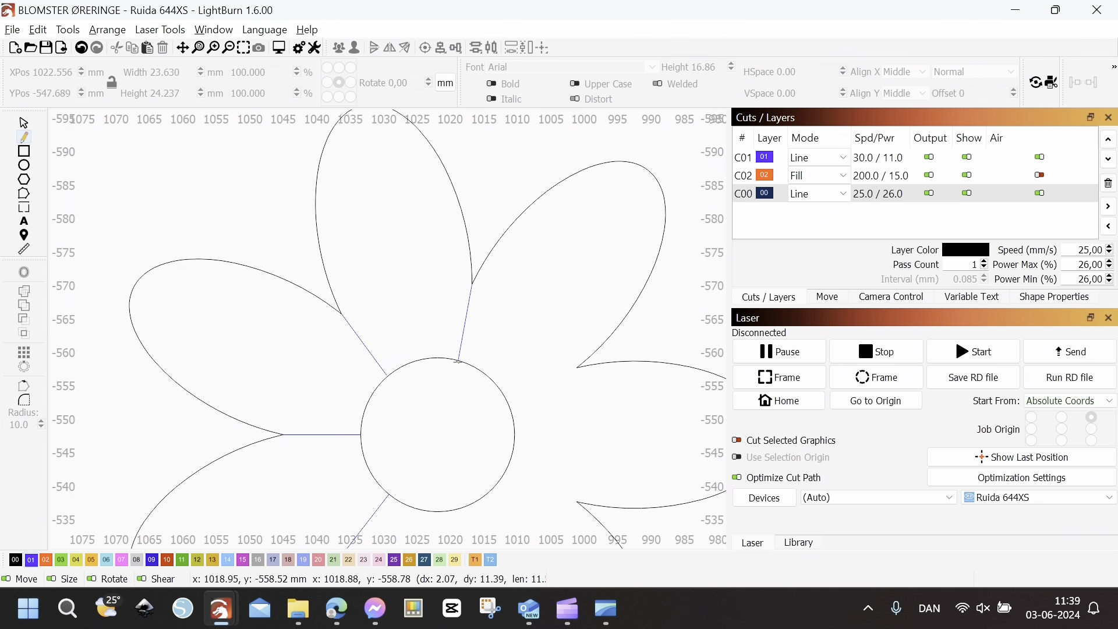
left_click(459, 361)
key("Escape")
left_click(577, 370)
left_click(507, 404)
key("Escape")
Step: Draw straight lines from the lower-right petal notch to just inside the centre circle and from the bottom notch to the circle's edge
left_click_drag(483, 434, 361, 309)
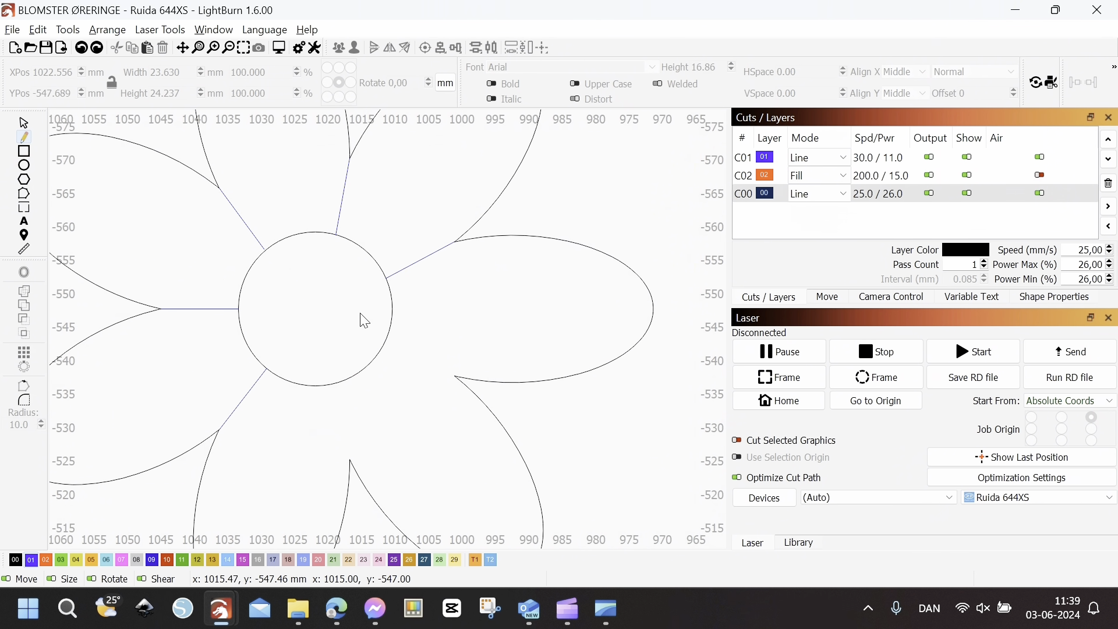
left_click(454, 376)
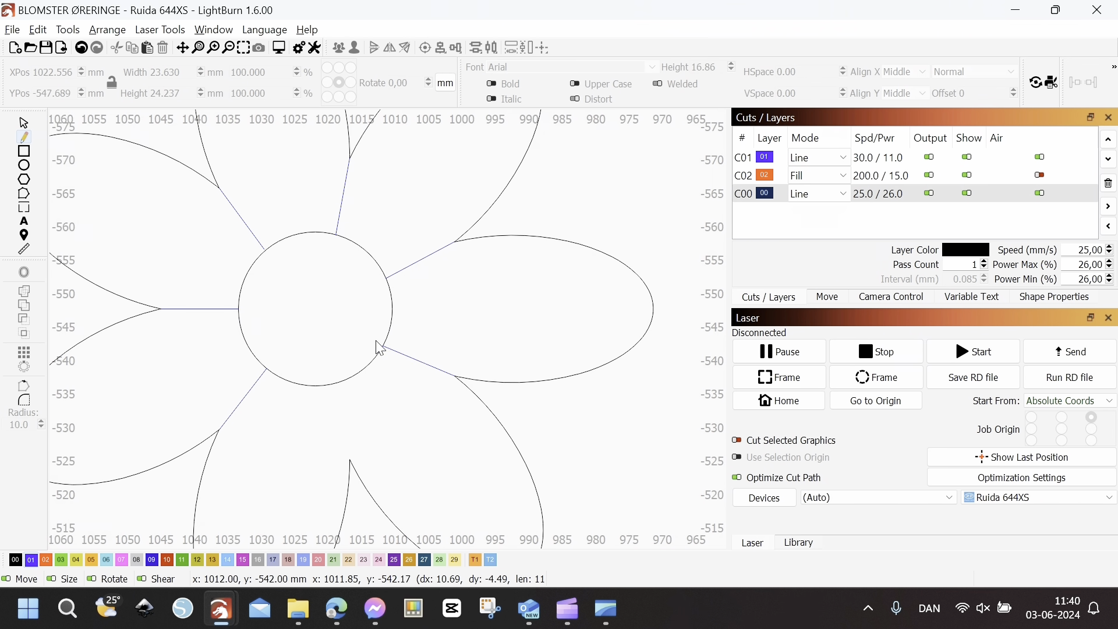
left_click(367, 334)
key("Escape")
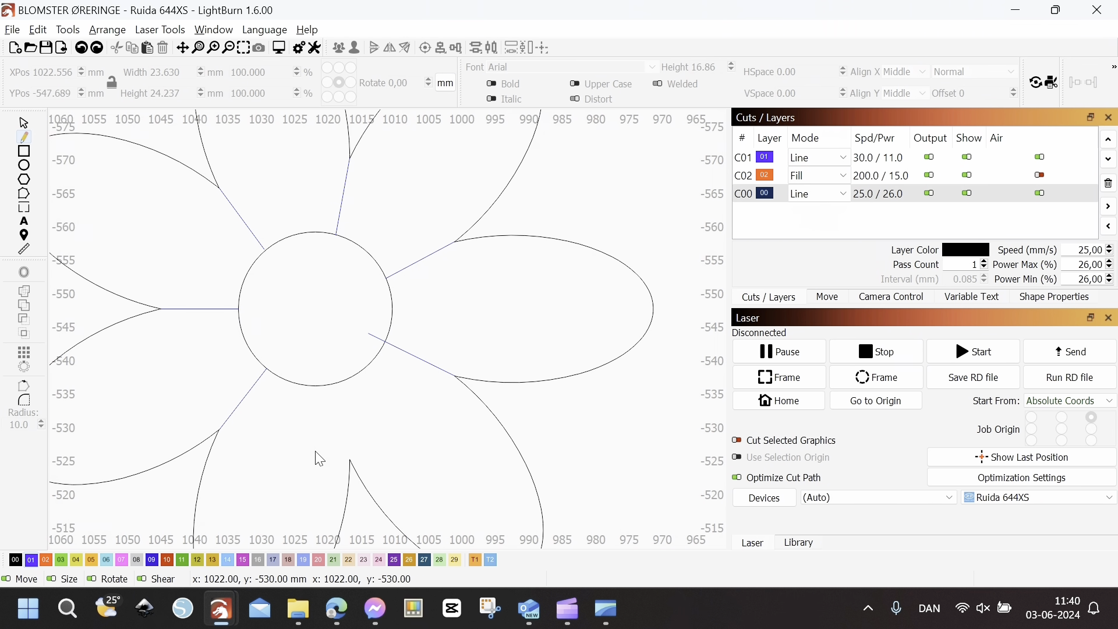
left_click(348, 455)
left_click(335, 384)
key("Escape")
Step: Edit the nodes of the upper-left connecting line and bend it into a slight curve continuing the top petal's outline
scroll(406, 424, "down", 4)
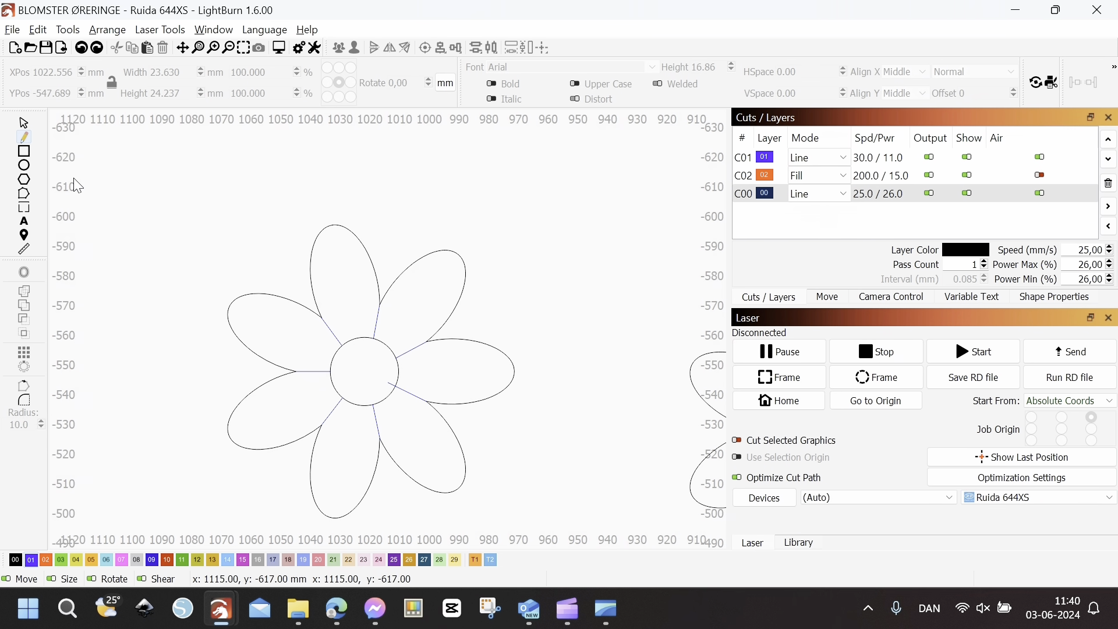
left_click(22, 195)
scroll(367, 379, "up", 5)
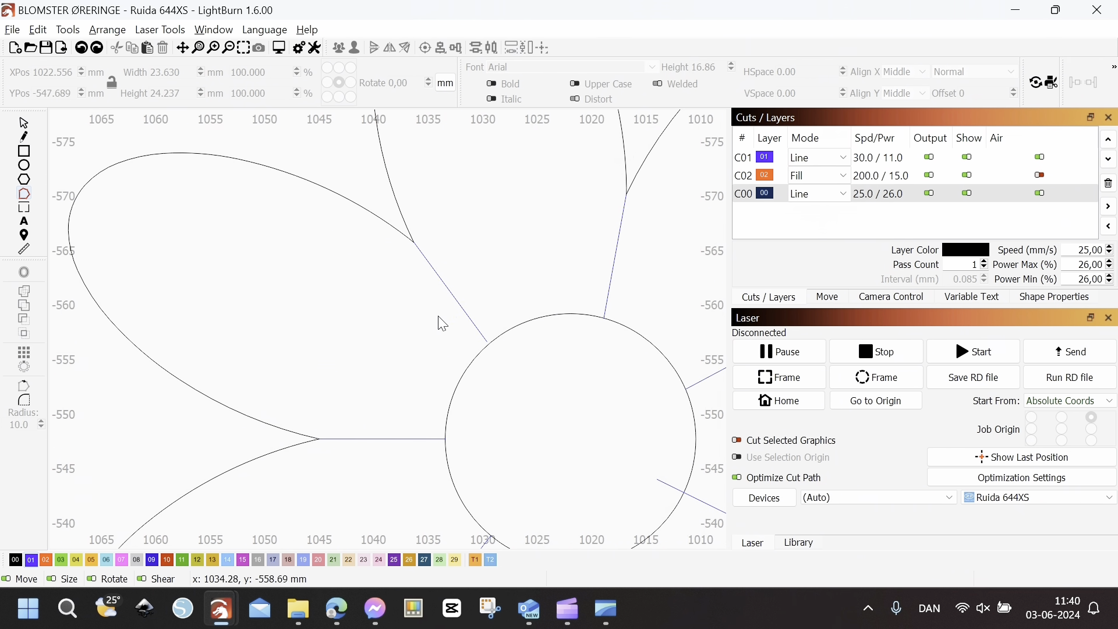
left_click(456, 299)
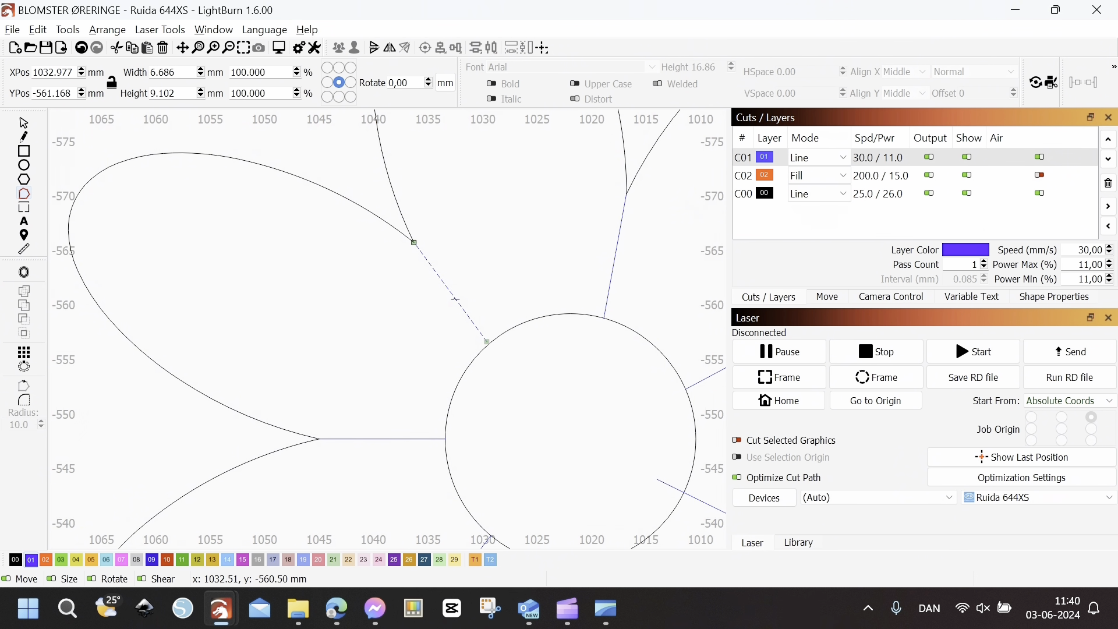
left_click_drag(456, 299, 483, 278)
key("l")
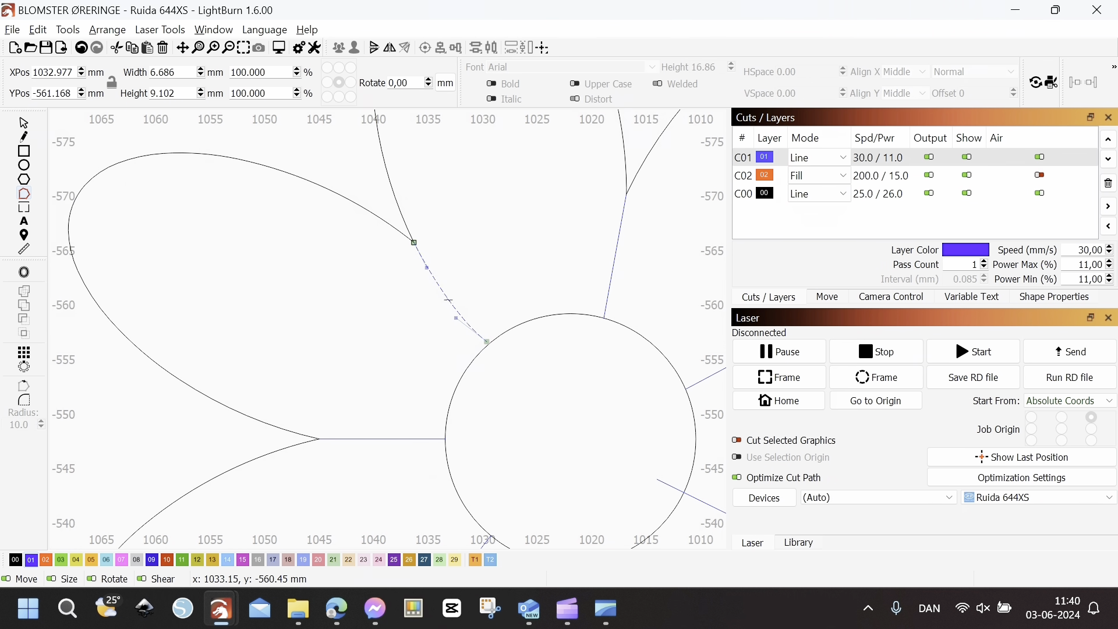
Step: Move the inner end node of the upper-left connecting curve exactly onto the centre circle's edge
scroll(483, 354, "up", 6)
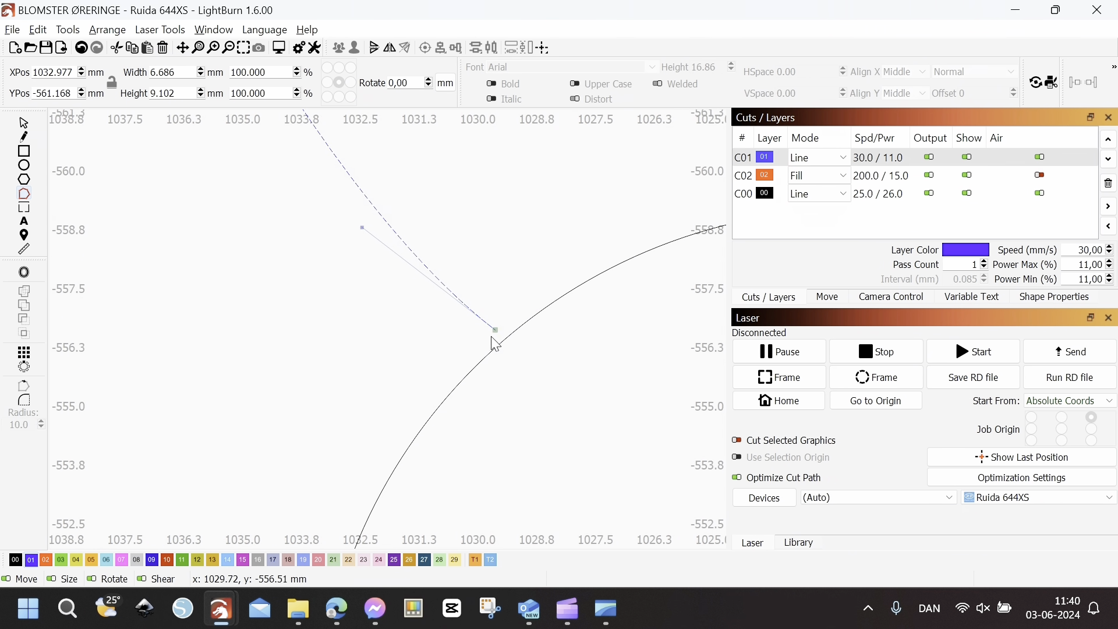
scroll(506, 340, "up", 1)
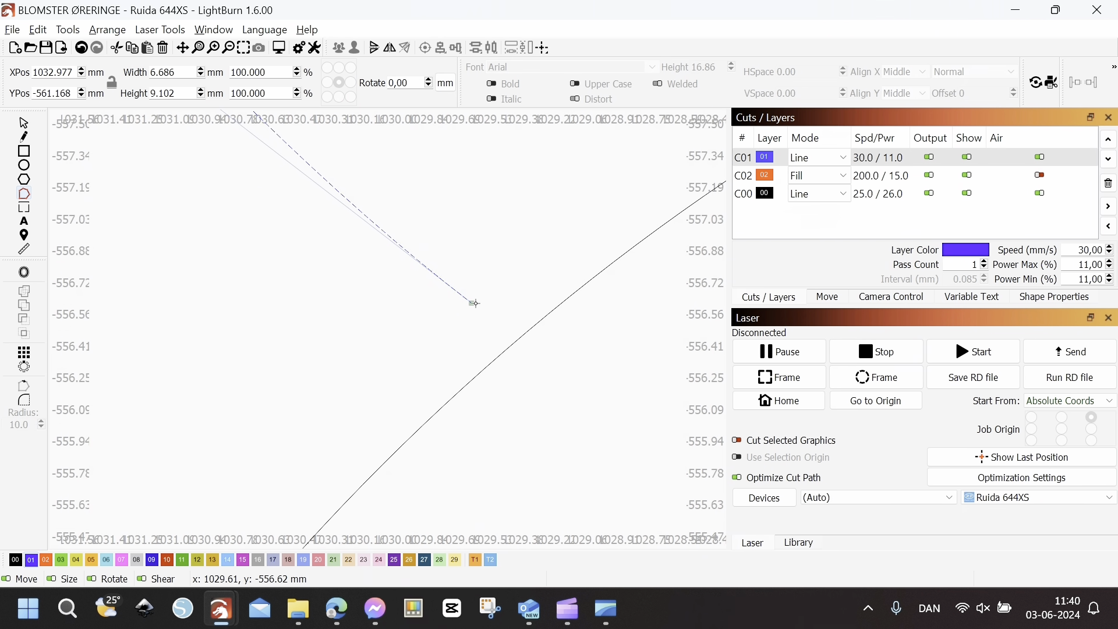
left_click_drag(472, 303, 514, 344)
scroll(545, 362, "down", 7)
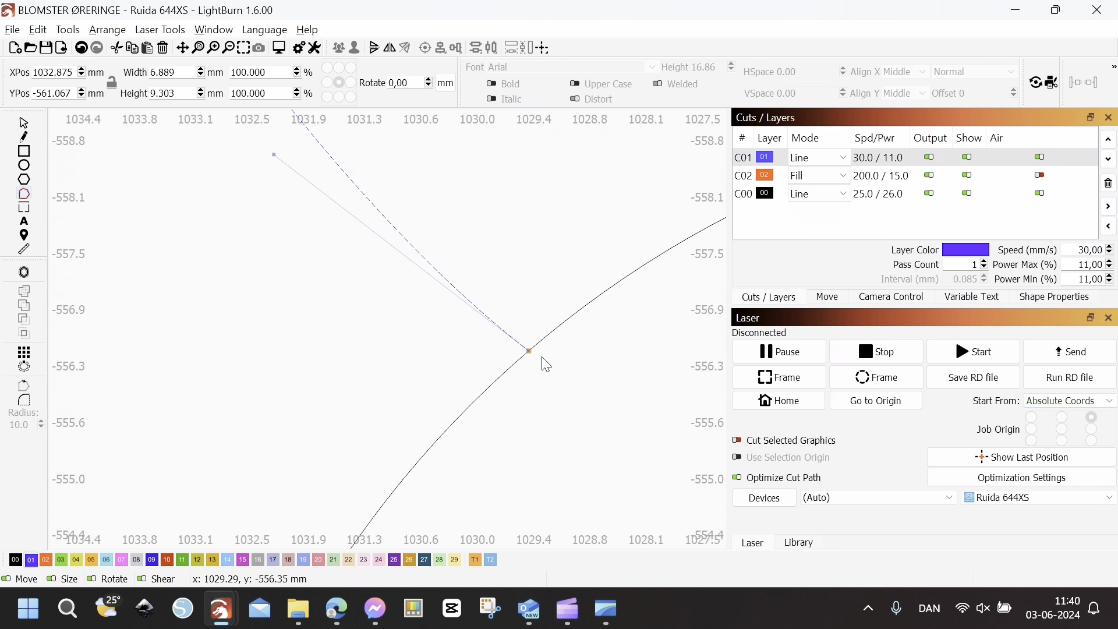
scroll(460, 278, "up", 10)
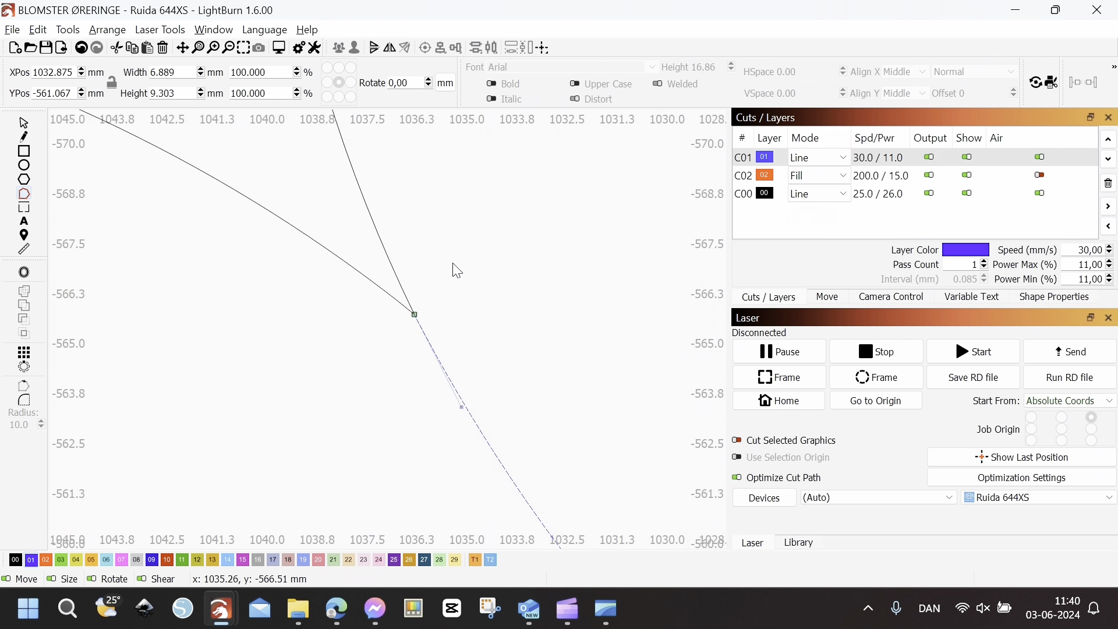
scroll(380, 341, "down", 9)
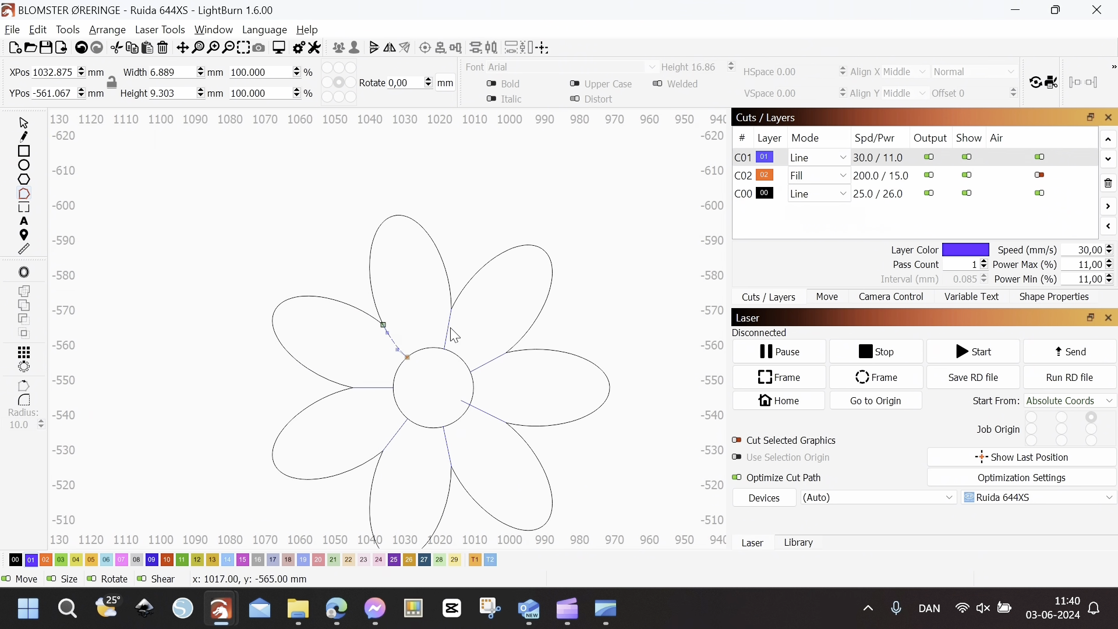
Step: Bend the connecting line at the top petal notch into a slight curve continuing the top petal's right side
left_click(447, 329)
scroll(447, 333, "up", 10)
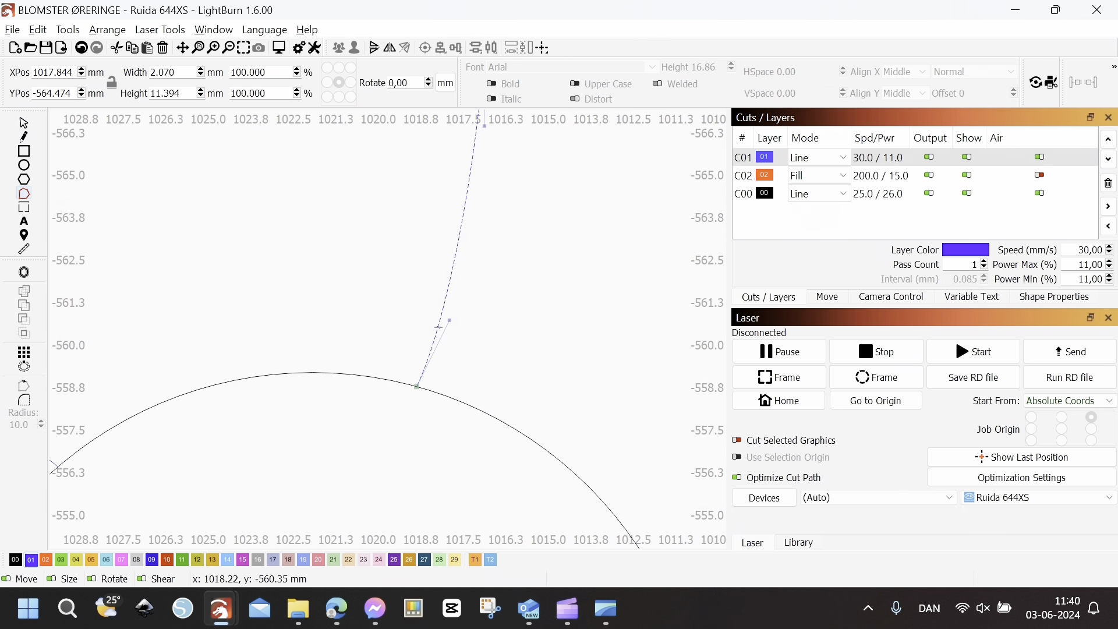
scroll(450, 321, "down", 7)
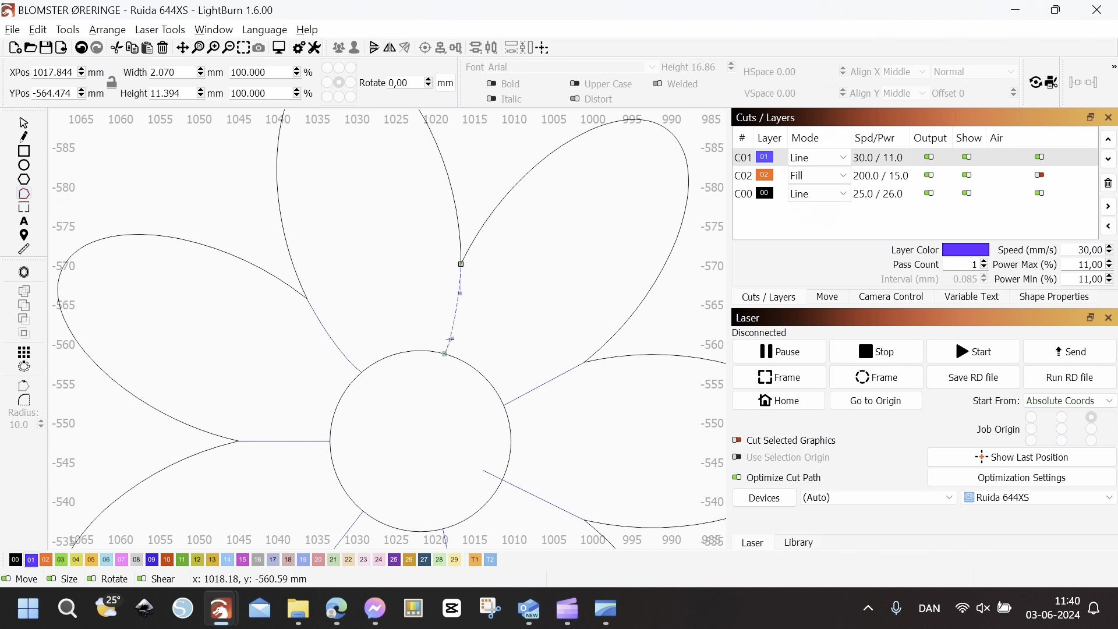
mouse_move(463, 341)
left_mouse_down()
mouse_move(502, 317)
mouse_move(418, 313)
mouse_move(464, 310)
mouse_move(467, 328)
left_mouse_up()
scroll(463, 347, "up", 10)
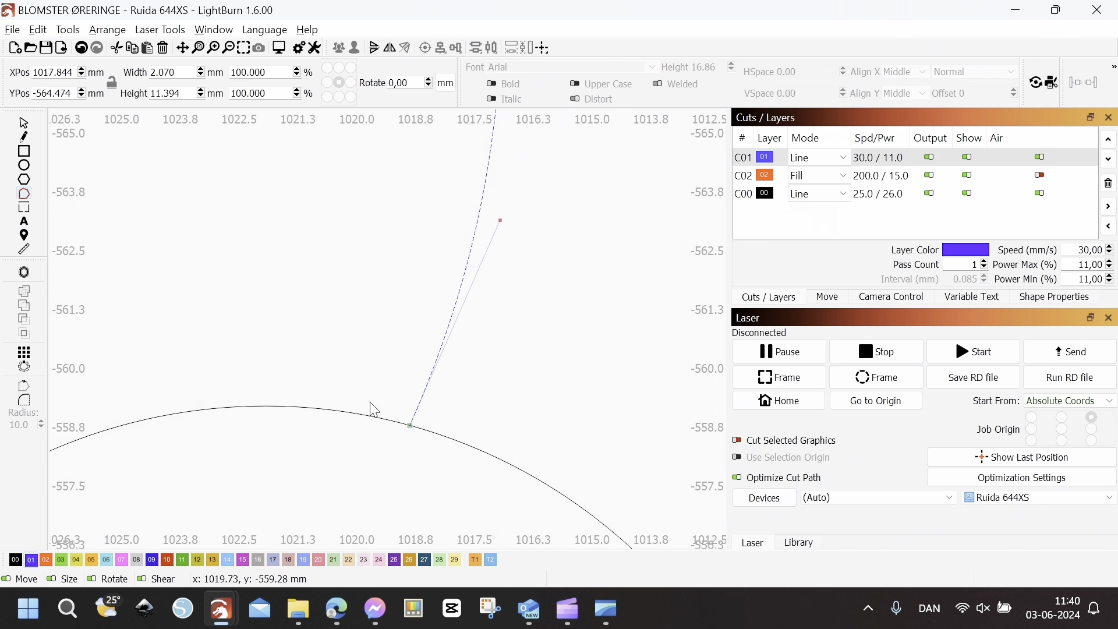
scroll(457, 450, "down", 12)
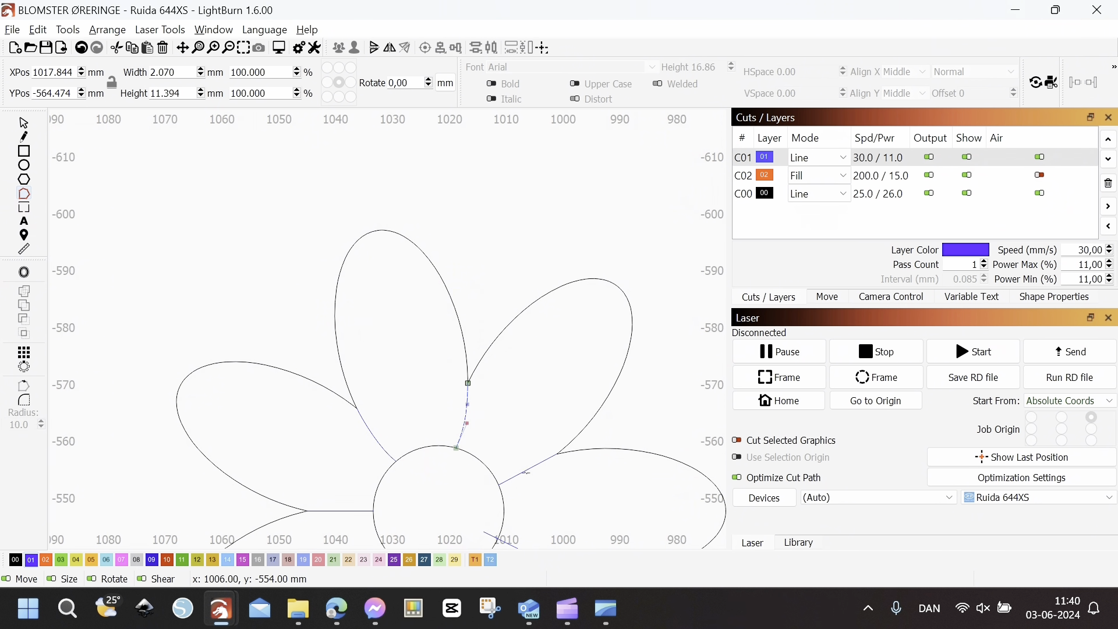
Step: Bend the upper-right connecting line into a curve continuing the right petal's upper edge and refine it with its control handles
left_click(523, 469)
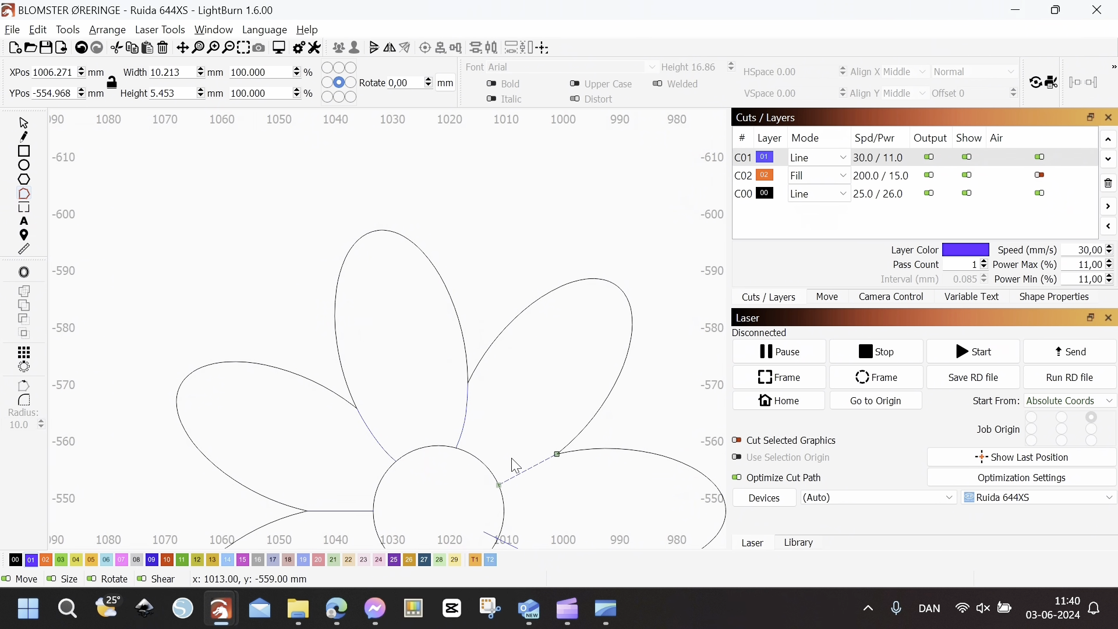
left_click_drag(531, 470, 525, 466)
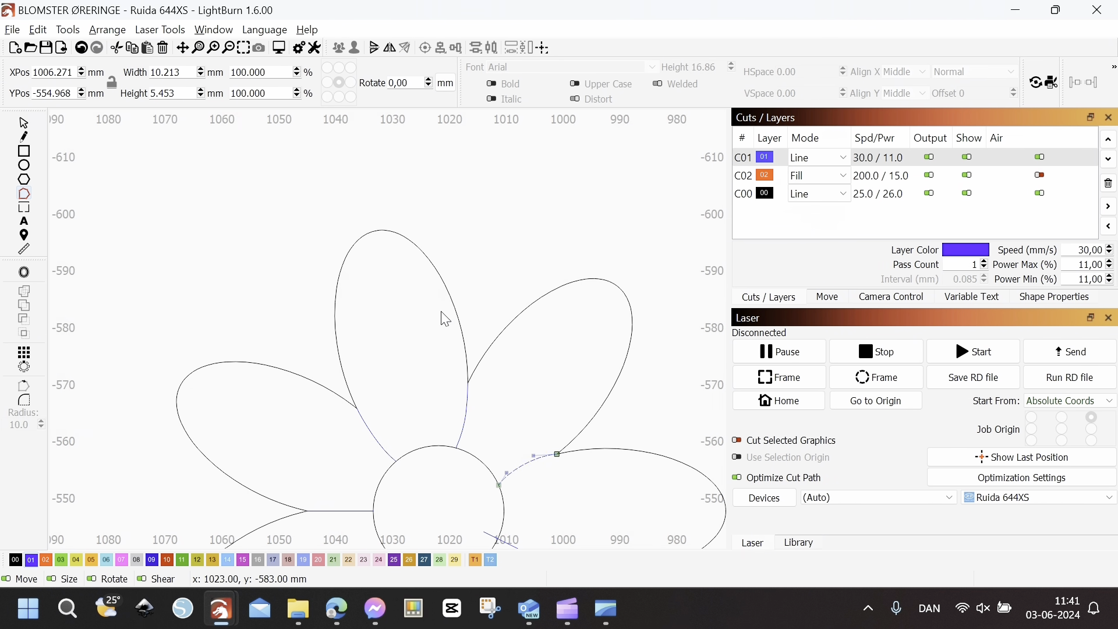
left_click_drag(524, 418, 457, 329)
scroll(466, 370, "up", 8)
left_click_drag(344, 446, 357, 449)
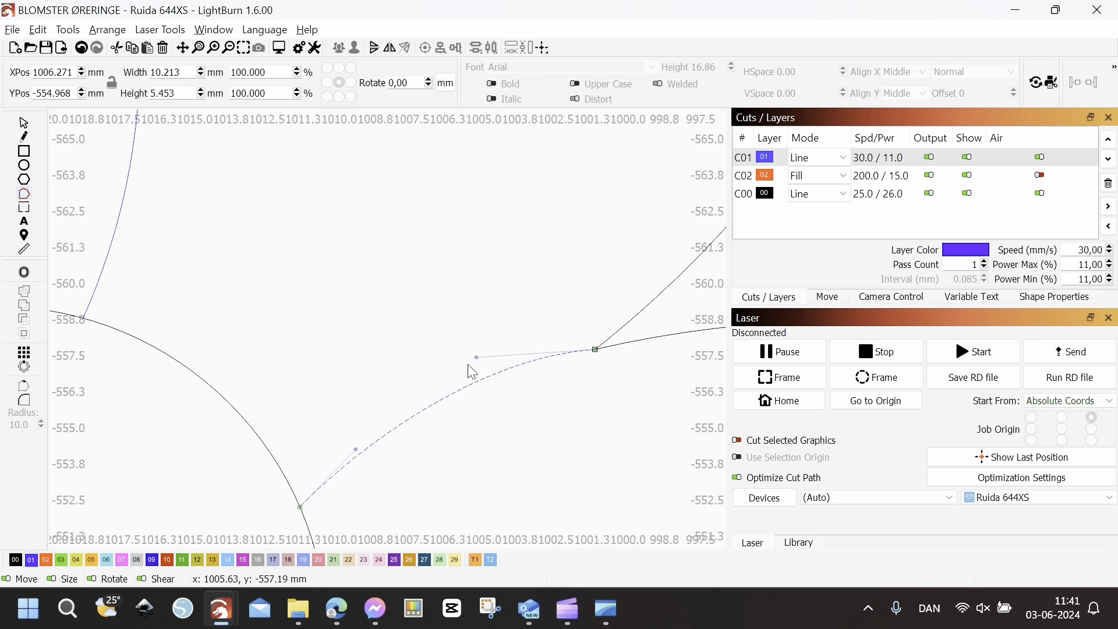
left_click_drag(477, 359, 470, 370)
scroll(472, 370, "down", 6)
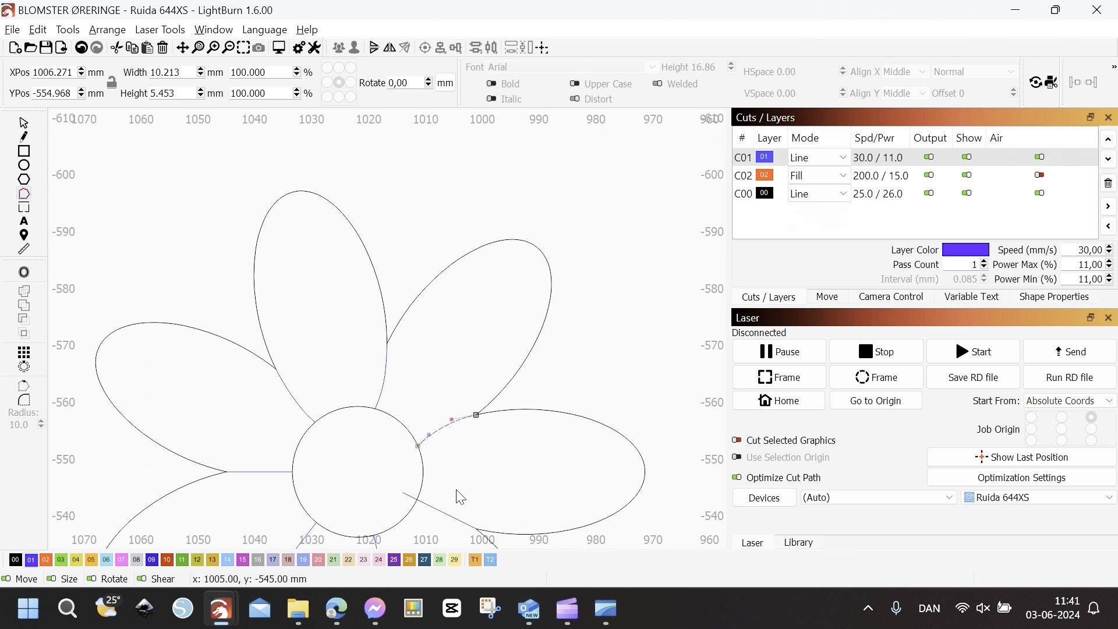
Step: Shorten the lower-right connecting line to end on the centre circle's edge and bend it to continue the right petal's lower edge
scroll(453, 449, "up", 3)
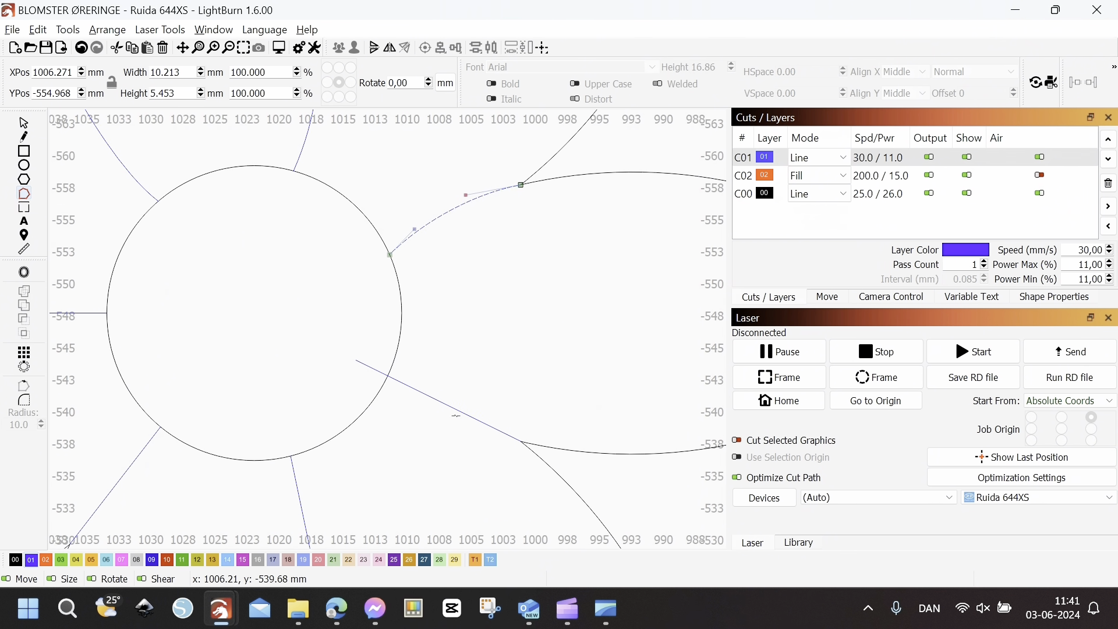
left_click(461, 412)
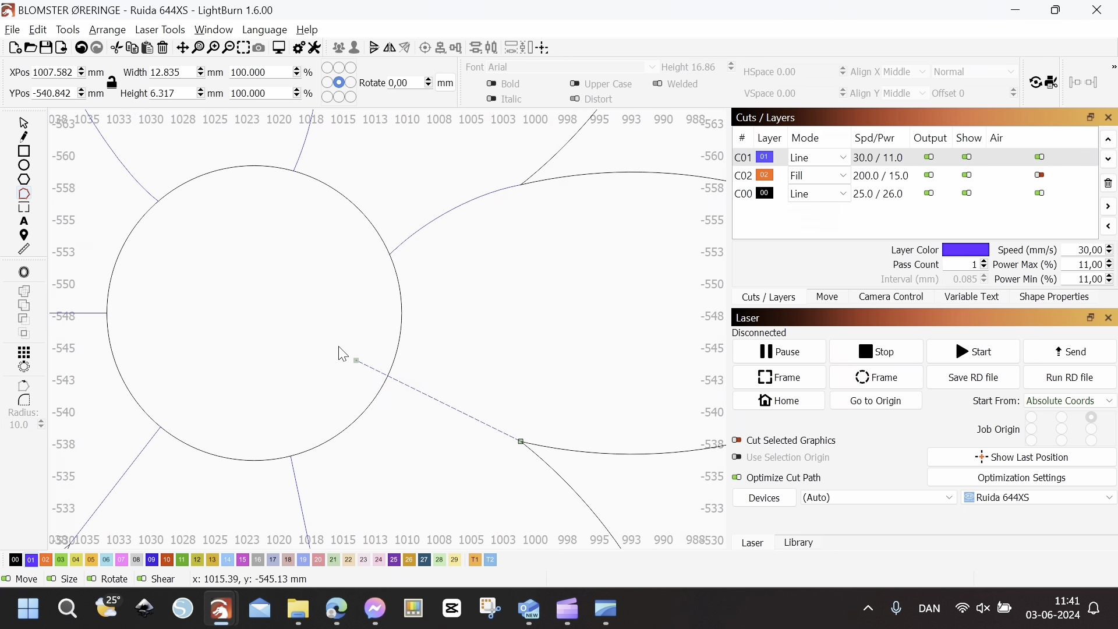
left_click_drag(356, 361, 387, 376)
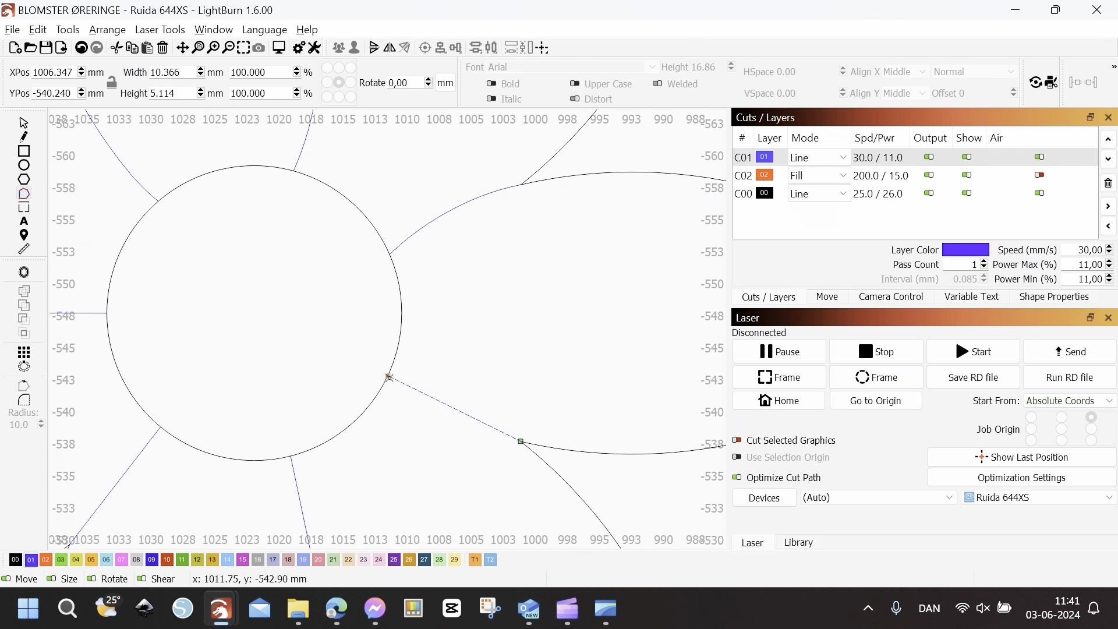
left_click_drag(437, 401, 444, 412)
Step: Move the bottom connecting line's outer node onto the tip of the petal notch and bend the line into a slight curve
scroll(448, 380, "down", 3)
left_click(394, 431)
scroll(397, 460, "up", 10)
scroll(372, 231, "up", 4)
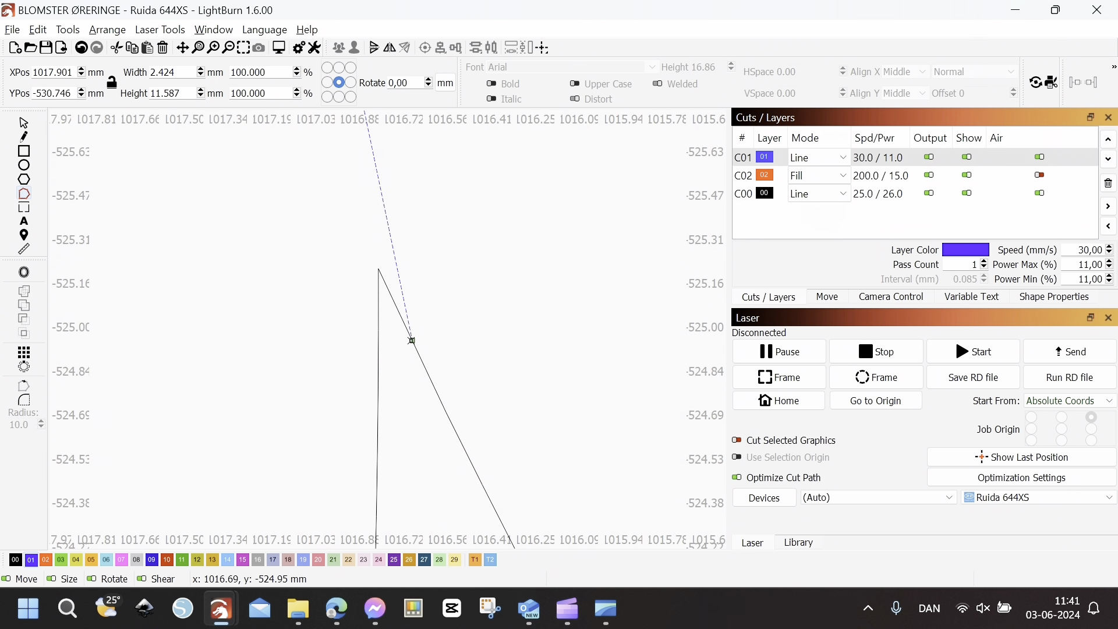
left_click_drag(412, 341, 379, 269)
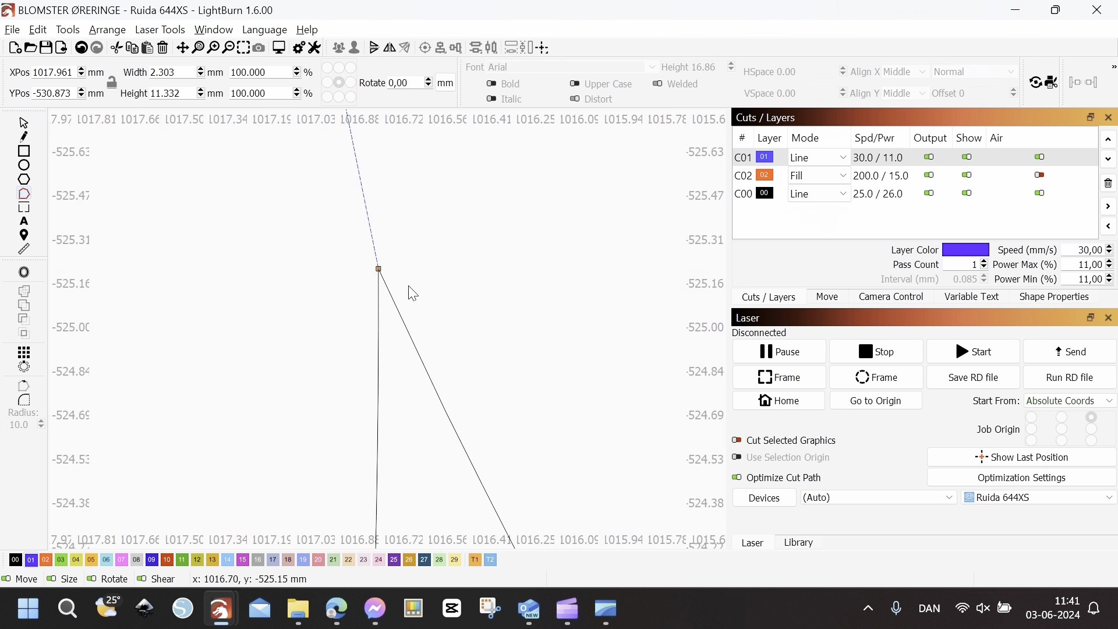
scroll(425, 332, "down", 10)
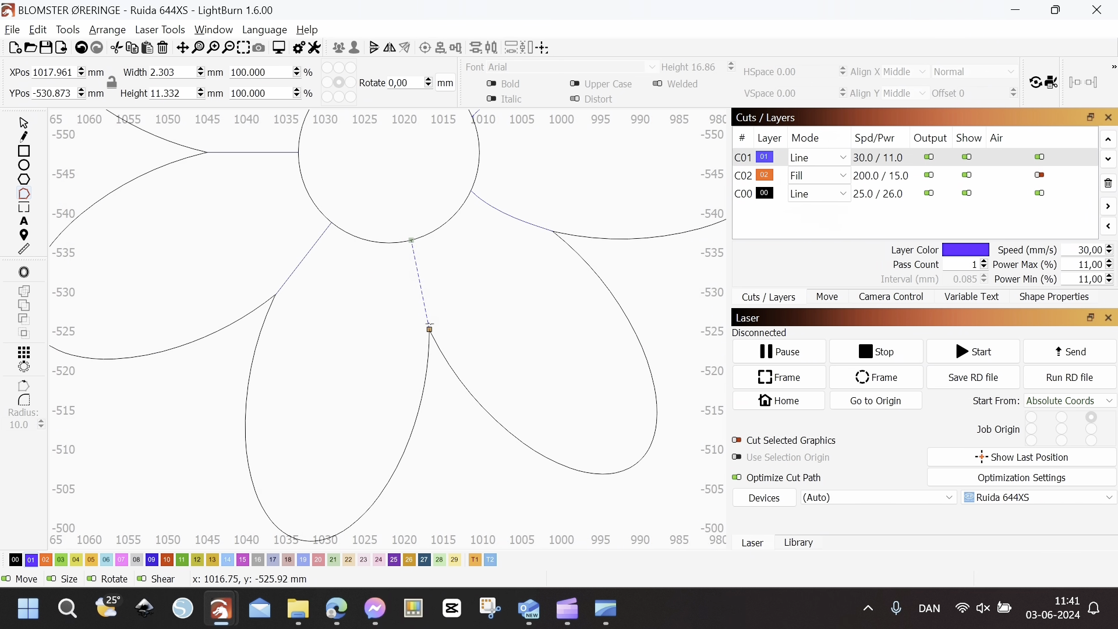
left_click_drag(424, 286, 426, 286)
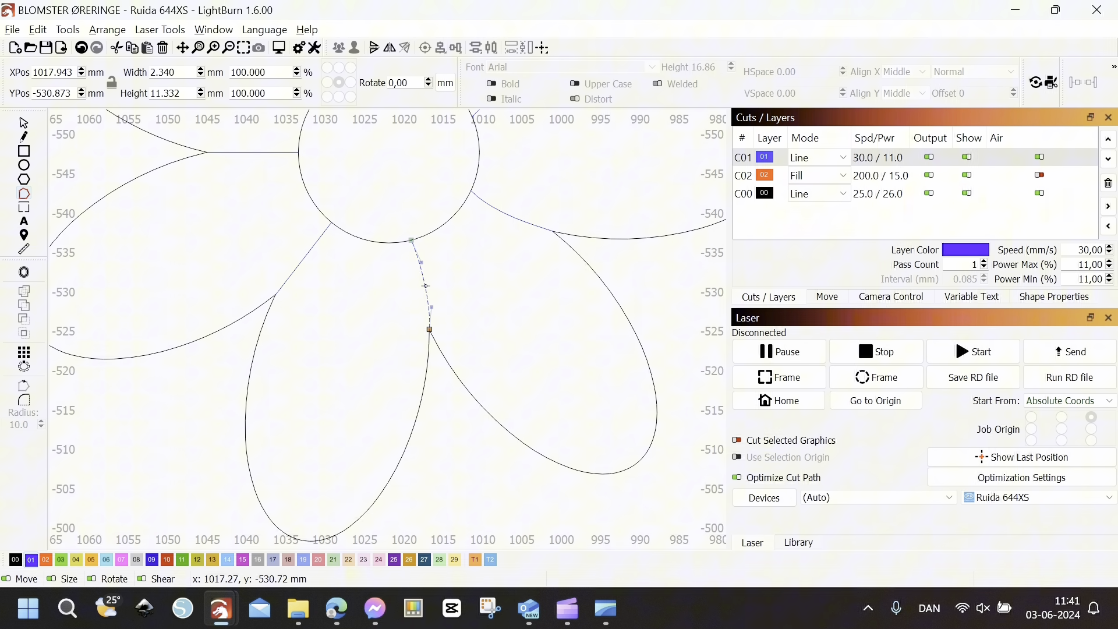
Step: Bend the lower-left and left connecting lines into slight curves between their petal notches and the centre circle, then leave node editing
left_click(300, 263)
left_click_drag(300, 263, 297, 250)
left_click_drag(274, 210, 371, 353)
left_click(352, 296)
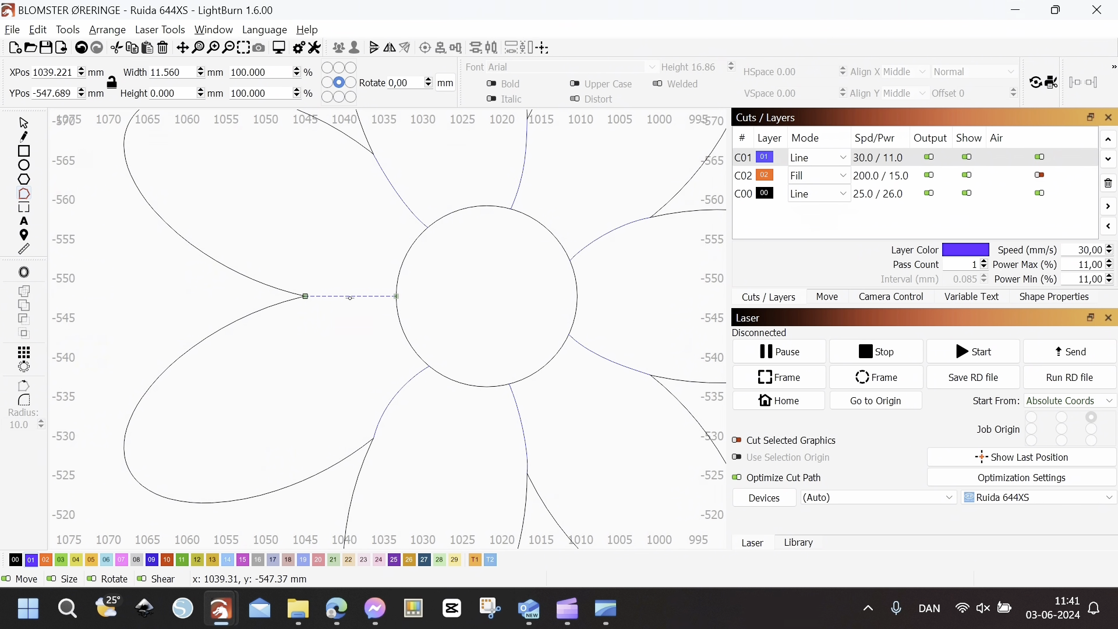
left_click_drag(351, 296, 354, 289)
scroll(424, 287, "down", 6)
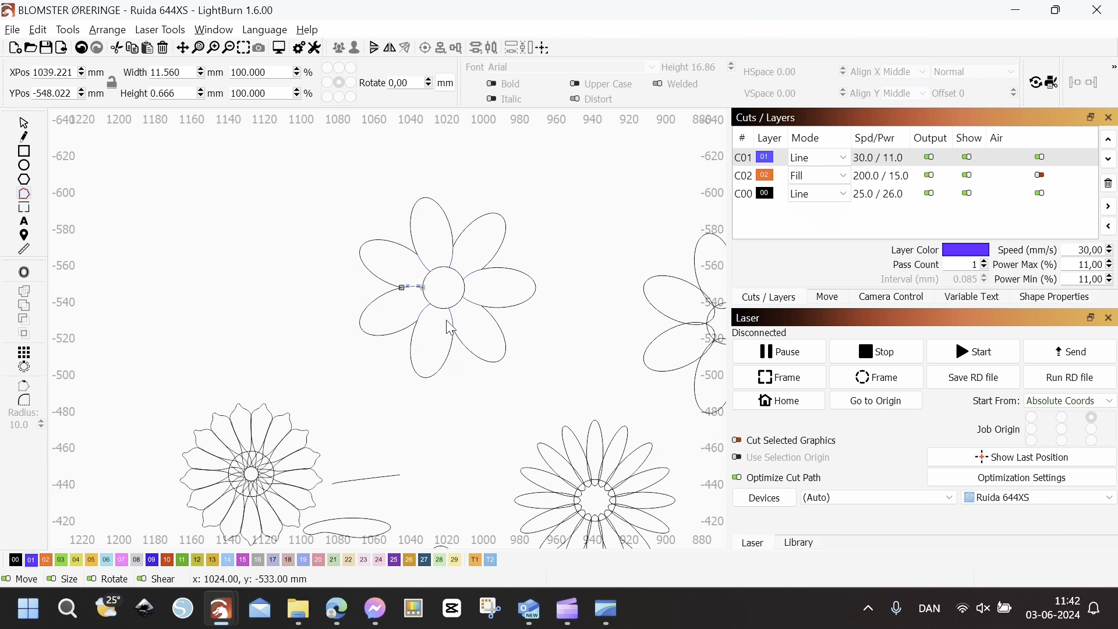
left_click(22, 124)
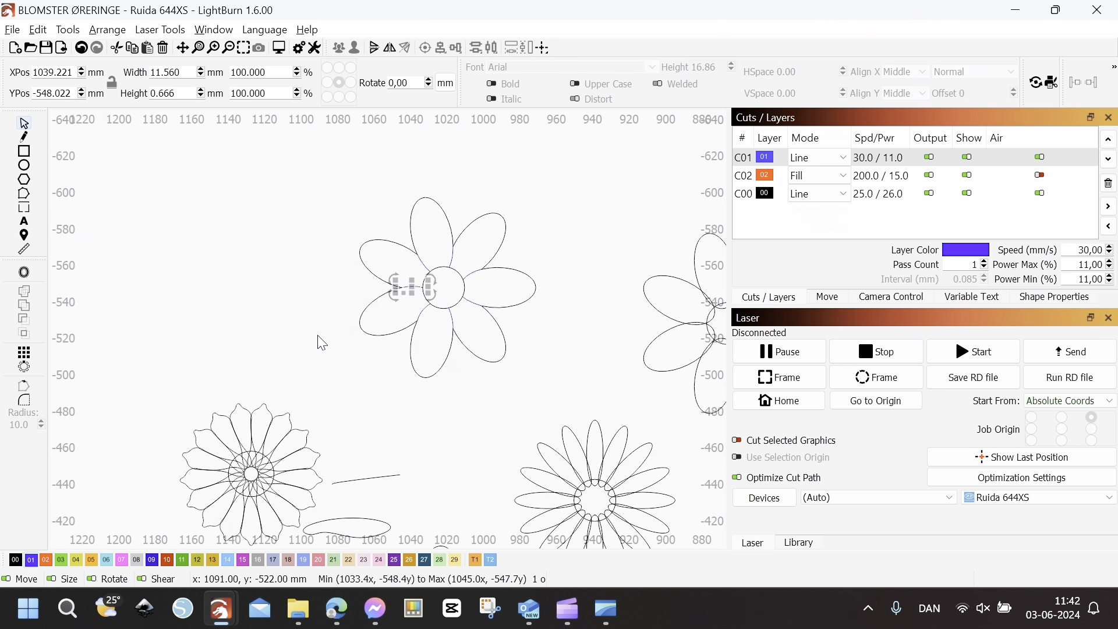
Step: Select the whole finished flower with its centre circle and curved connecting lines, and paste a copy of it in the empty area above
left_click(319, 337)
left_click_drag(553, 293, 507, 314)
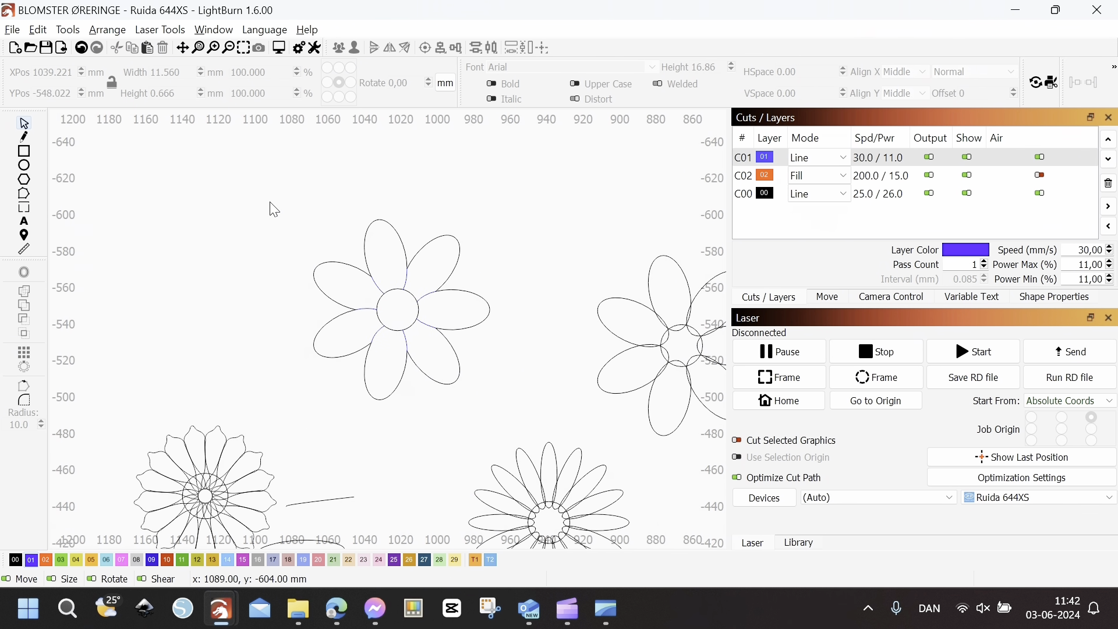
left_click_drag(274, 201, 523, 423)
scroll(430, 315, "down", 2)
scroll(408, 308, "up", 6)
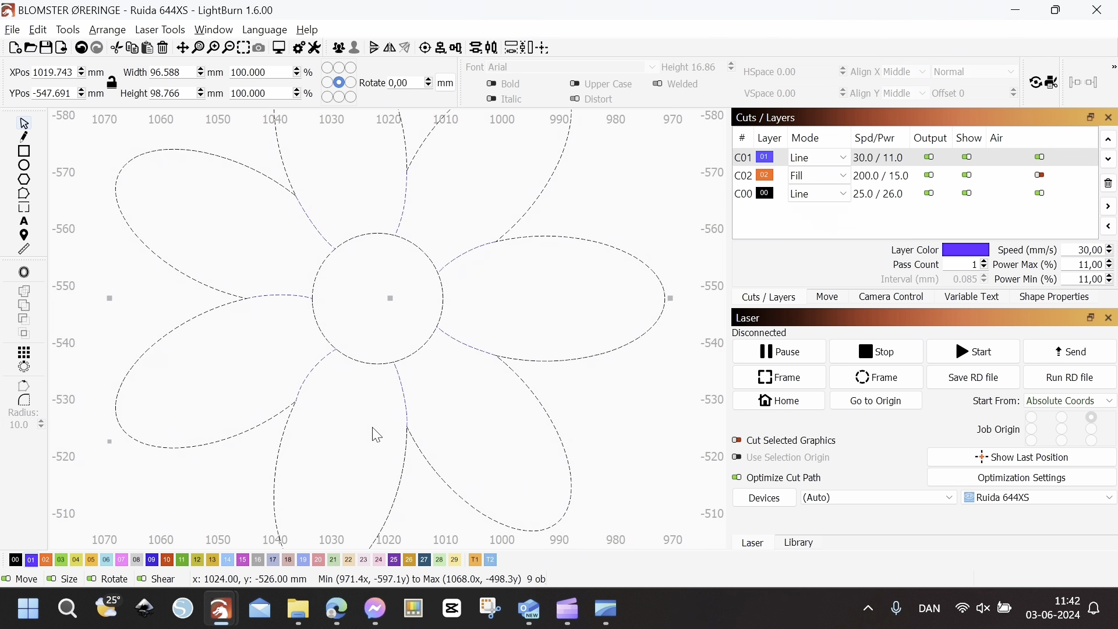
scroll(386, 319, "down", 3)
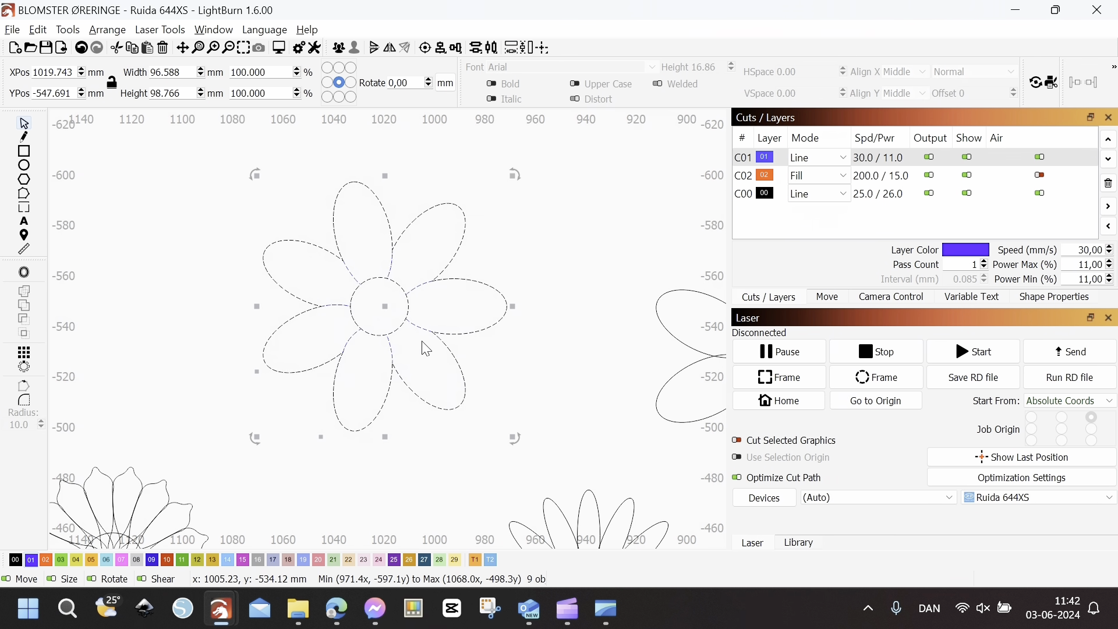
scroll(427, 349, "down", 4)
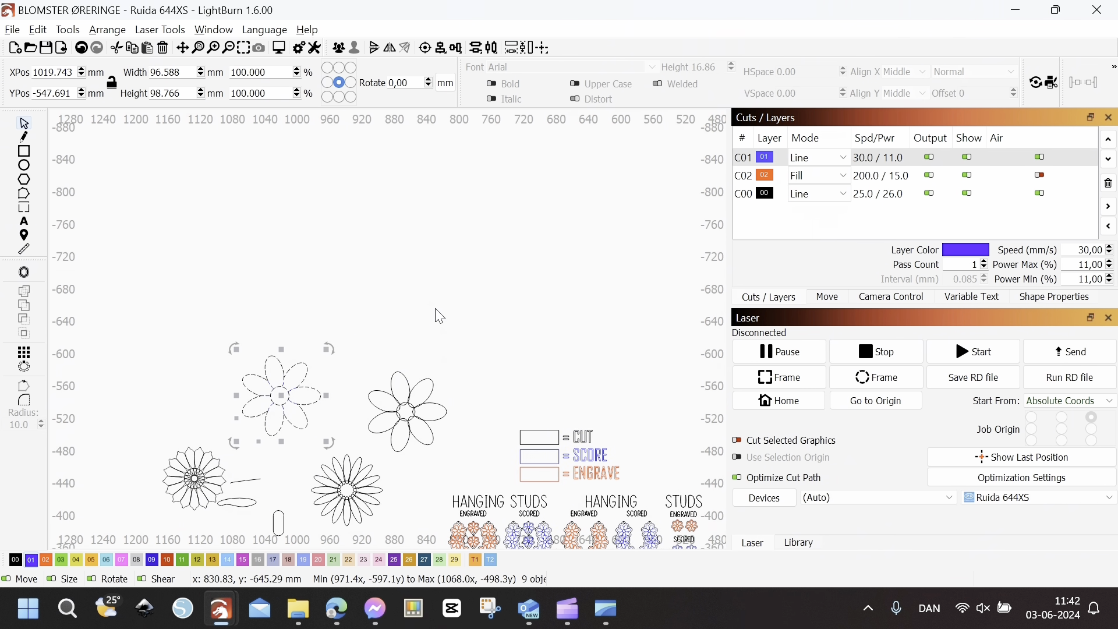
key("ctrl+v")
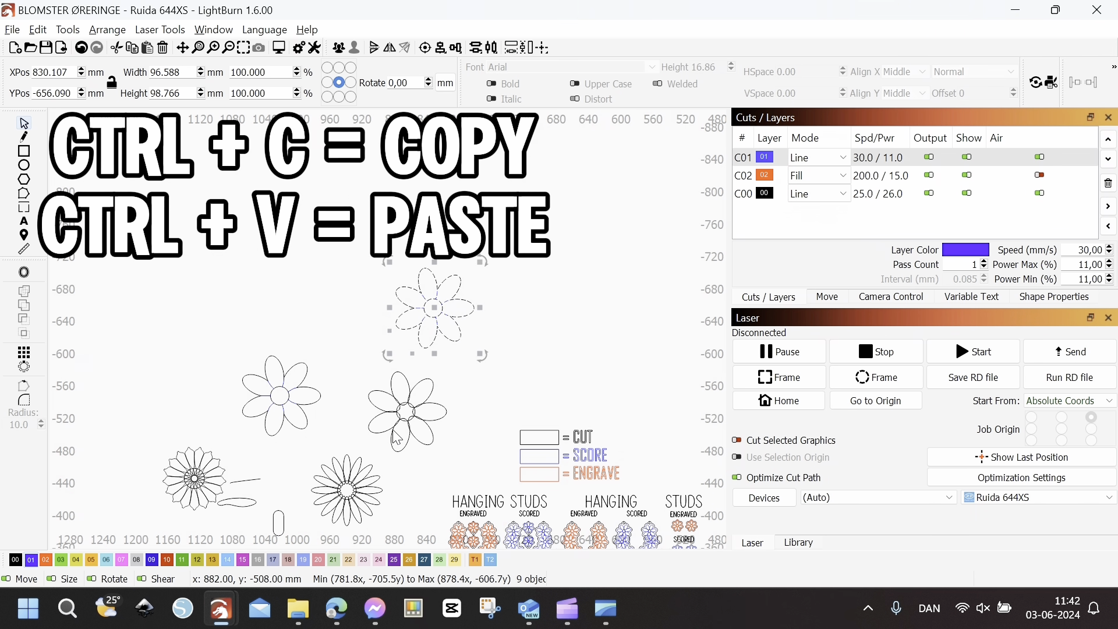
Step: Scale the pasted flower copy down proportionally to about 38 mm wide and 39 mm high
scroll(415, 321, "up", 4)
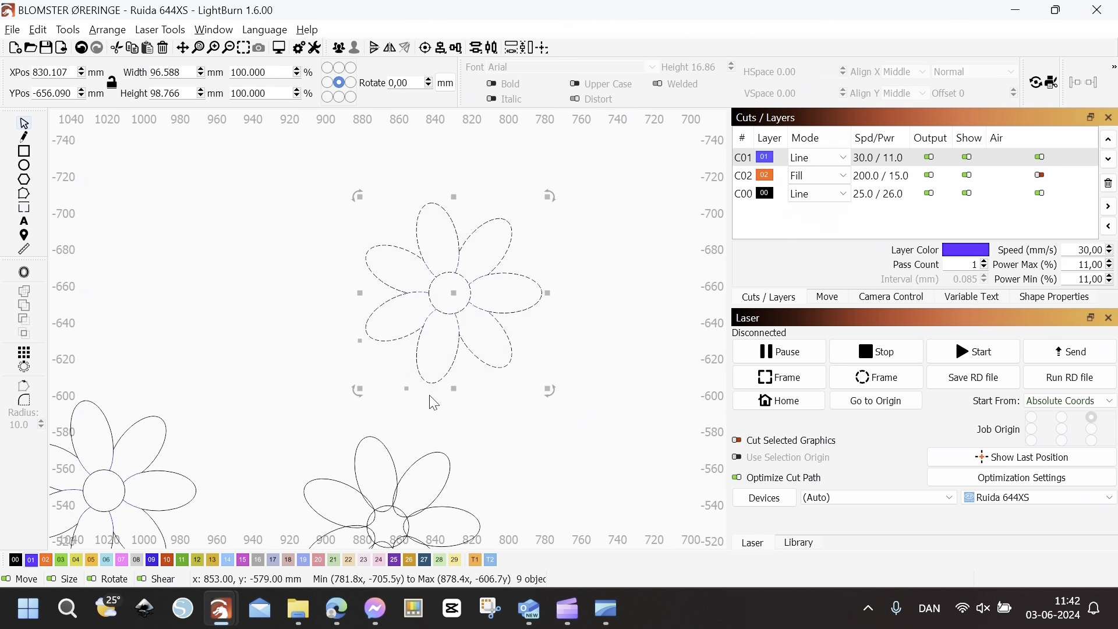
scroll(571, 343, "down", 5)
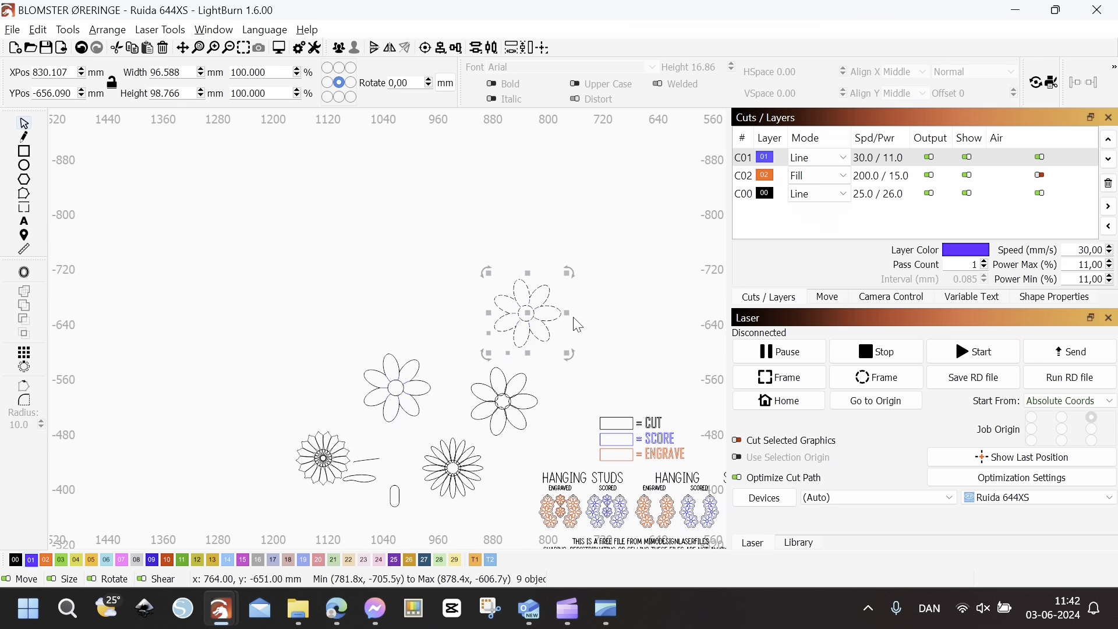
scroll(524, 301, "up", 6)
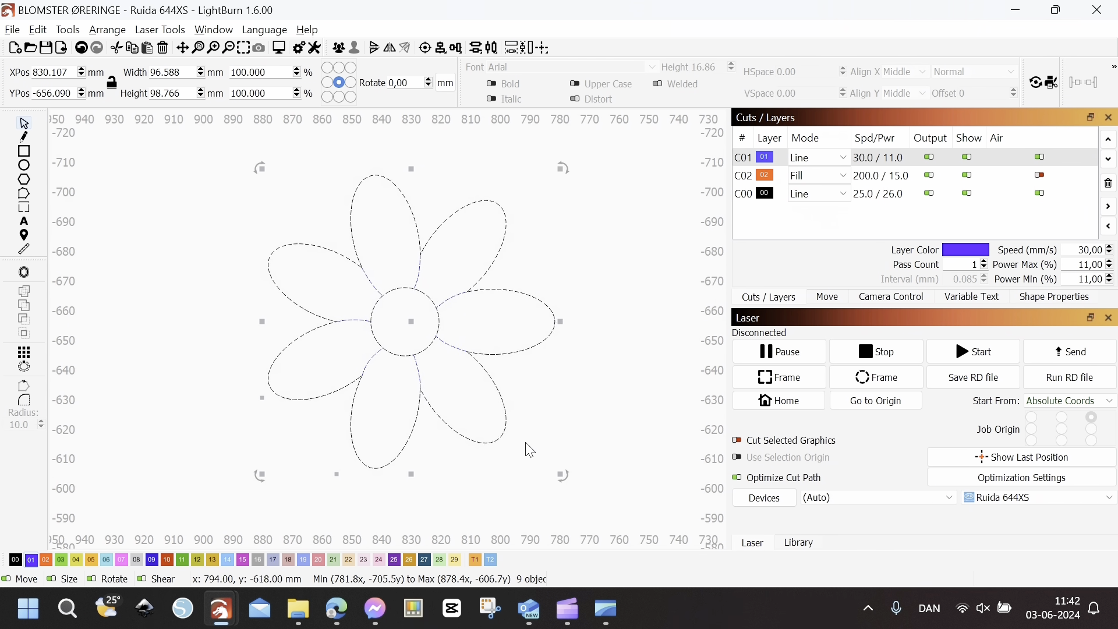
left_click_drag(561, 478, 387, 277)
Step: Examine the width and height of a finished scored stud flower in both millimetres and inches
scroll(369, 260, "down", 5)
scroll(476, 410, "down", 3)
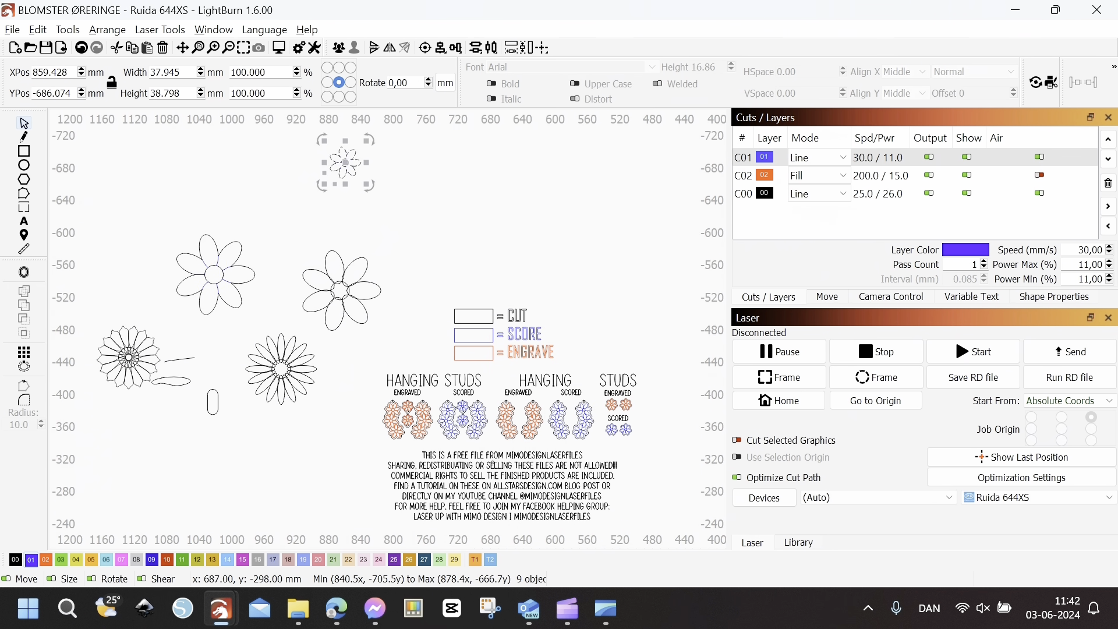
scroll(431, 392, "up", 4)
scroll(378, 371, "up", 2)
scroll(589, 367, "up", 4)
left_click(453, 360)
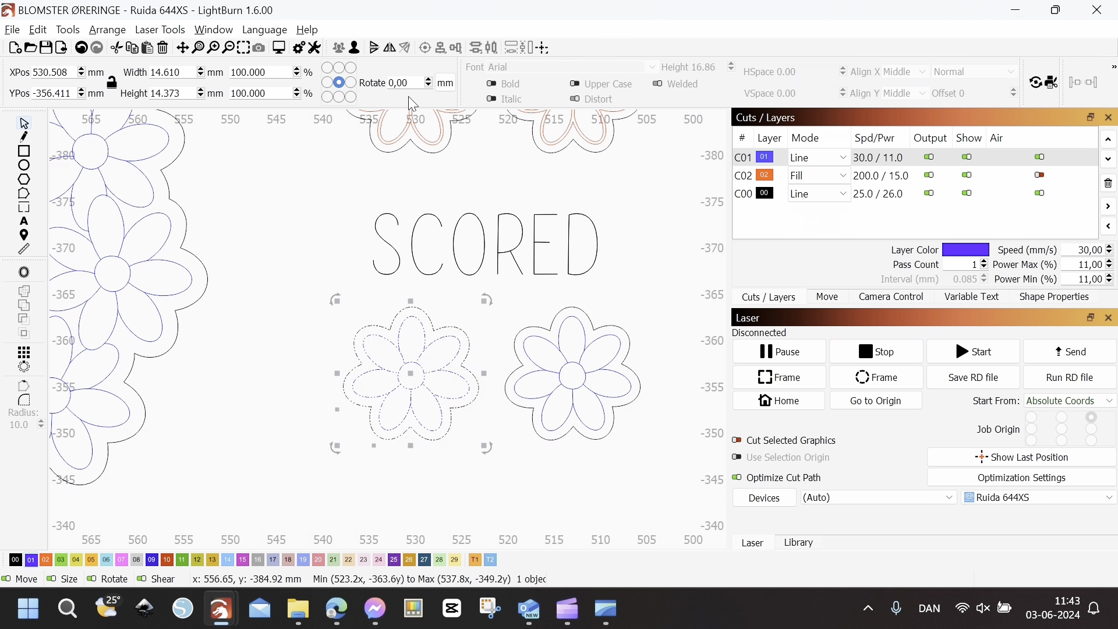
left_click(446, 83)
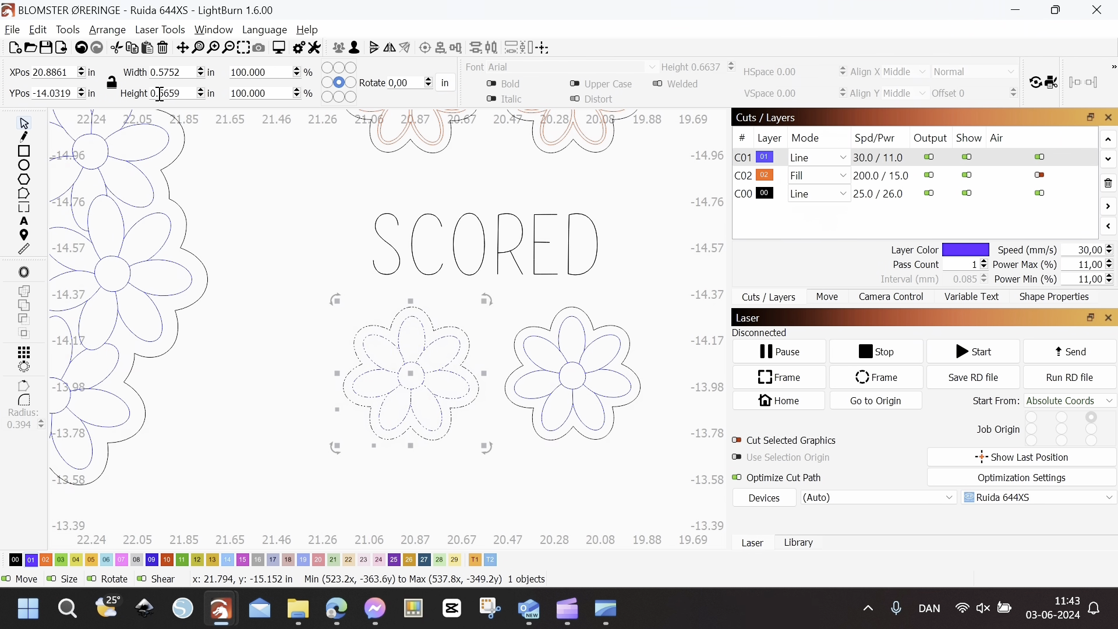
left_click(448, 83)
scroll(429, 266, "down", 8)
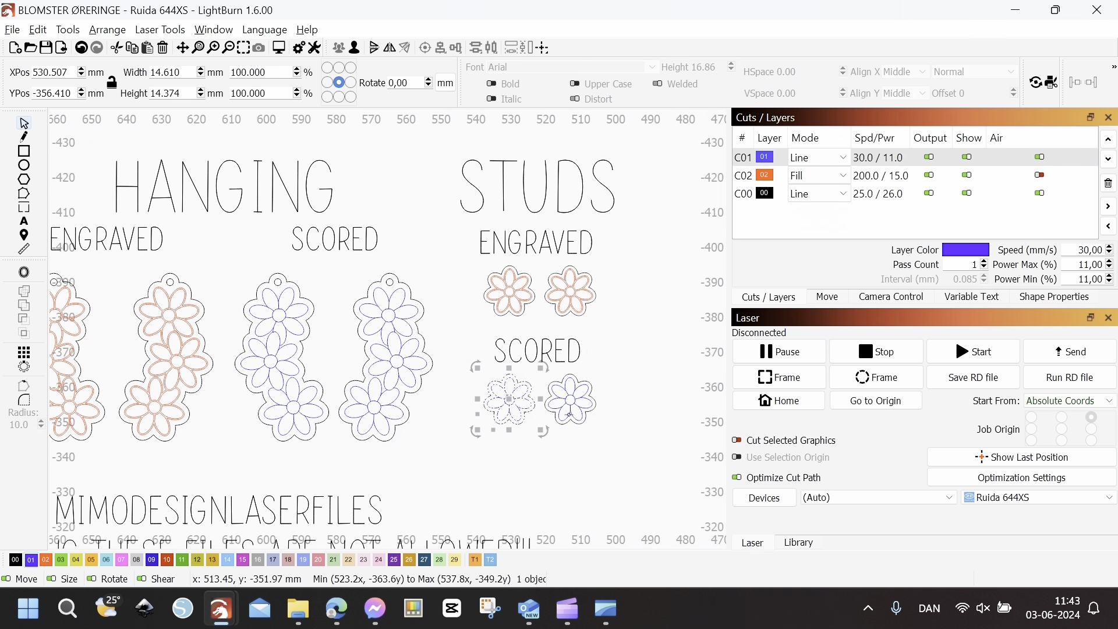
Step: Select the flower copy, lock its aspect ratio and set its height to 14 mm
left_click_drag(349, 209, 504, 493)
scroll(403, 399, "up", 2)
scroll(383, 341, "up", 2)
left_click_drag(279, 258, 492, 444)
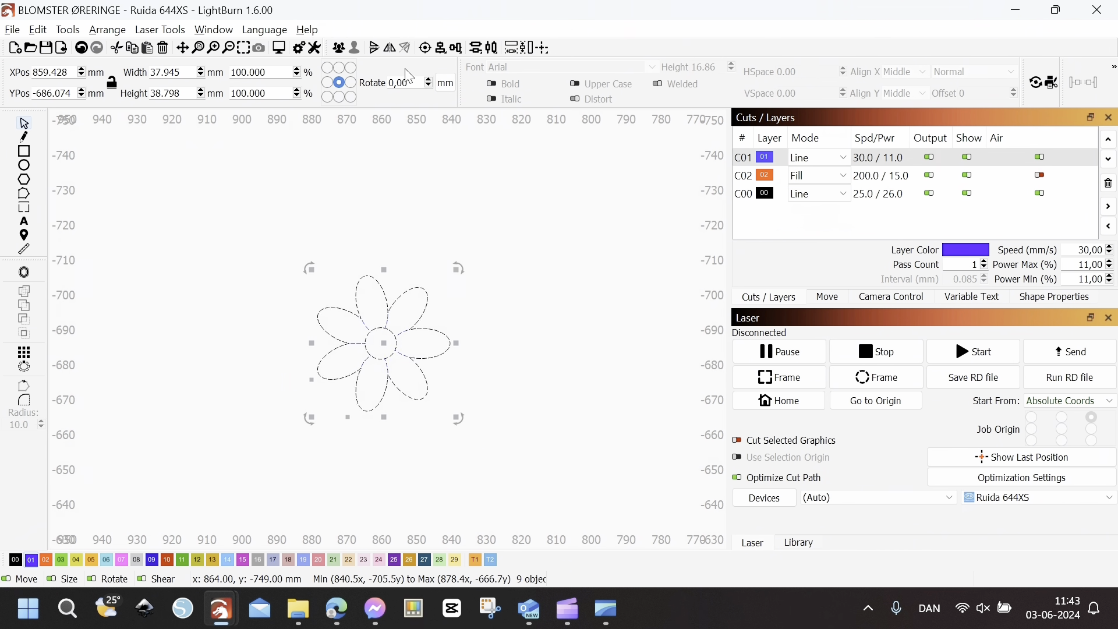
left_click(447, 83)
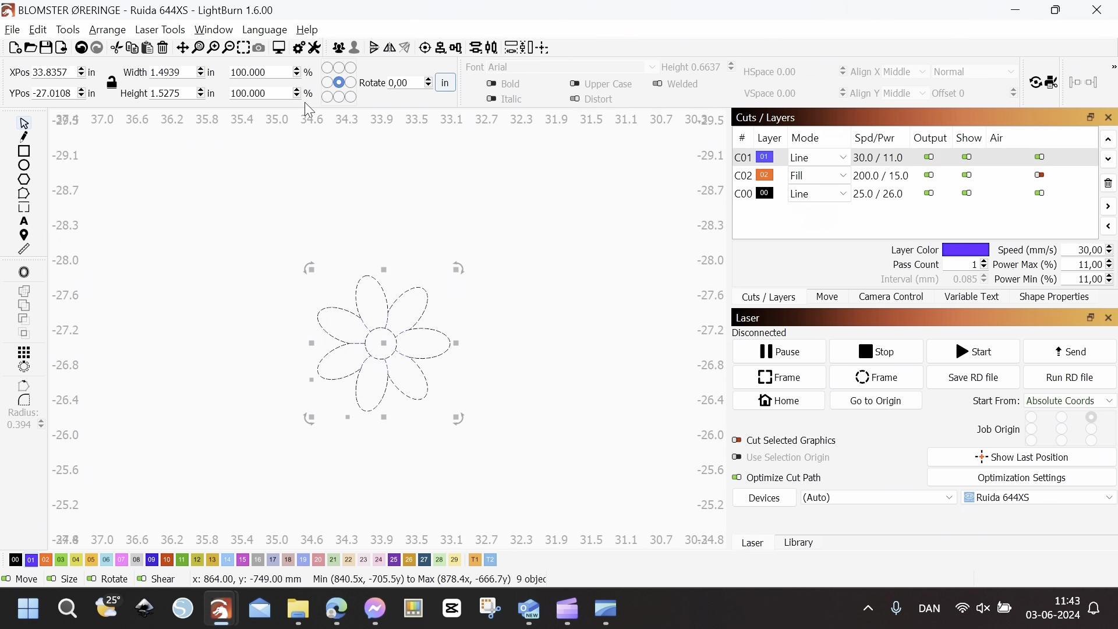
left_click(447, 83)
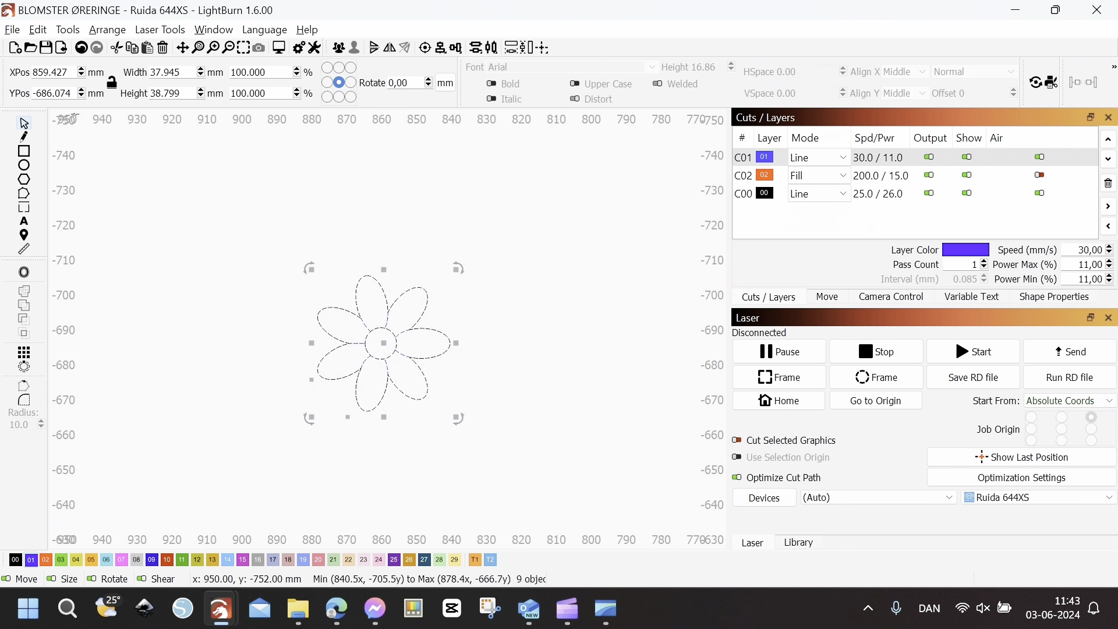
left_click_drag(192, 93, 127, 85)
left_click(112, 84)
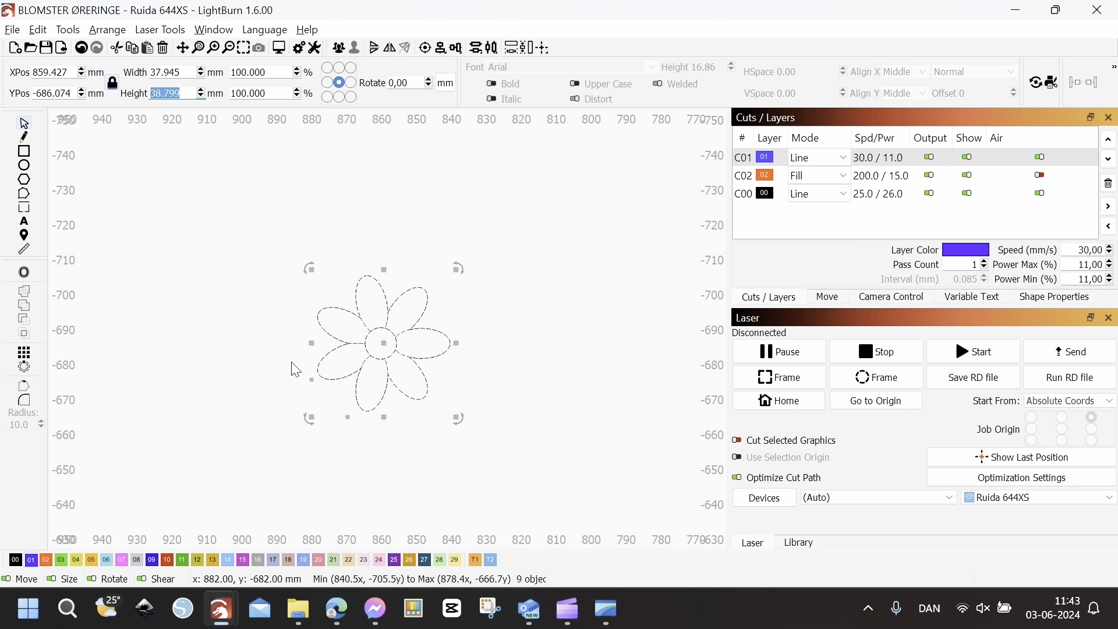
left_click(193, 94)
type("14")
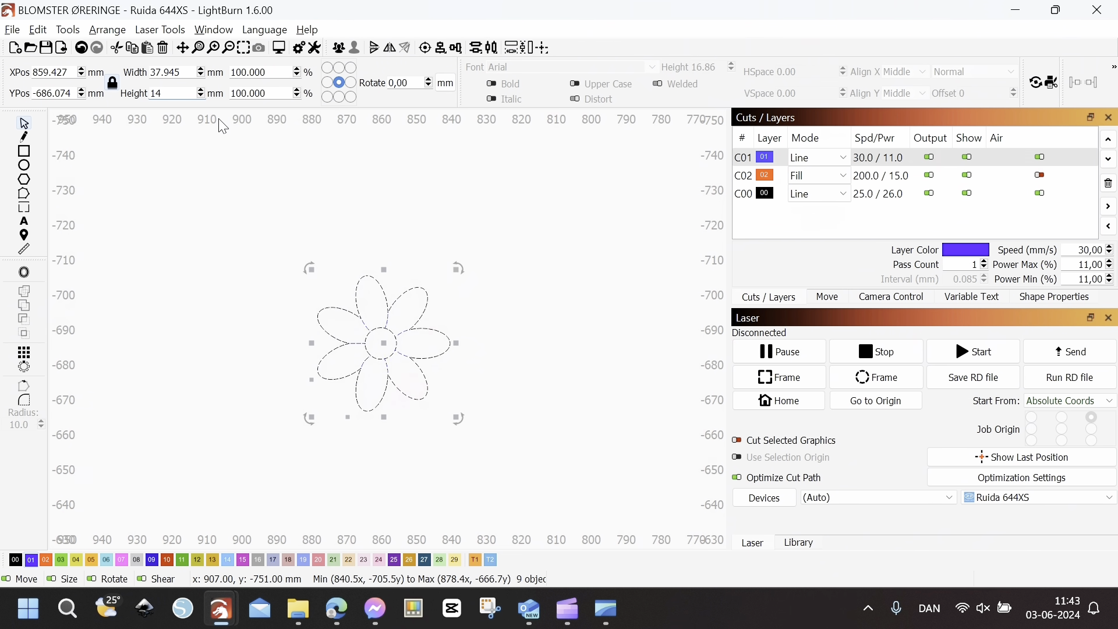
key("Return")
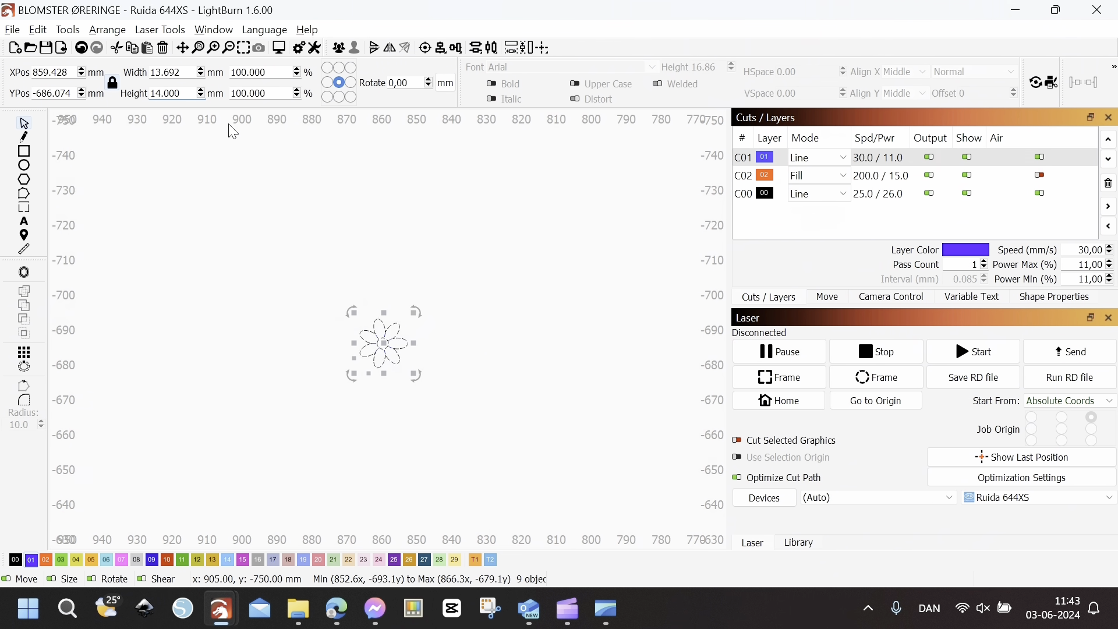
scroll(414, 297, "up", 5)
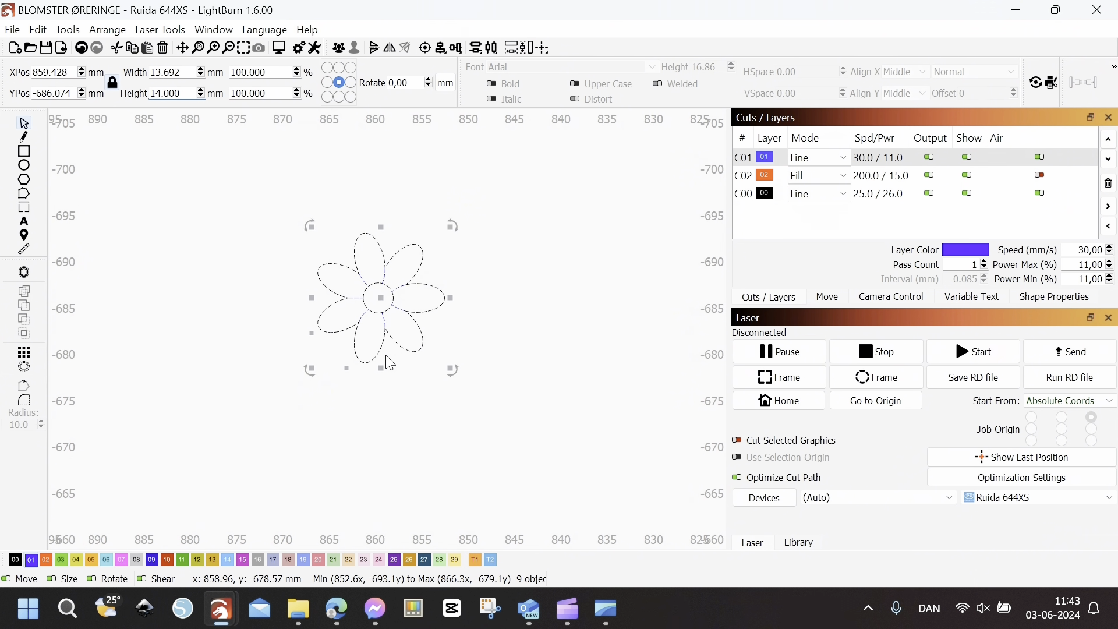
Step: Assign all parts of the 14 mm flower copy to the blue score layer 01
left_click(507, 262)
scroll(273, 275, "down", 2)
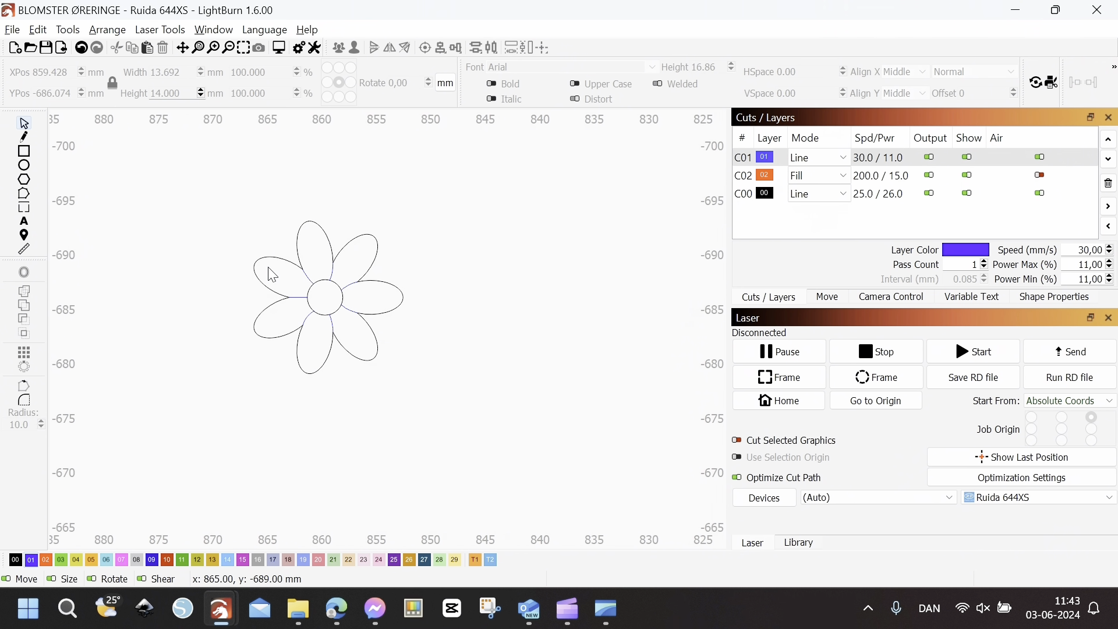
left_click_drag(265, 250, 449, 419)
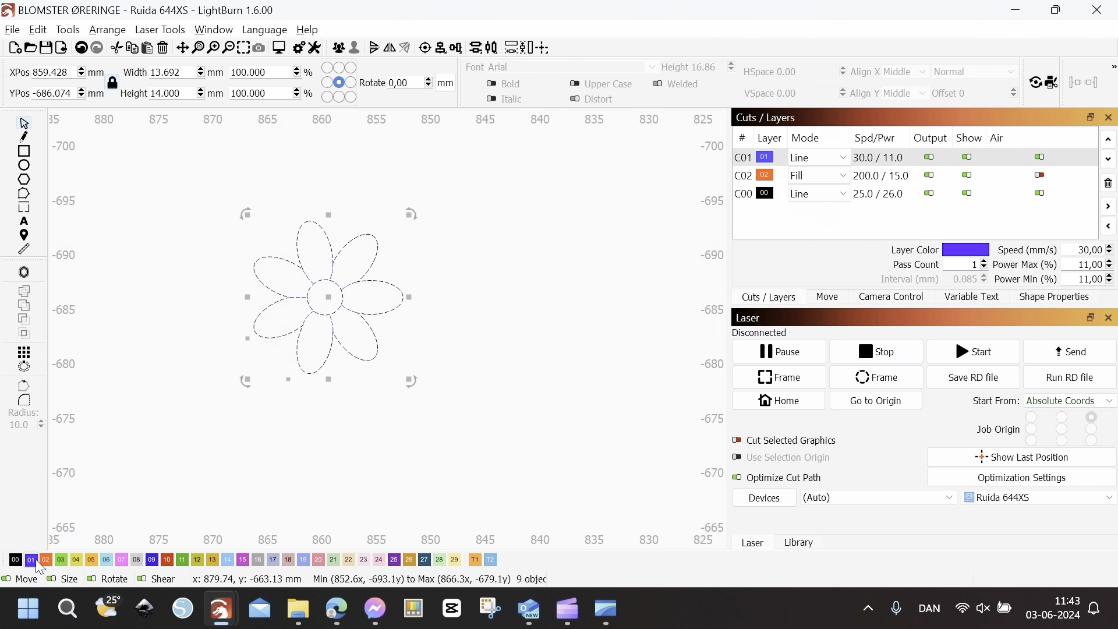
left_click(249, 438)
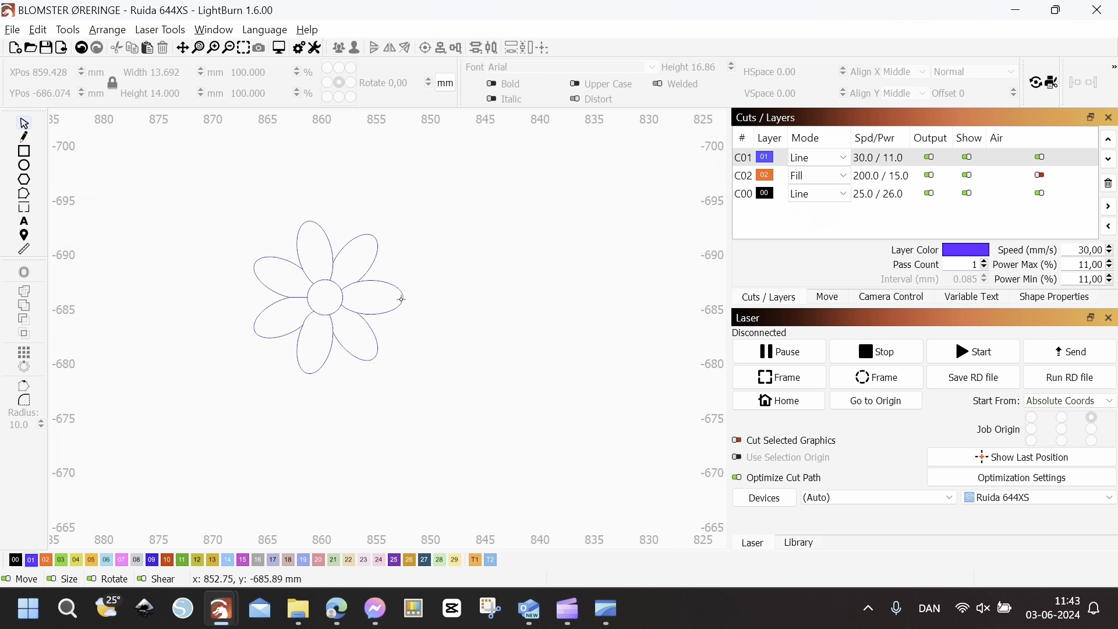
Step: Offset the flower's outer outline outward by 1 mm with round corners and outer shapes only, keeping the original objects
left_click(324, 228)
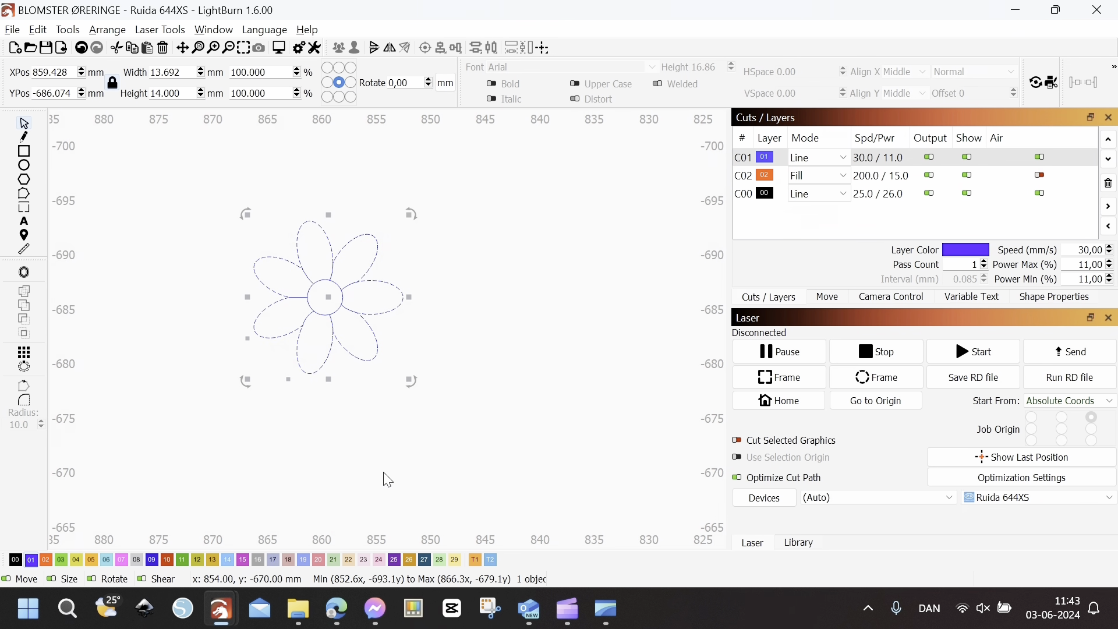
left_click(24, 274)
left_click(626, 257)
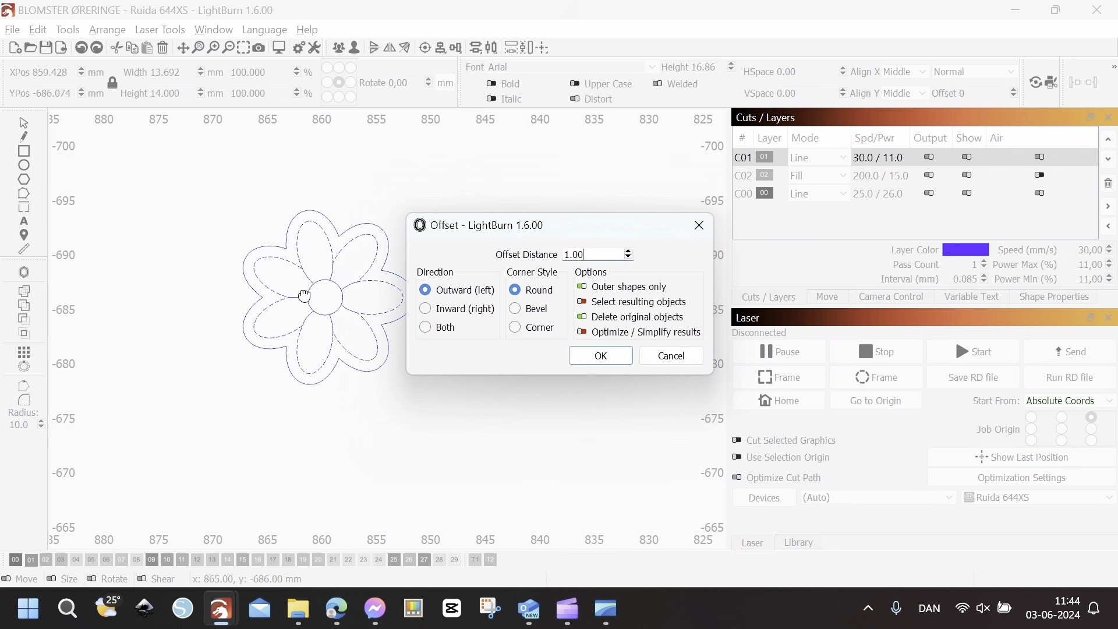
left_click(582, 254)
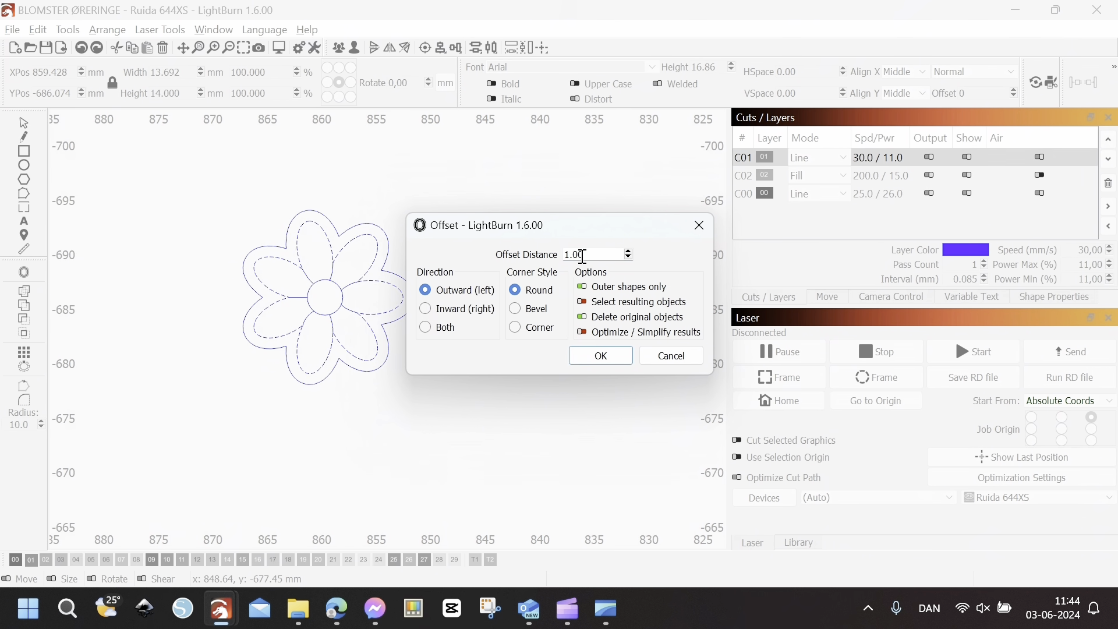
left_click(584, 318)
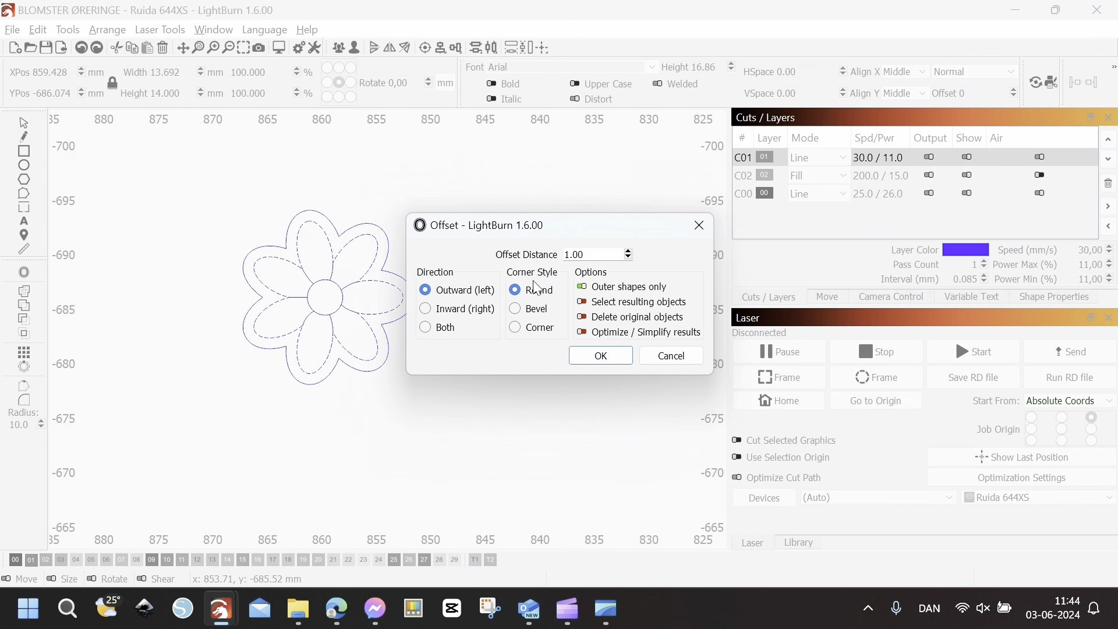
left_click(610, 365)
left_click(487, 352)
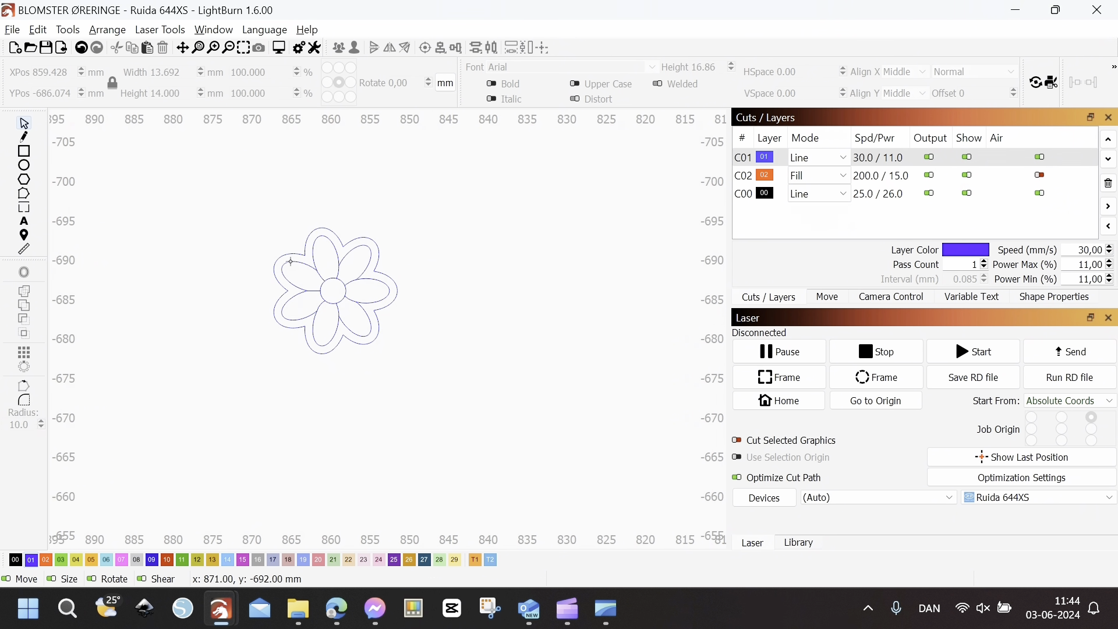
Step: Assign the new offset outline around the flower to the black cut layer 00
left_click(341, 240)
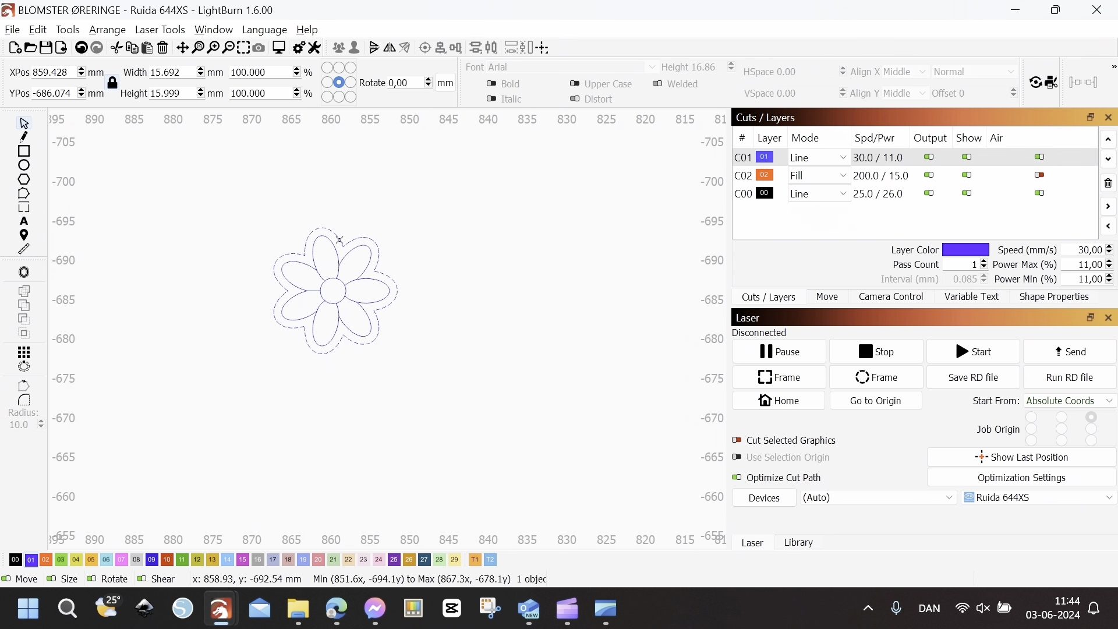
left_click(15, 562)
left_click(167, 405)
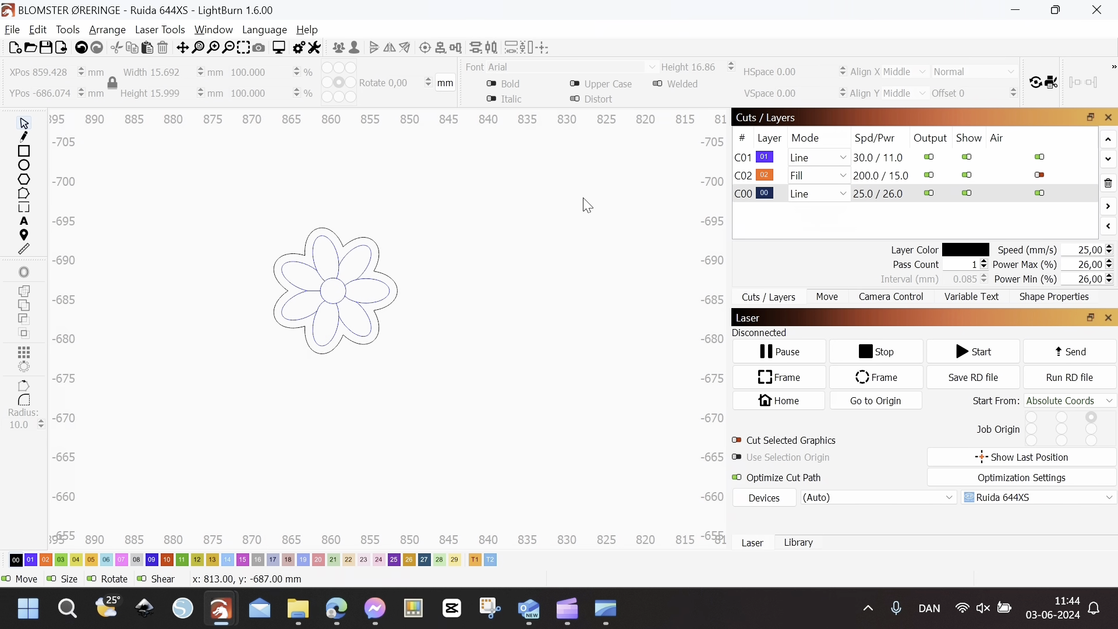
Step: Copy the complete flower with its cut outline and place the duplicate beside the original on the right
left_click_drag(254, 204, 430, 384)
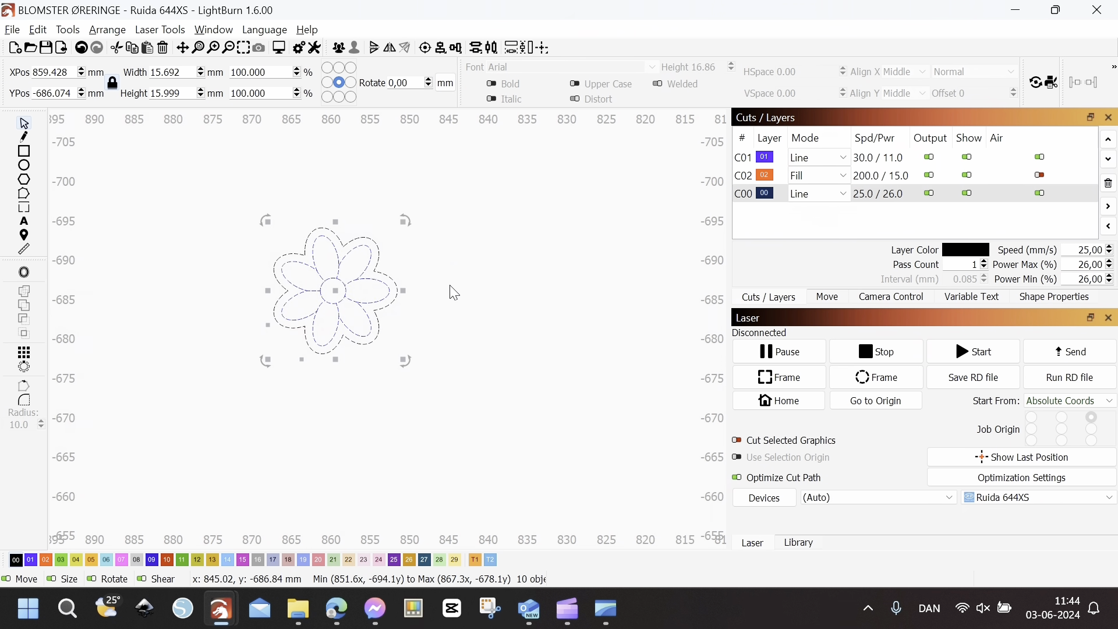
key("ctrl+v")
left_click_drag(480, 303, 484, 291)
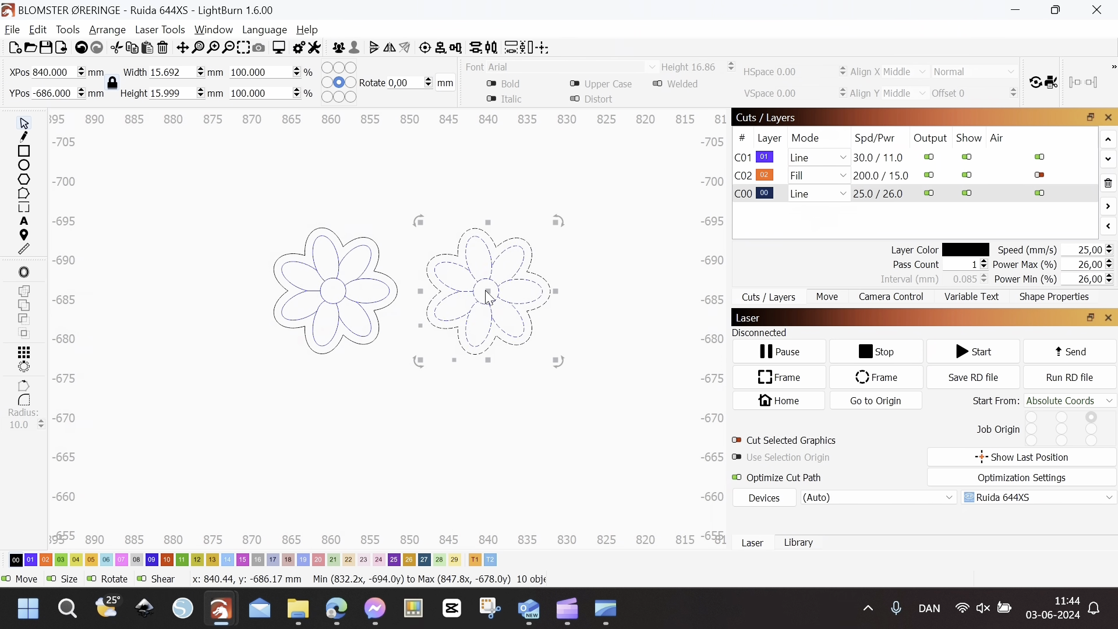
left_click(622, 366)
Step: Offset the right flower's petals, connecting lines and centre circle 0.2 mm in both directions with round corners, outer shapes only off, keeping the originals
scroll(521, 303, "up", 3)
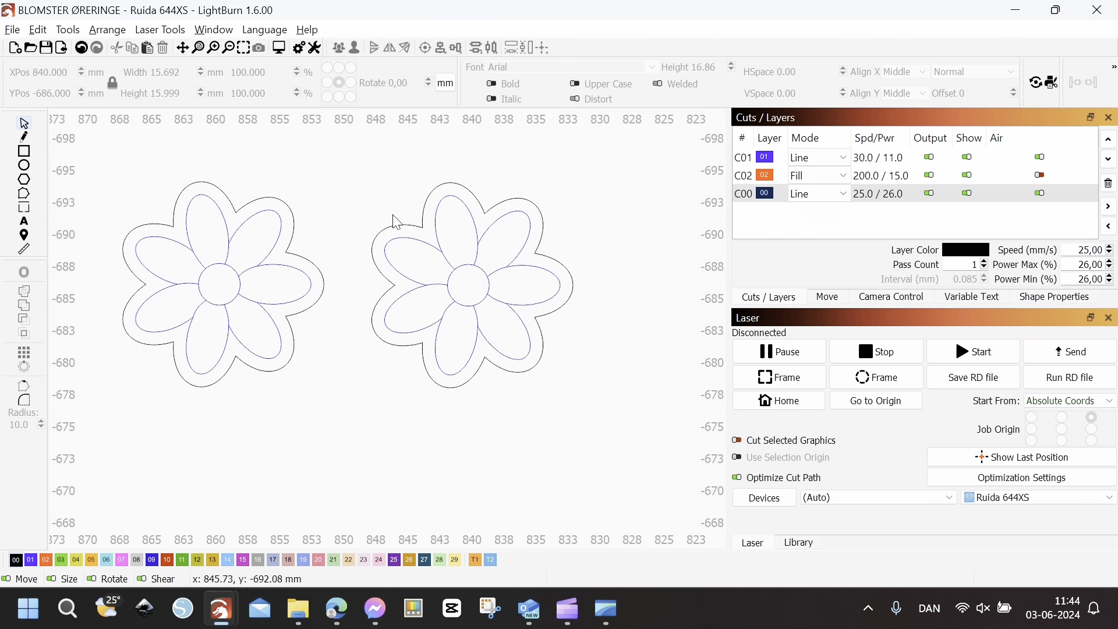
left_click_drag(341, 168, 574, 396)
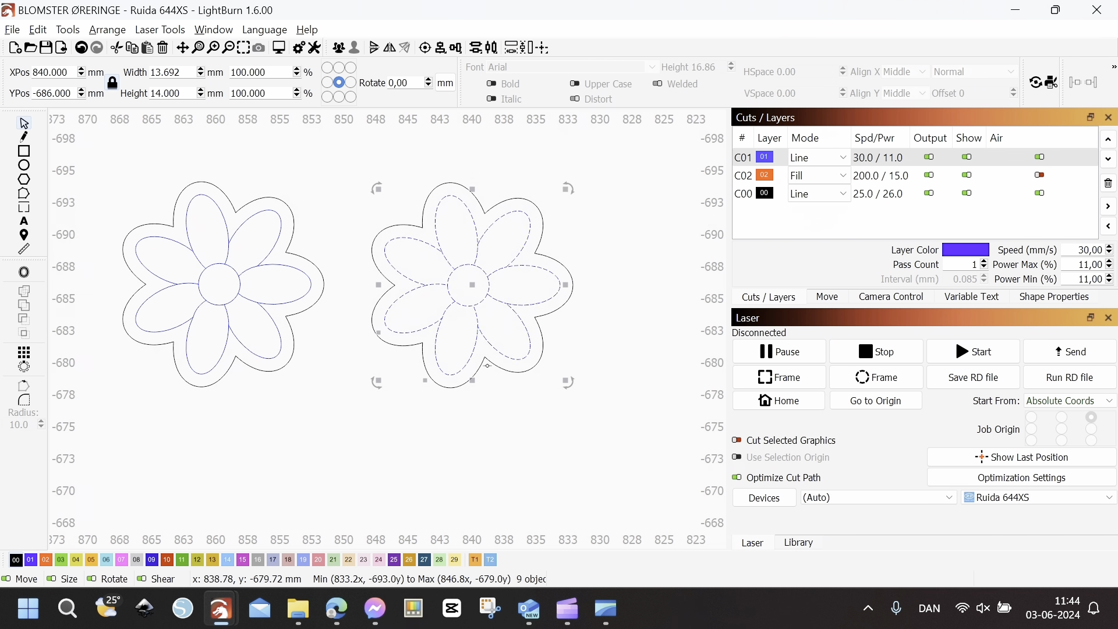
left_click(24, 274)
left_click_drag(587, 228, 816, 278)
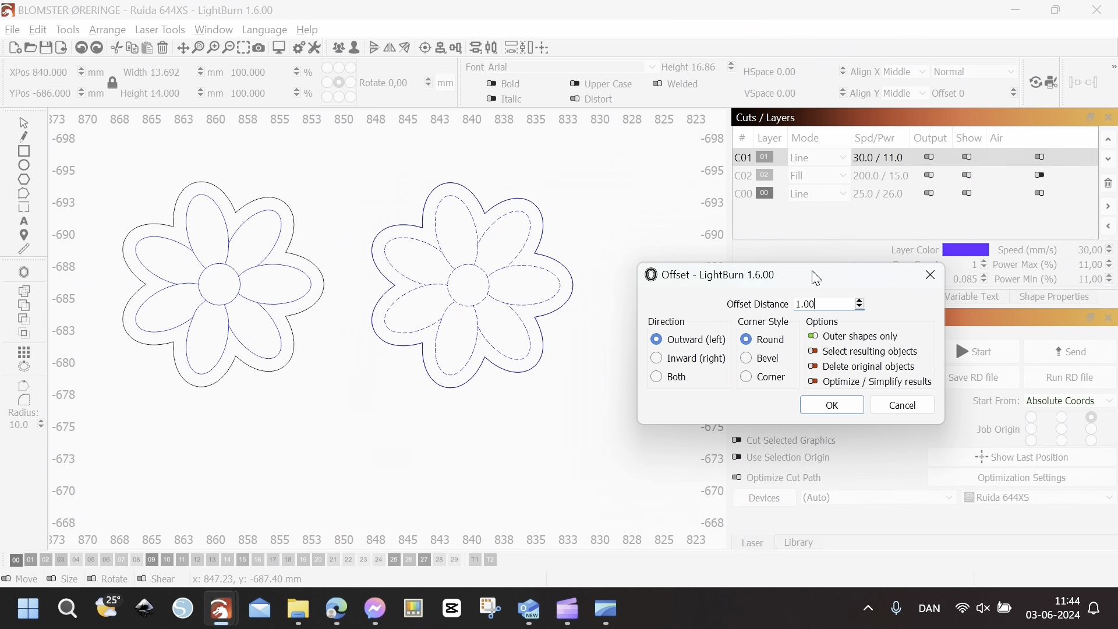
left_click(666, 385)
left_click(814, 338)
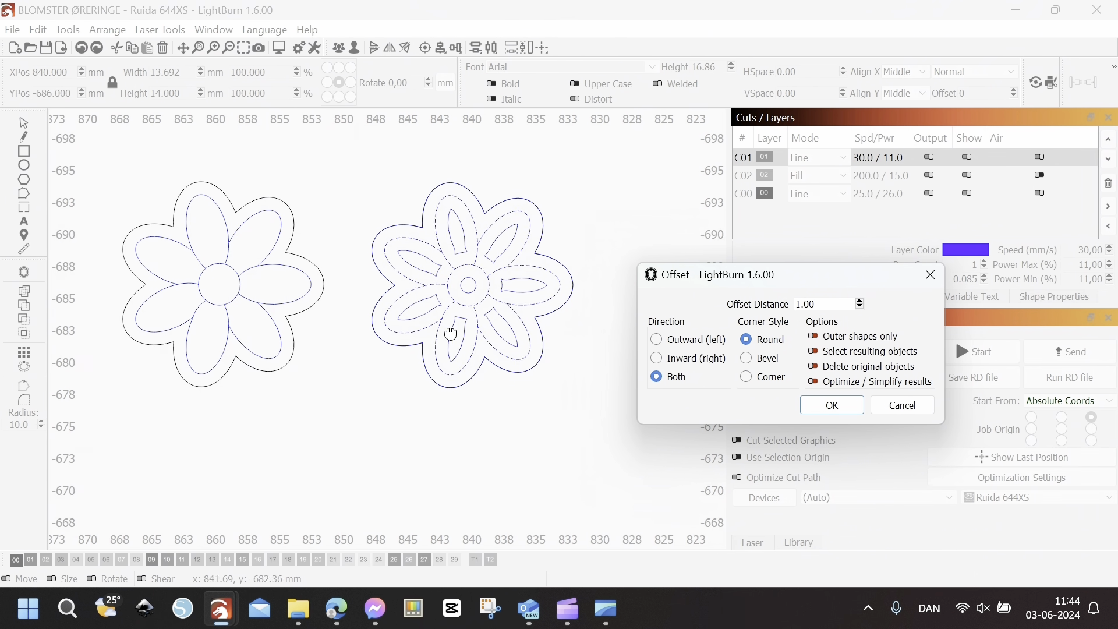
left_click_drag(833, 304, 775, 307)
type(".2")
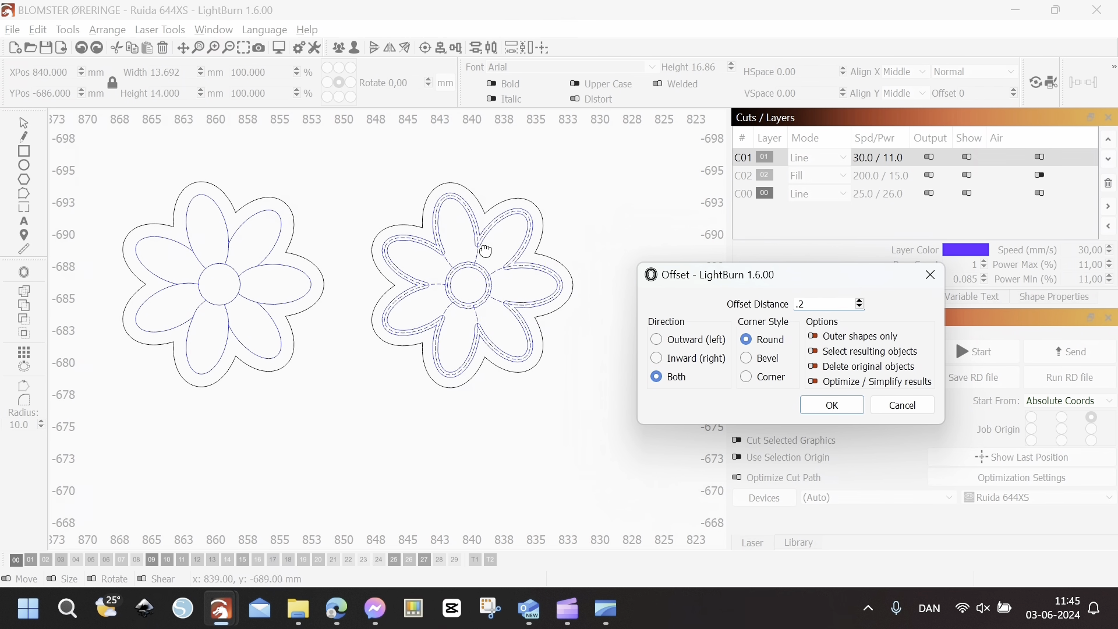
scroll(478, 293, "up", 4)
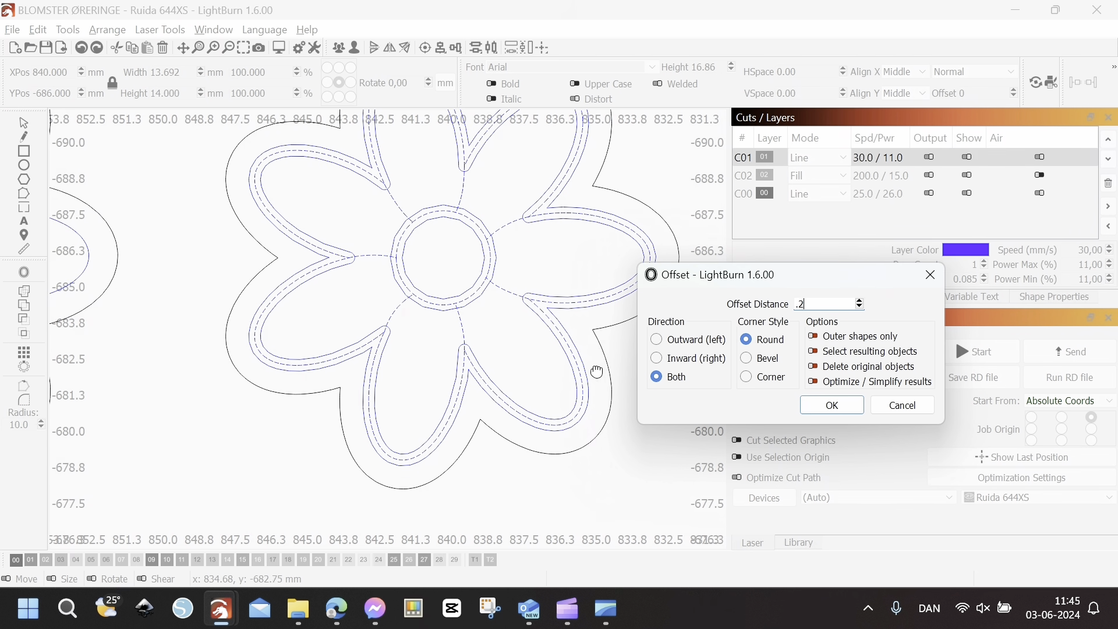
left_click(813, 366)
left_click(839, 406)
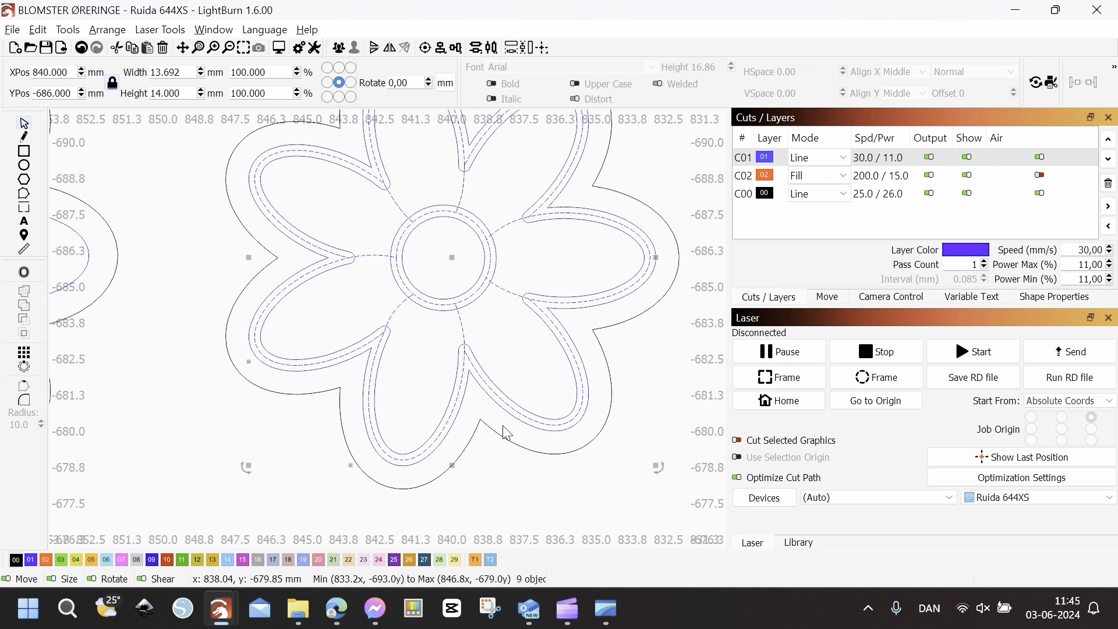
Step: Offset the seven short connecting lines around the right flower's centre circle by 0.2 mm in both directions with round corners, keeping the originals
left_click(491, 336)
left_click(462, 322)
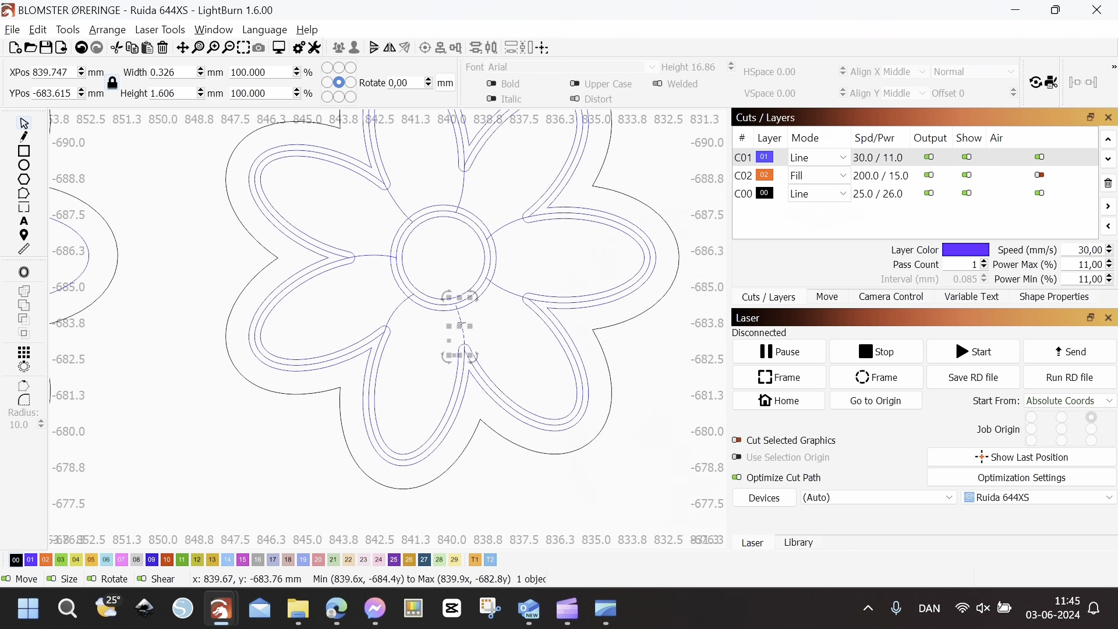
left_click(507, 295, "shift")
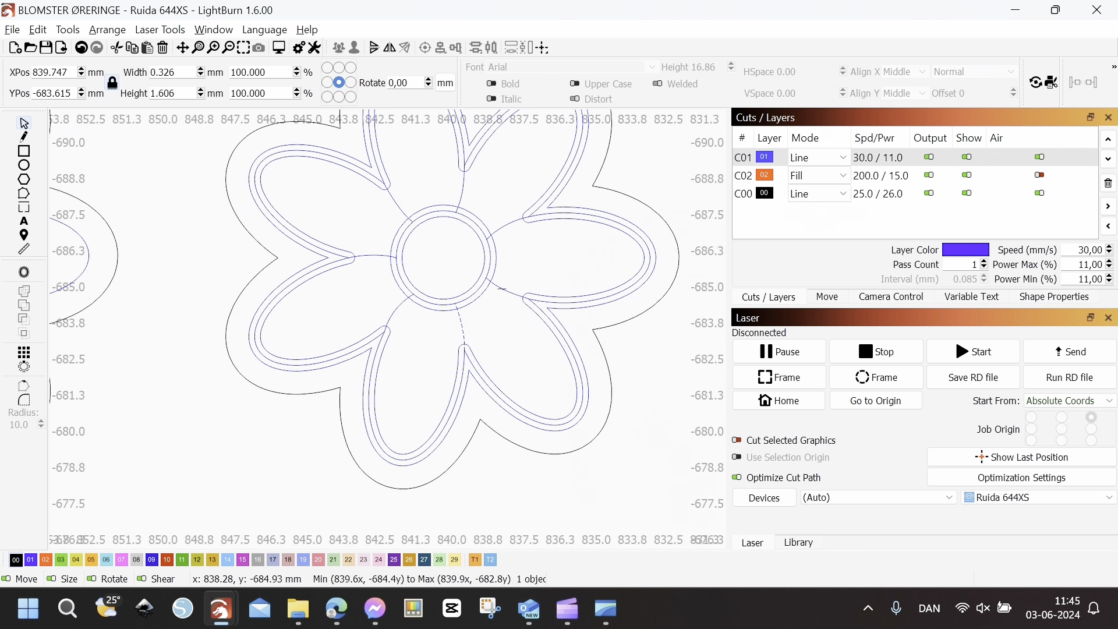
left_click(506, 224, "shift")
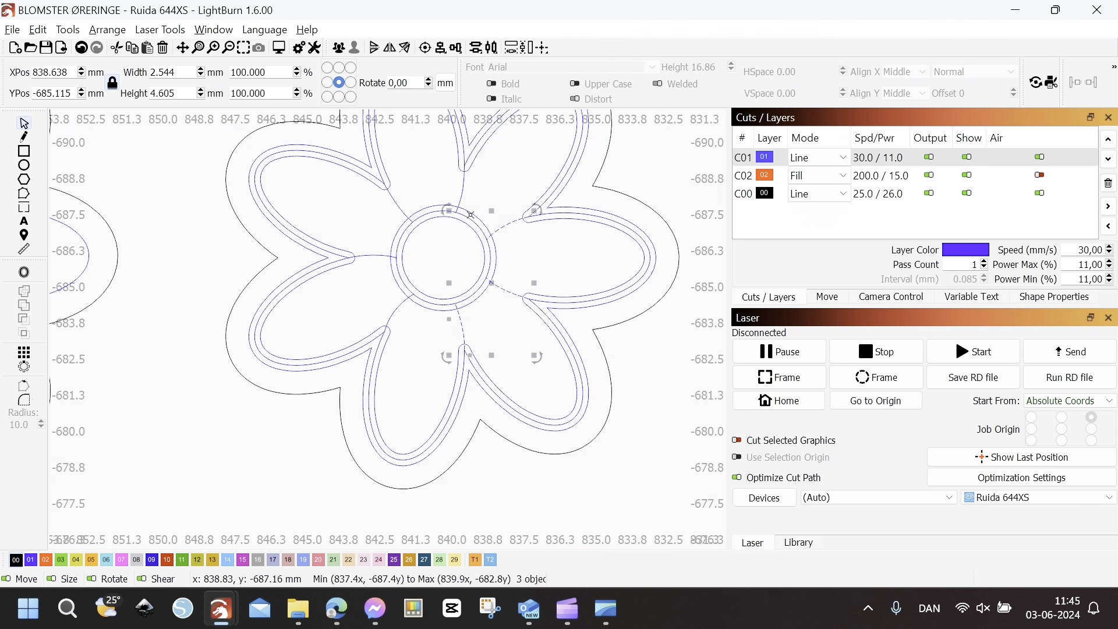
left_click(463, 184, "shift")
left_click(397, 203, "shift")
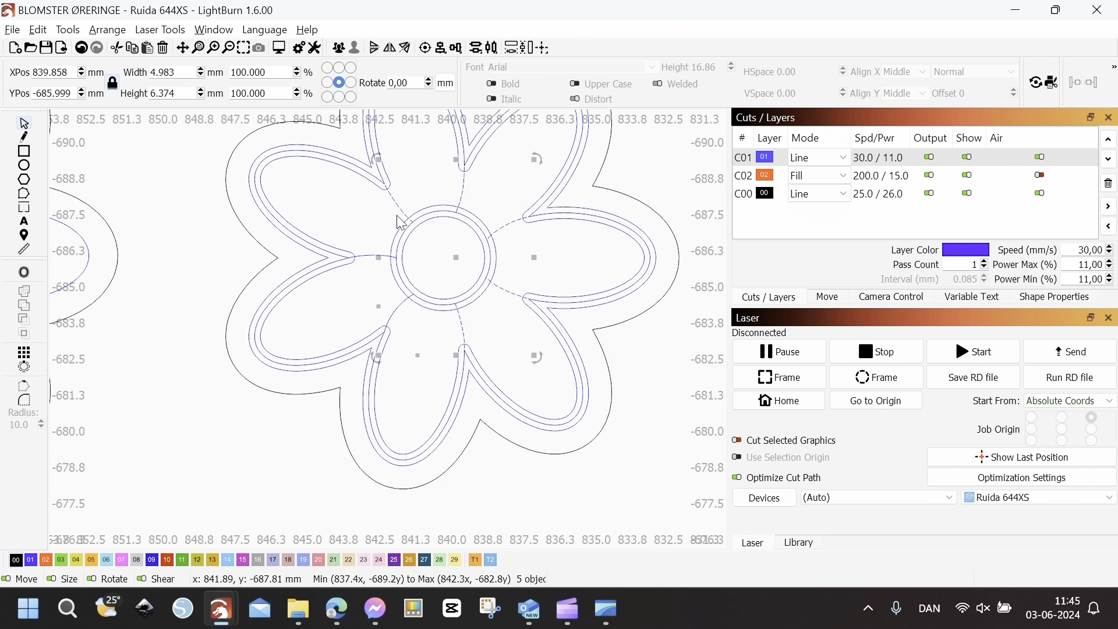
left_click(371, 257, "shift")
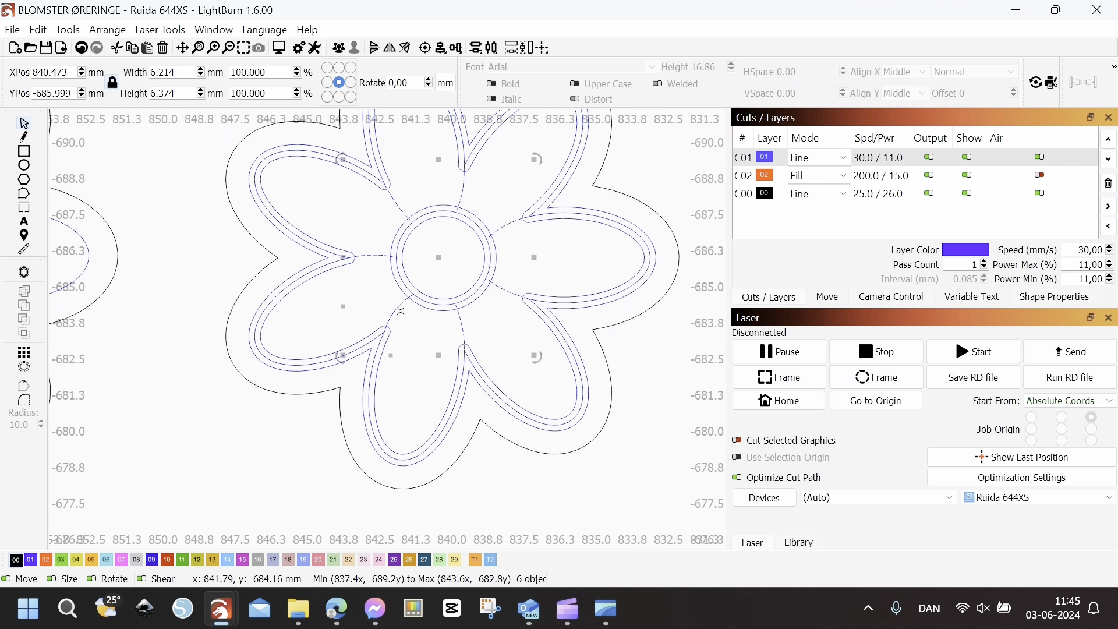
left_click(375, 329, "shift")
left_click(26, 273)
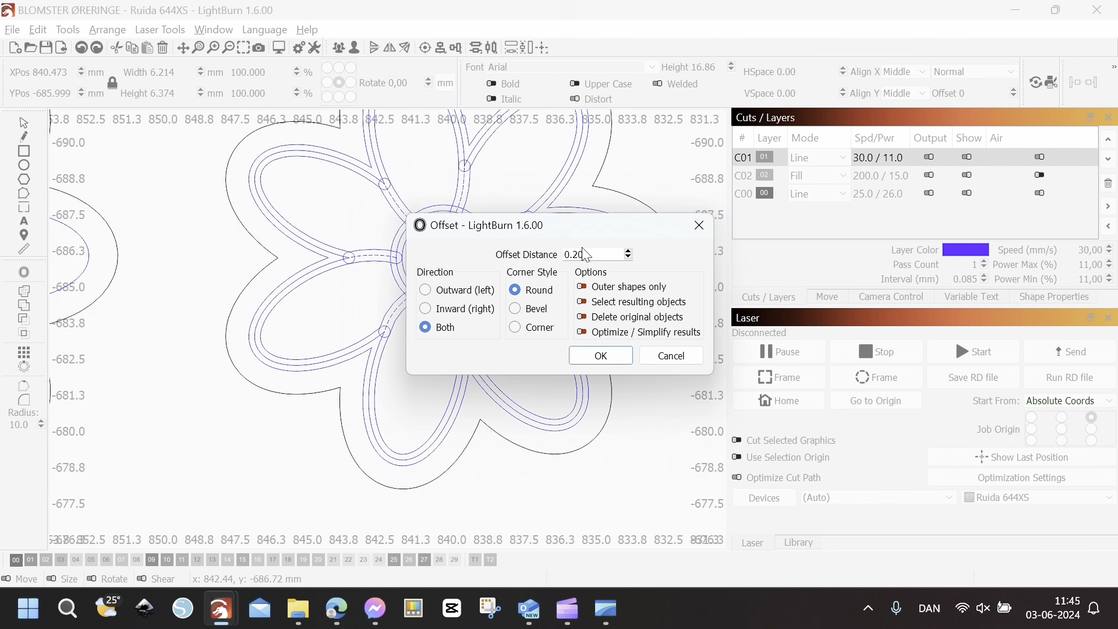
left_click(595, 361)
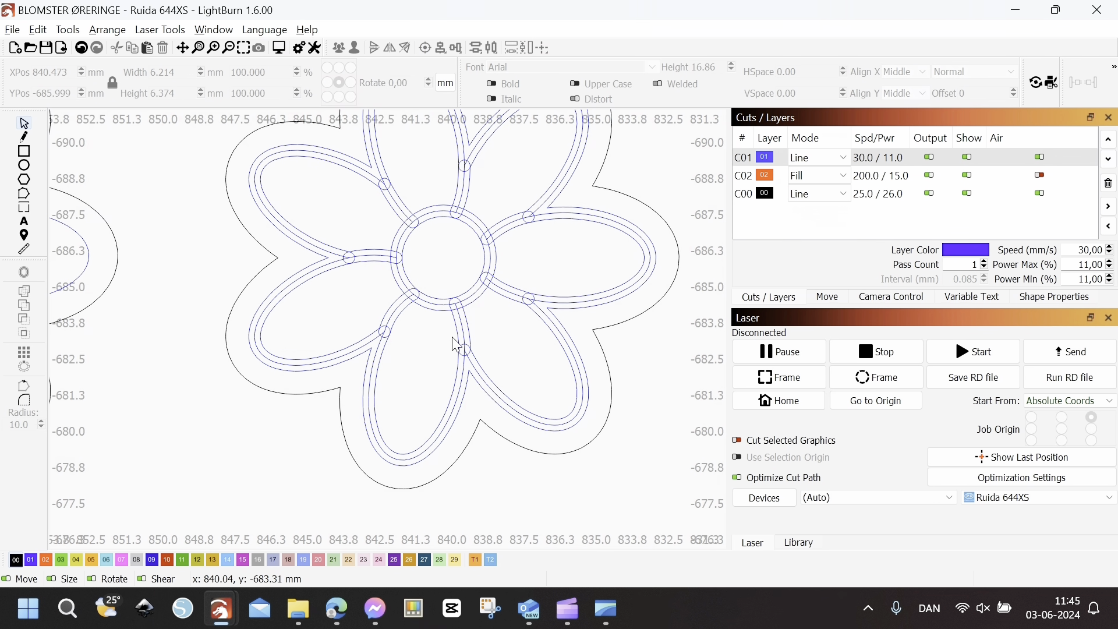
Step: Try to weld the offset outlines of the connecting lines, petals and centre circle together, and undo the weld
left_click(396, 328)
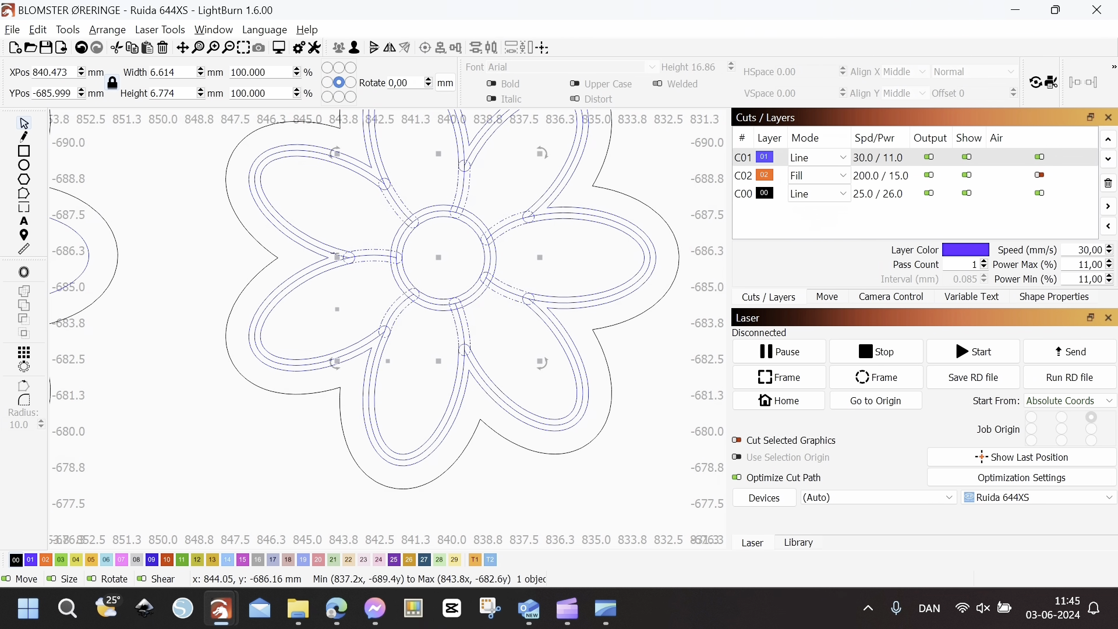
left_click(332, 246, "shift")
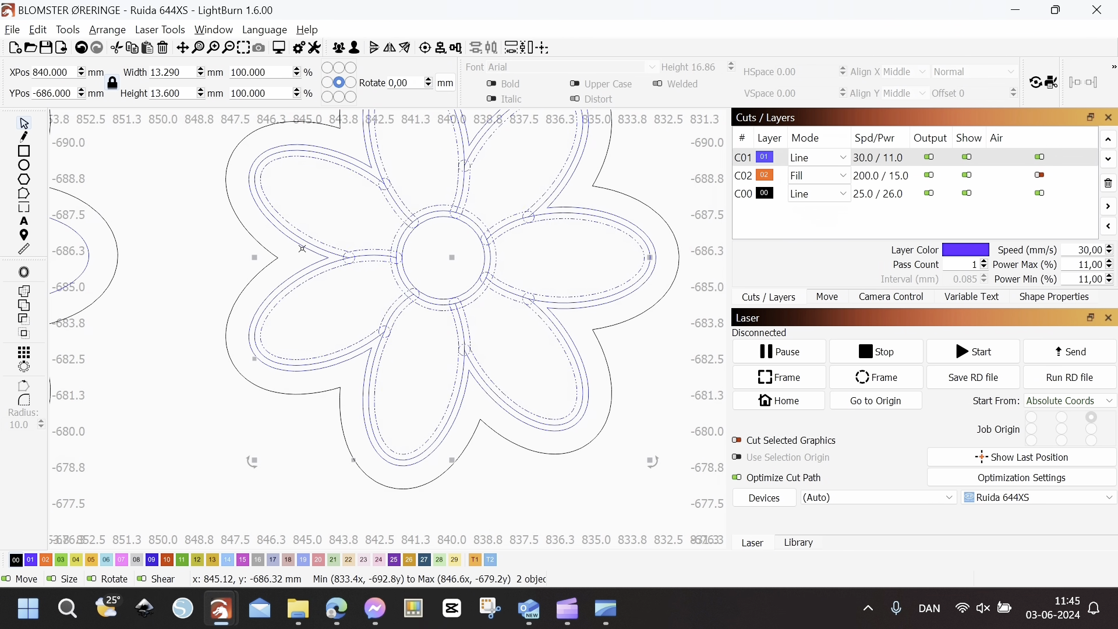
left_click(302, 245, "shift")
left_click(393, 239, "shift")
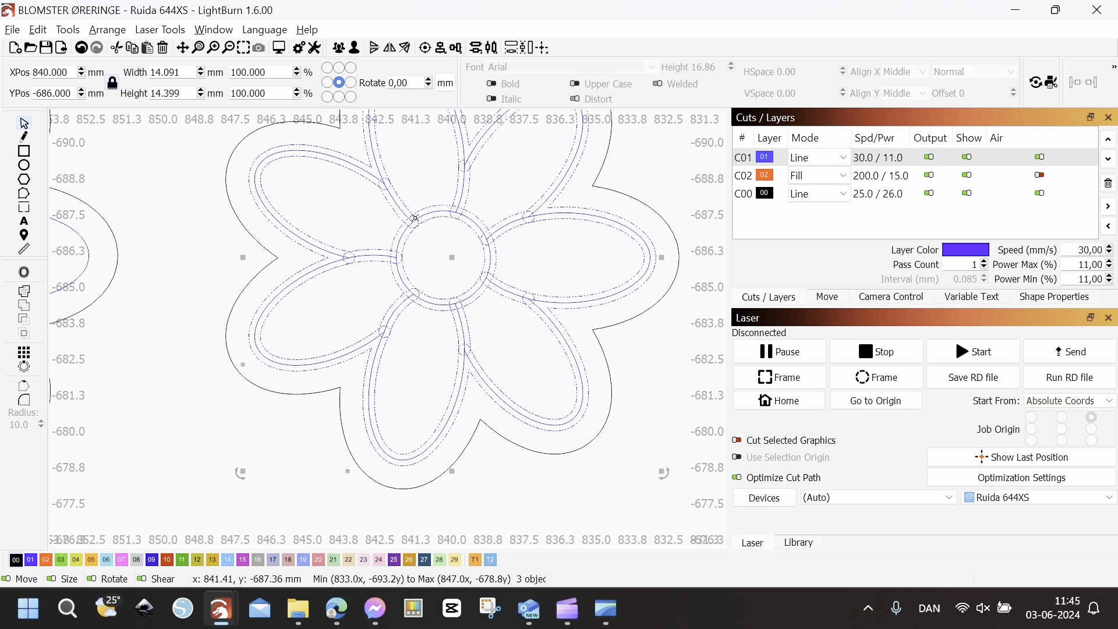
left_click(403, 222, "shift")
left_click(28, 291)
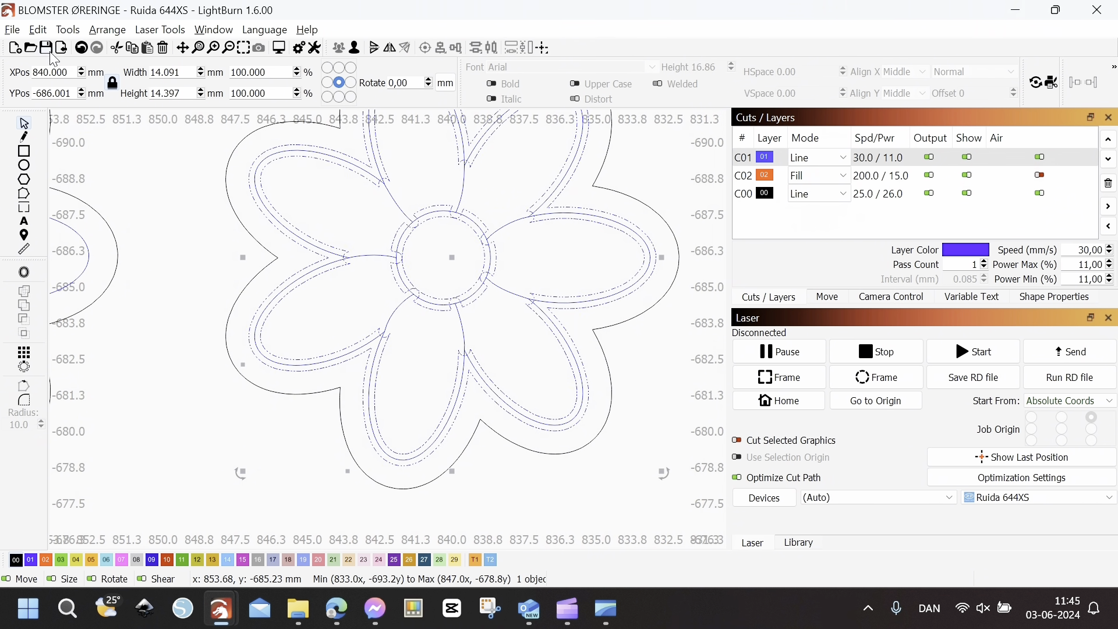
left_click(83, 51)
Step: Try to open the Boolean Assistant for the selected offset outlines, delete them and undo the deletion
left_click_drag(566, 308, 511, 375)
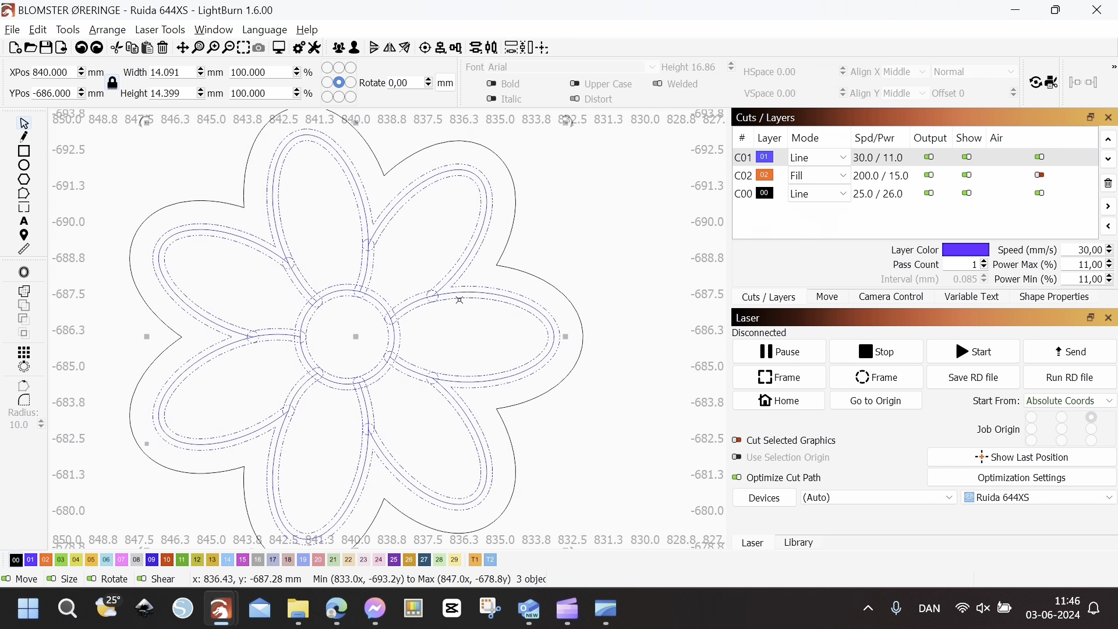
scroll(510, 369, "down", 3)
scroll(367, 349, "up", 3)
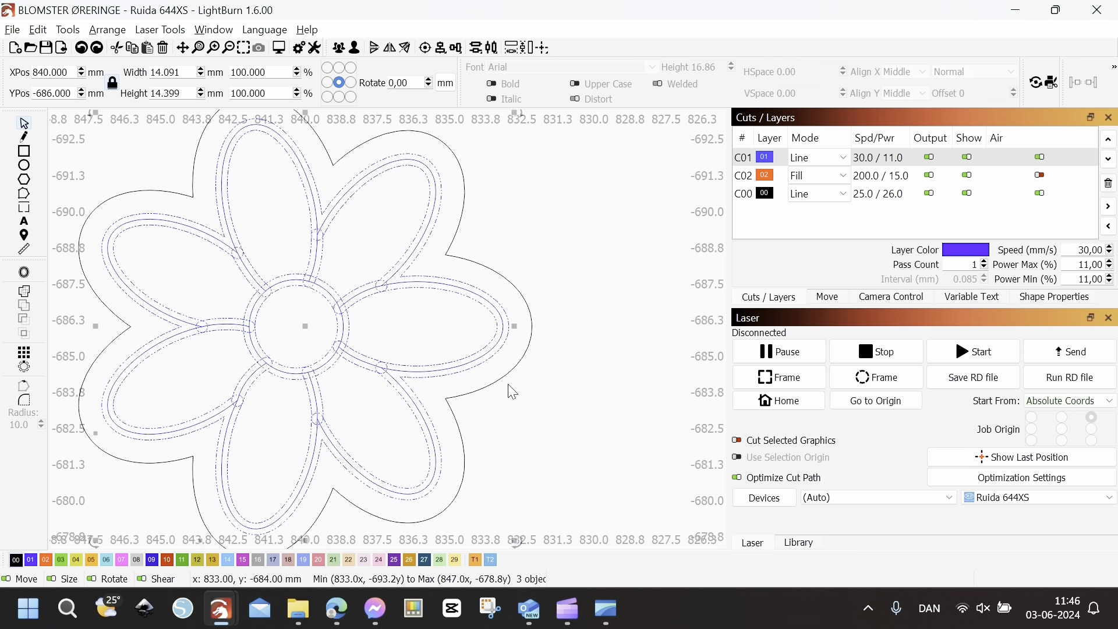
key("ctrl+b")
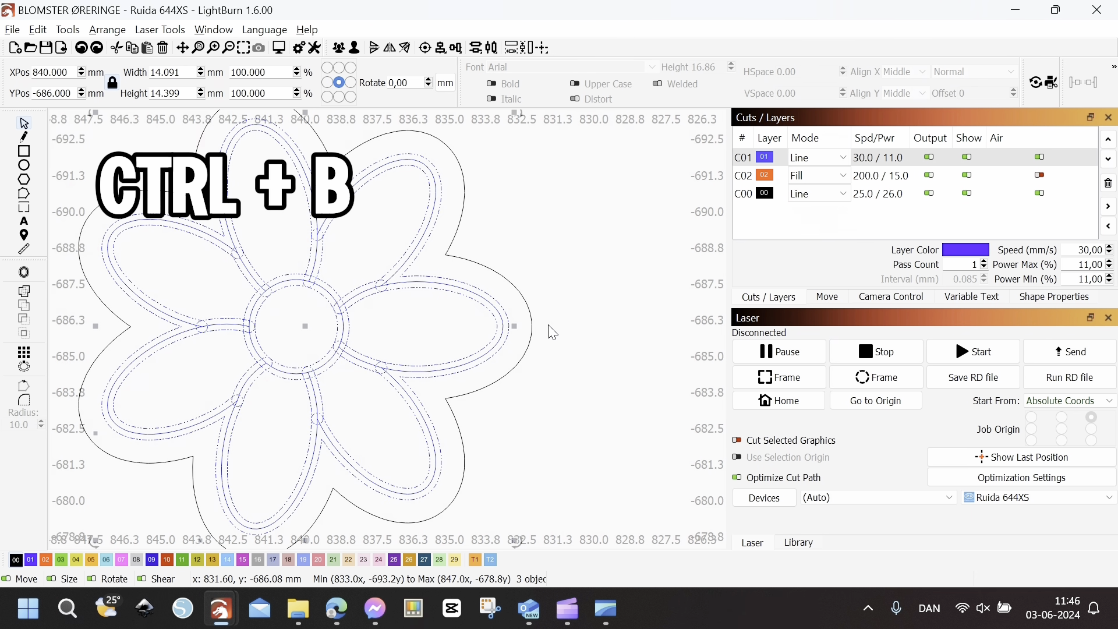
key("ctrl+b")
key("Delete")
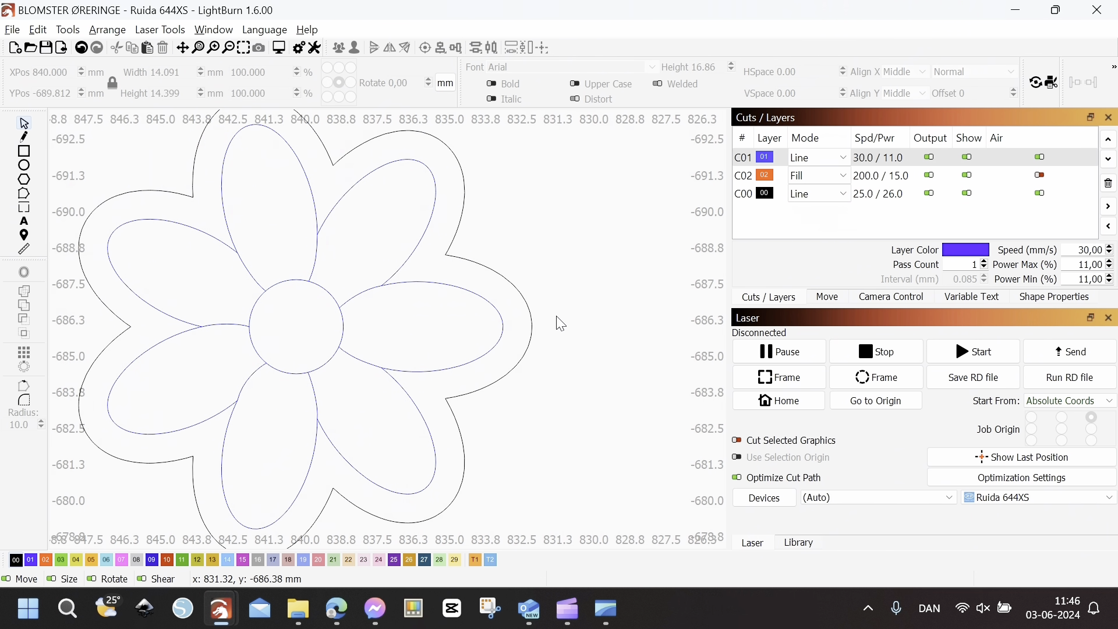
left_click(82, 47)
left_click(82, 48)
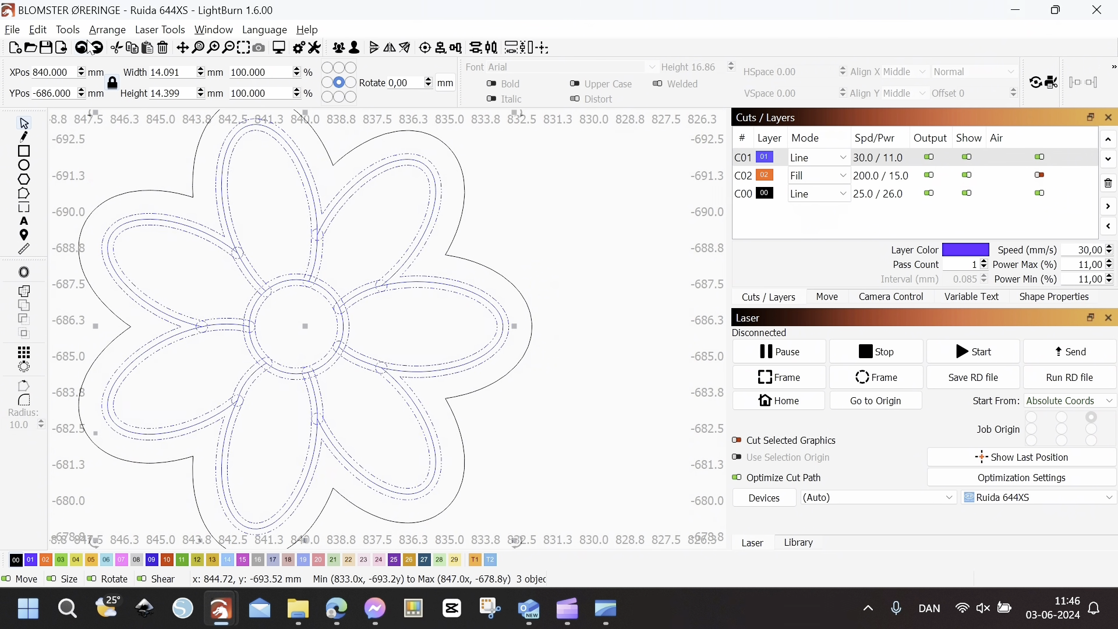
left_click(121, 34)
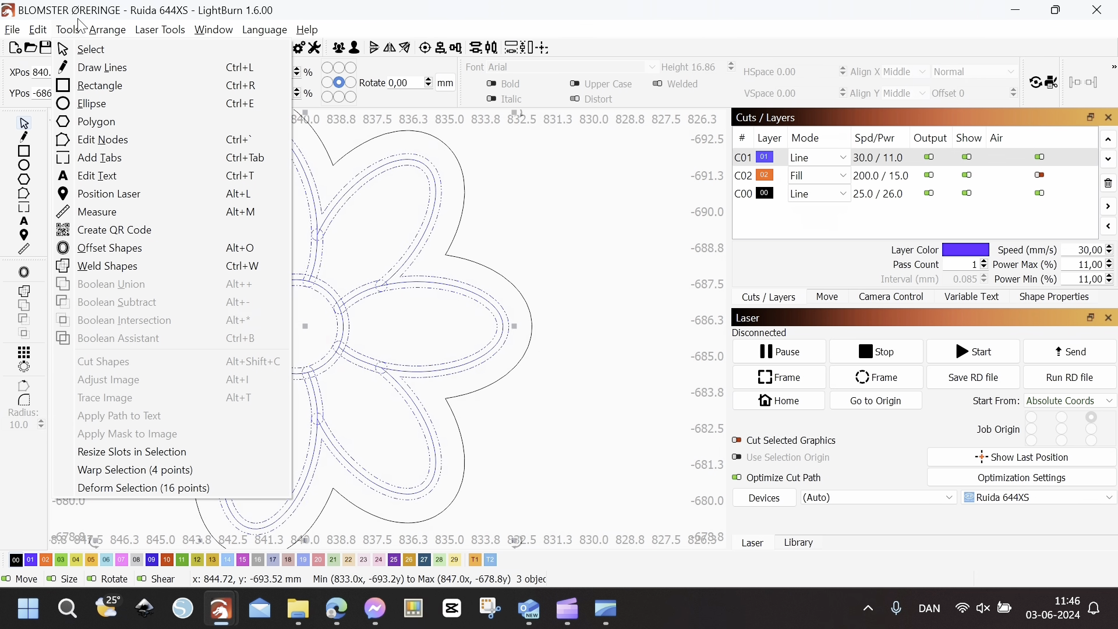
left_click(161, 32)
left_click(38, 29)
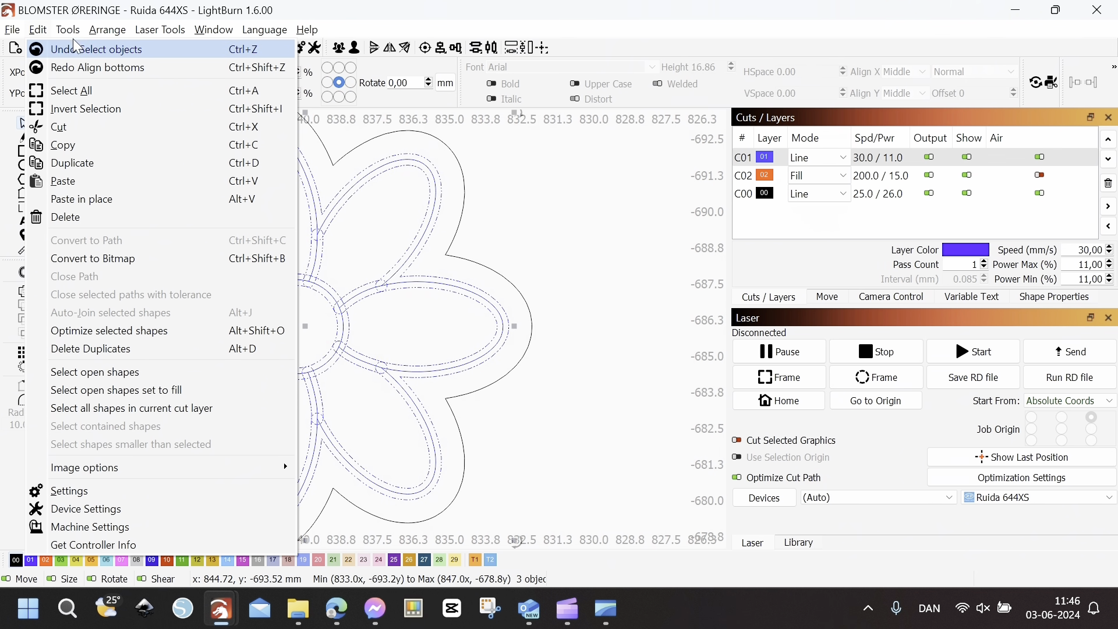
mouse_move(70, 39)
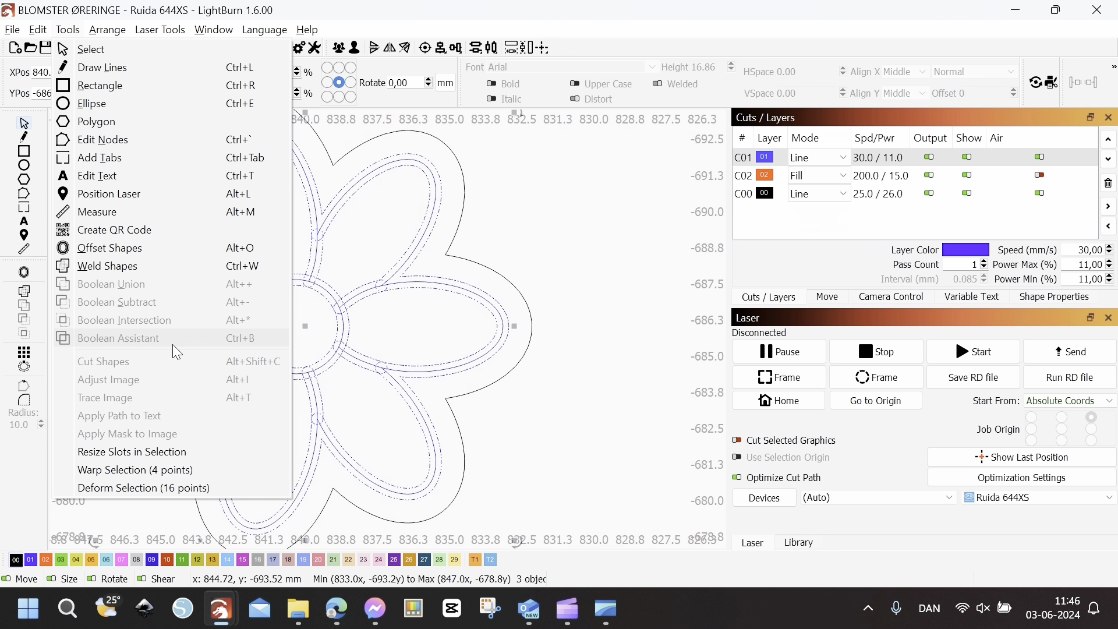
left_click(509, 405)
Step: Delete the original centre circle, petal outline and lower connecting line that run between the right flower's offset lines
scroll(513, 407, "down", 3)
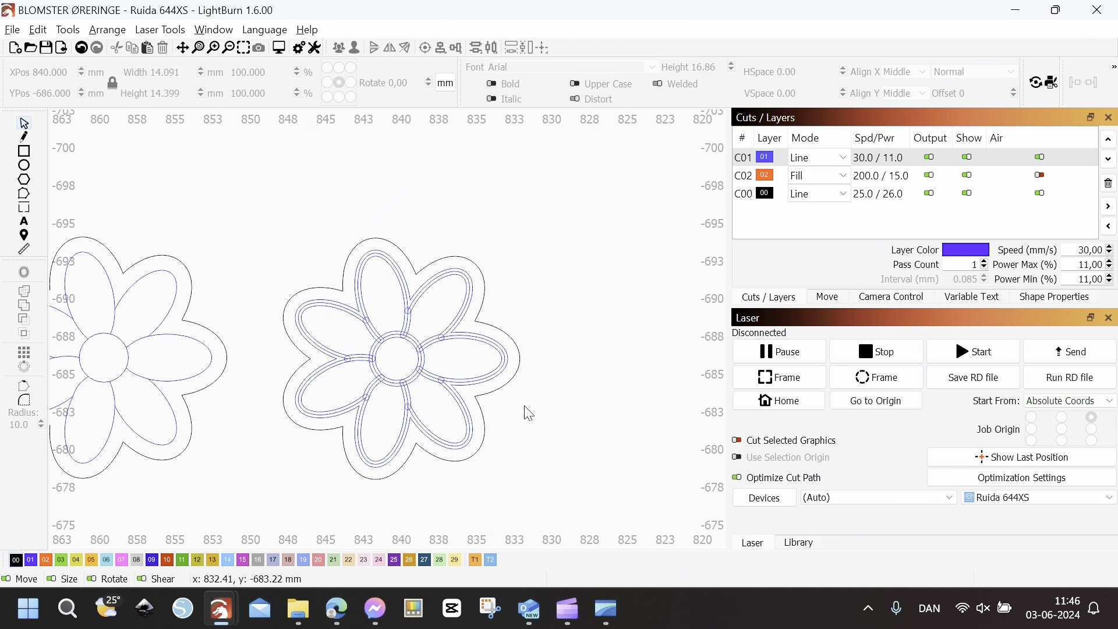
scroll(419, 273, "up", 6)
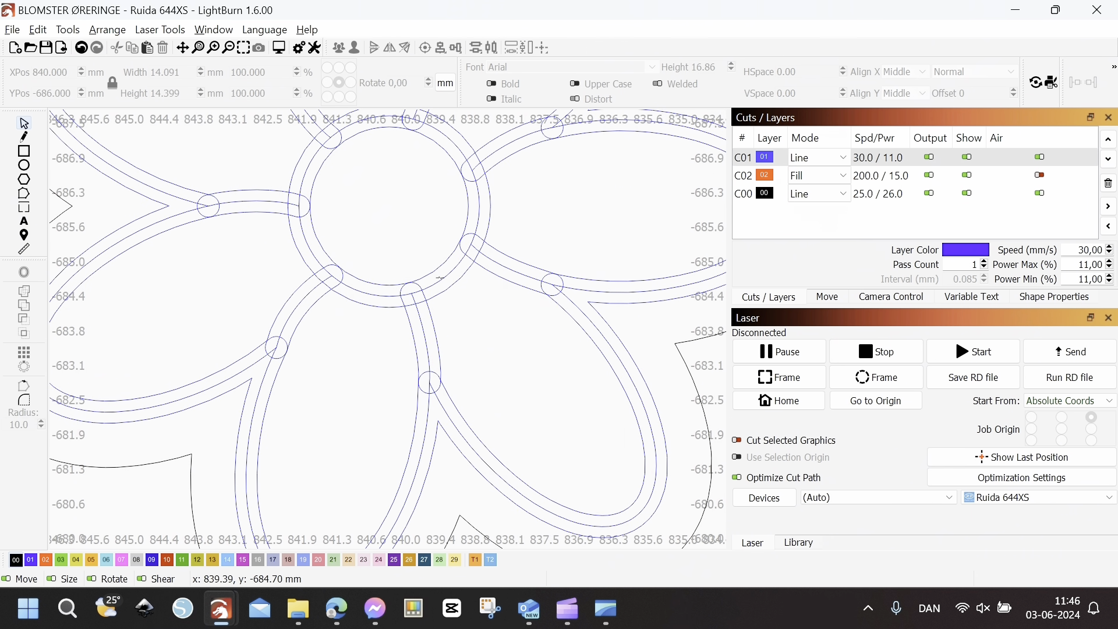
left_click(441, 278)
key("Delete")
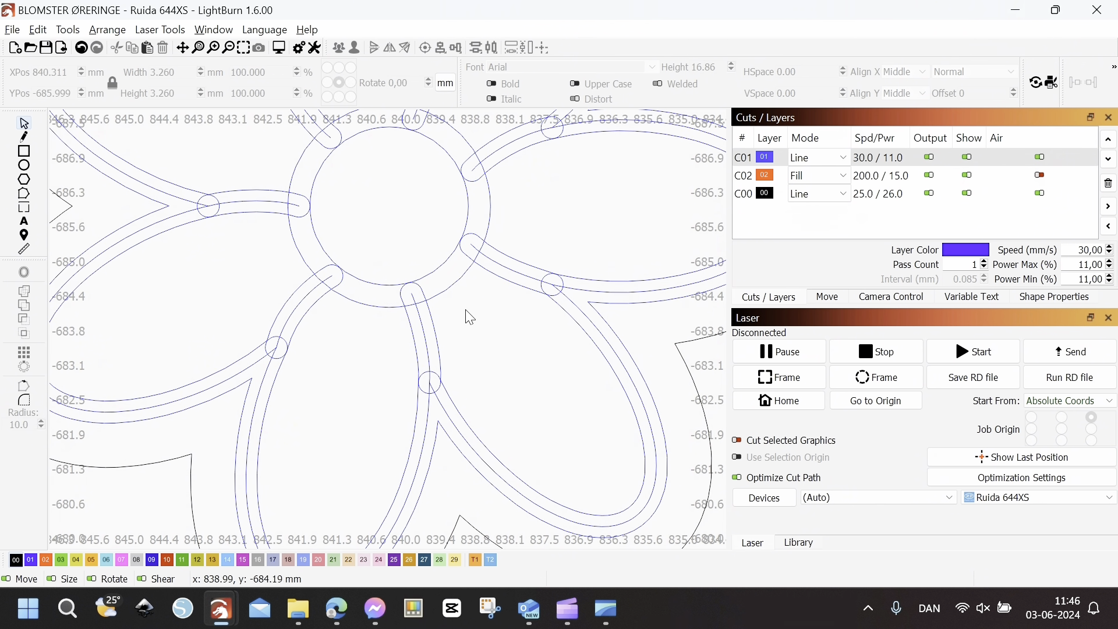
left_click(453, 426)
key("Delete")
Step: Open the Boolean Assistant for the right flower's connecting-line outlines together with the inner petal outline
left_click(441, 371)
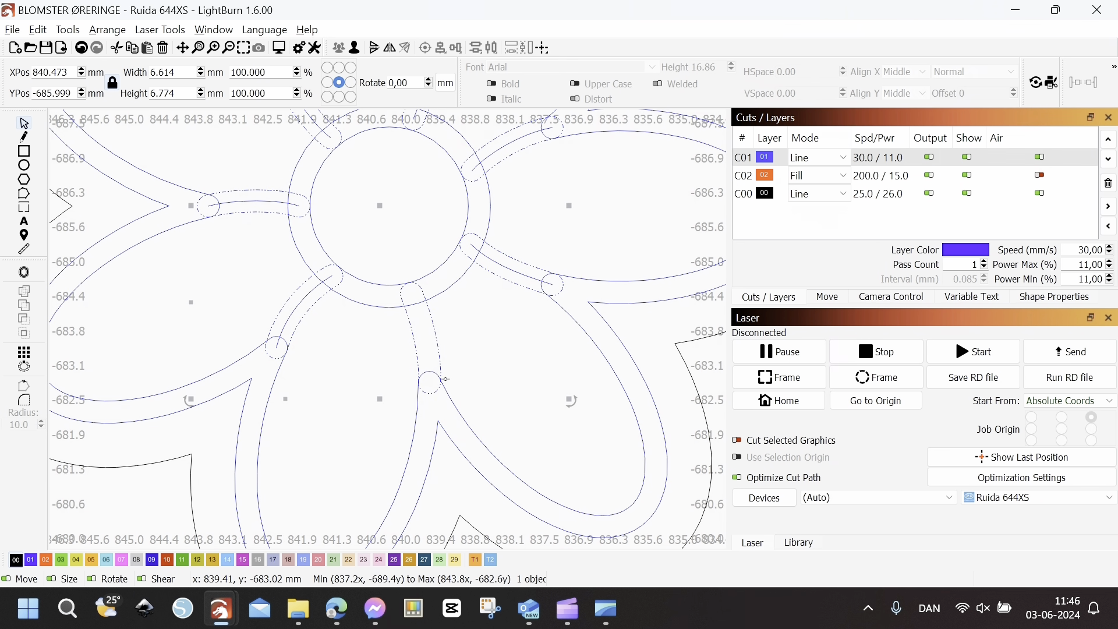
left_click(450, 400, "shift")
scroll(357, 352, "down", 2)
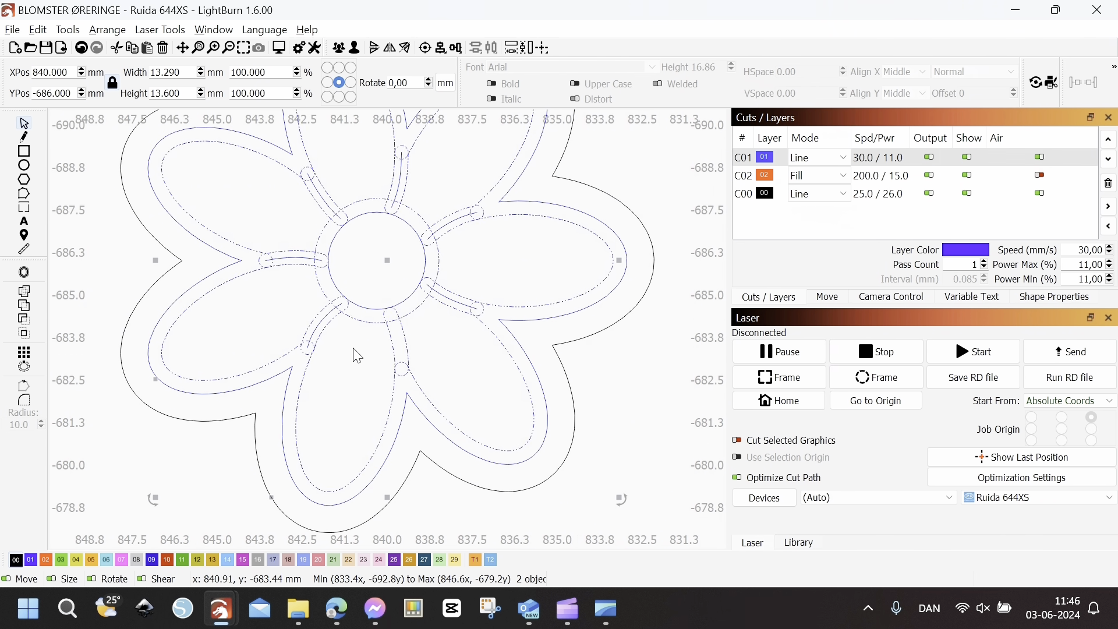
left_click_drag(442, 357, 280, 342)
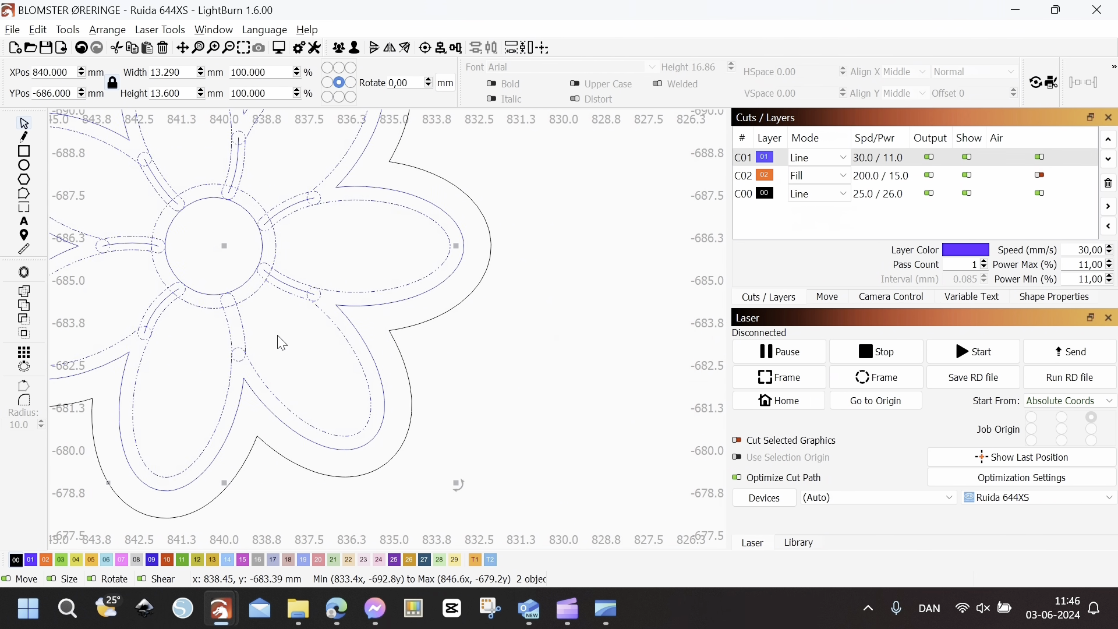
key("ctrl+b")
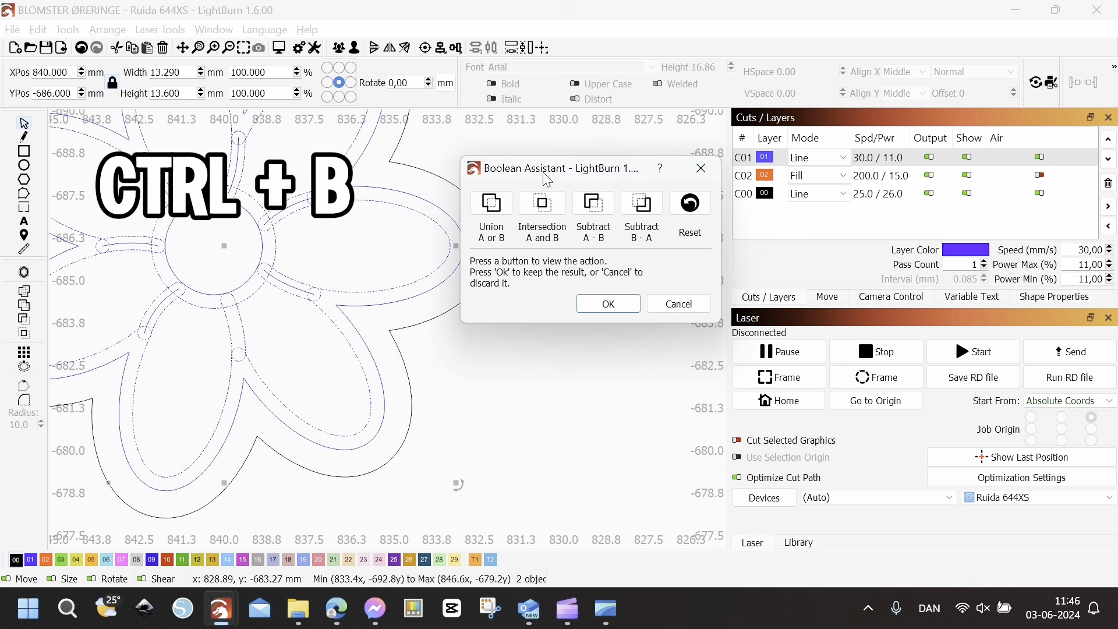
Step: Compare the union, intersection and subtraction previews, and apply Subtract B - A to the right flower's selected outlines
left_click(499, 216)
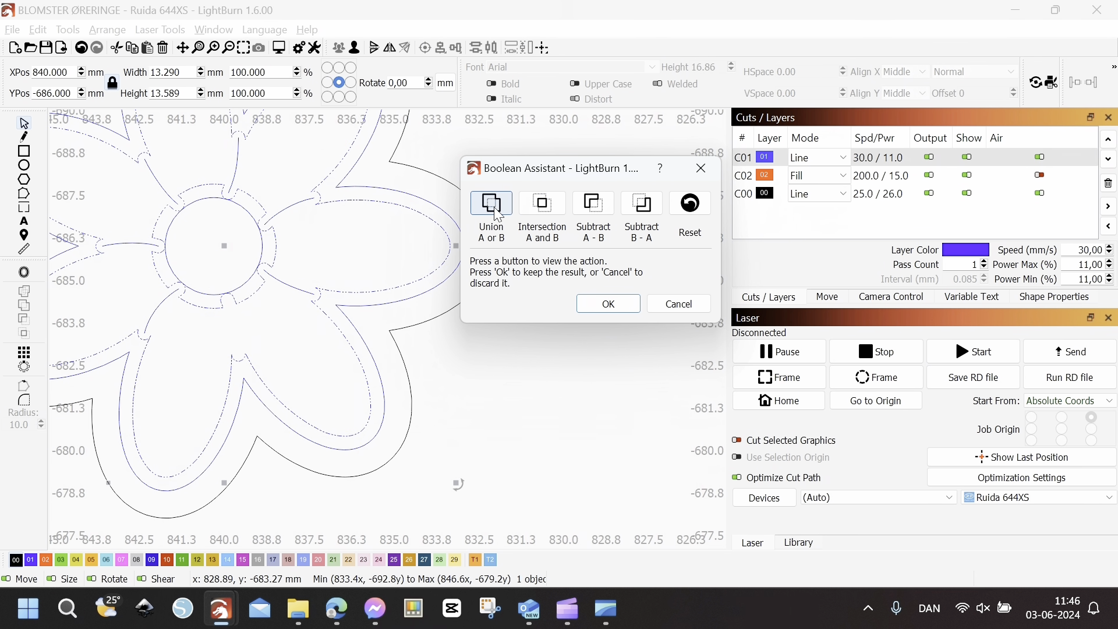
left_click(550, 214)
left_click(603, 210)
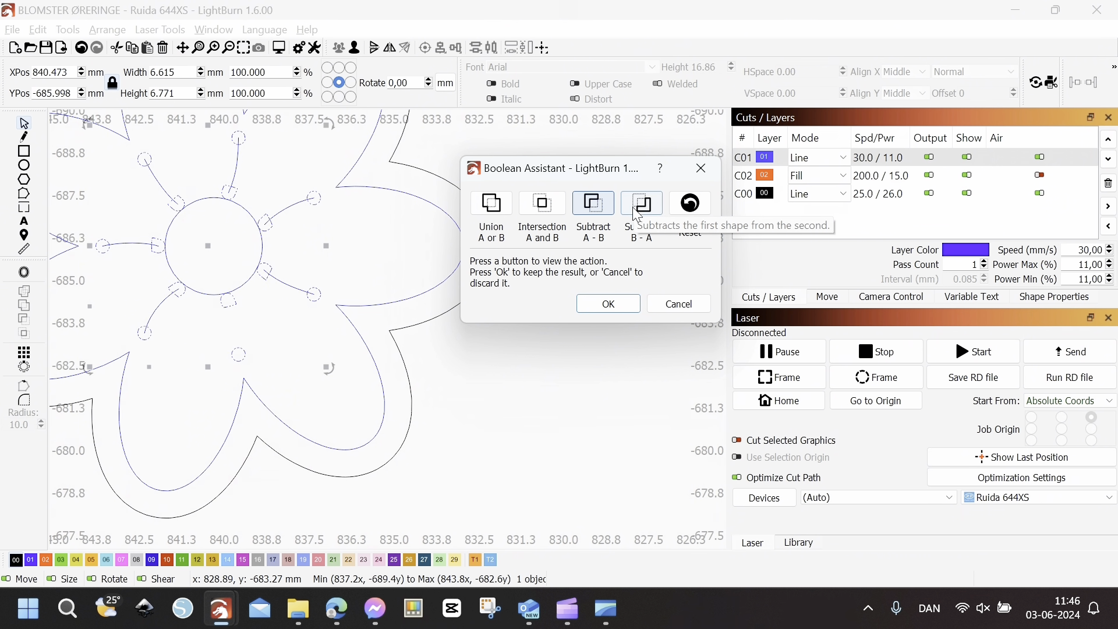
left_click(636, 209)
left_click(605, 206)
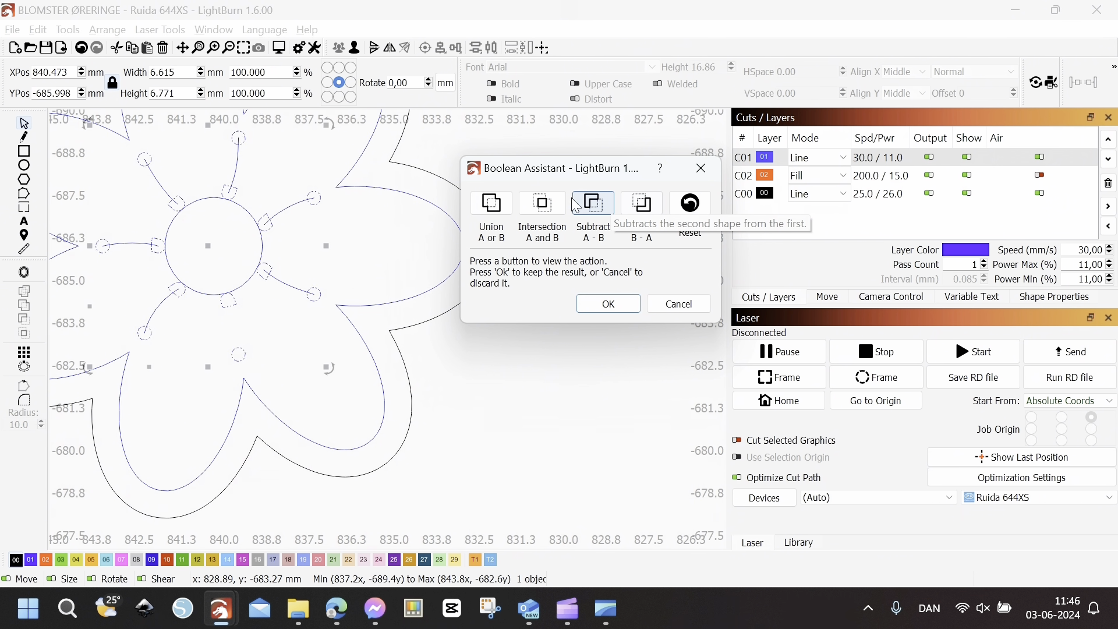
left_click(543, 204)
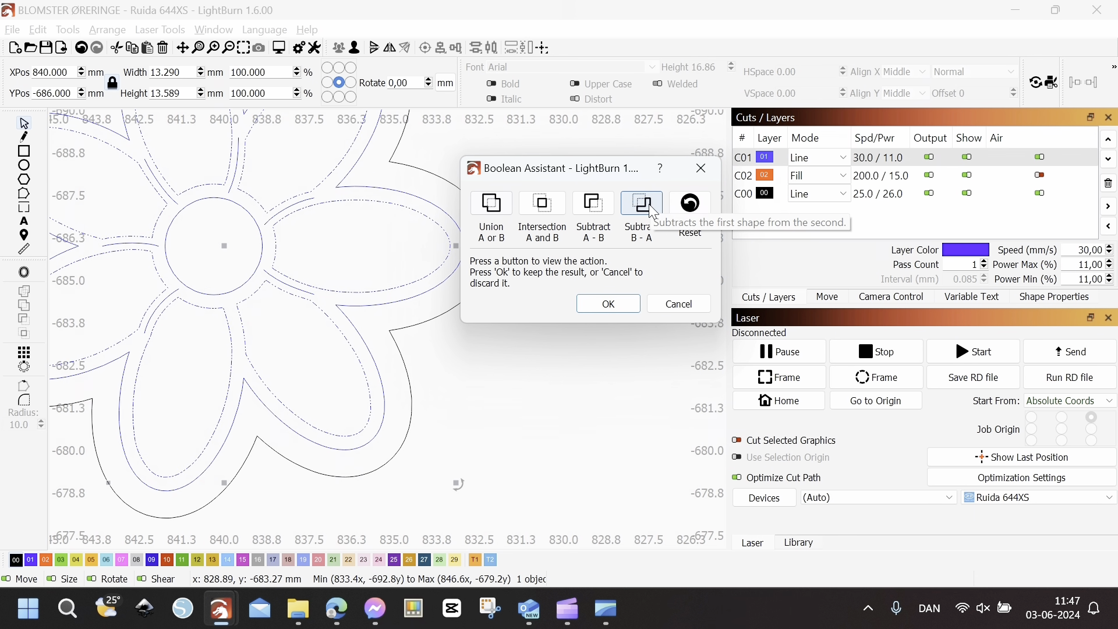
left_click(649, 204)
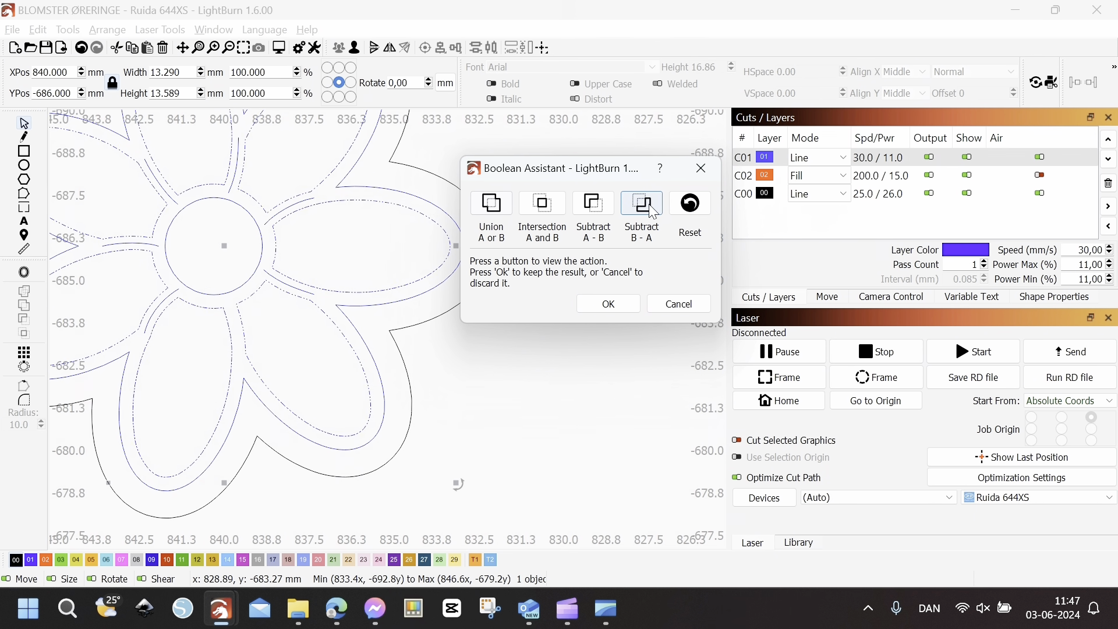
left_click(615, 302)
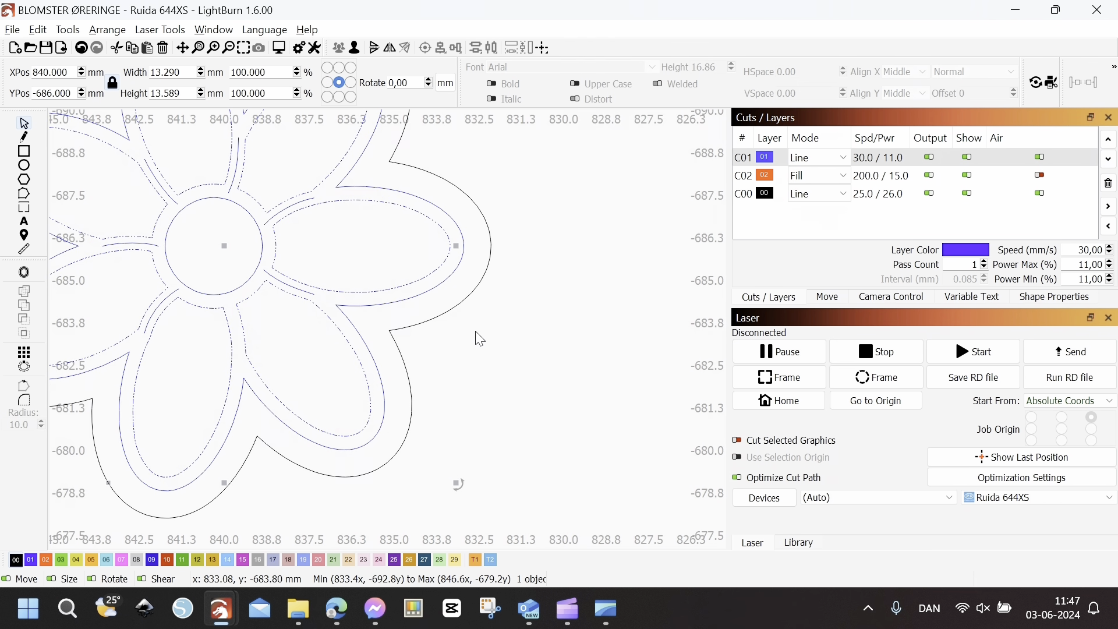
Step: Group the subtracted inner outline with the right flower's outer petal and centre outline
scroll(457, 322, "down", 3)
scroll(445, 329, "up", 2)
left_click(325, 280, "shift")
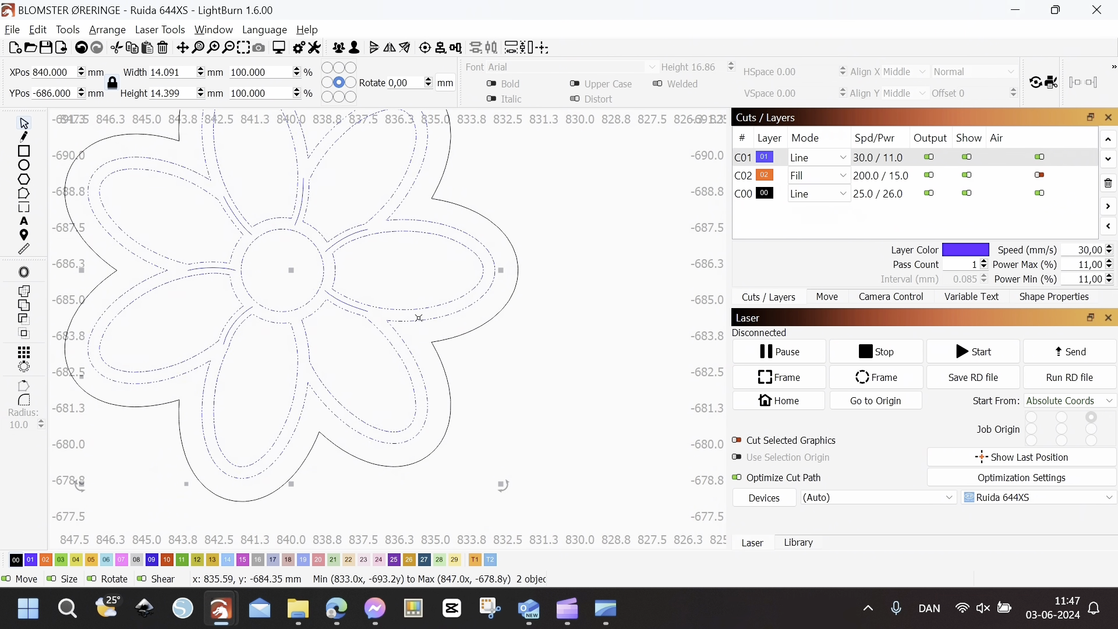
key("ctrl+g")
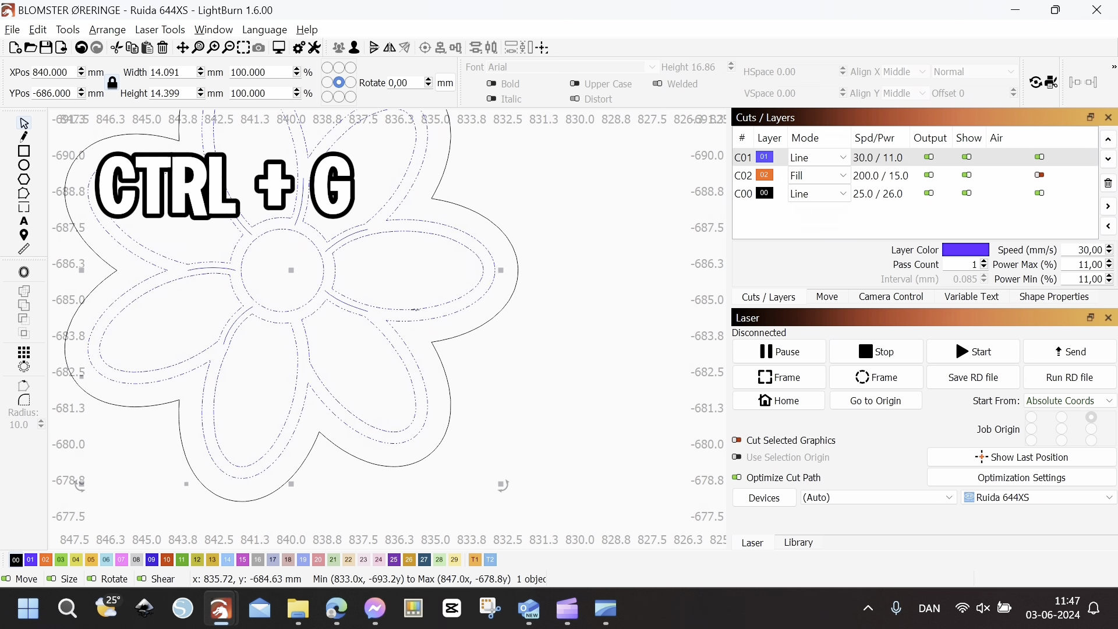
right_click(410, 289)
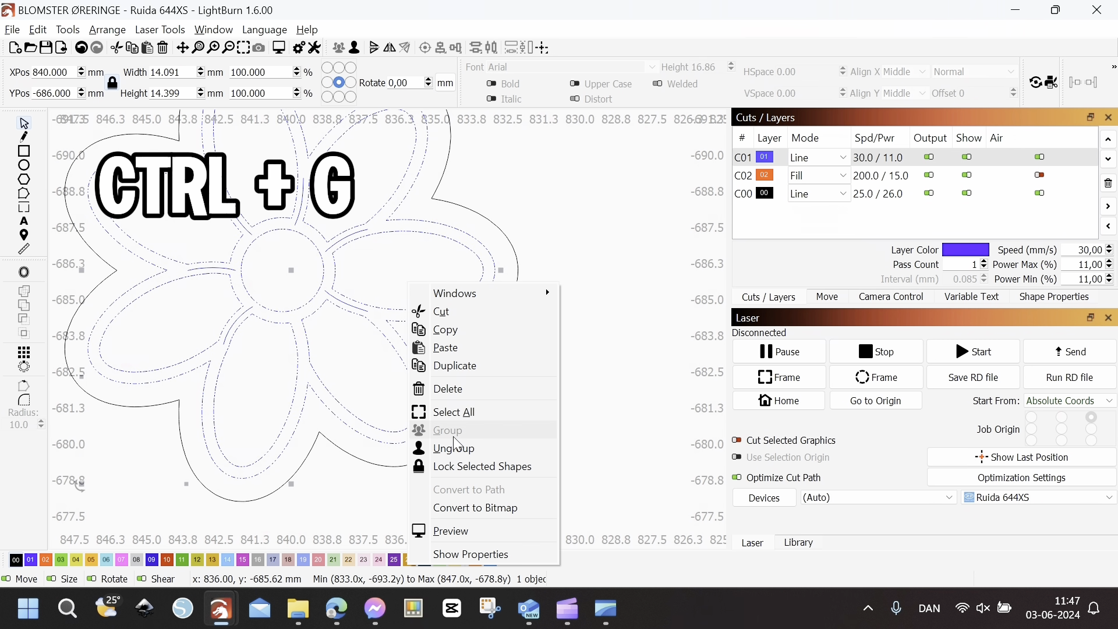
left_click(586, 220)
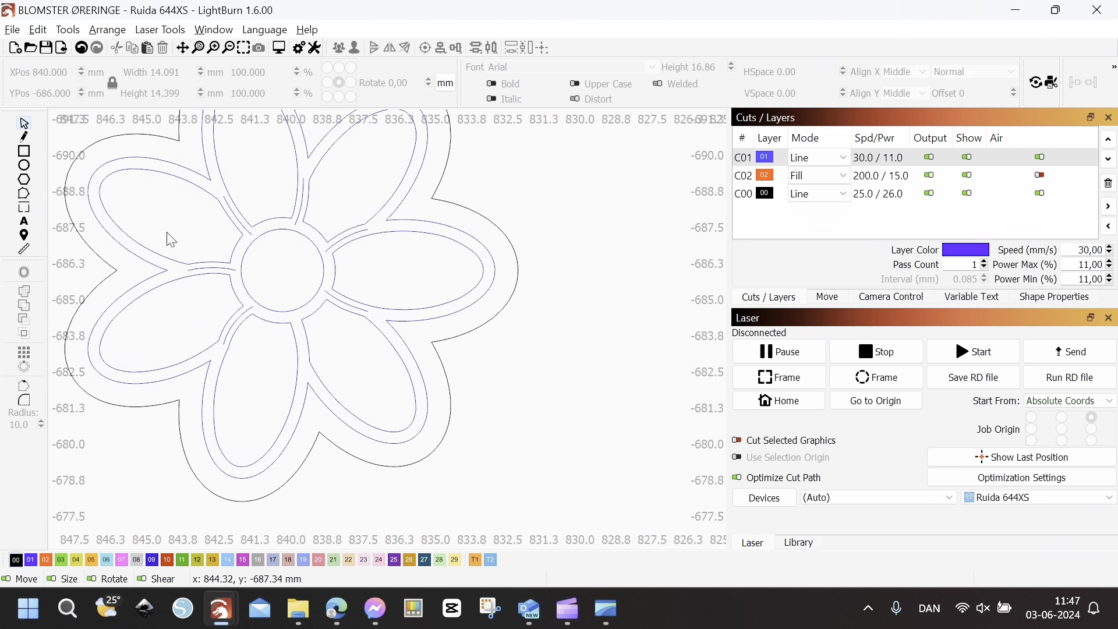
Step: Delete the leftover connecting lines around the right flower's centre and assign the grouped outlines to the orange Fill layer 02
left_click_drag(126, 170, 411, 360)
left_click(399, 337)
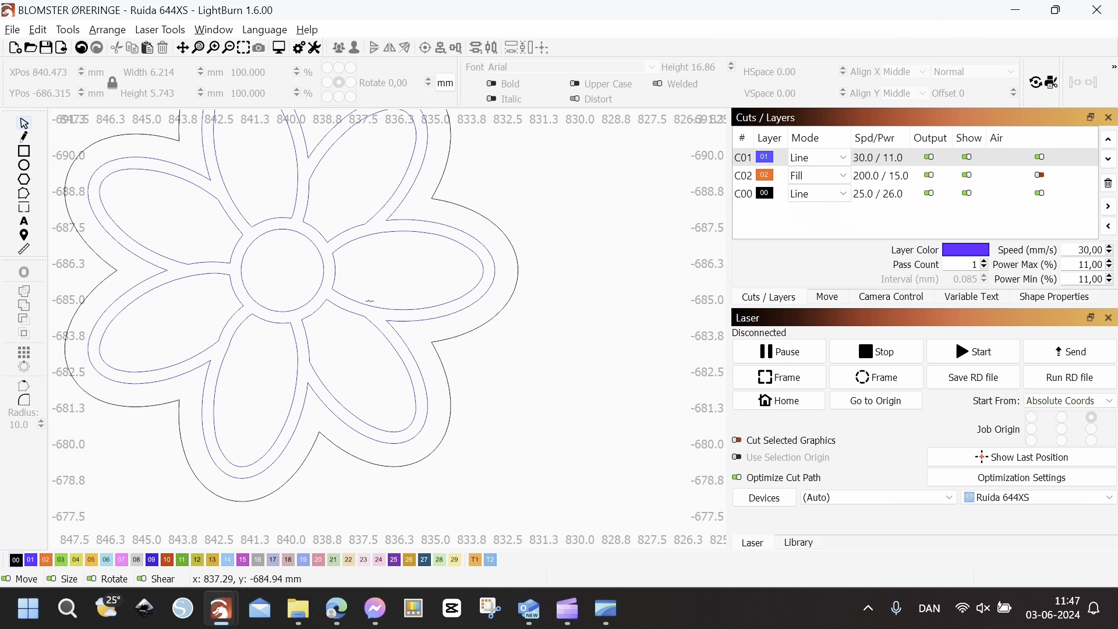
left_click(356, 301)
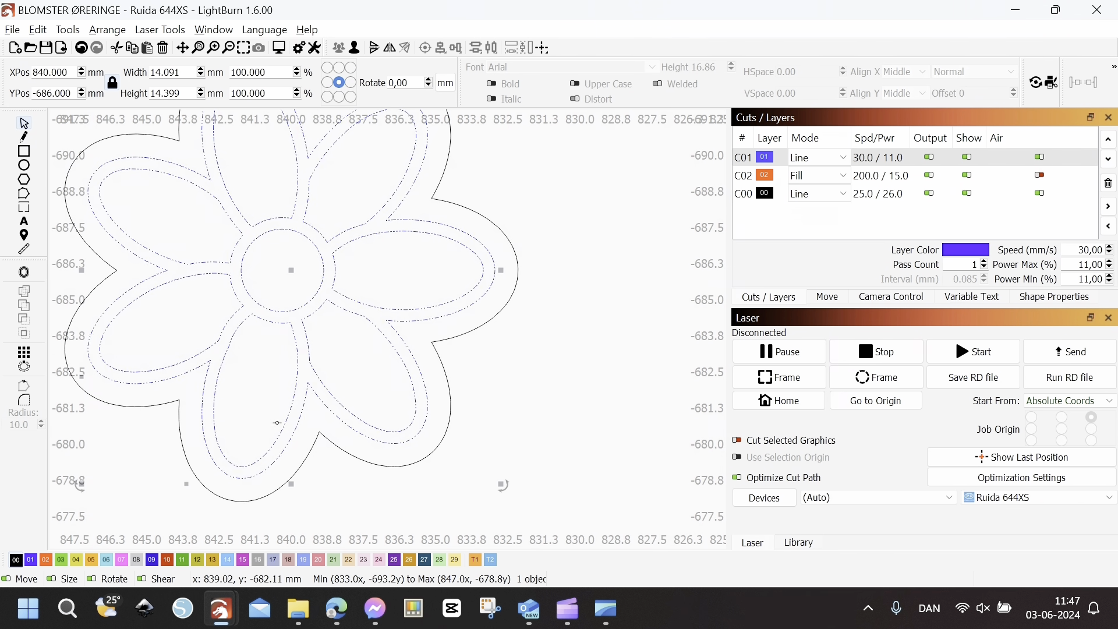
left_click(47, 560)
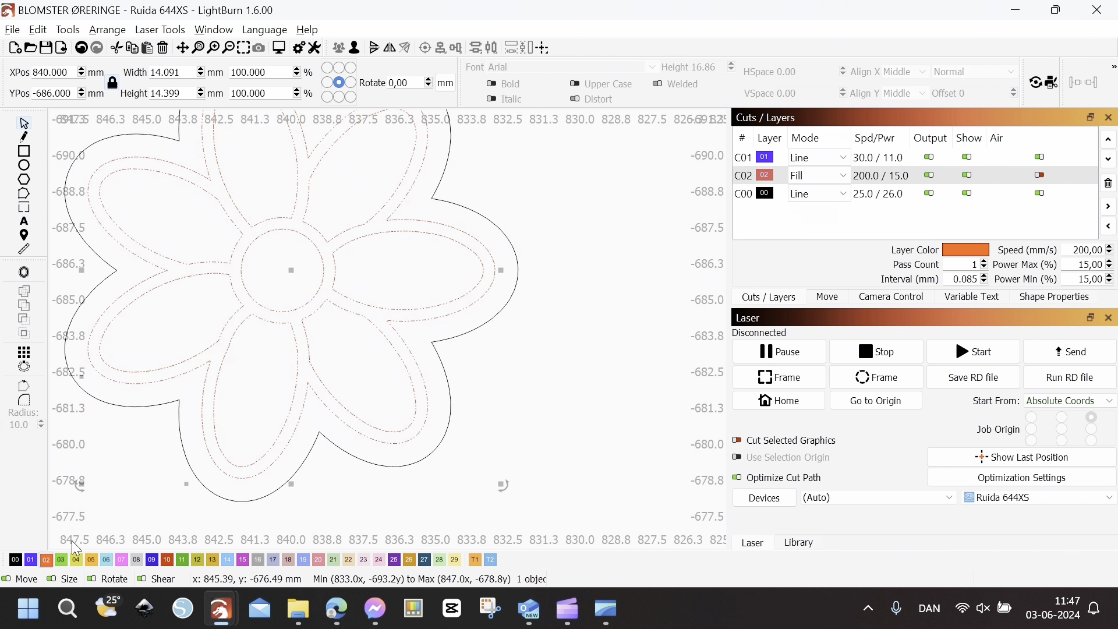
scroll(495, 367, "down", 5)
left_click(533, 355)
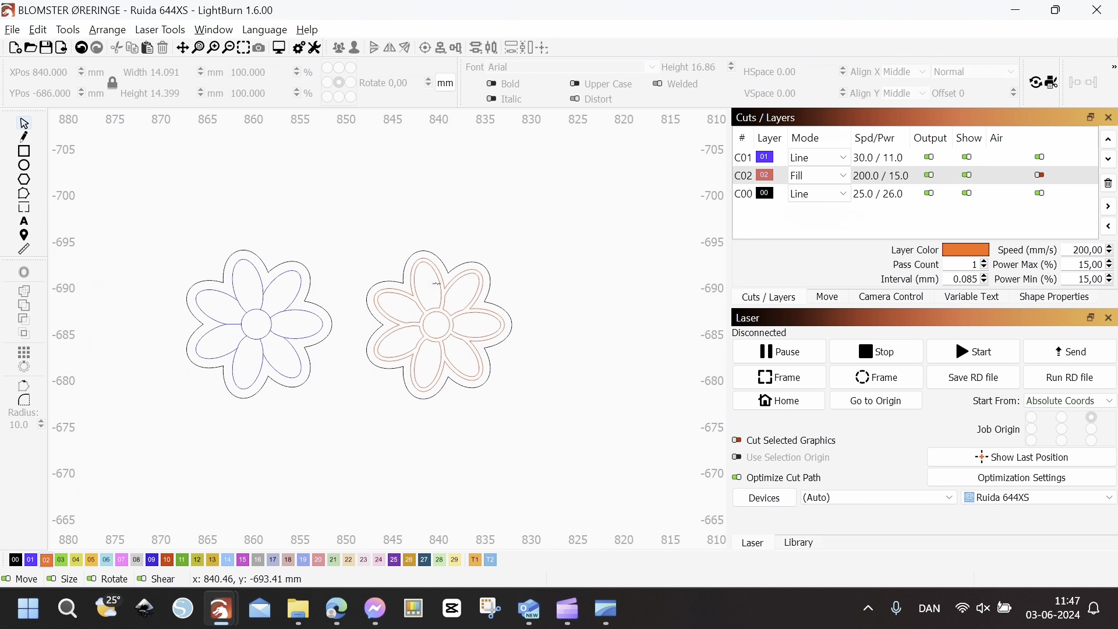
Step: Change the view style to Filled / Smooth to inspect the right flower's engraved areas
left_click(442, 310)
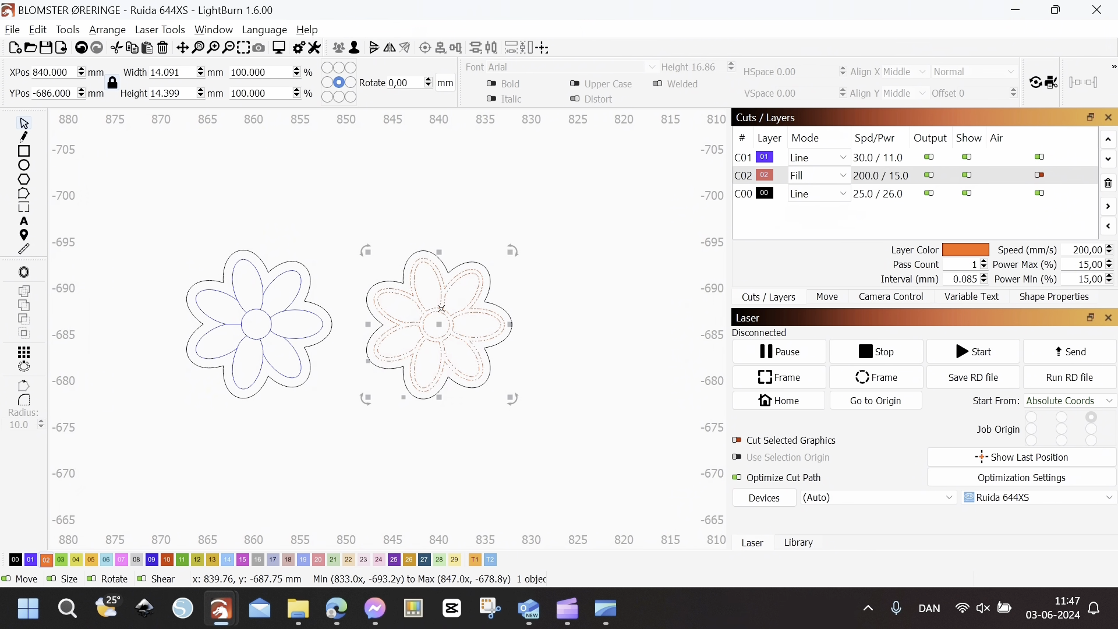
left_click(154, 32)
mouse_move(214, 36)
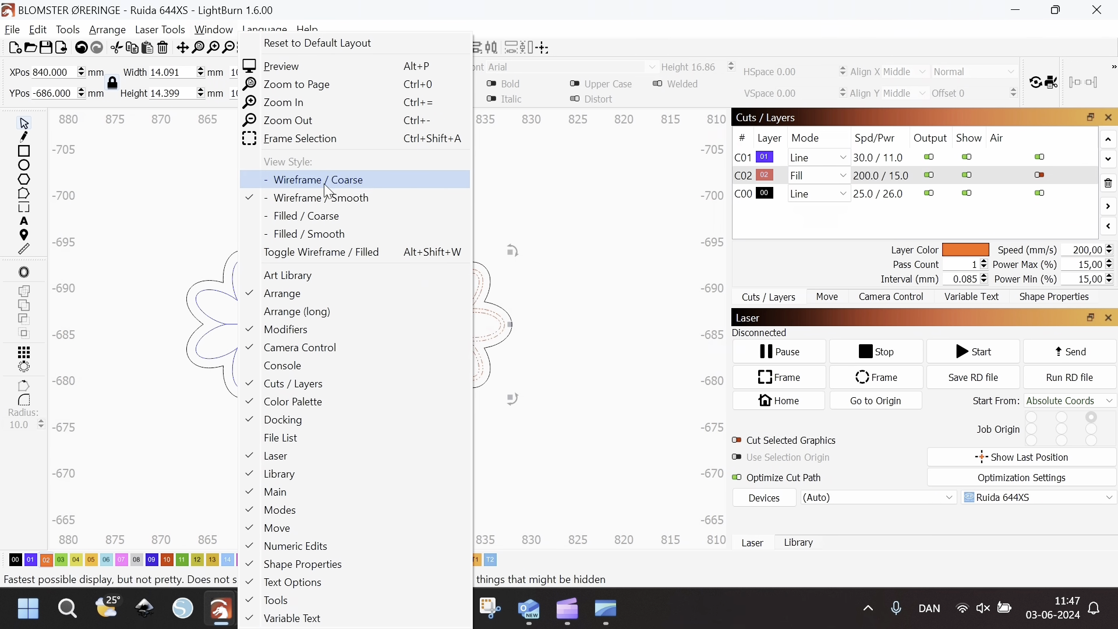
left_click(324, 235)
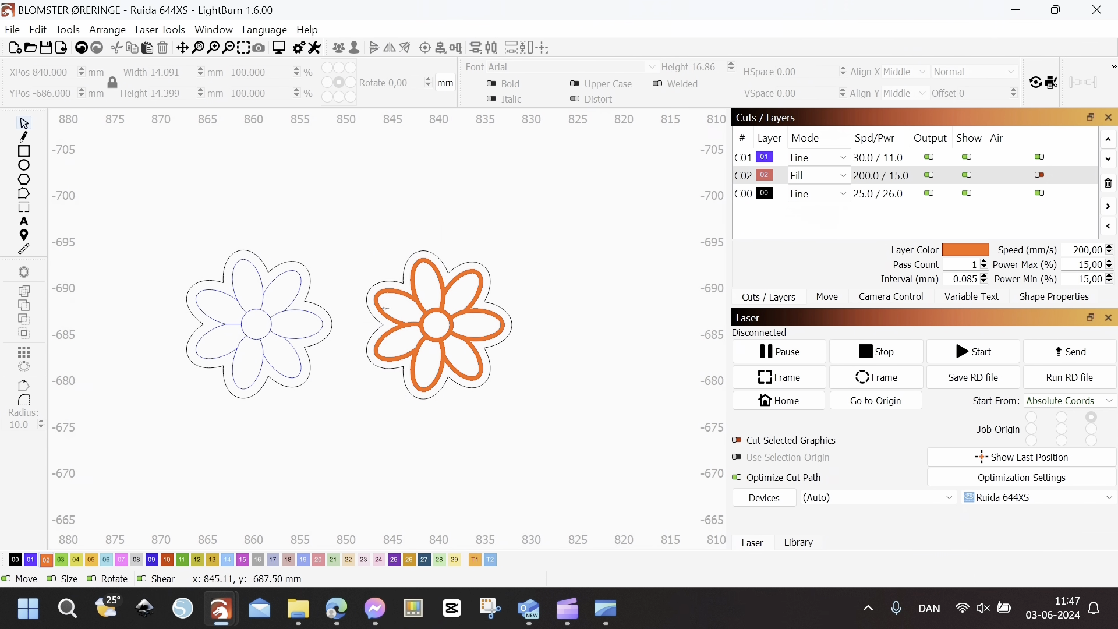
scroll(384, 309, "down", 2)
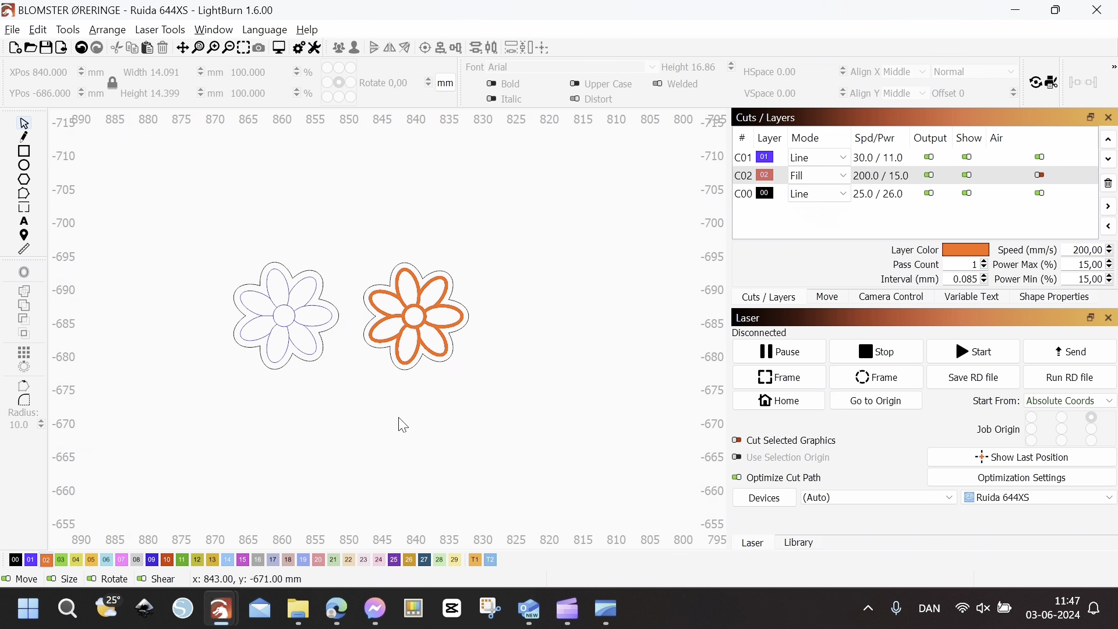
Step: Draw a circle 2 mm in diameter in the empty area above the left flower
scroll(333, 384, "down", 2)
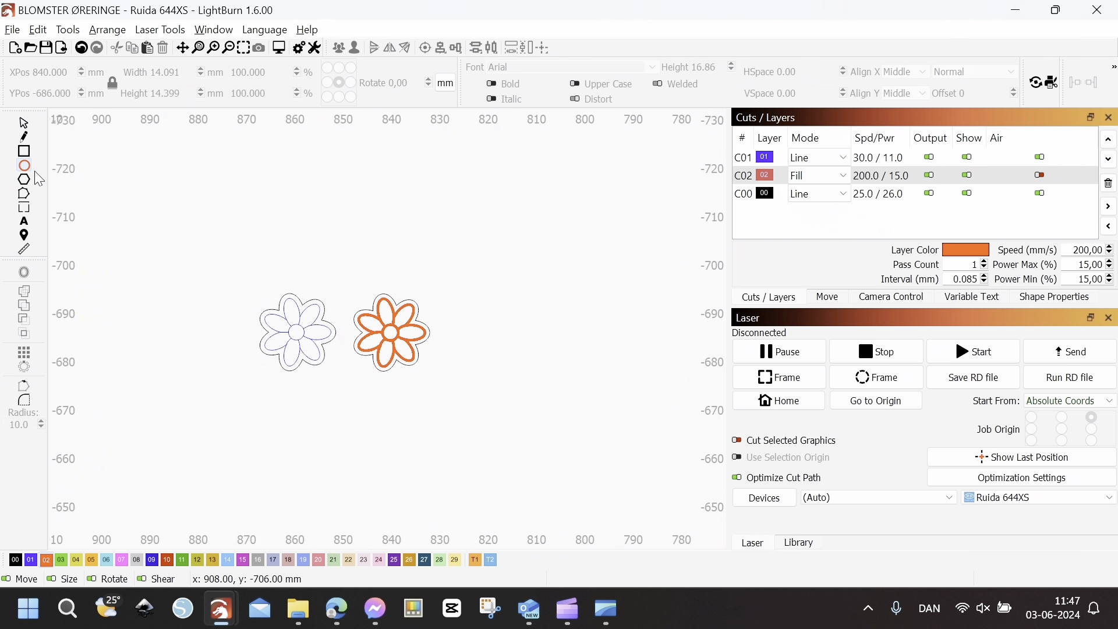
scroll(280, 265, "up", 5)
left_click_drag(390, 234, 395, 240)
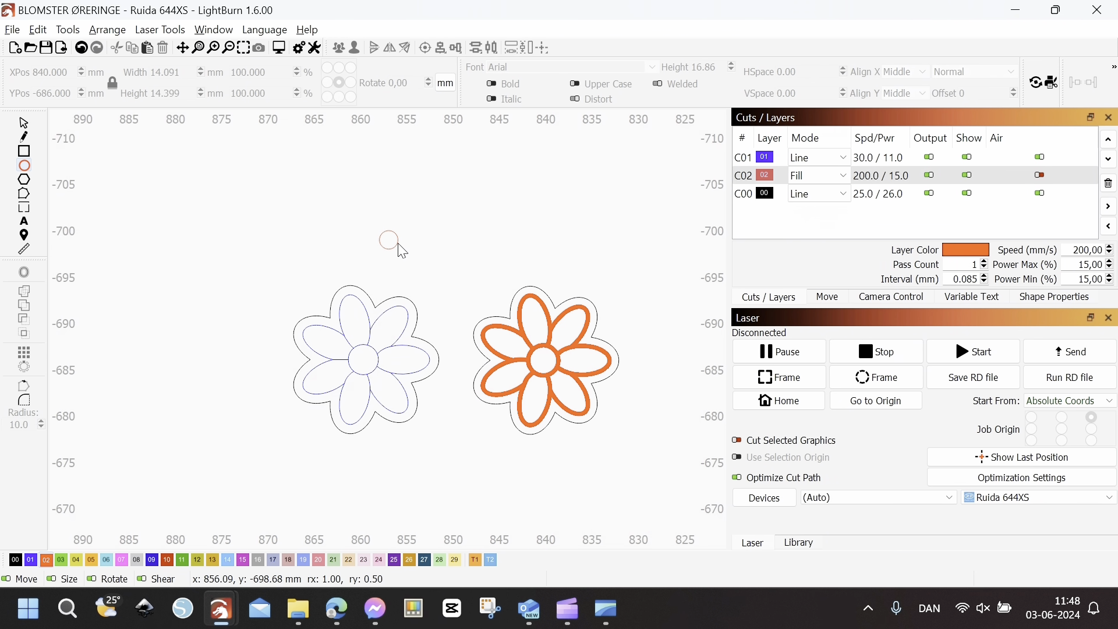
left_click_drag(399, 245, 398, 245)
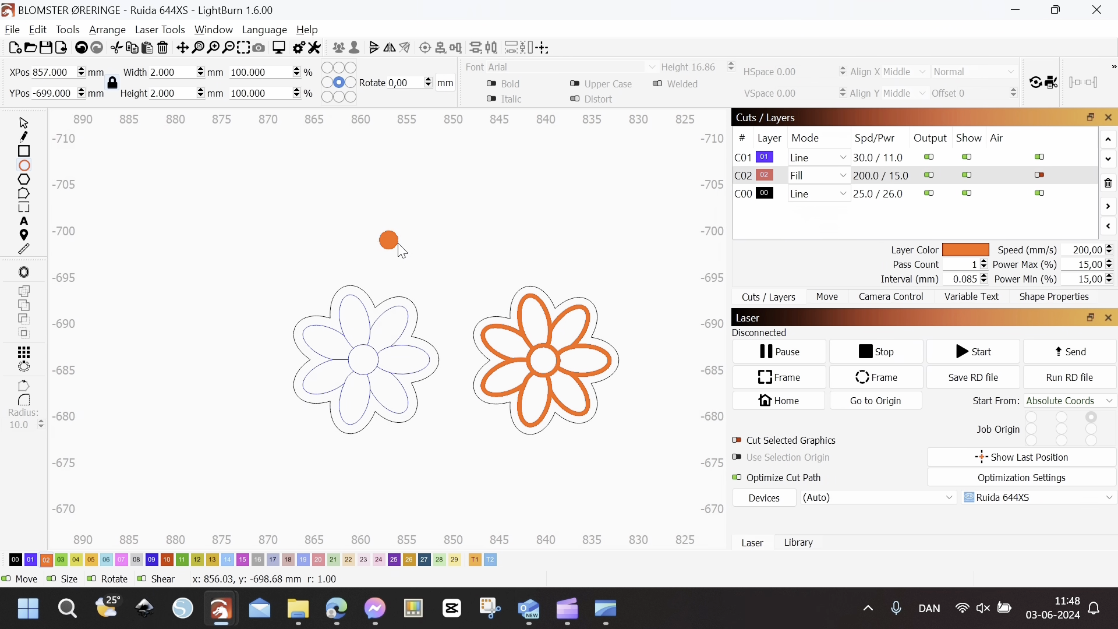
Step: Return the view style to Wireframe / Smooth and assign the small circle to the black Line layer 00
left_click(210, 30)
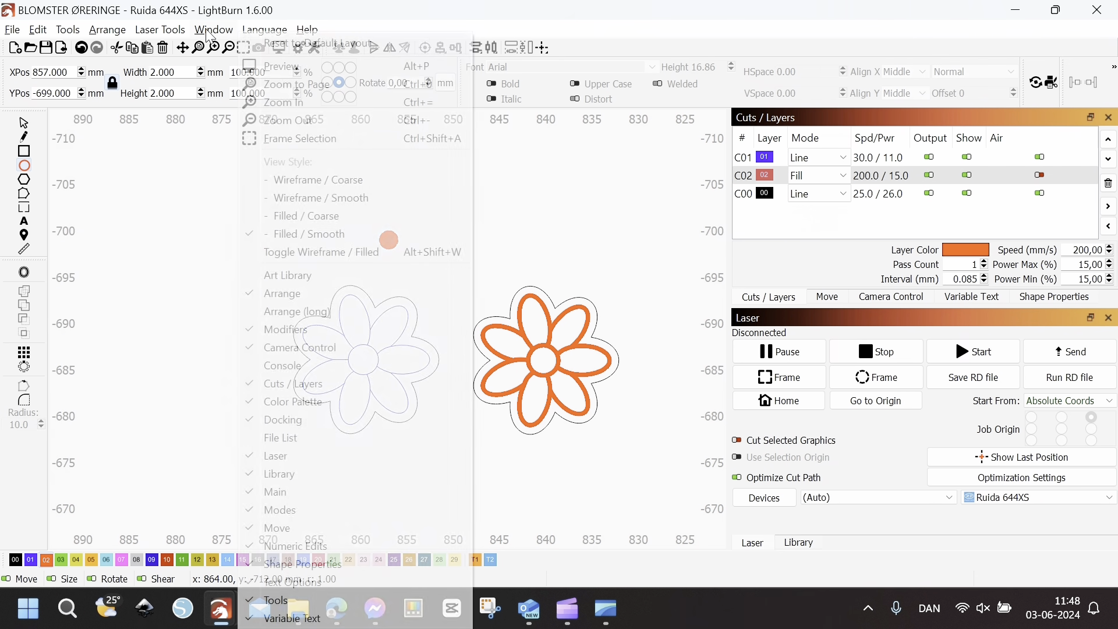
left_click(306, 198)
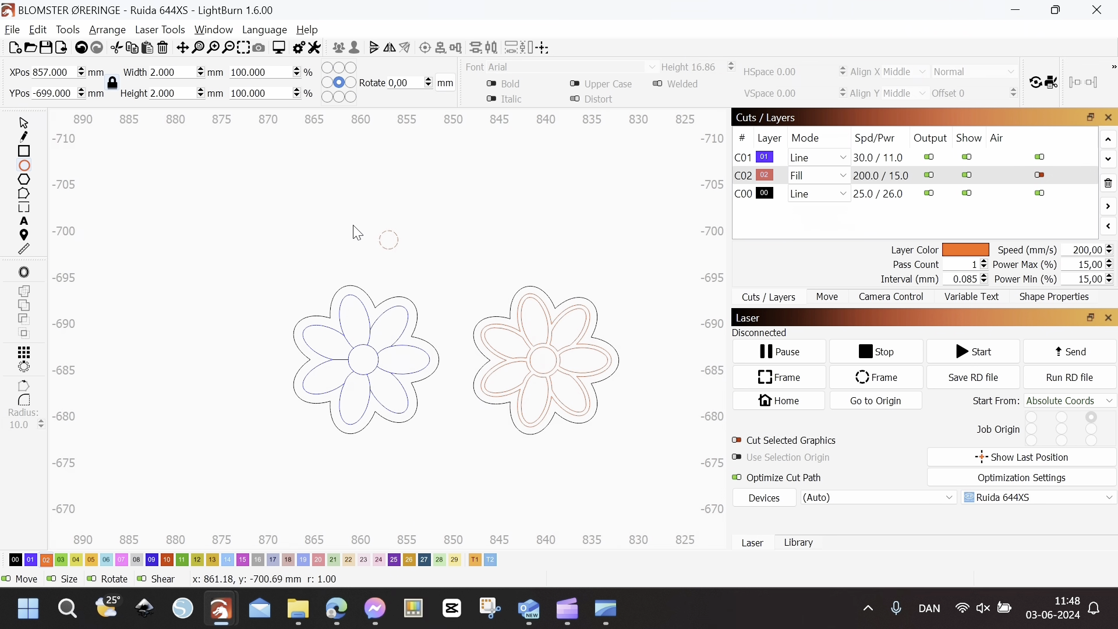
scroll(403, 257, "up", 2)
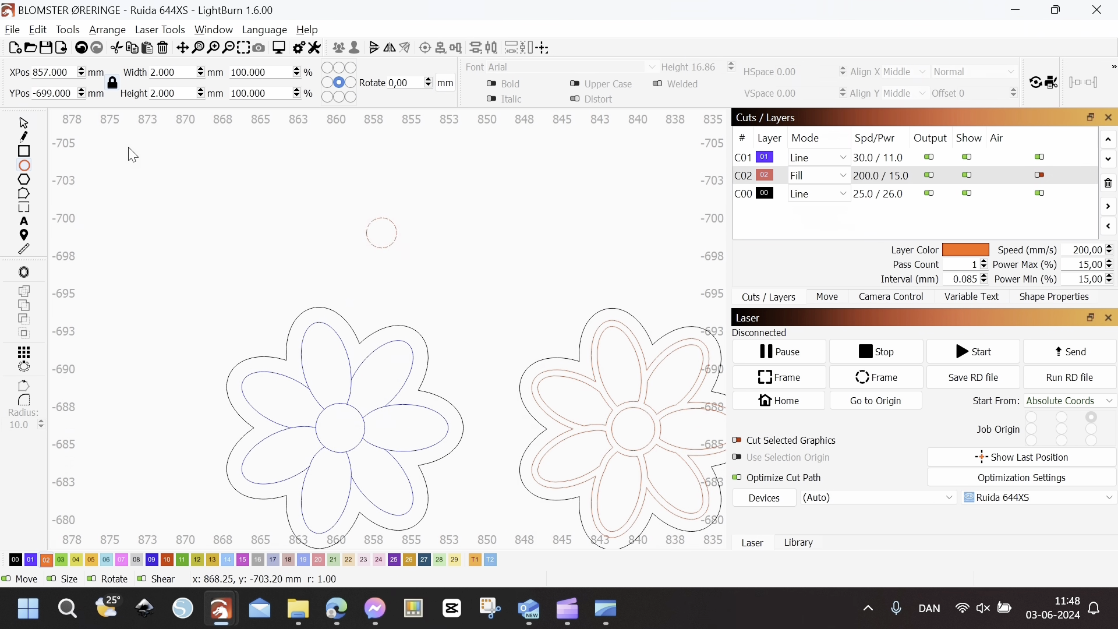
left_click(25, 123)
left_click(16, 560)
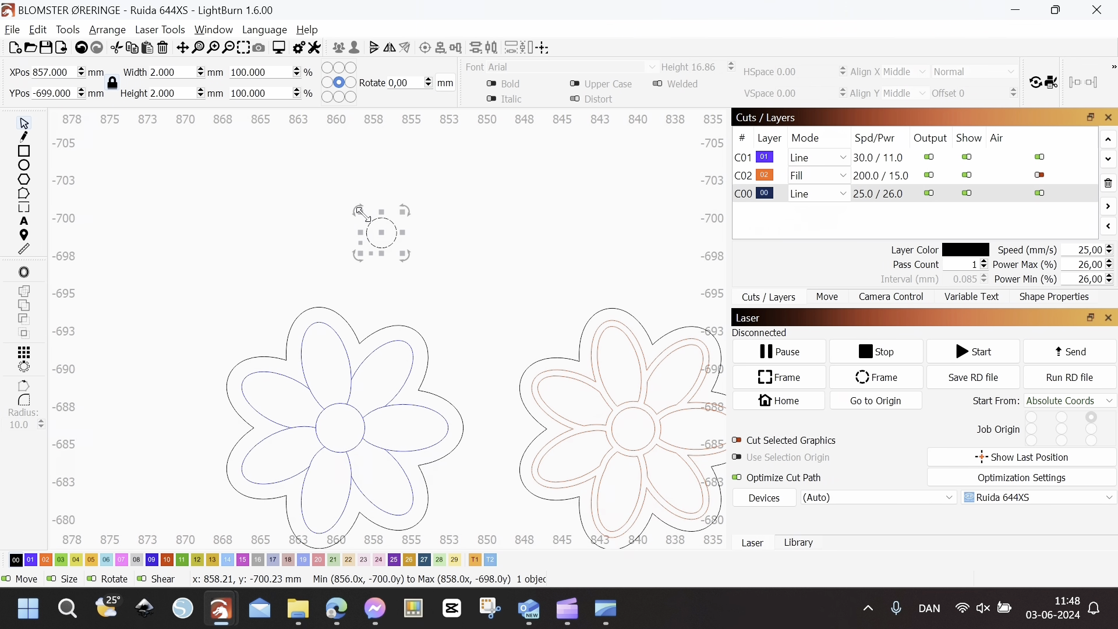
Step: Offset the small circle outward by 1 mm with round corners, keeping the original circle
scroll(361, 216, "down", 2)
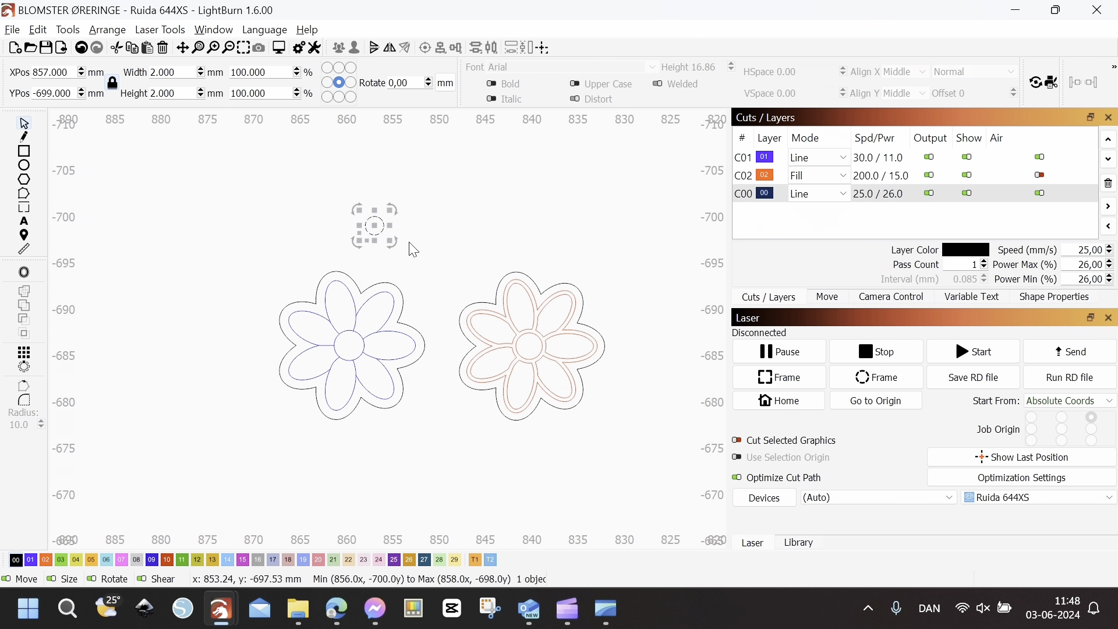
left_click(24, 170)
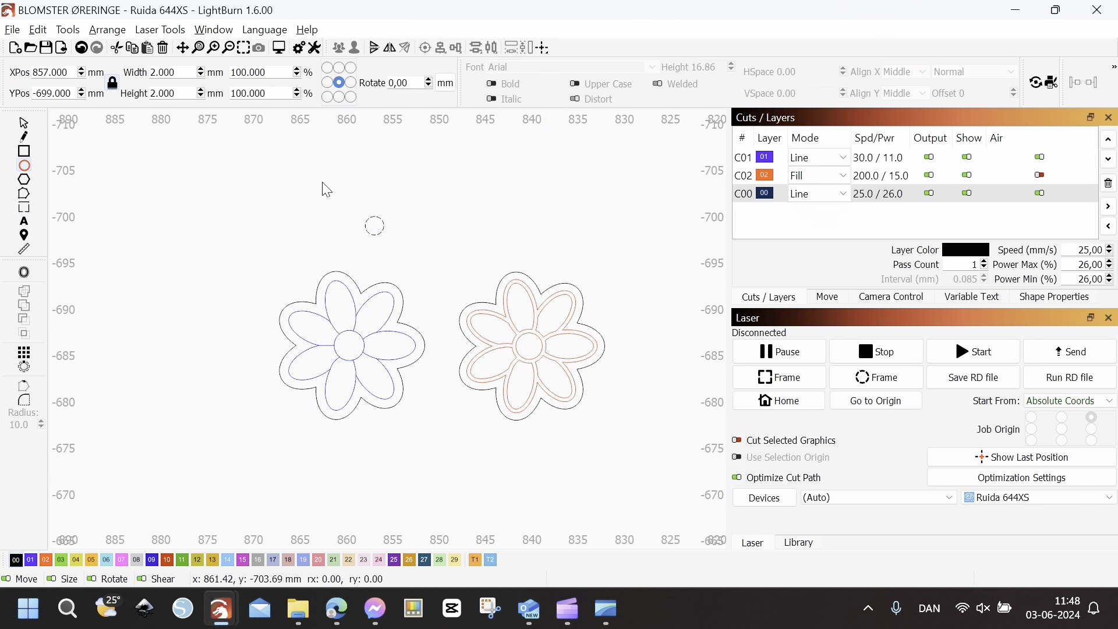
left_click(26, 271)
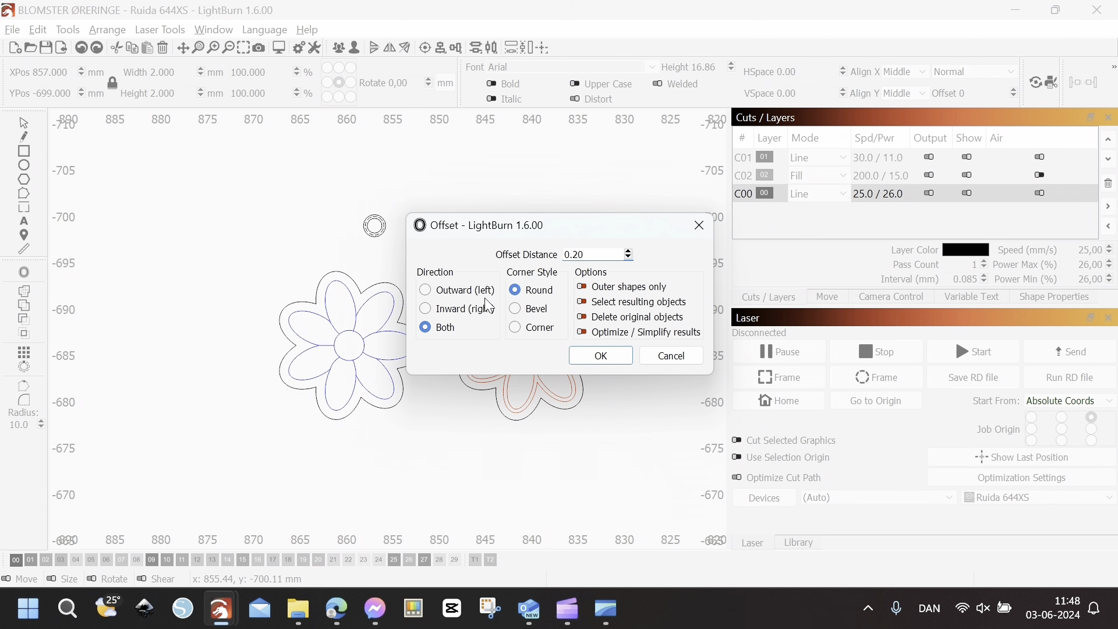
left_click(427, 292)
left_click_drag(597, 254, 552, 252)
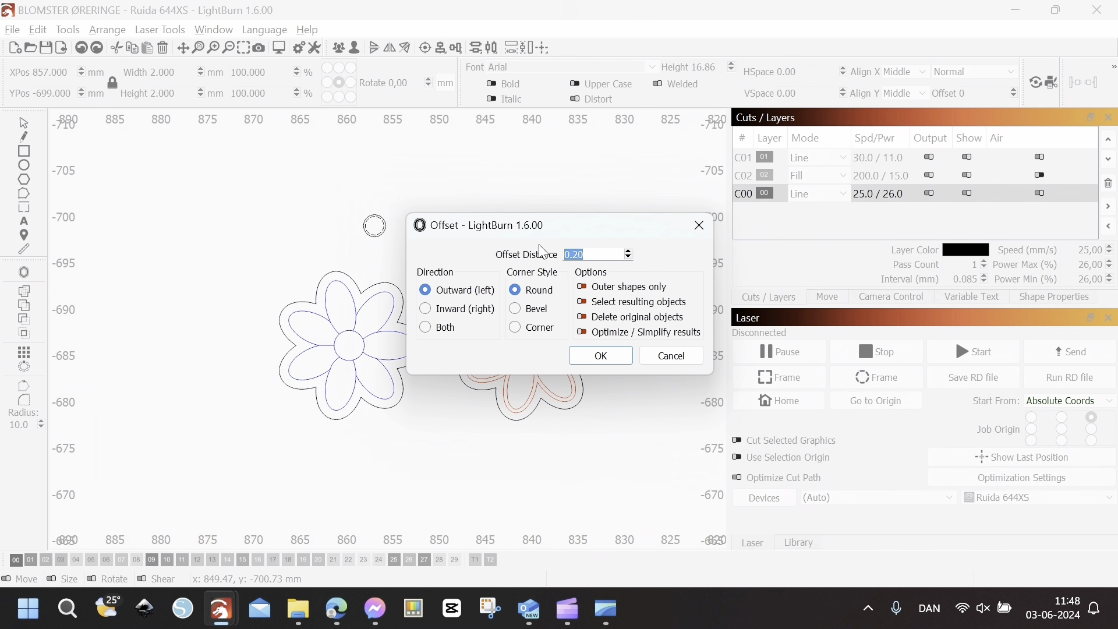
type("1")
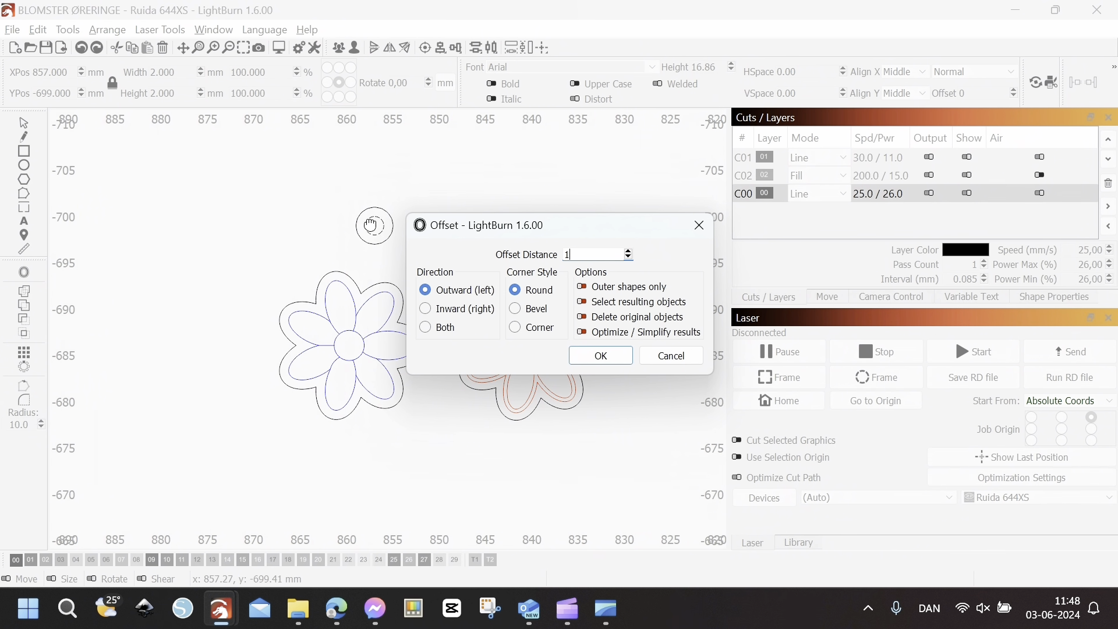
left_click(615, 355)
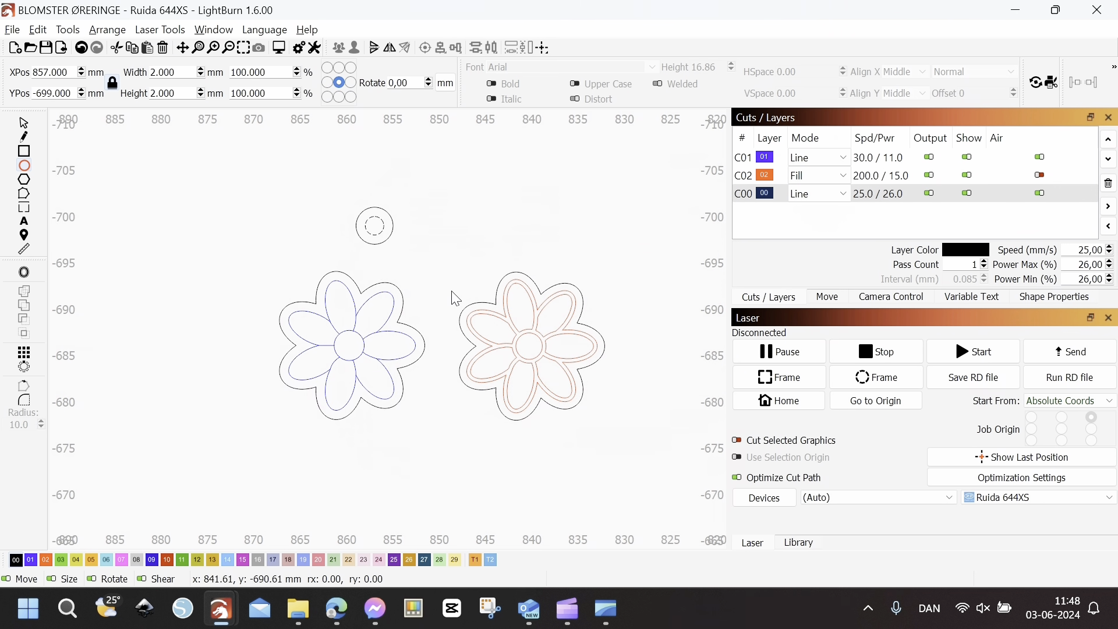
Step: Ungroup the right-hand scored hanging earring and select its hanging hole to check the hole's size
scroll(454, 295, "down", 10)
left_click_drag(518, 421, 379, 257)
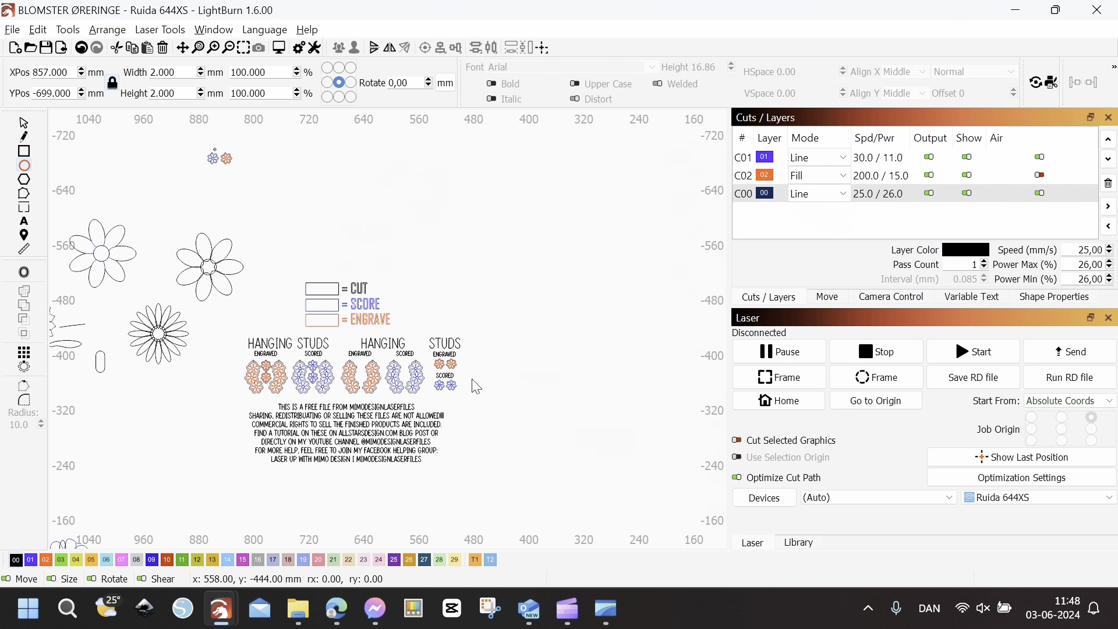
scroll(457, 378, "up", 9)
left_click_drag(306, 356, 489, 336)
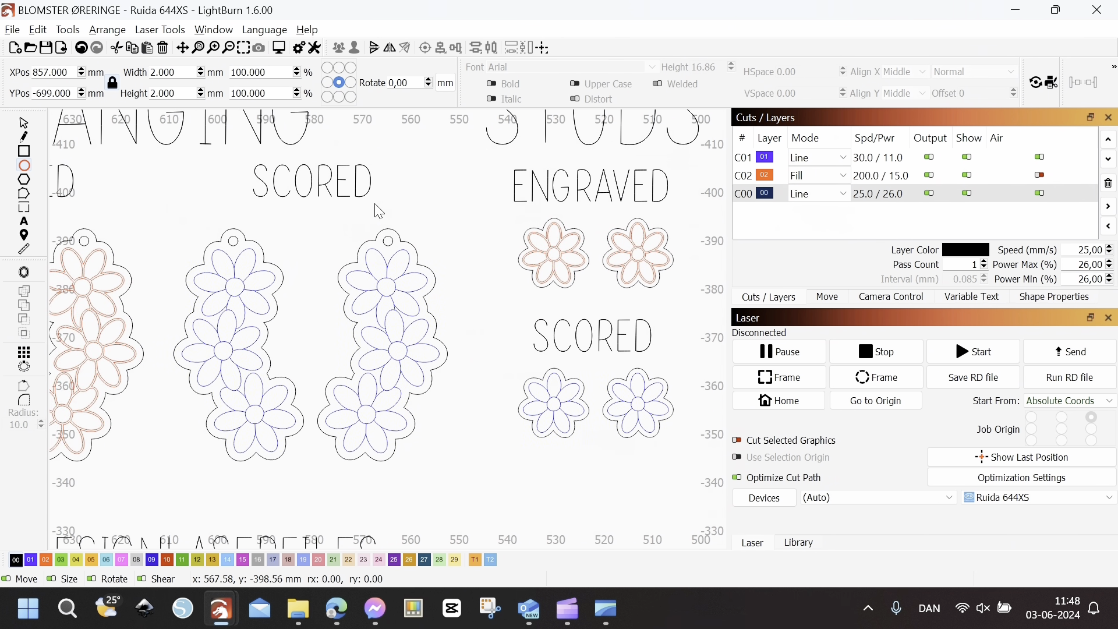
scroll(384, 233, "up", 4)
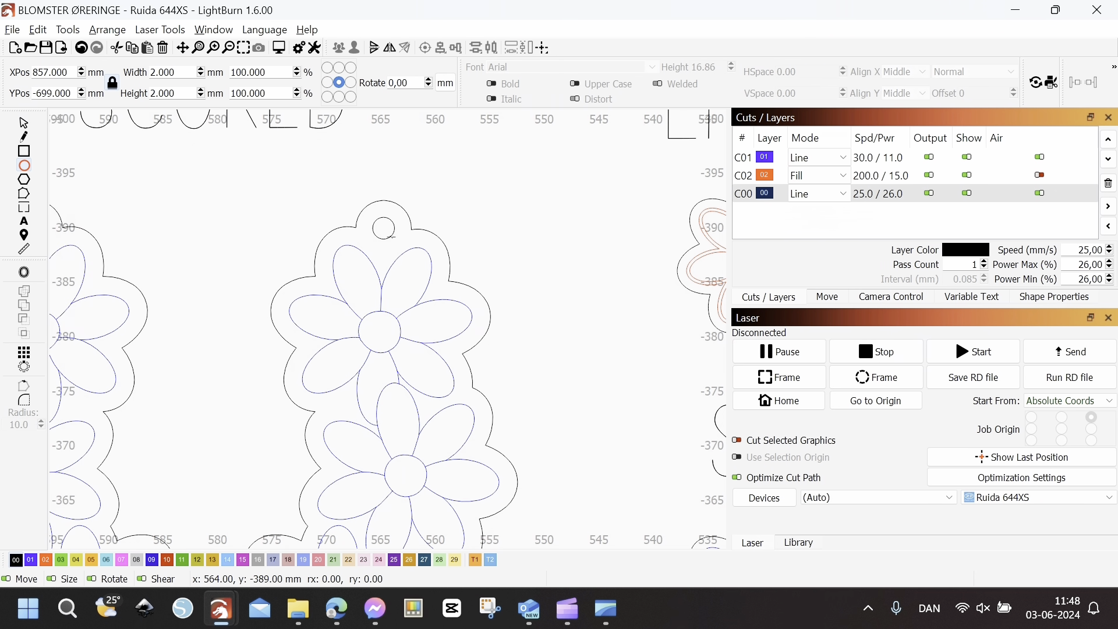
left_click(24, 123)
left_click(389, 236)
right_click(390, 236)
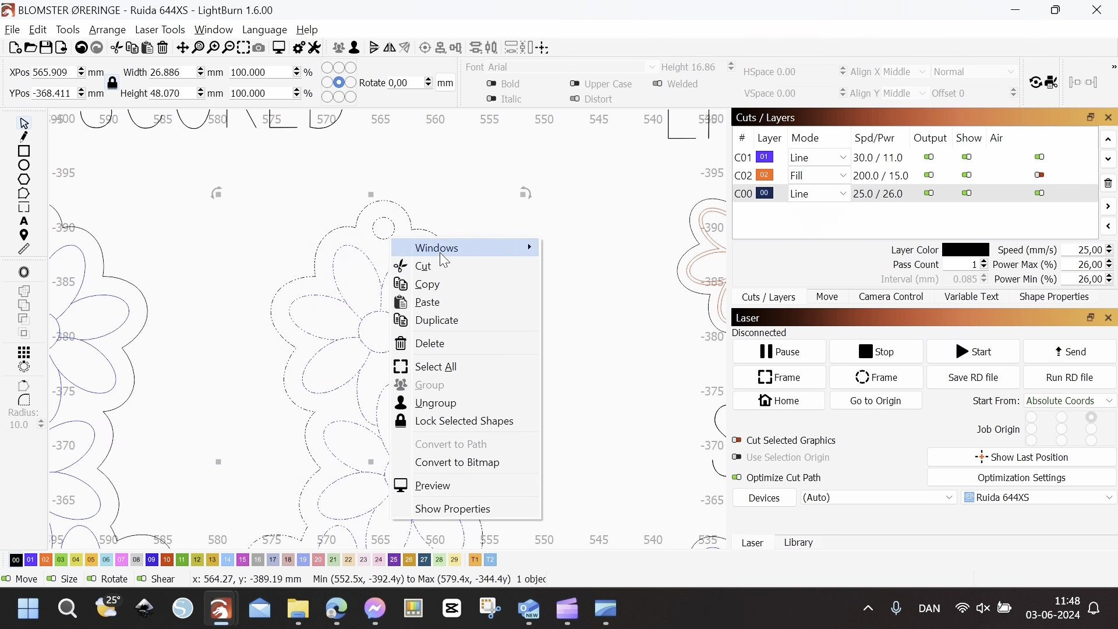
left_click(438, 401)
left_click(508, 261)
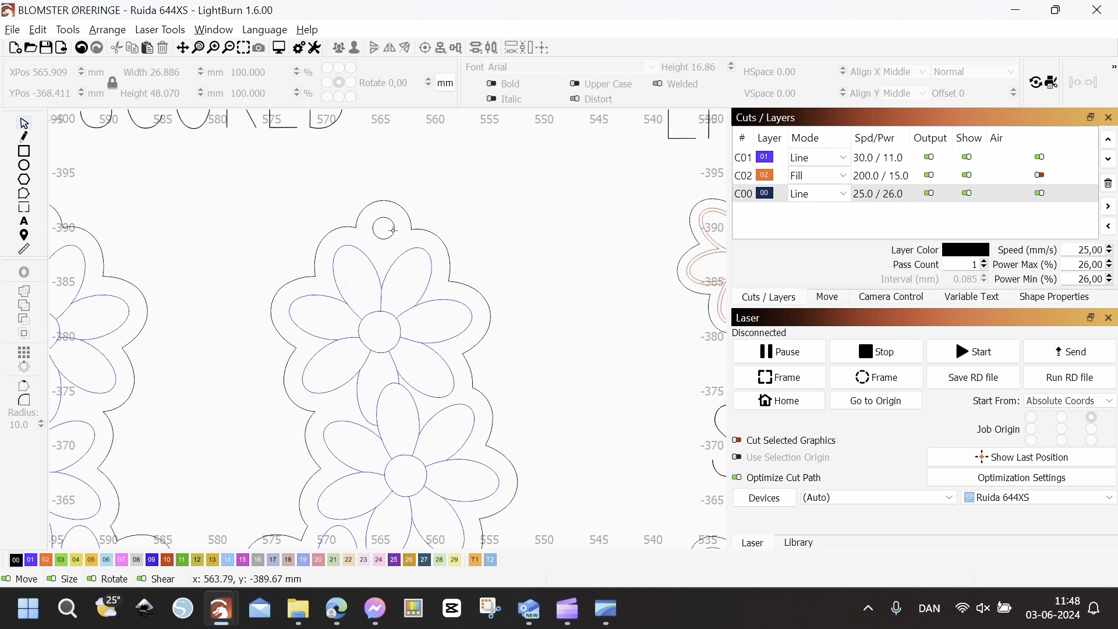
left_click(393, 231)
scroll(192, 213, "down", 6)
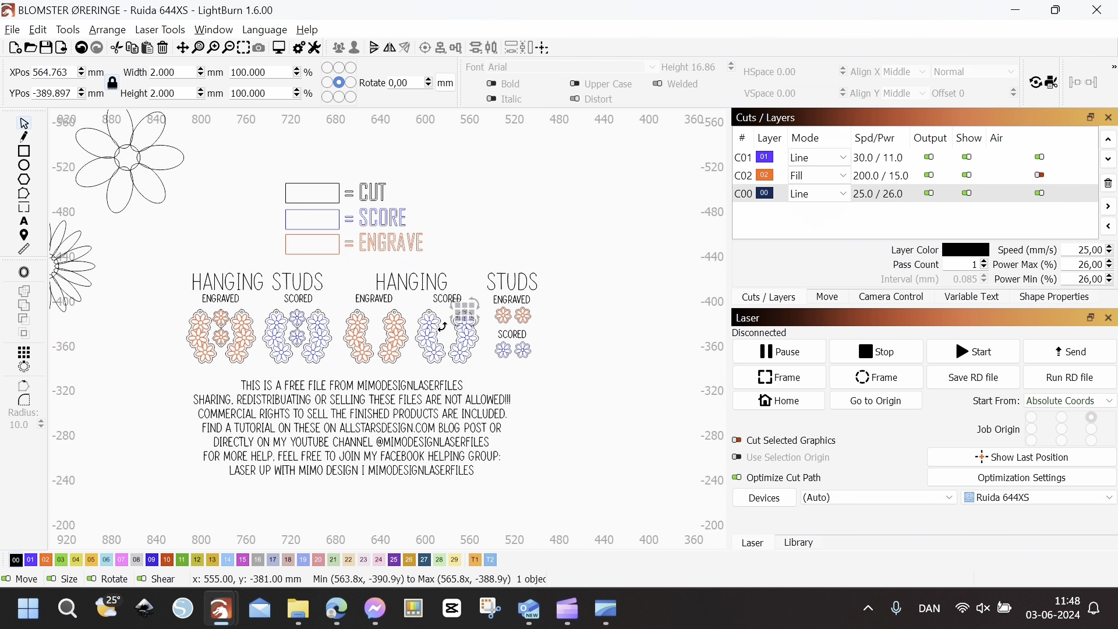
Step: Copy both small flowers into the empty space above them and enlarge the copied pair to about 48.7 mm wide
scroll(192, 212, "up", 8)
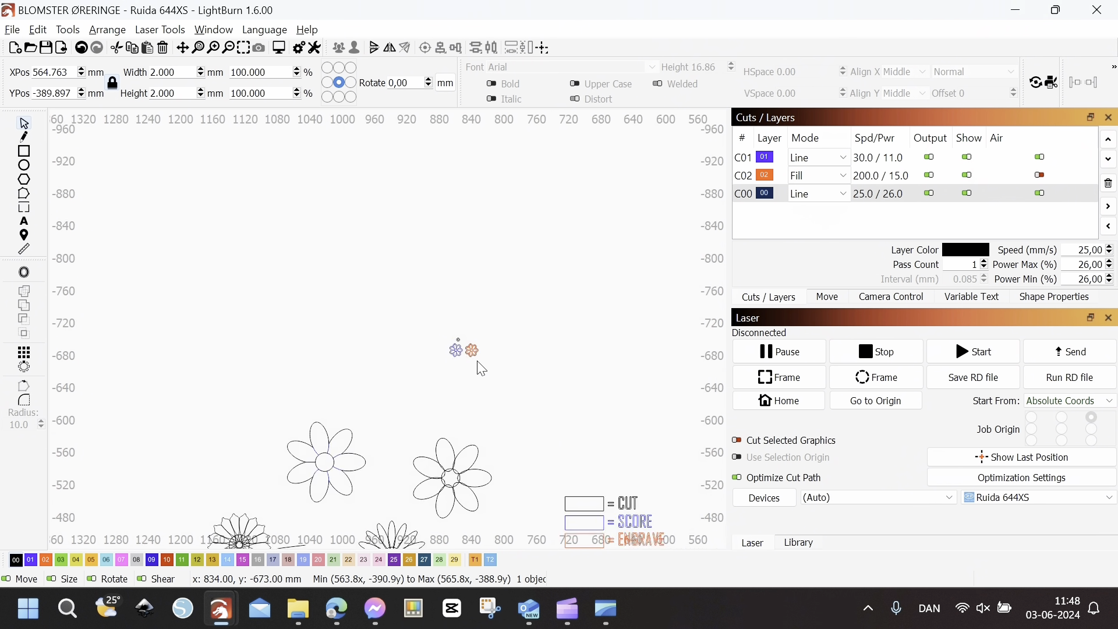
left_click_drag(337, 285, 612, 441)
scroll(463, 338, "down", 2)
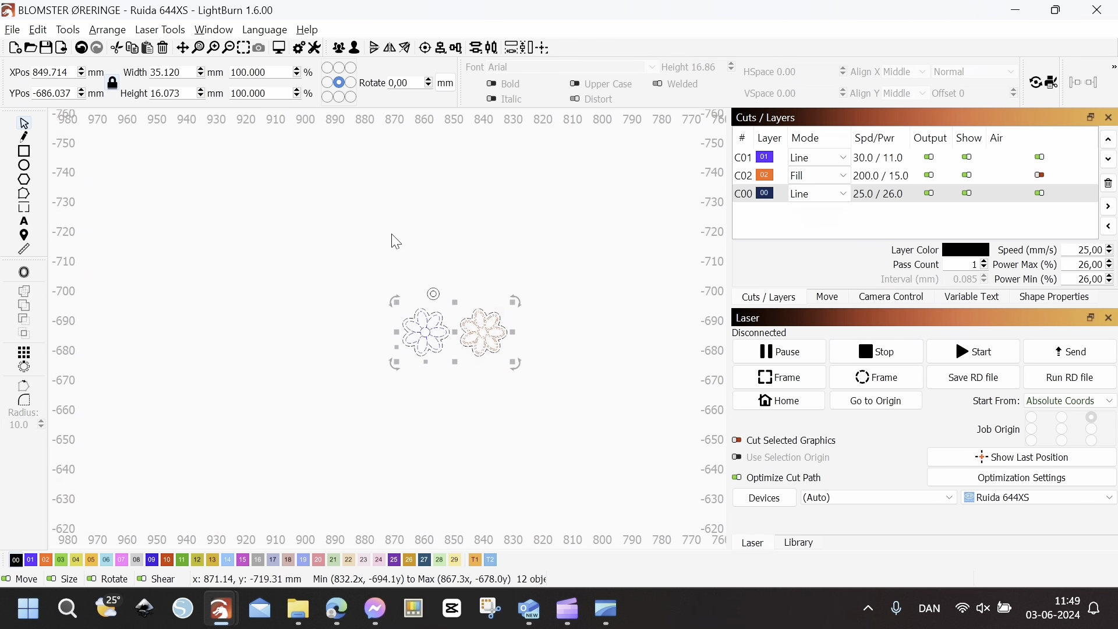
key("ctrl+v")
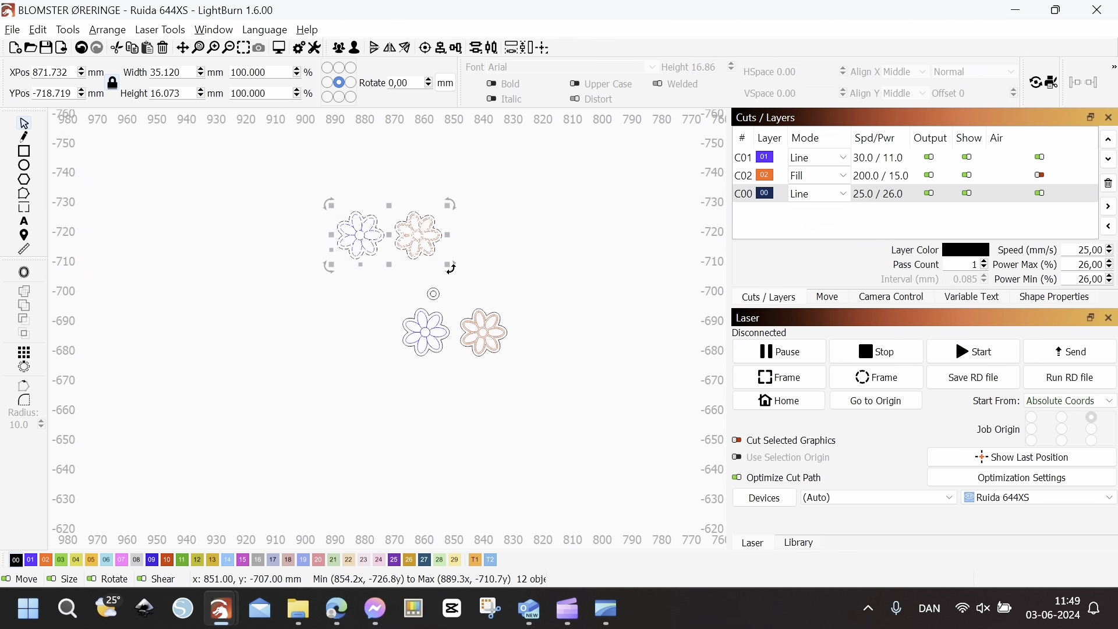
left_click_drag(449, 265, 487, 281)
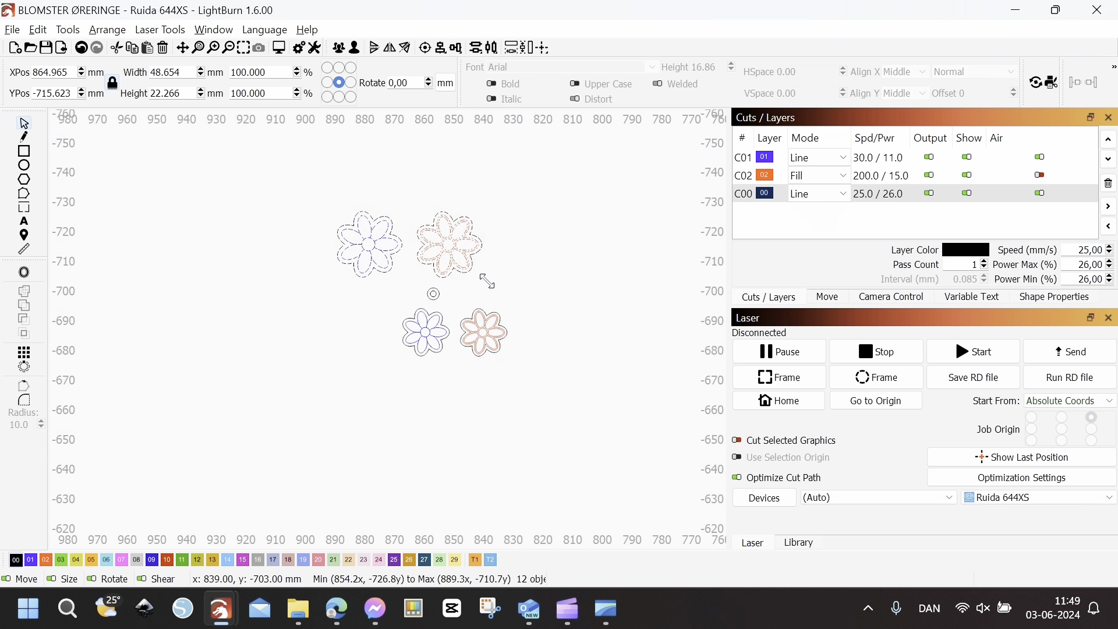
Step: Move the small ring above the enlarged scored flower and rotate that flower slightly so two petals flank its top centre
left_click(448, 308)
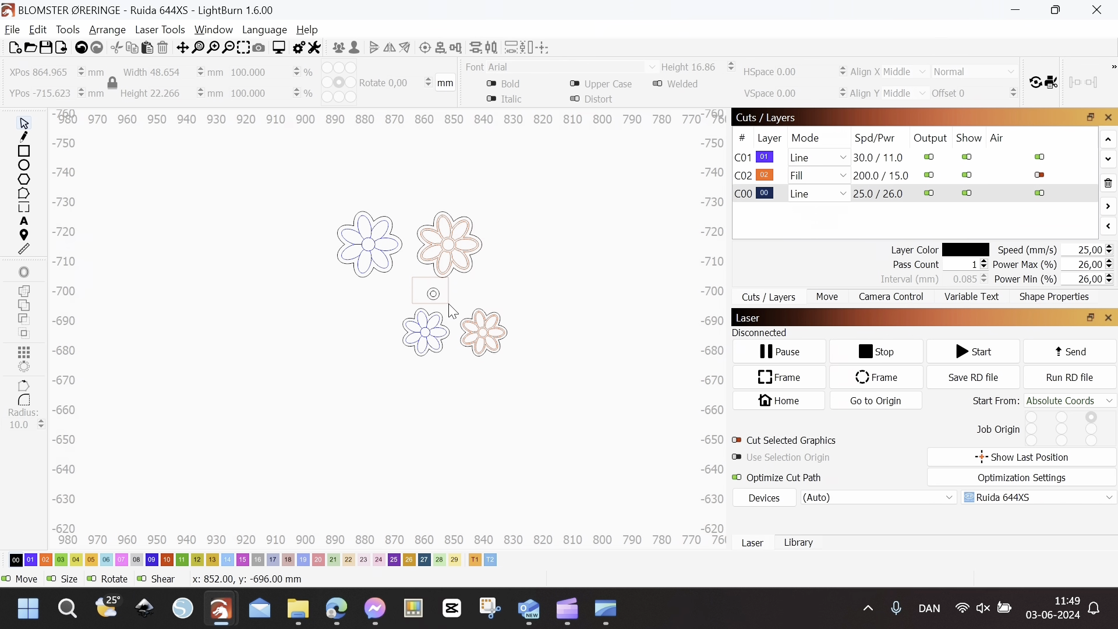
left_click(433, 290)
left_click_drag(433, 290, 371, 195)
scroll(371, 198, "up", 5)
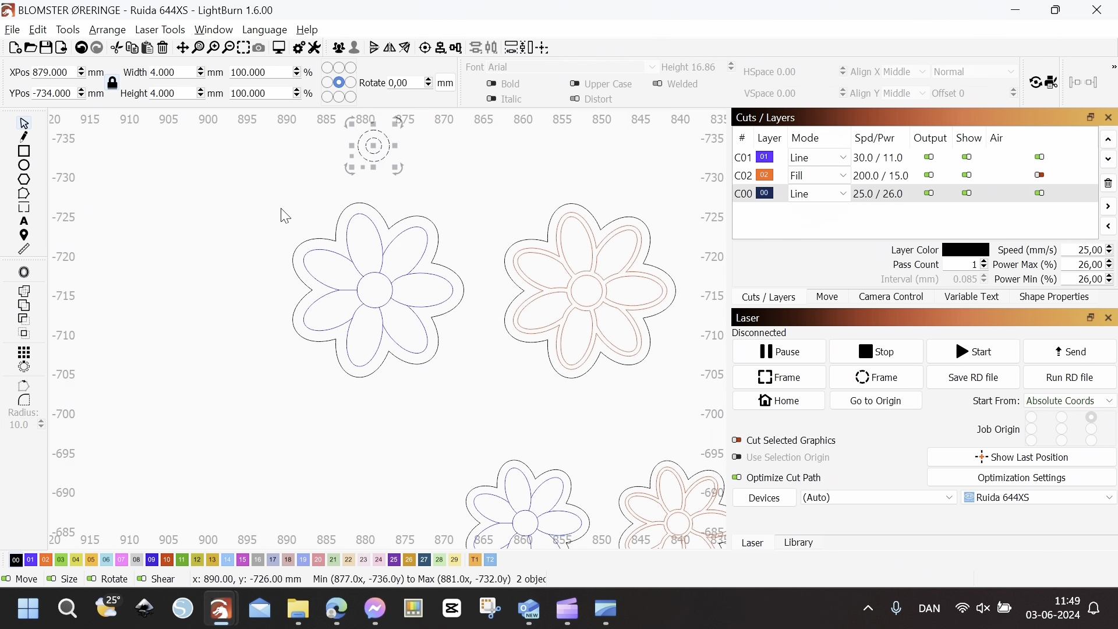
left_click_drag(219, 181, 494, 358)
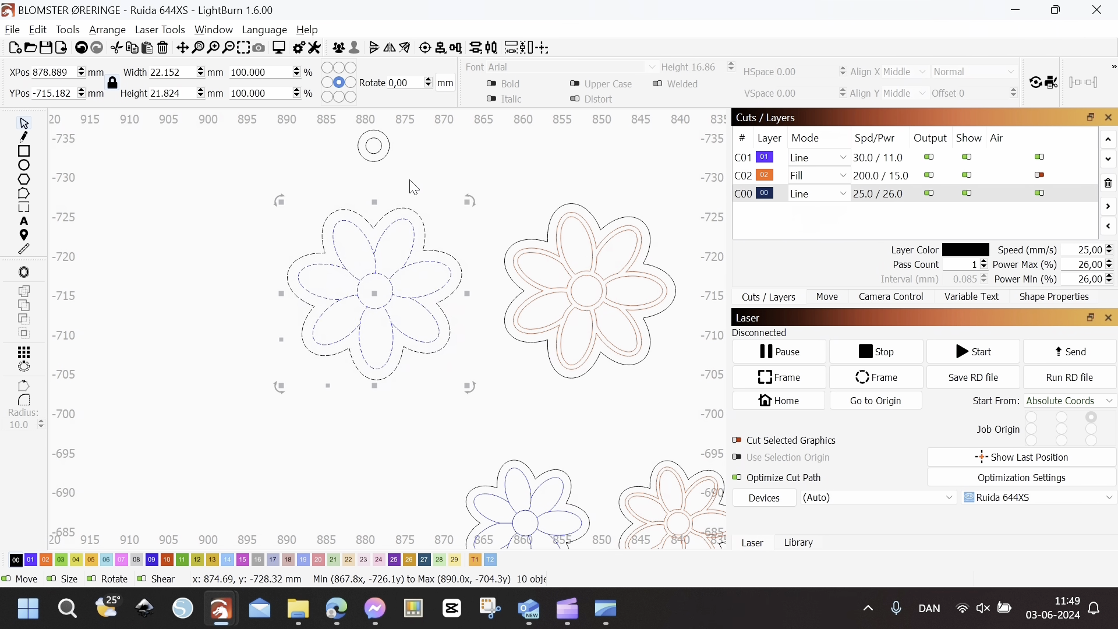
Step: Move the small ring down into the notch between the two upper petals of the enlarged scored flower's outline
left_click(395, 167)
left_click_drag(373, 158, 376, 221)
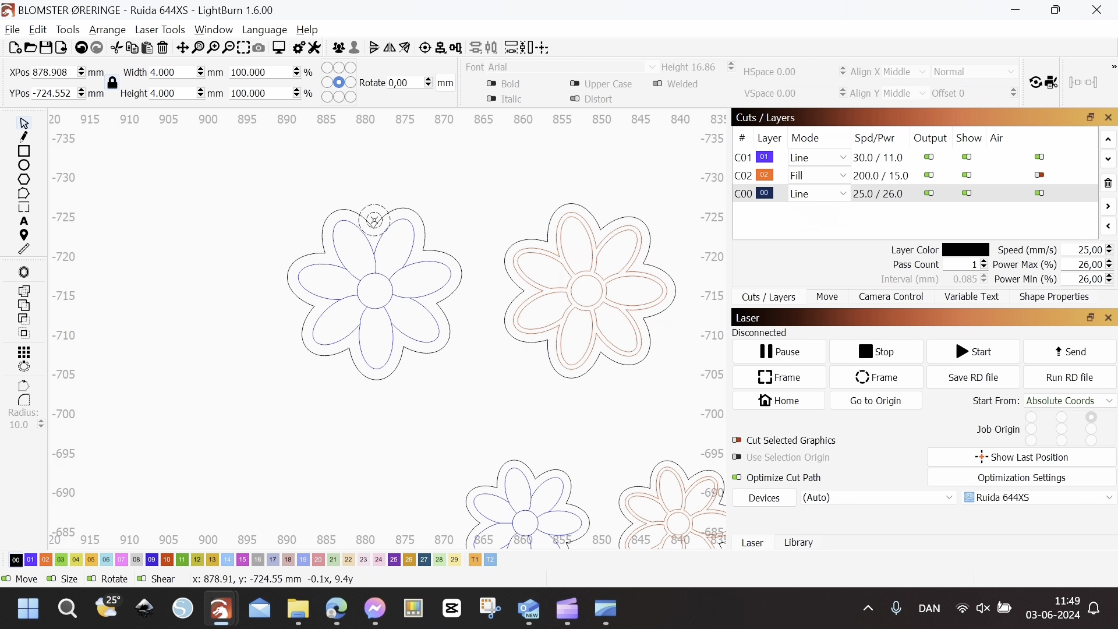
left_click_drag(374, 221, 375, 223)
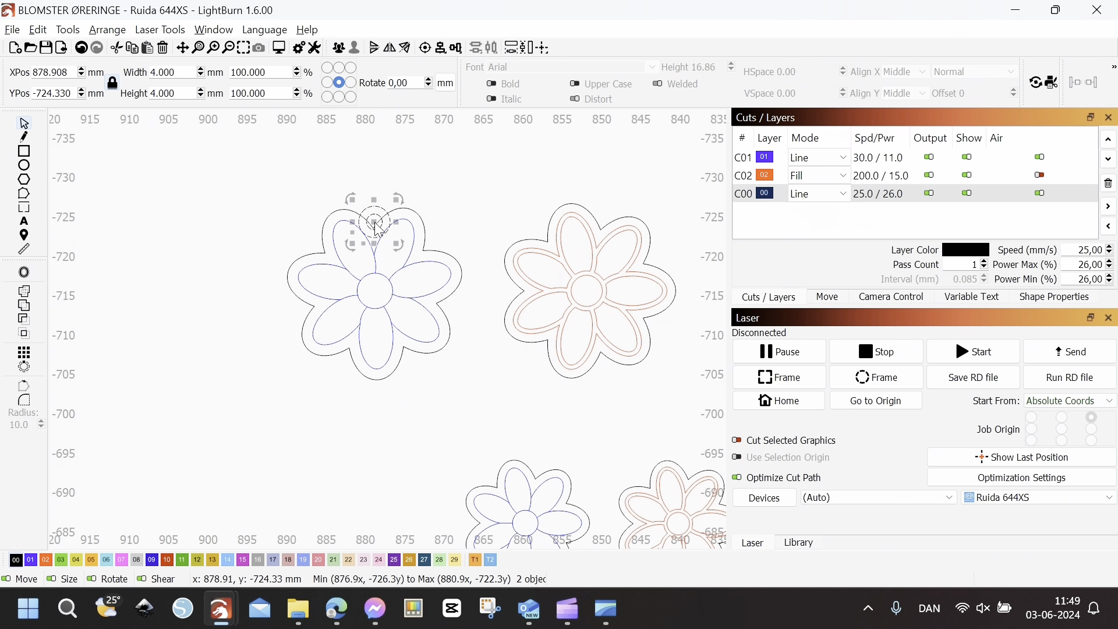
left_click(430, 179)
Step: Align both ring circles with the enlarged scored flower's cut outline using Align V-Center
scroll(362, 231, "up", 4)
left_click_drag(346, 172, 478, 289)
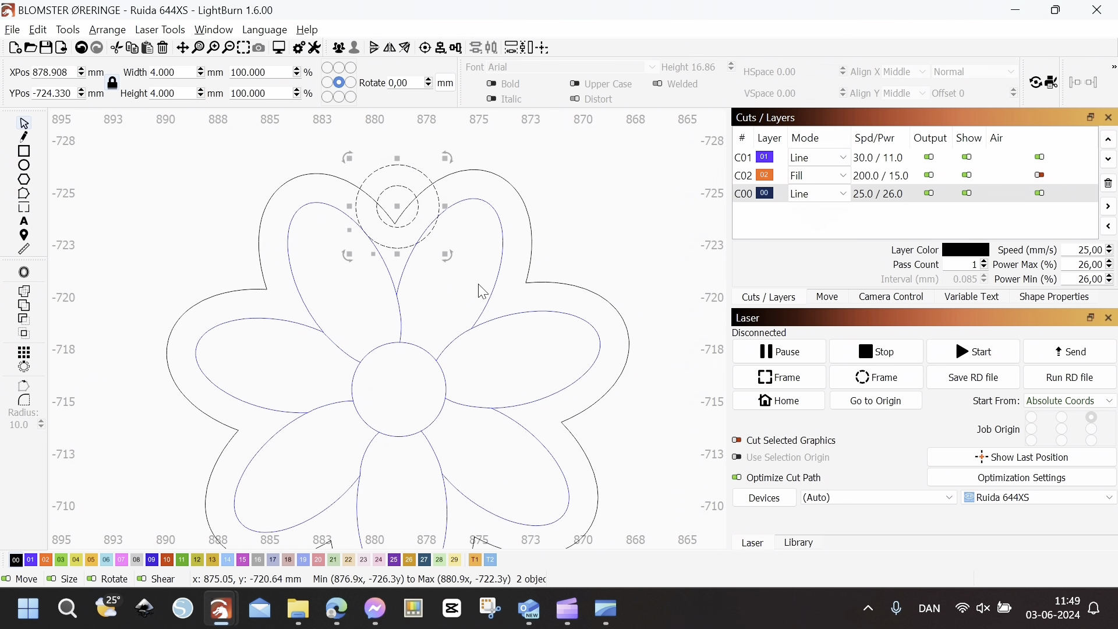
left_click(532, 245, "shift")
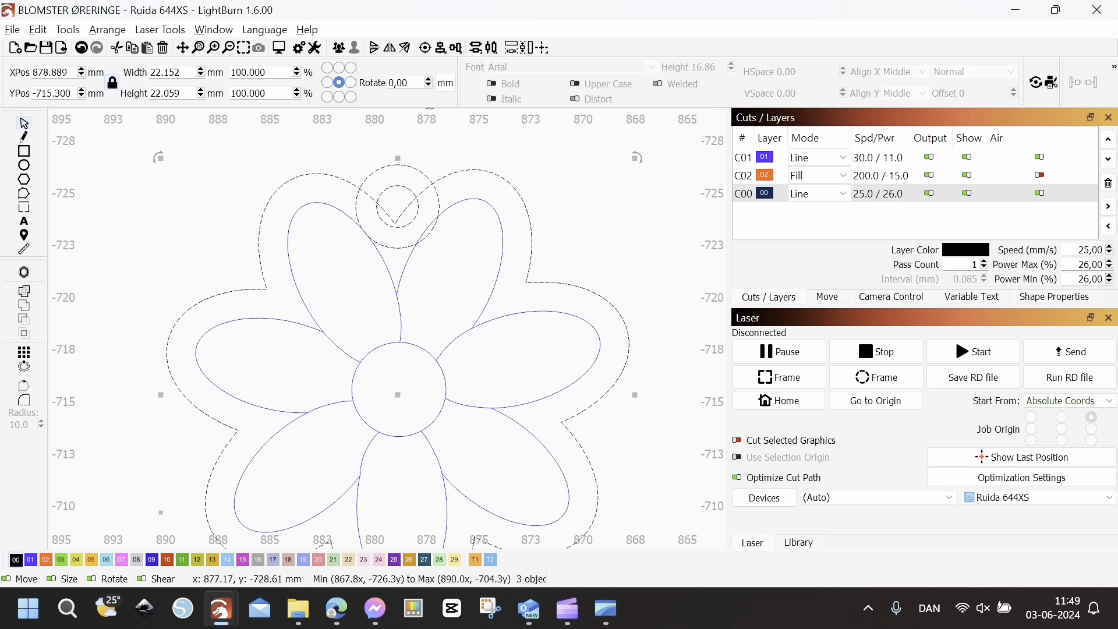
left_click(457, 48)
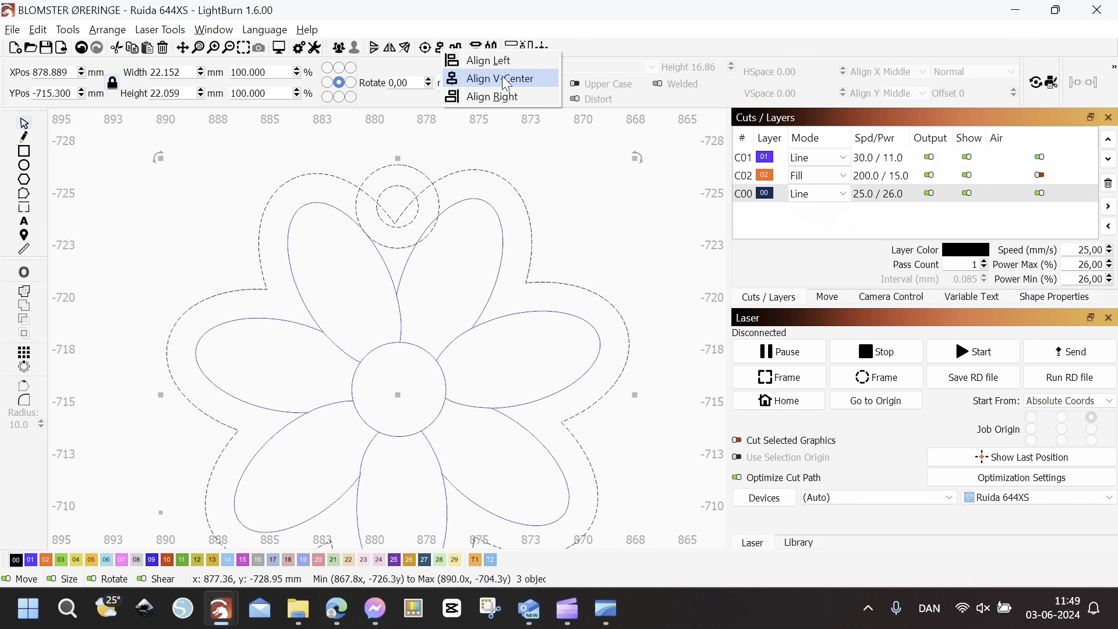
left_click(516, 84)
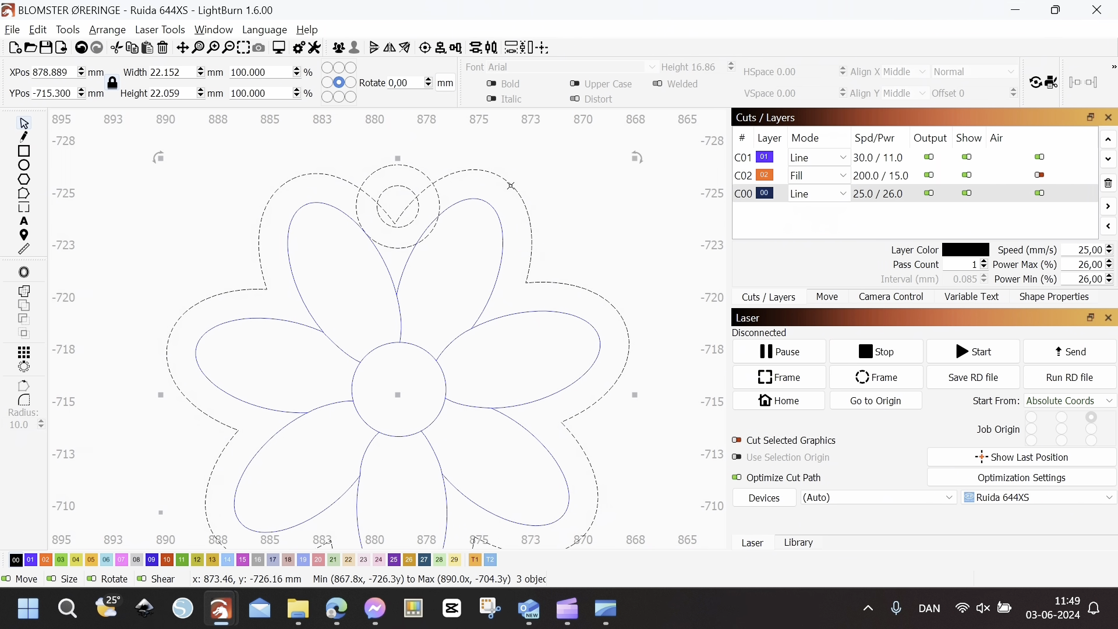
left_click(450, 200)
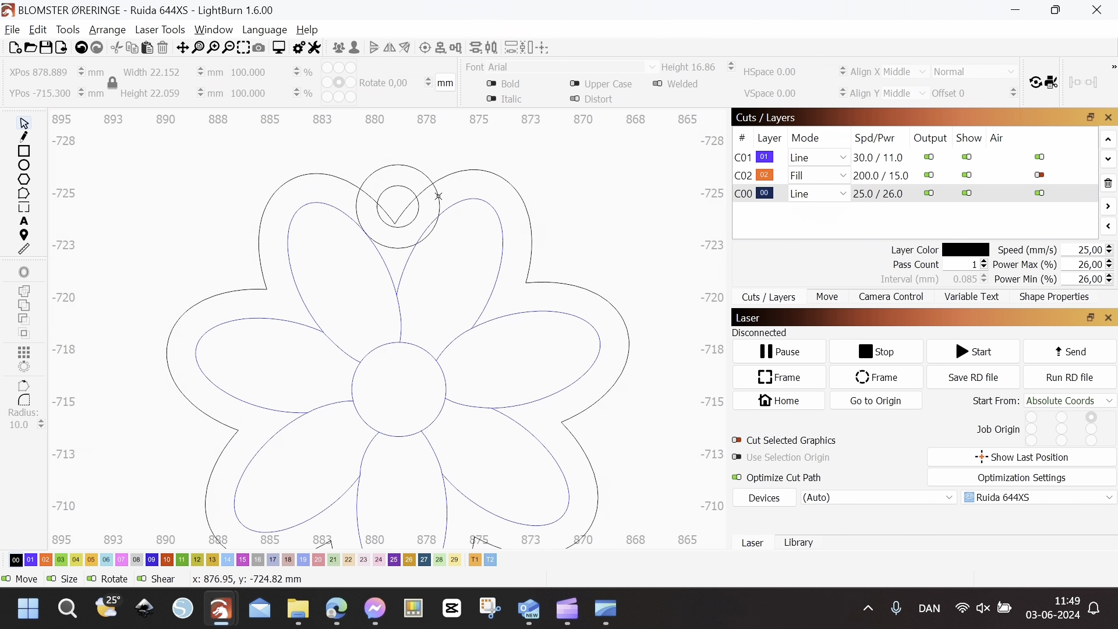
Step: Weld the ring's outer circle to the flower's cut outline, leaving the inner circle as the hanging hole
left_click(440, 197)
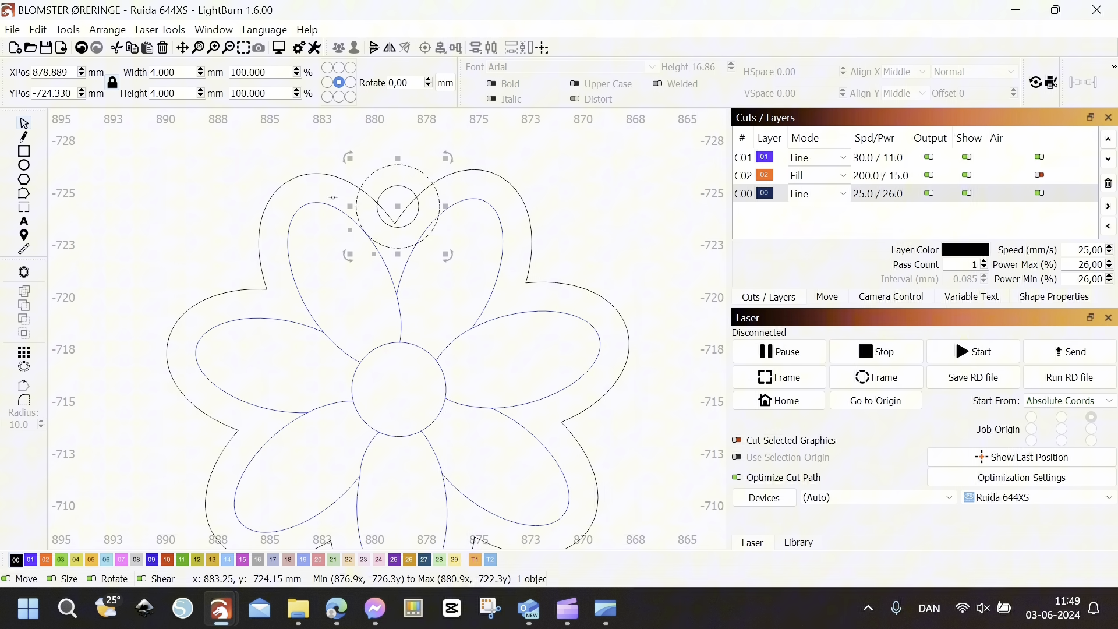
left_click(442, 178, "shift")
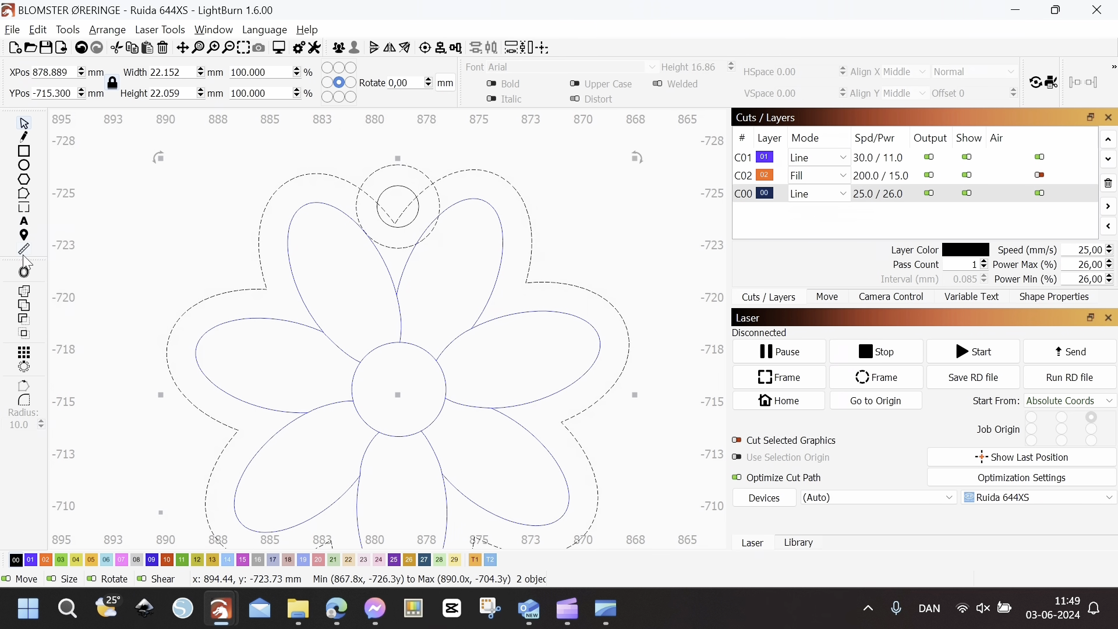
left_click(26, 297)
Step: Group the enlarged scored flower with its hanging hole and move it to the left of the small flowers
scroll(484, 229, "down", 4)
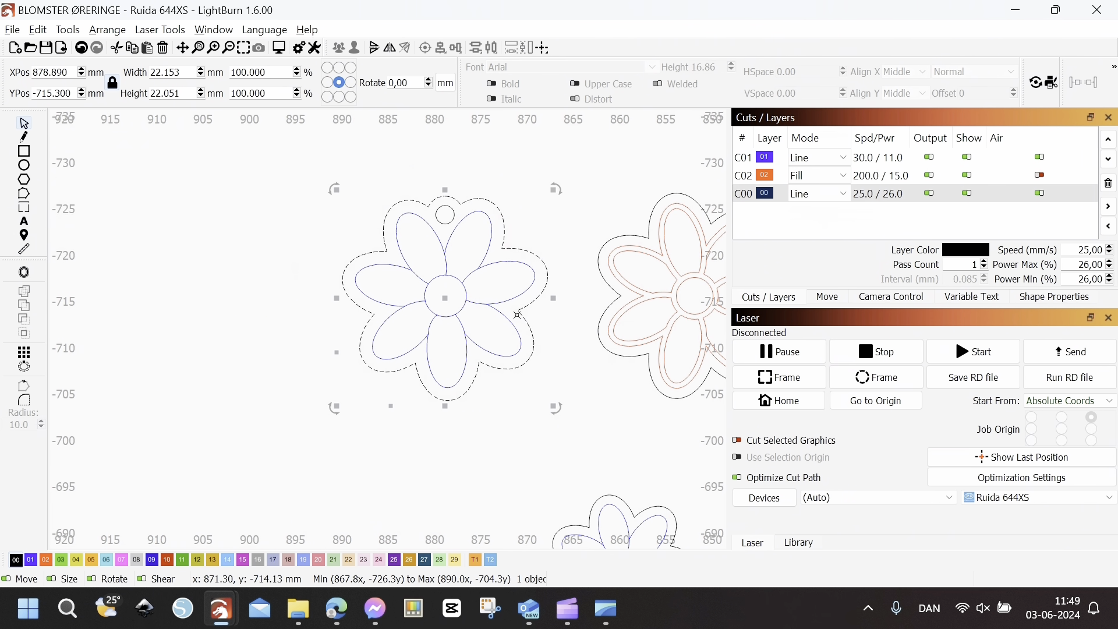
left_click_drag(319, 178, 557, 411)
key("ctrl+g")
scroll(512, 358, "down", 5)
scroll(411, 195, "up", 2)
left_click_drag(357, 171, 309, 306)
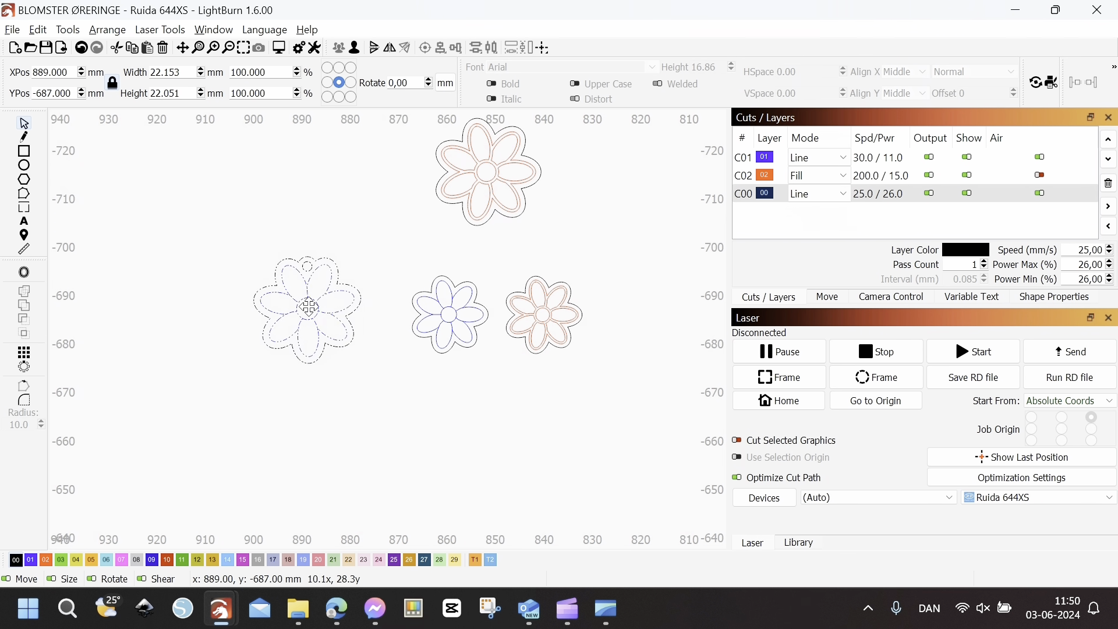
left_click(380, 210)
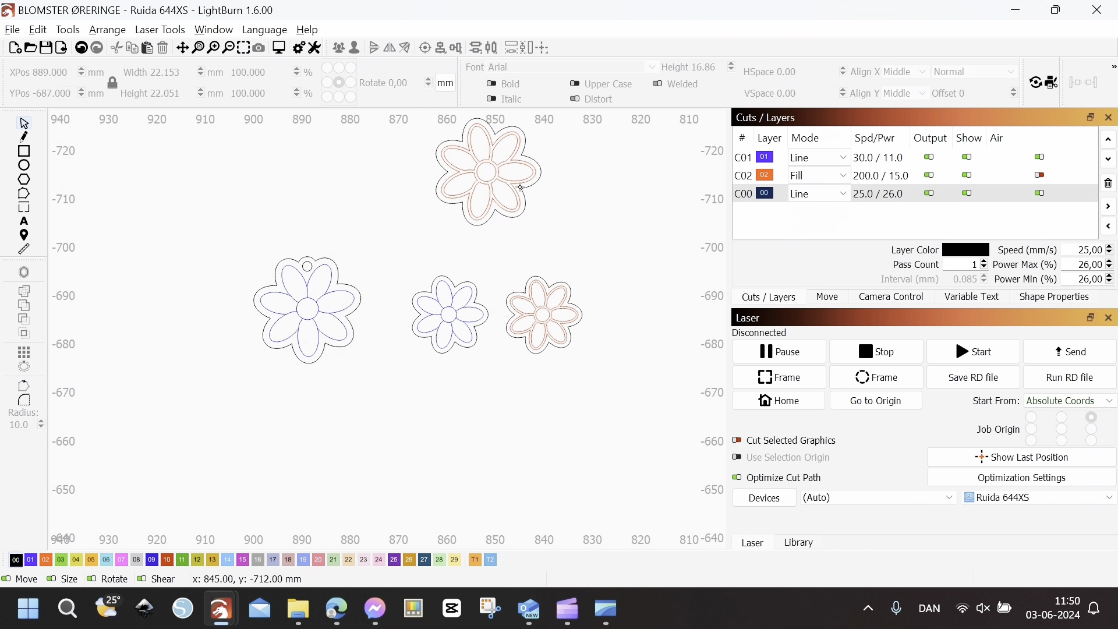
Step: Duplicate the scored flower with the hanging hole and shift the copy 25 mm to the left of the original
scroll(277, 381, "up", 4)
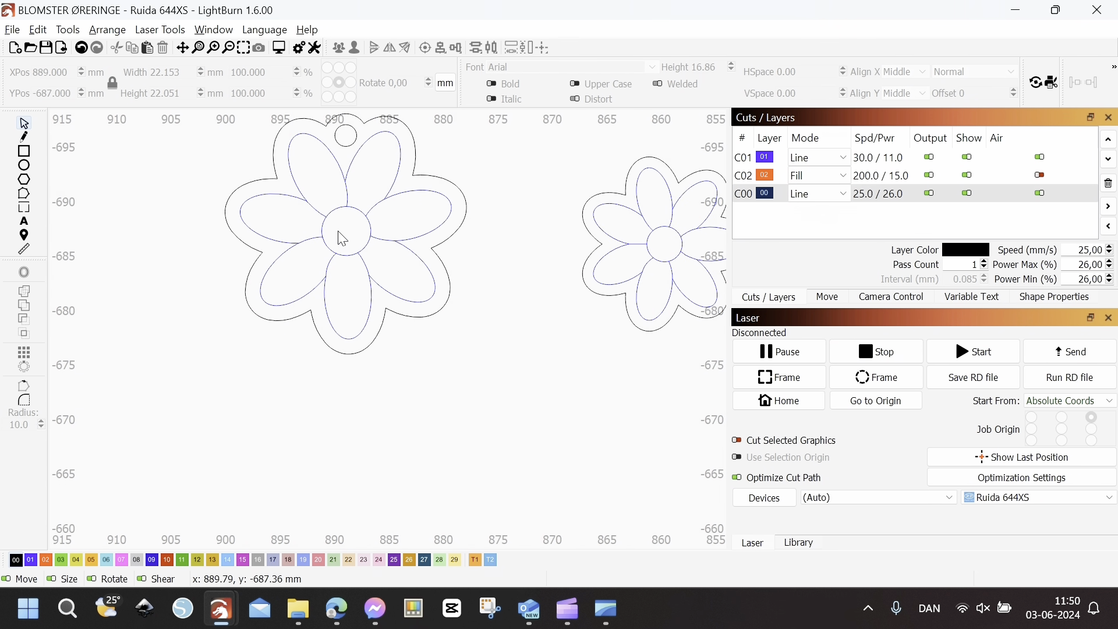
scroll(441, 344, "down", 4)
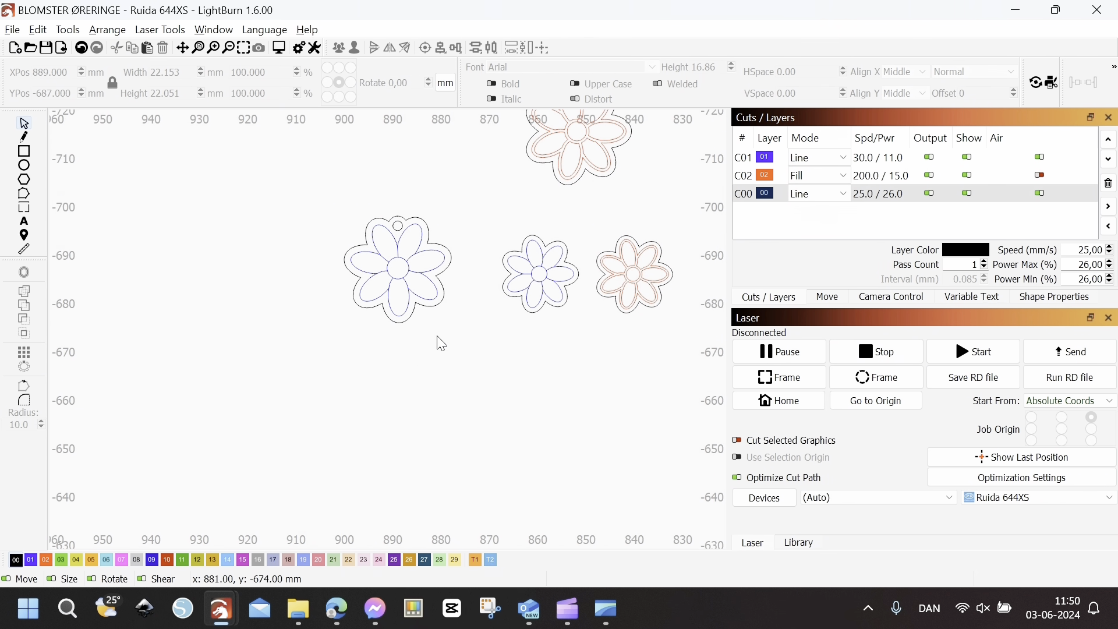
scroll(406, 303, "up", 5)
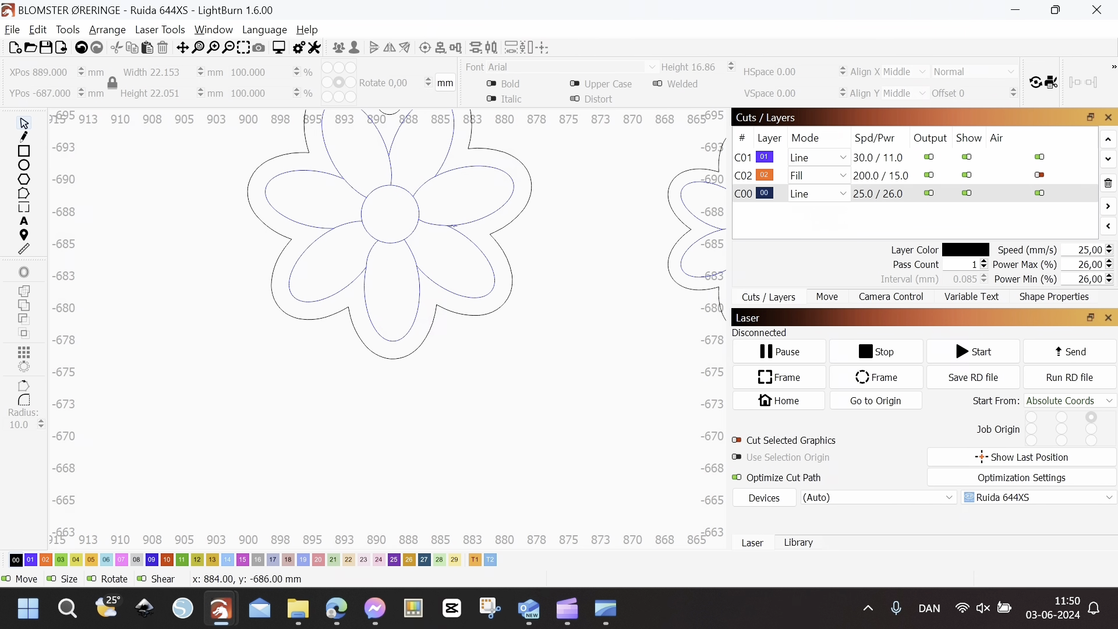
left_click(457, 226)
scroll(455, 252, "down", 5)
right_click(408, 242)
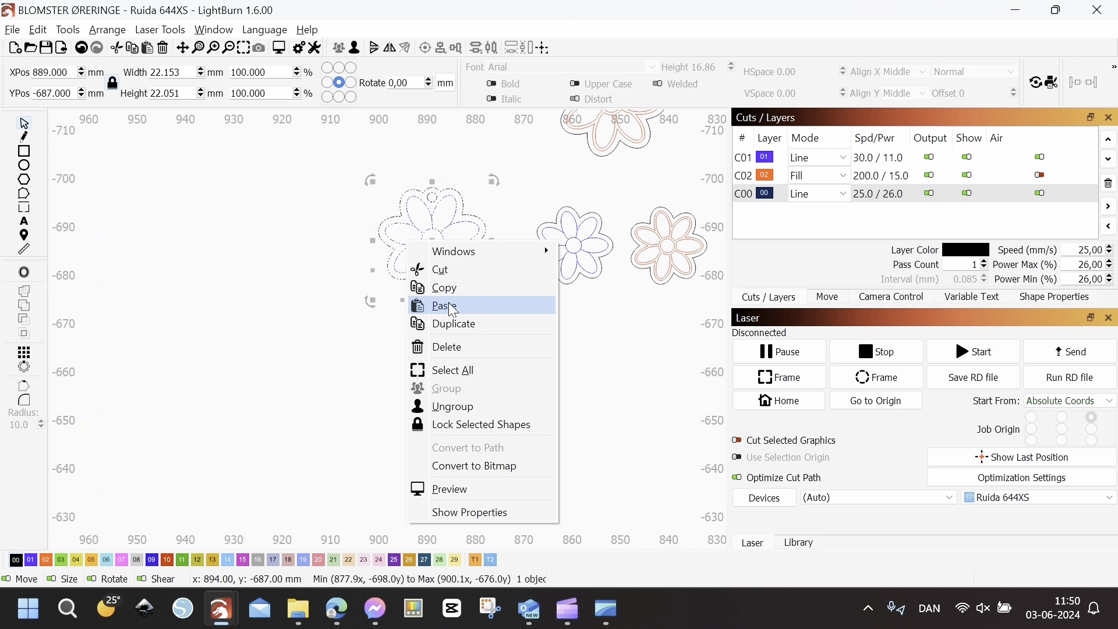
left_click(464, 328)
key("Left")
key("Left")
key("Left")
key("Left")
key("Left")
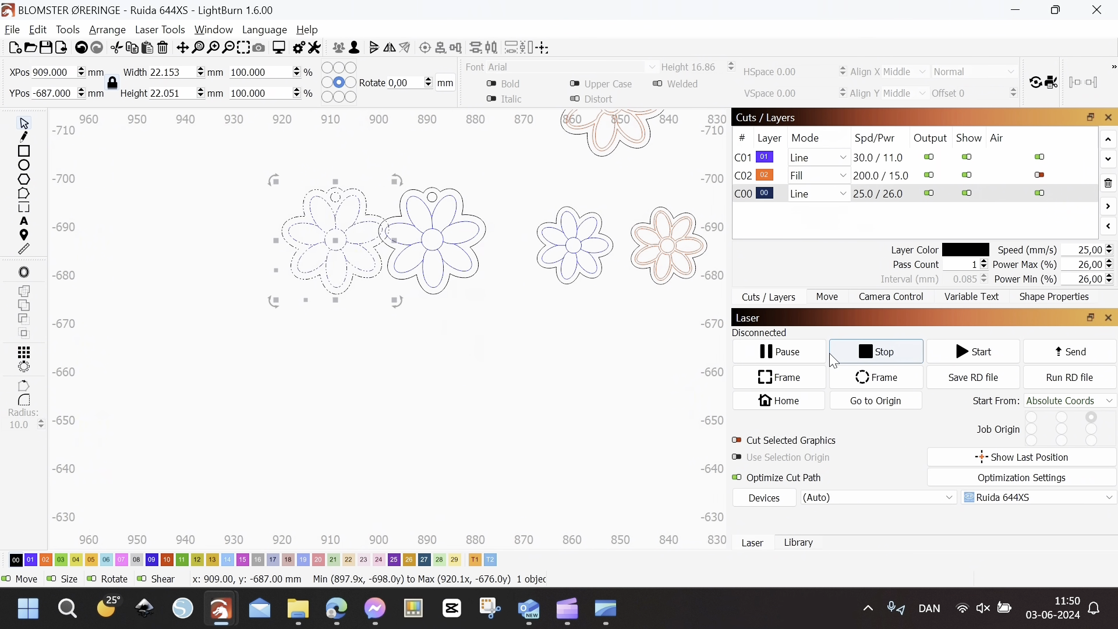
Step: Ungroup the duplicated flower with the hanging hole and clear the selection
scroll(283, 264, "up", 2)
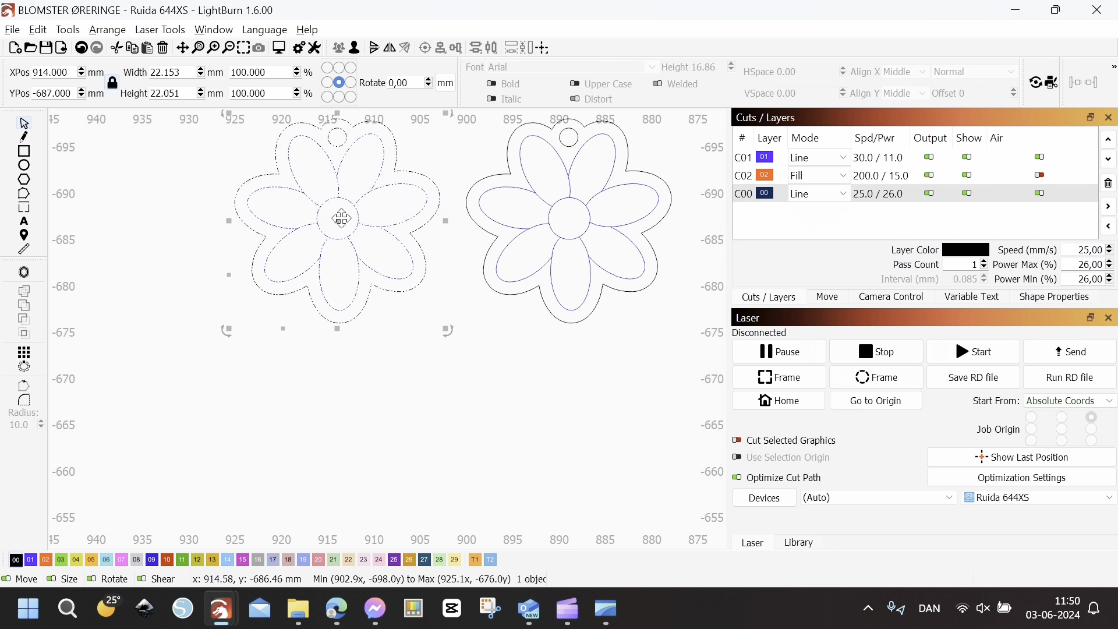
right_click(356, 212)
left_click(402, 377)
left_click(399, 376)
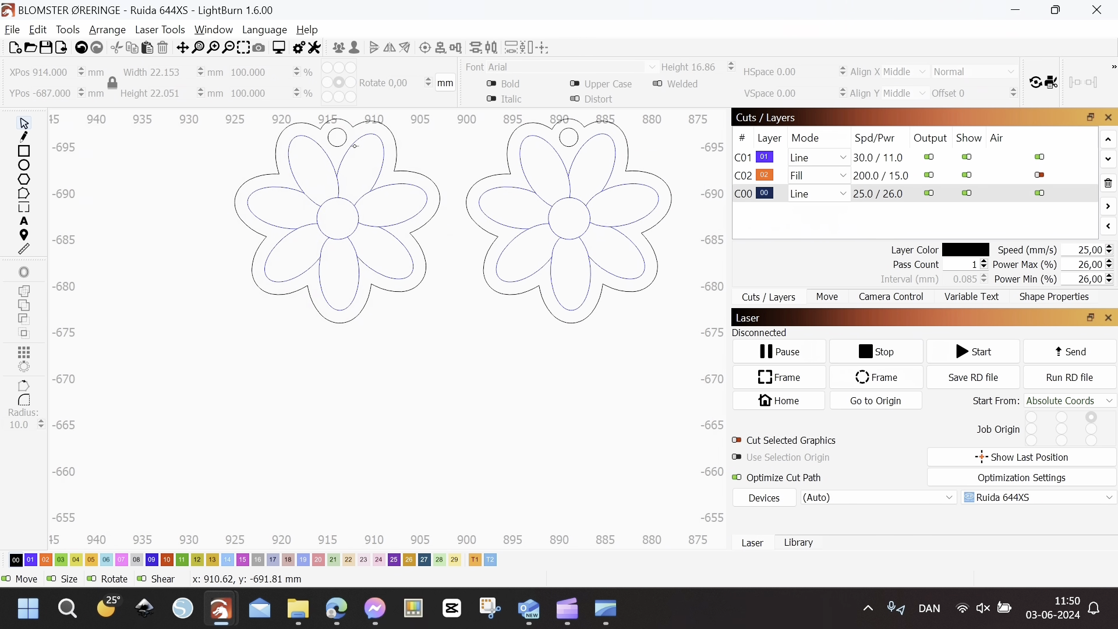
Step: Offset the duplicated flower's scored petals and centre circle by 0.2 mm in both directions with round corners
left_click_drag(235, 134, 422, 317)
left_click(25, 273)
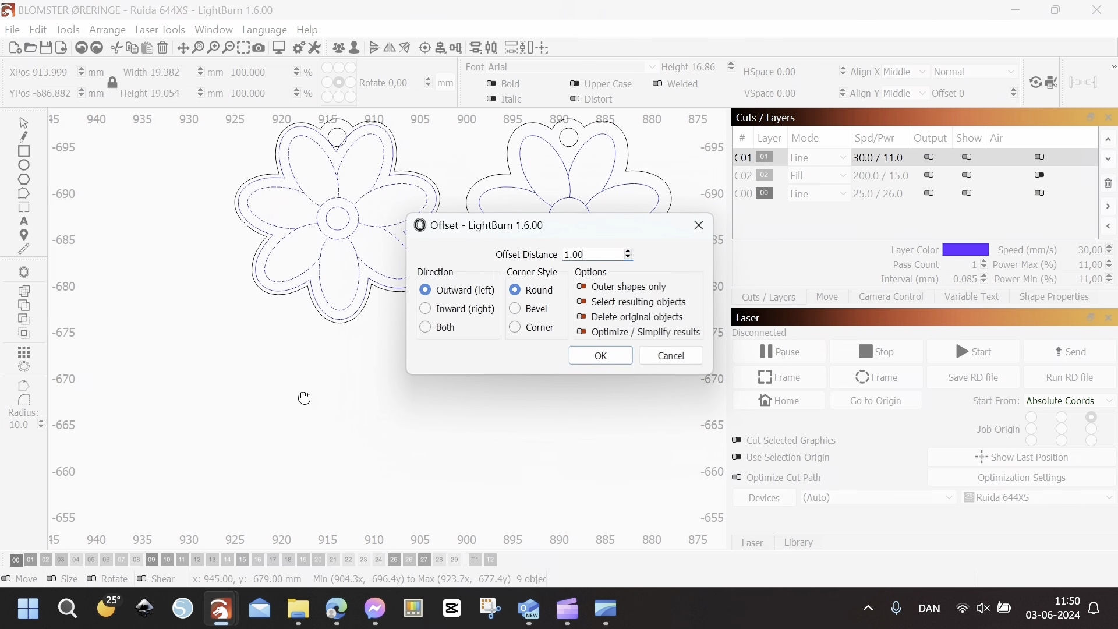
left_click(594, 257)
double_click(594, 257)
type(".2")
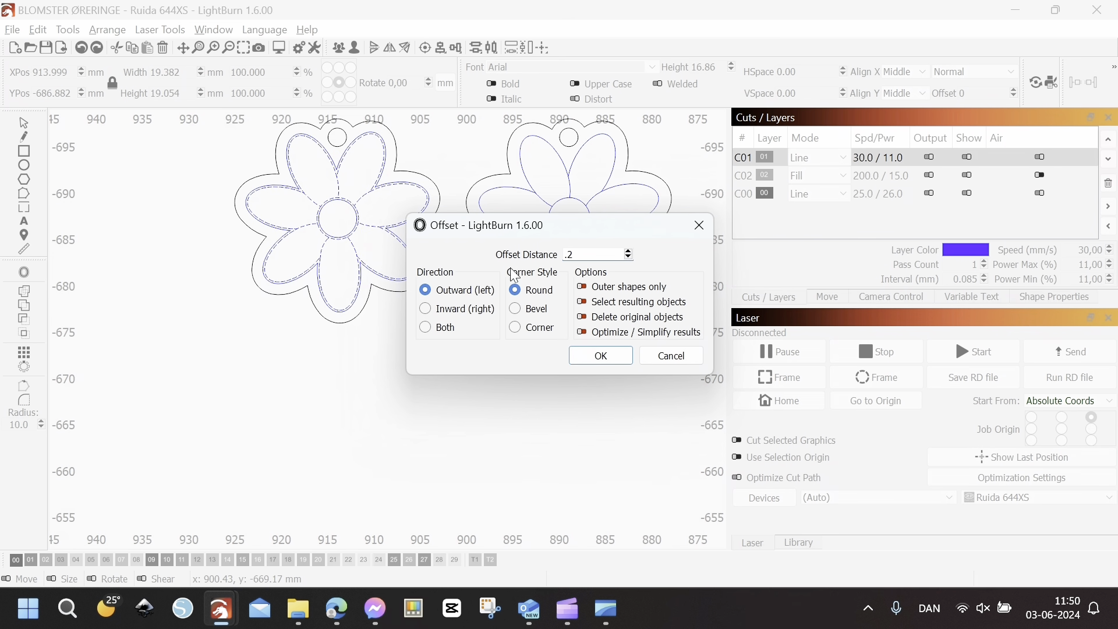
left_click(429, 331)
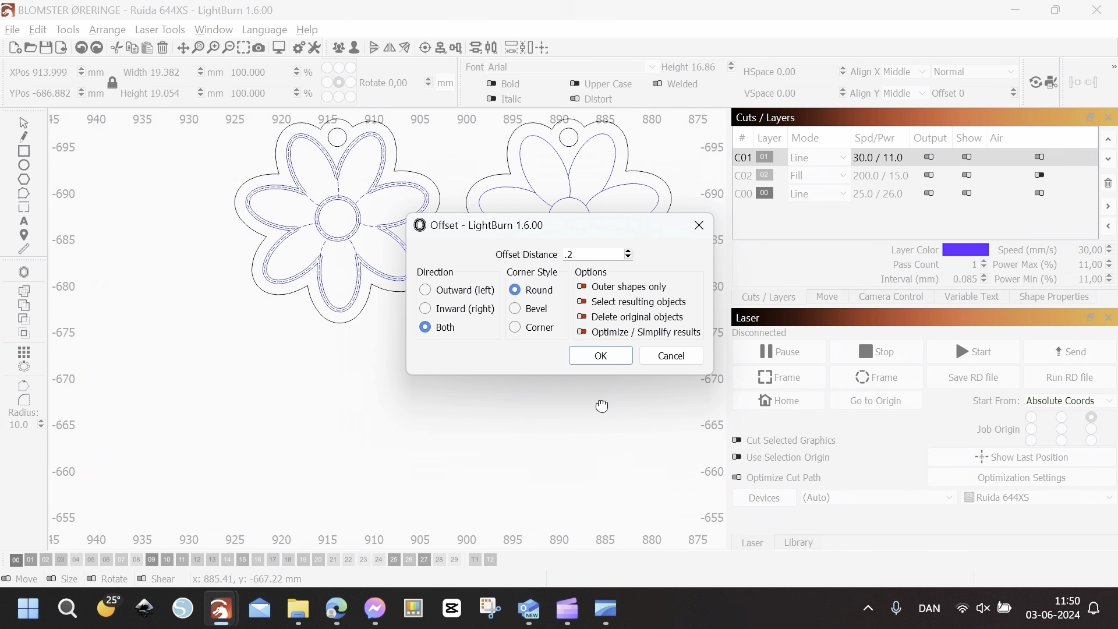
left_click(602, 355)
Step: Offset the short curved lines joining the petals to the centre circle by 0.2 mm in both directions
scroll(317, 204, "up", 3)
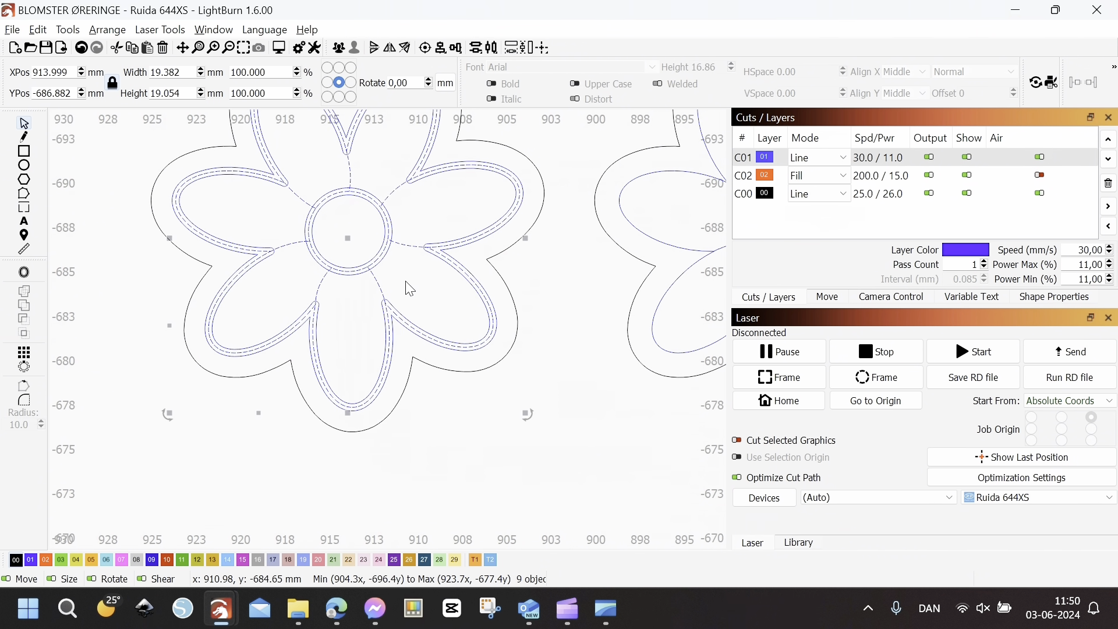
left_click(407, 285)
left_click_drag(190, 154, 450, 334)
scroll(428, 228, "up", 3)
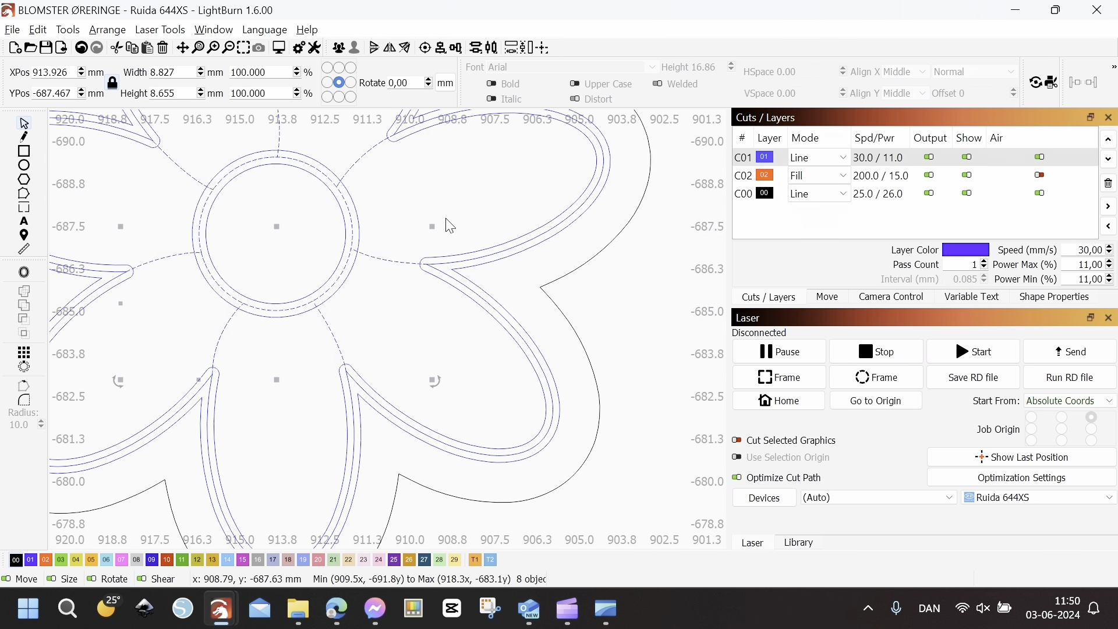
left_click(352, 220, "shift")
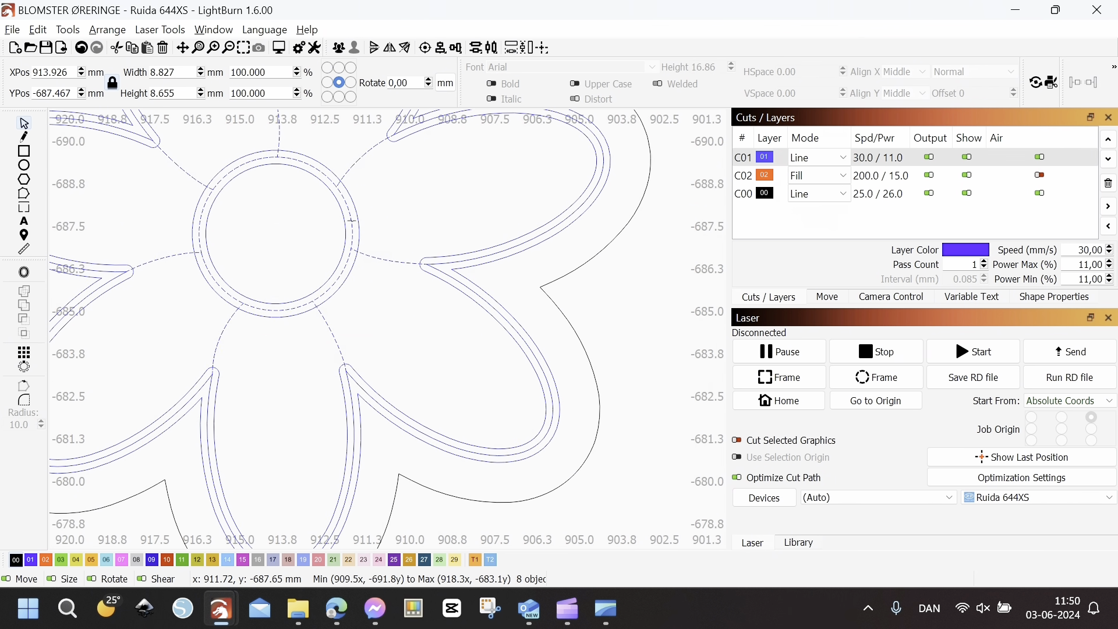
left_click(24, 272)
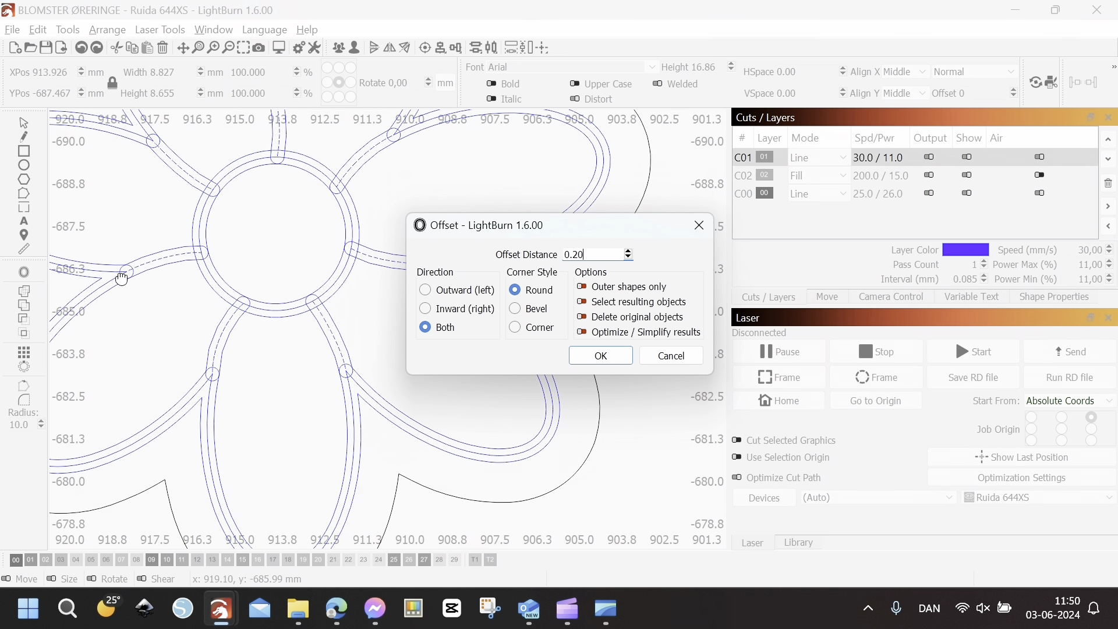
left_click(599, 355)
Step: Subtract the connecting lines' offset shapes from the flower's inner offset outline with the Boolean Assistant's Subtract B - A
left_click(351, 354)
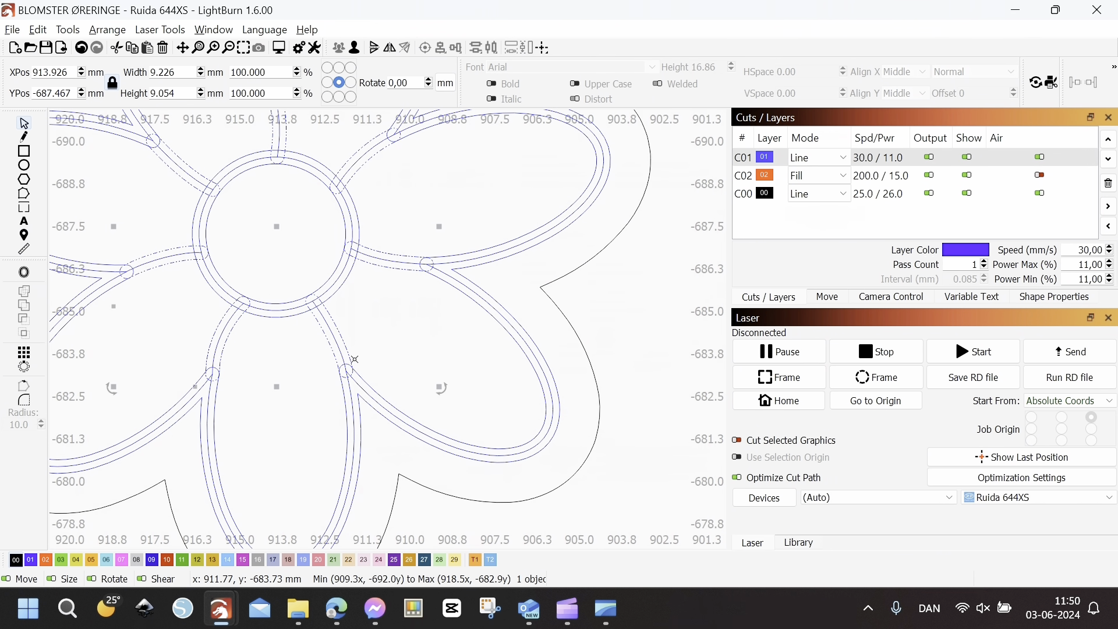
left_click(359, 378, "shift")
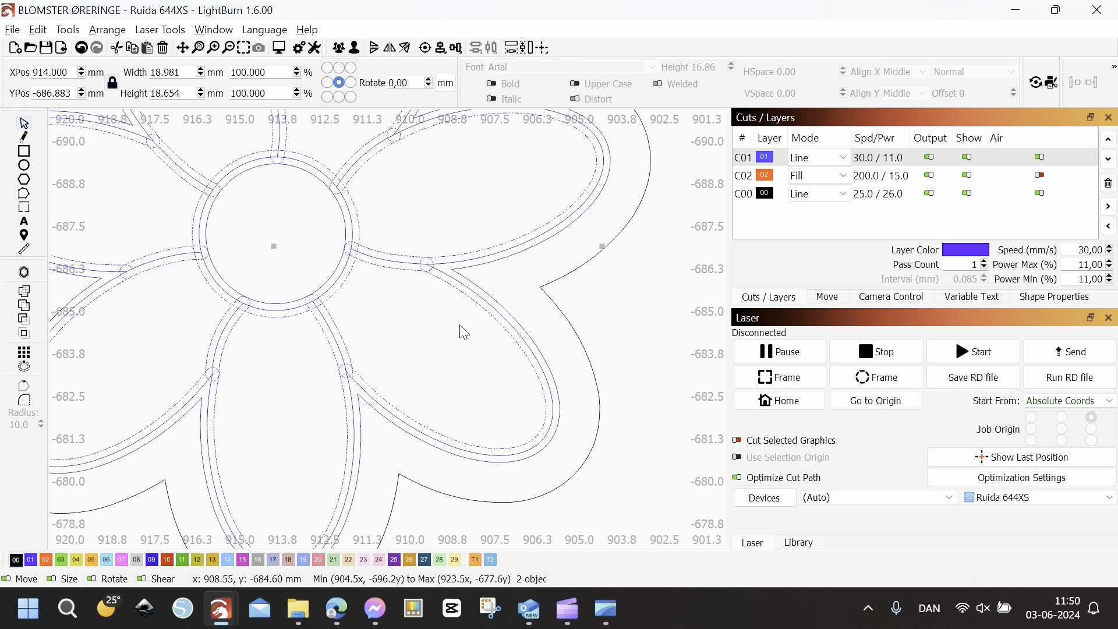
key("ctrl+b")
left_click(642, 214)
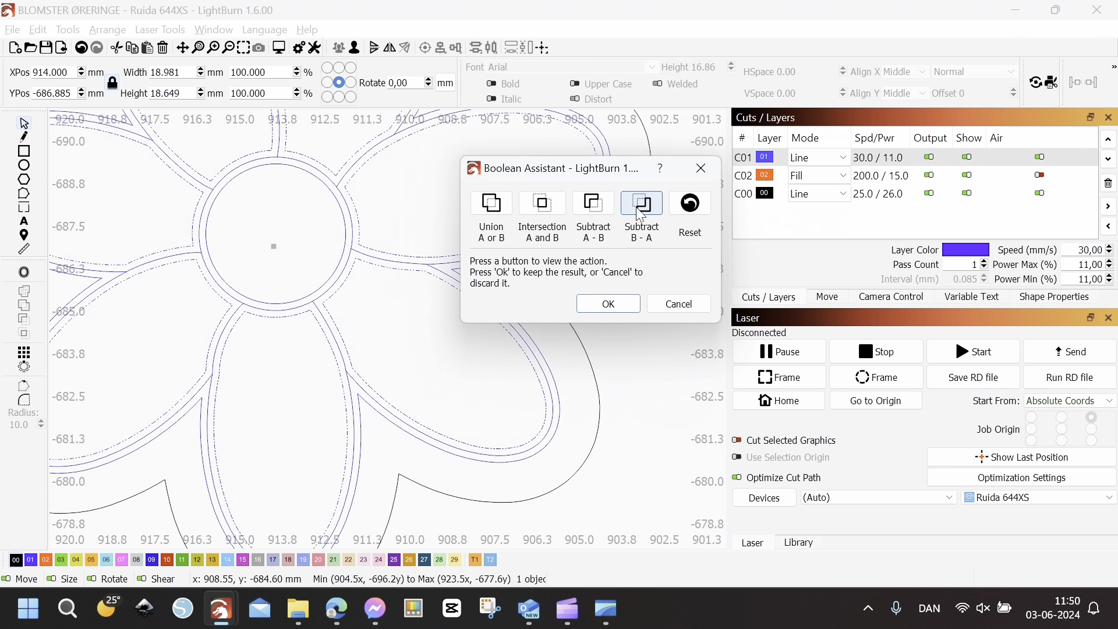
left_click(609, 306)
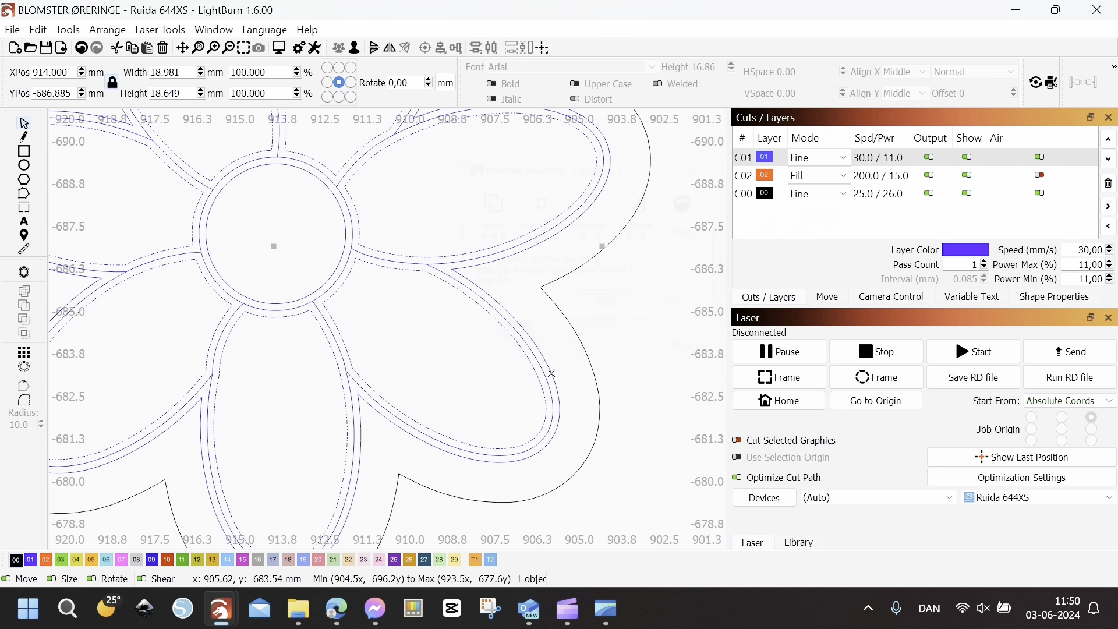
Step: Assign the flower's combined inner shape and outer offset outline to Fill layer 02 for engraving
left_click(527, 459, "shift")
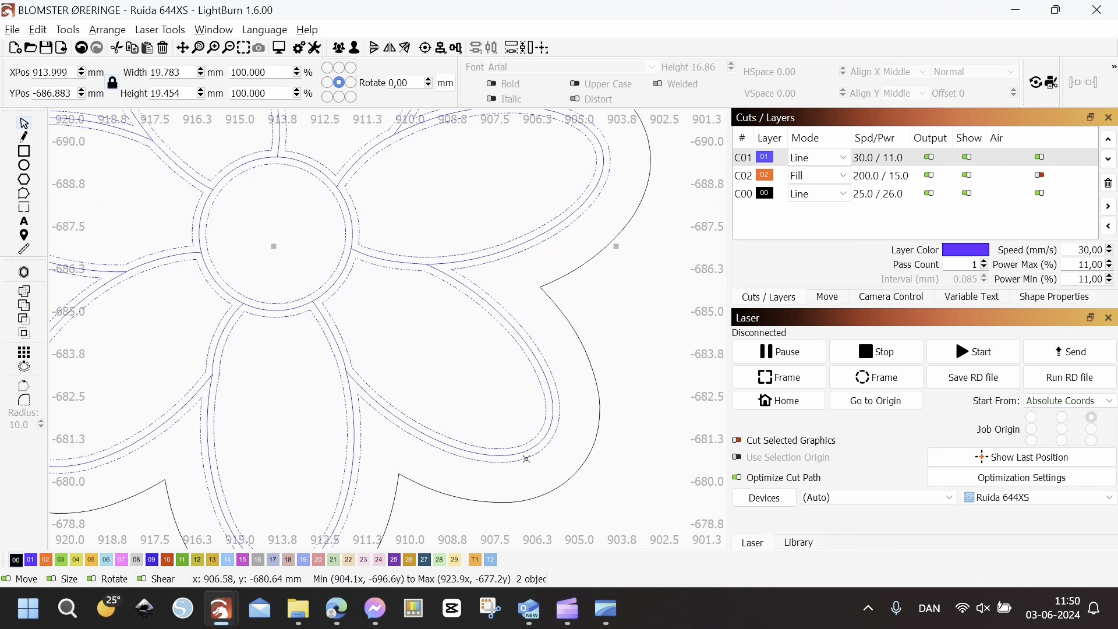
left_click(47, 563)
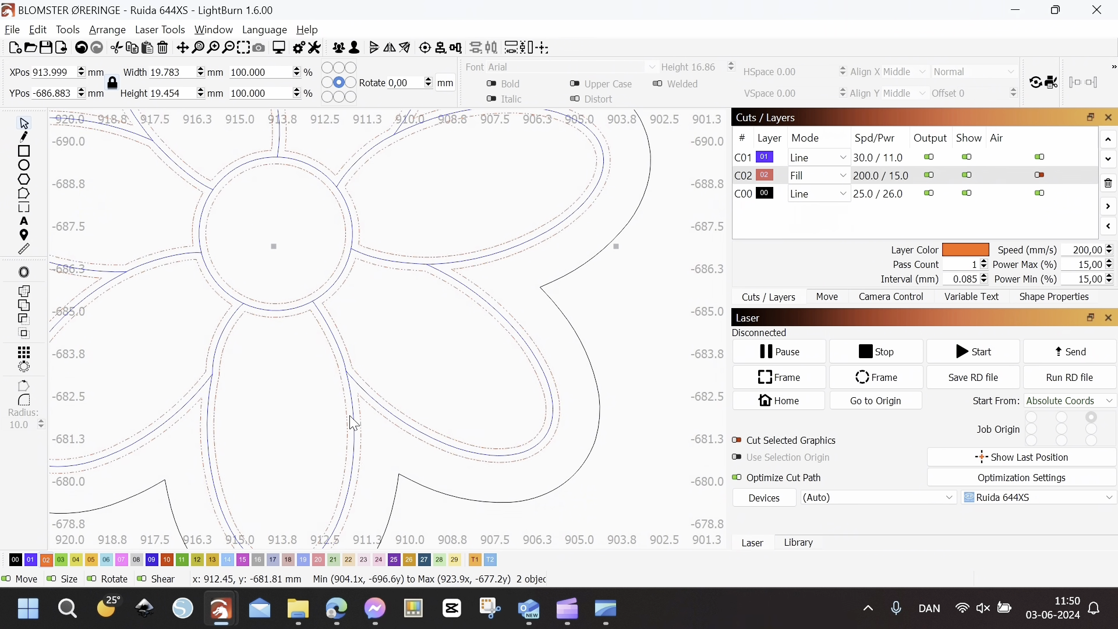
scroll(354, 415, "down", 2)
left_click(437, 467)
Step: Delete the original blue score lines of the petals, centre circle and connecting lines from the duplicated flower
left_click_drag(116, 181, 469, 513)
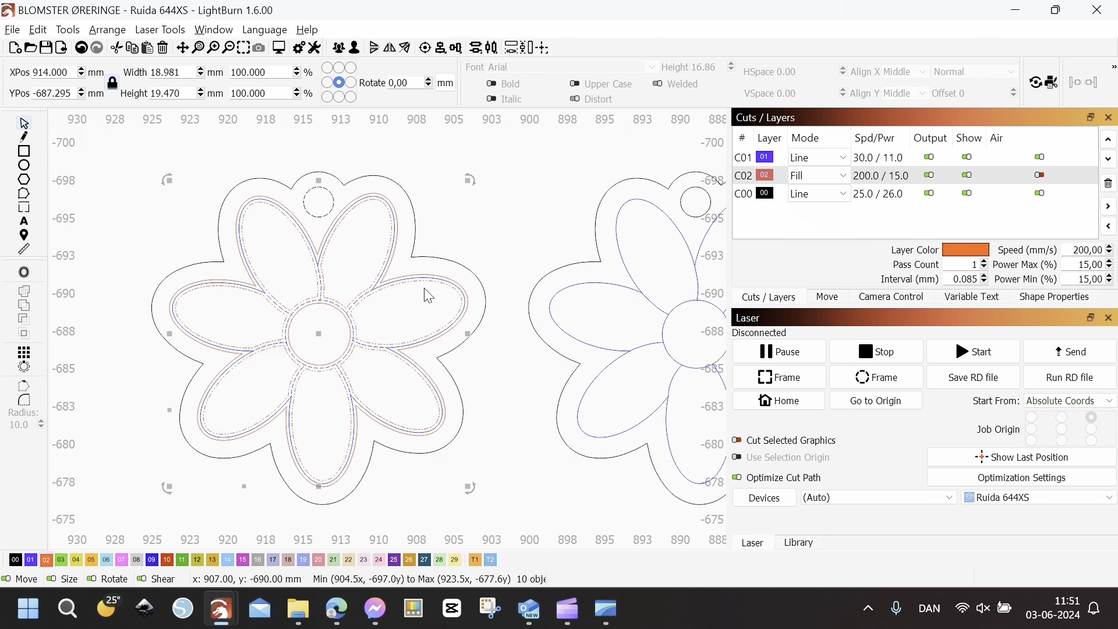
left_click(333, 202, "shift")
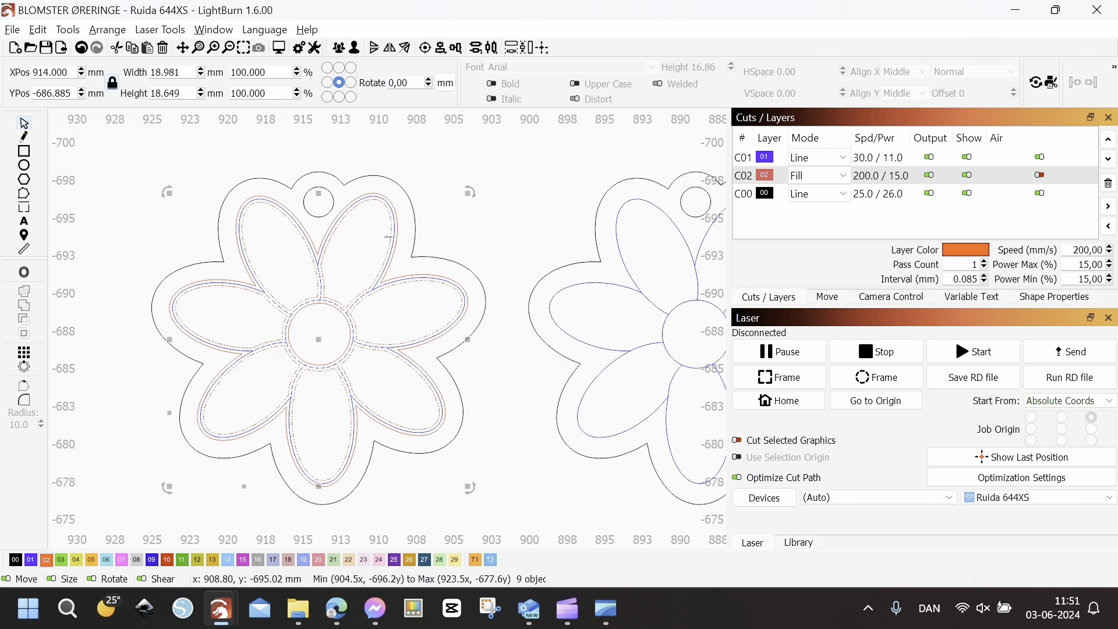
left_click(397, 221)
left_click(396, 220)
scroll(395, 221, "up", 4)
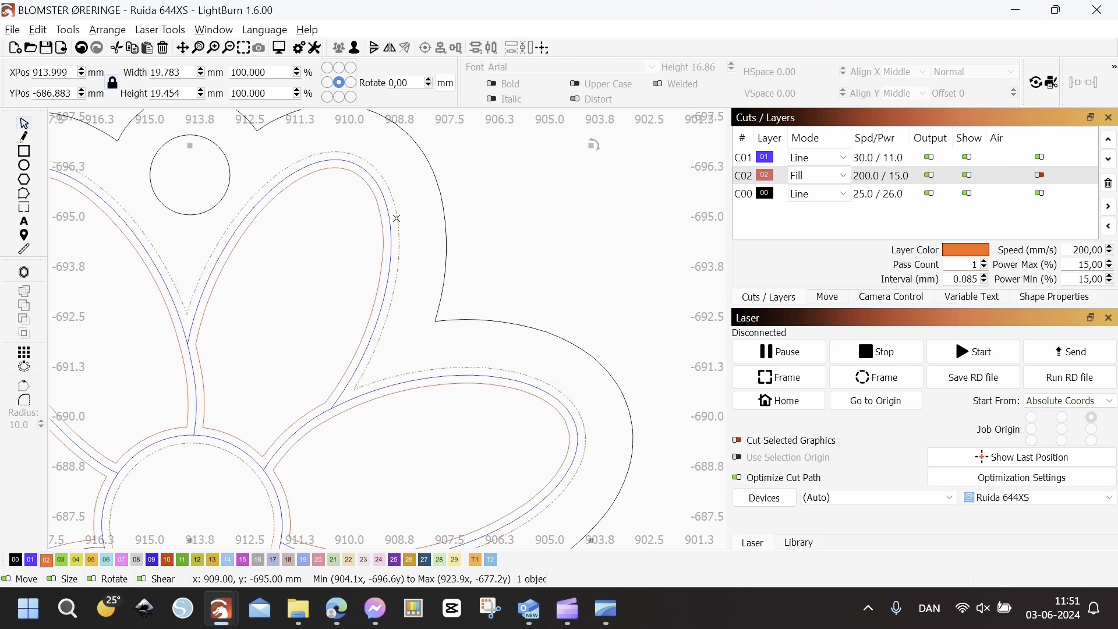
left_click(391, 221)
key("Delete")
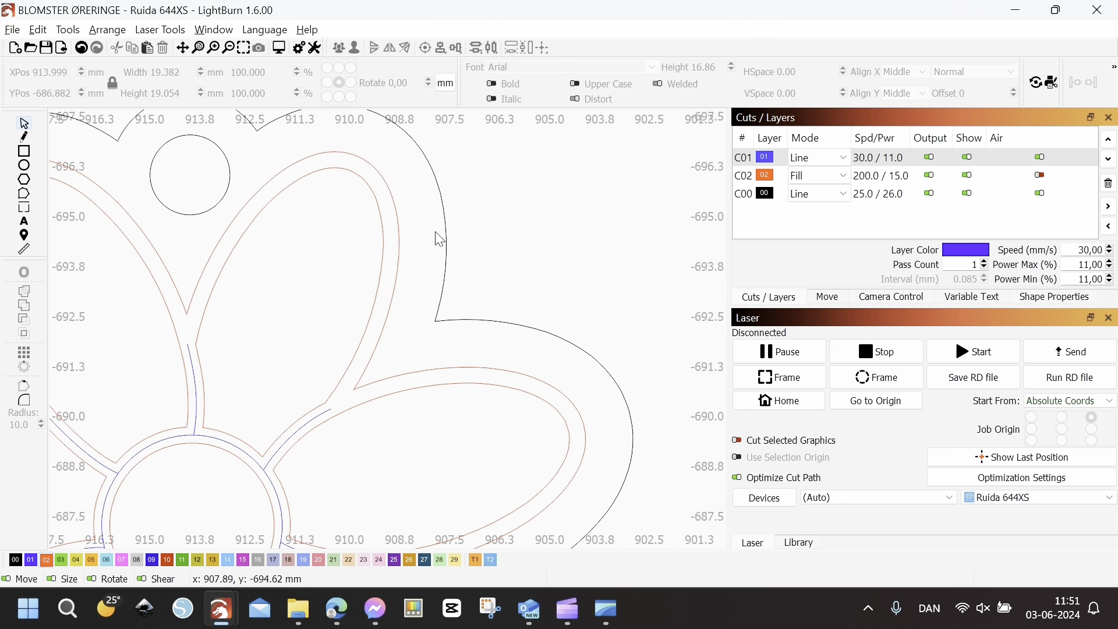
scroll(436, 233, "down", 4)
left_click_drag(212, 252, 428, 429)
left_click(395, 392)
Step: Group the engraved flower with its cut outline and hanging hole, and clear the selection
scroll(350, 337, "down", 2)
left_click_drag(150, 206, 487, 491)
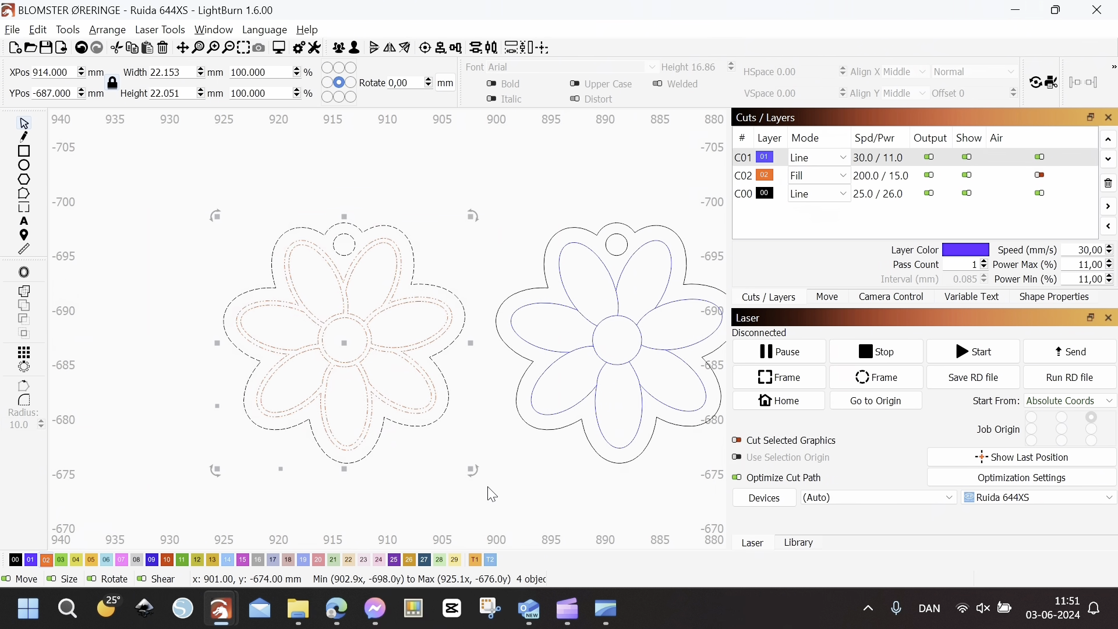
scroll(335, 373, "down", 1)
scroll(335, 374, "down", 3)
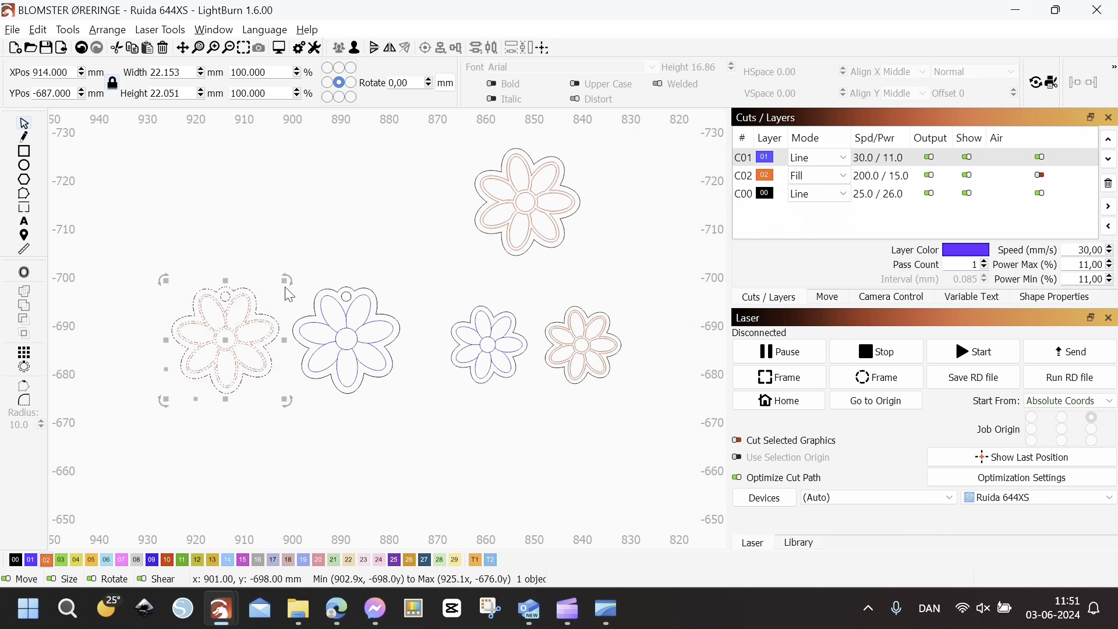
left_click(331, 426)
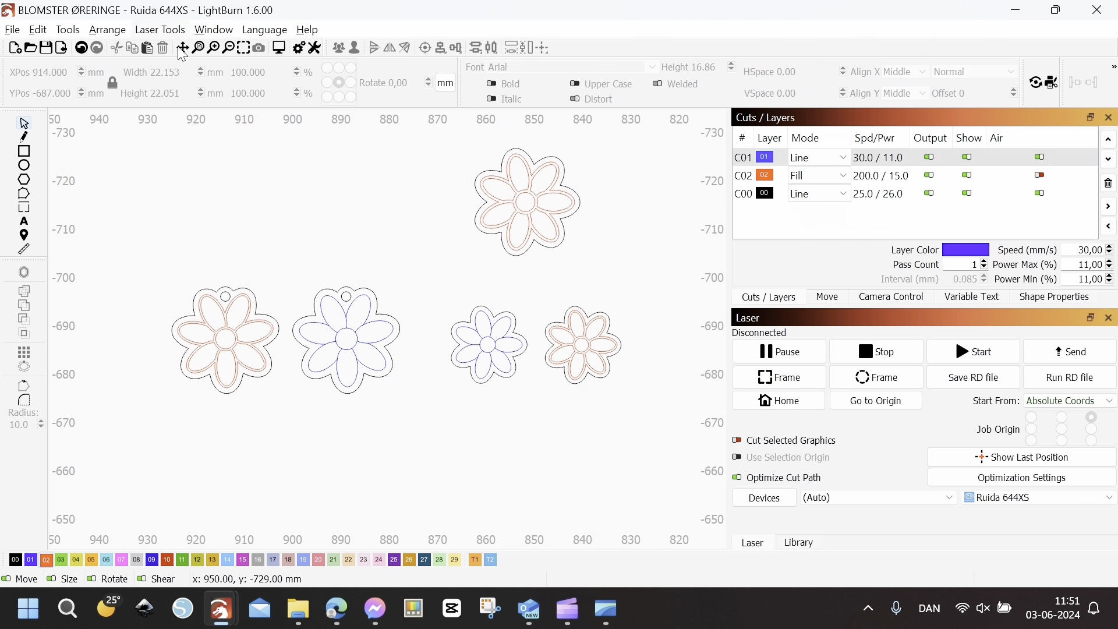
Step: Change the view style to Filled / Smooth
left_click(214, 30)
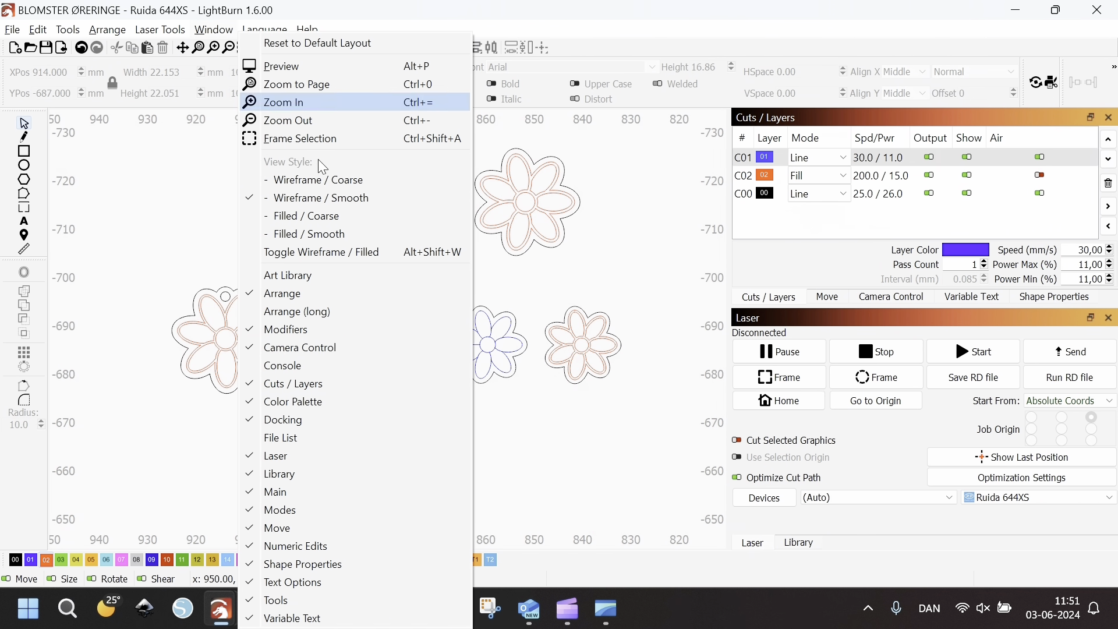
left_click(305, 233)
scroll(352, 368, "down", 8)
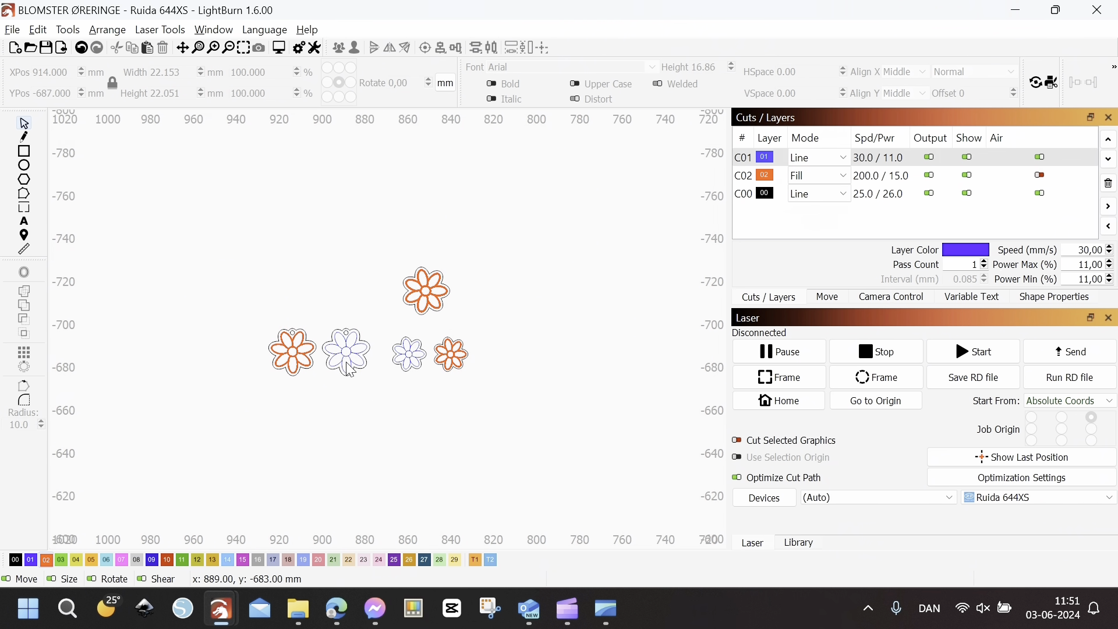
Step: Examine the finished hanging and stud earring layouts and compare them with the new scored and engraved flowers
left_click_drag(451, 477, 405, 260)
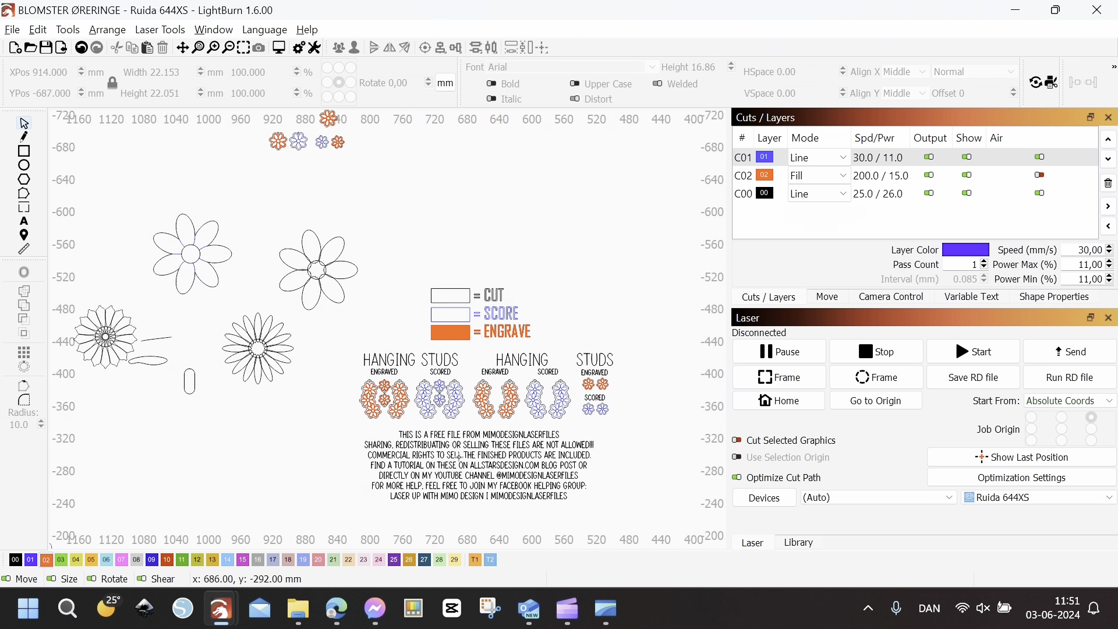
scroll(374, 383, "up", 5)
left_click_drag(374, 382, 292, 302)
scroll(237, 351, "up", 4)
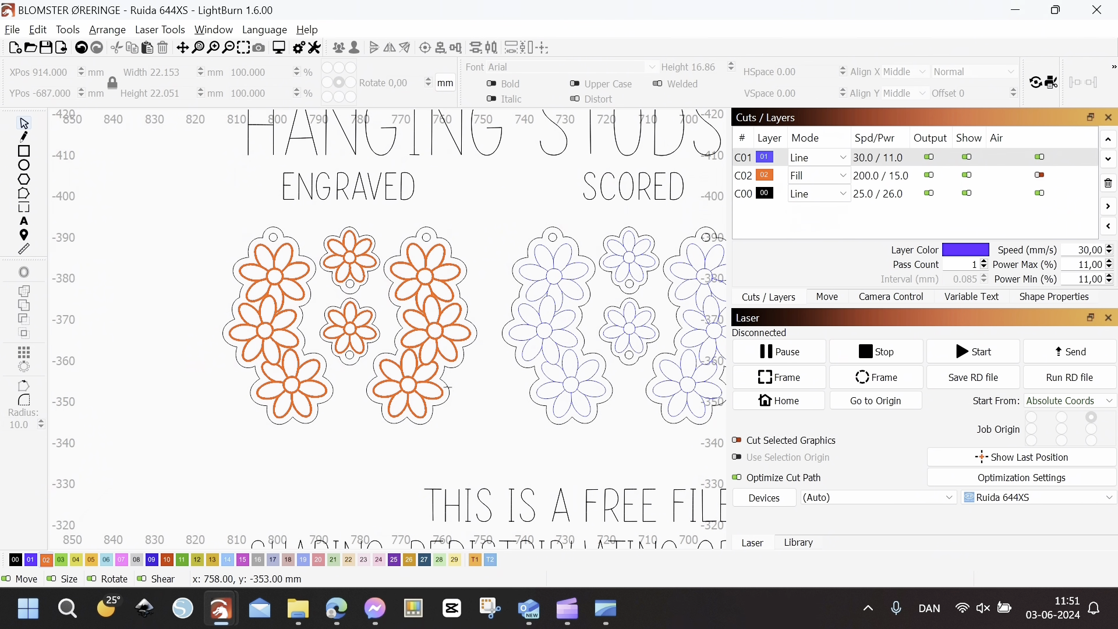
scroll(450, 389, "down", 5)
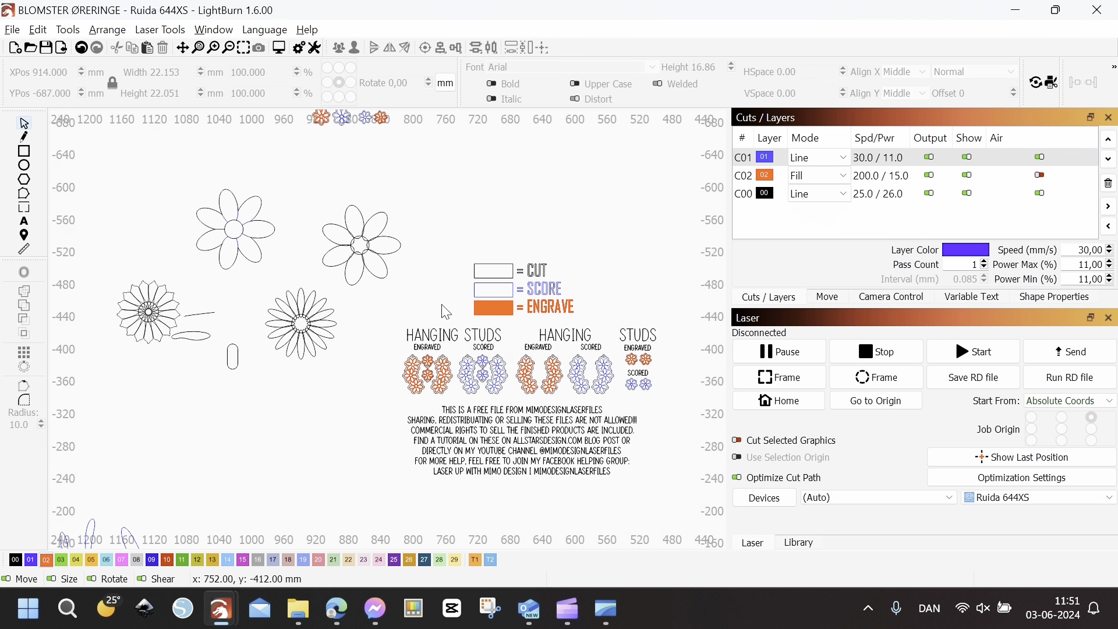
left_click_drag(407, 265, 428, 397)
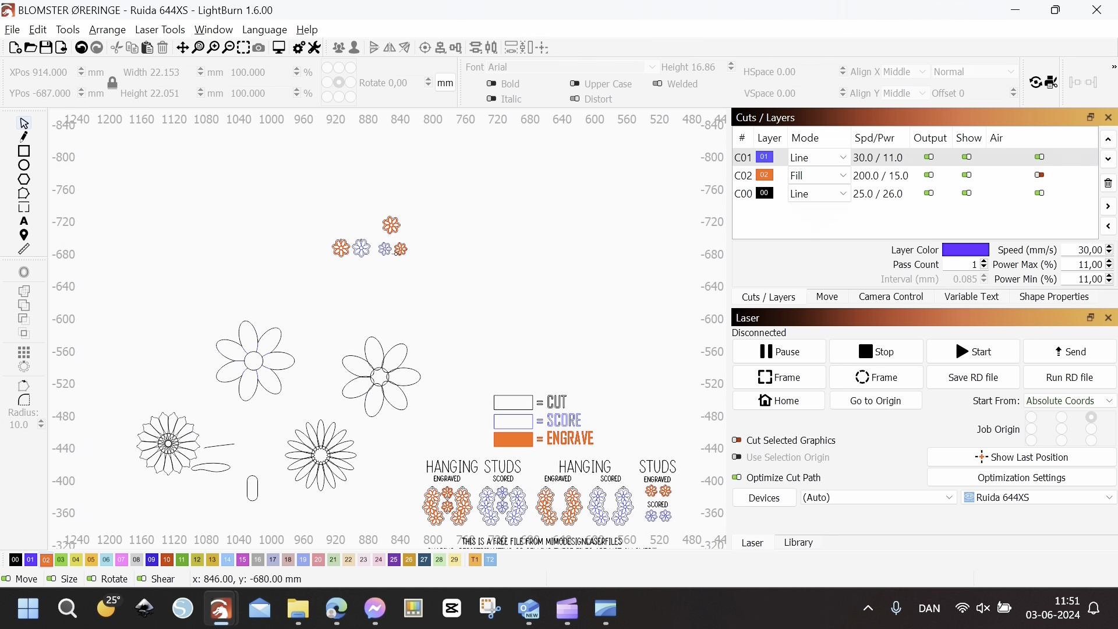
scroll(373, 233, "up", 3)
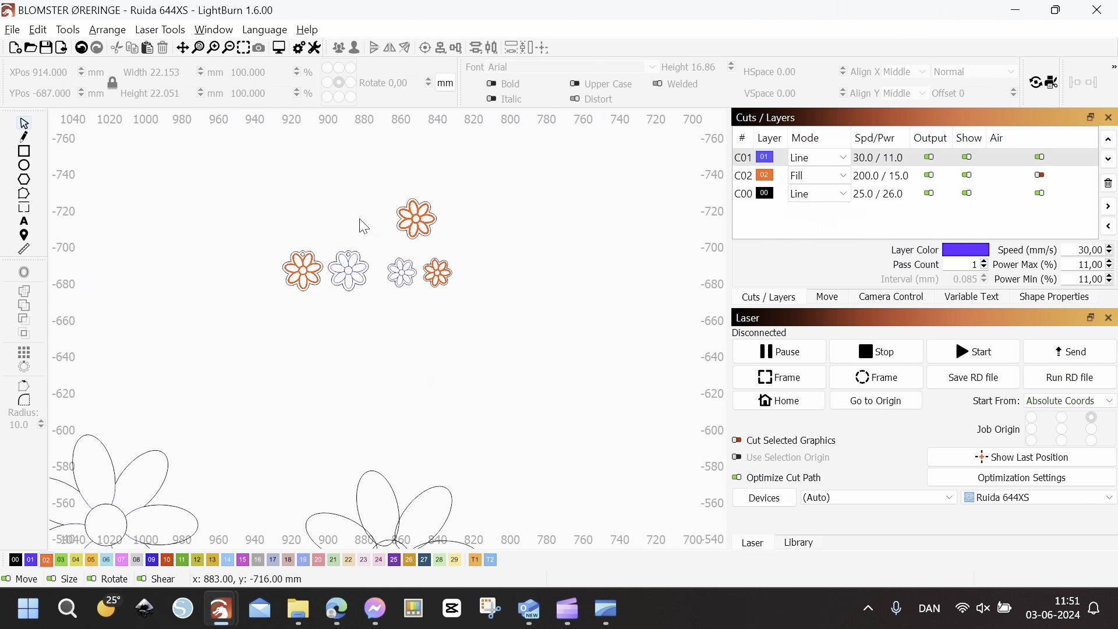
scroll(361, 228, "up", 4)
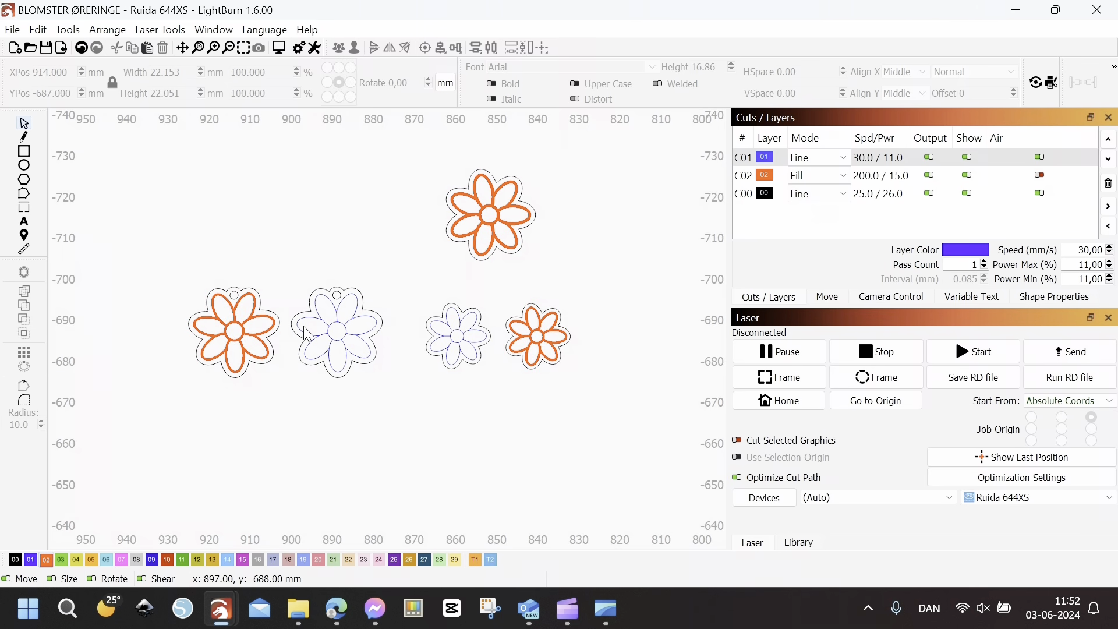
left_click(303, 326)
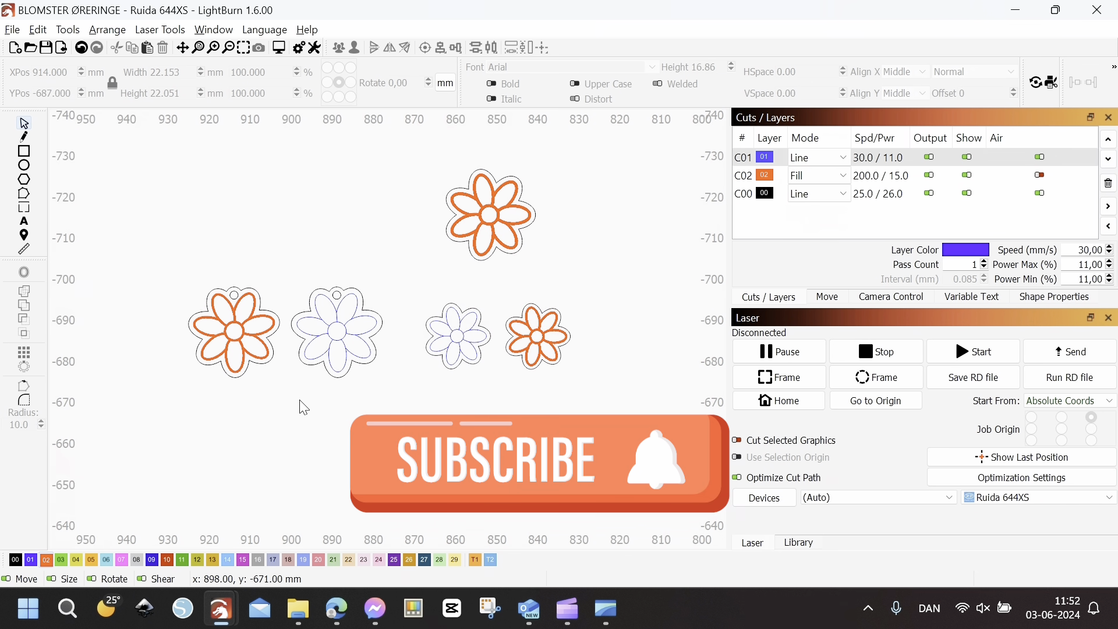
scroll(303, 402, "down", 1)
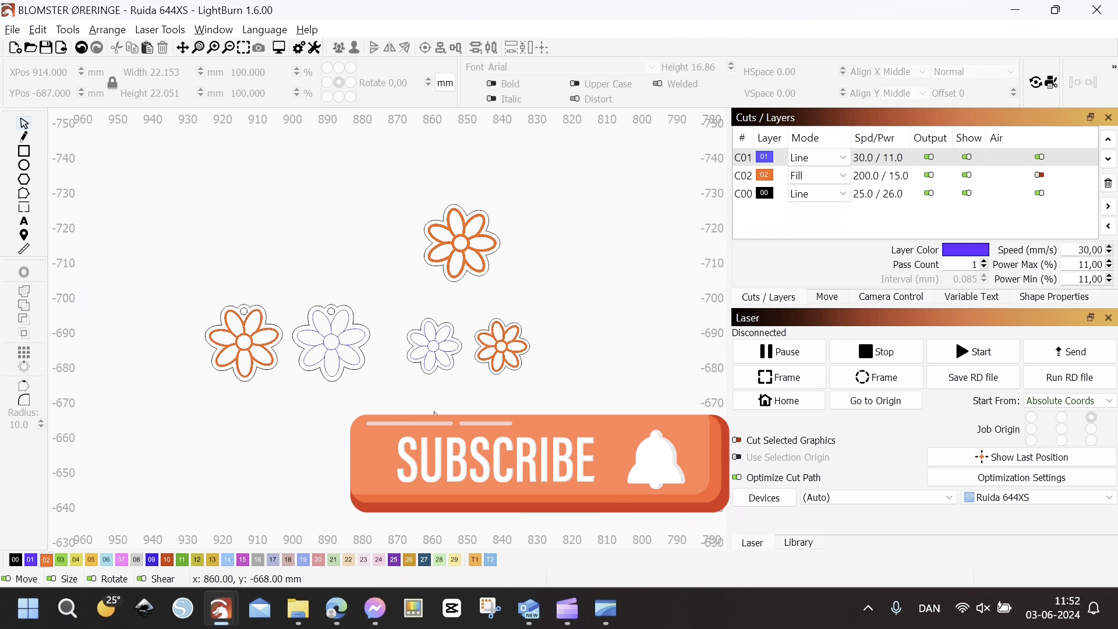